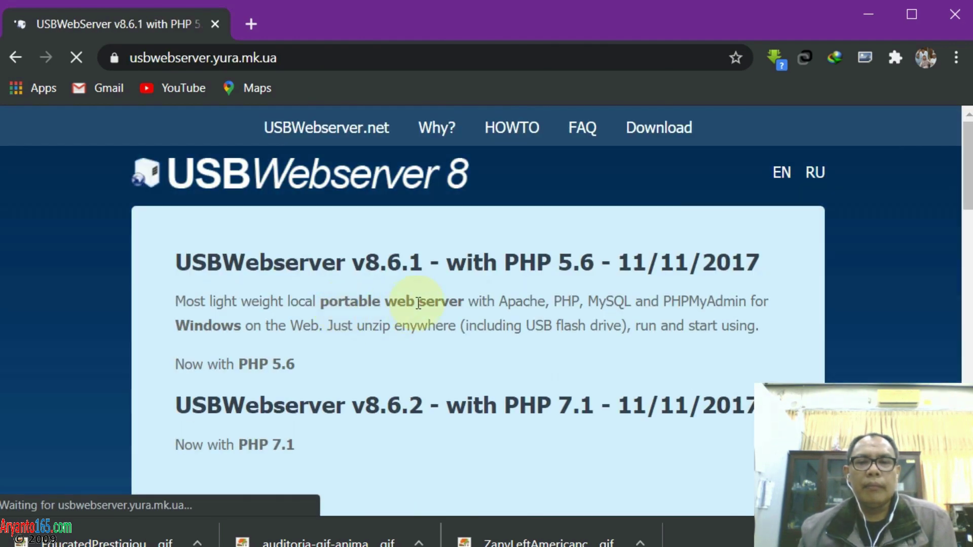
Start downloading the PHP 7.1 package usbwebserver_v8.6.2.zip from the site's Download section
{"action": "scroll", "coordinate": [419, 303], "scroll_direction": "down", "scroll_amount": 3}
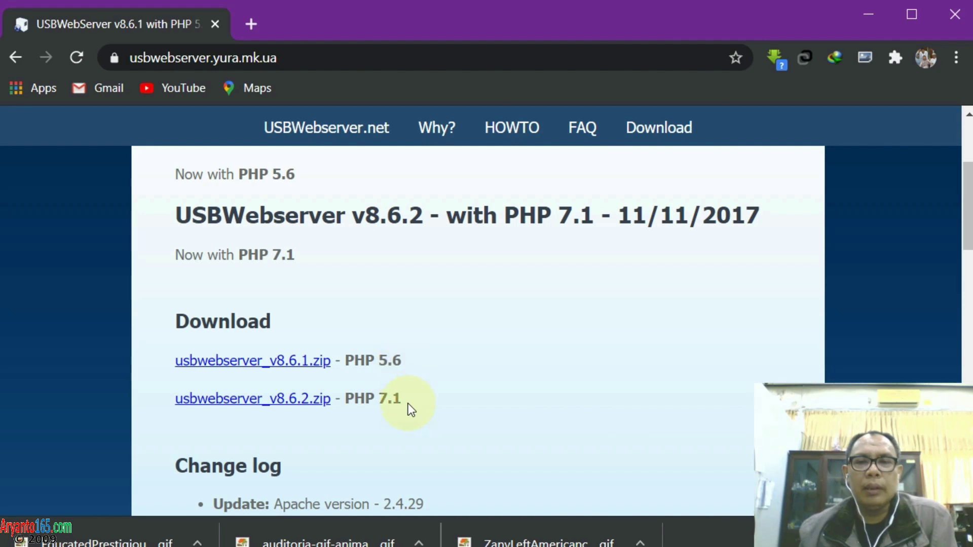
{"action": "scroll", "coordinate": [408, 403], "scroll_direction": "down", "scroll_amount": 10}
{"action": "scroll", "coordinate": [408, 403], "scroll_direction": "down", "scroll_amount": 2}
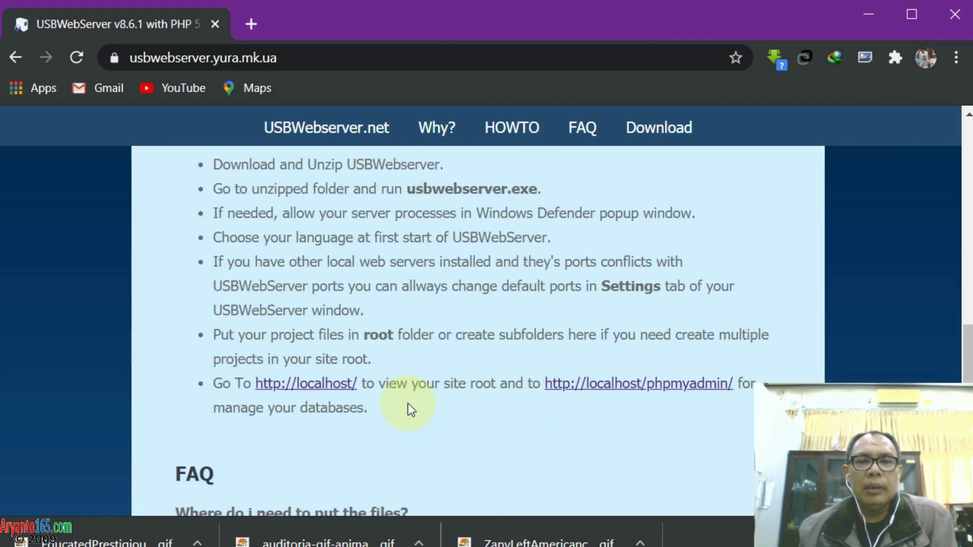
{"action": "scroll", "coordinate": [408, 404], "scroll_direction": "up", "scroll_amount": 15}
{"action": "scroll", "coordinate": [409, 403], "scroll_direction": "down", "scroll_amount": 3}
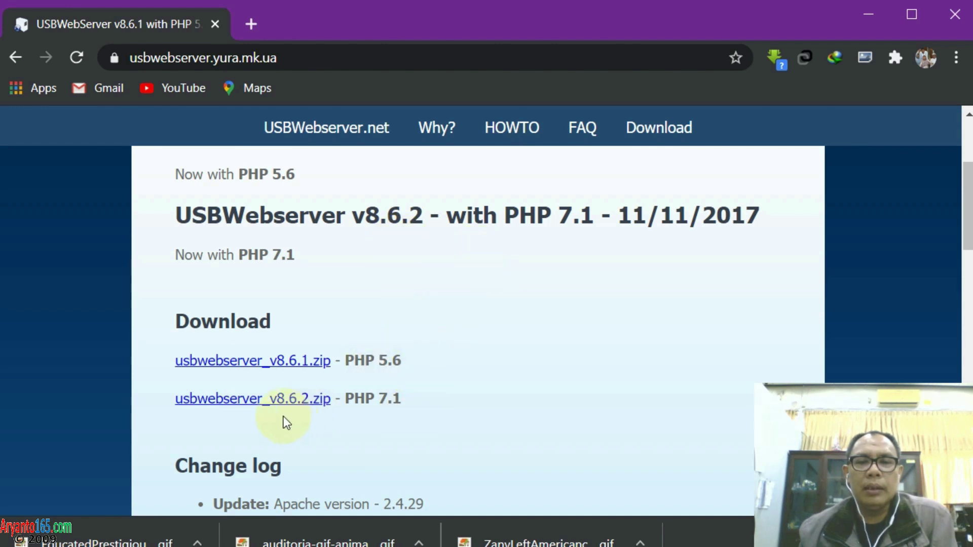
{"action": "left_click", "coordinate": [291, 403]}
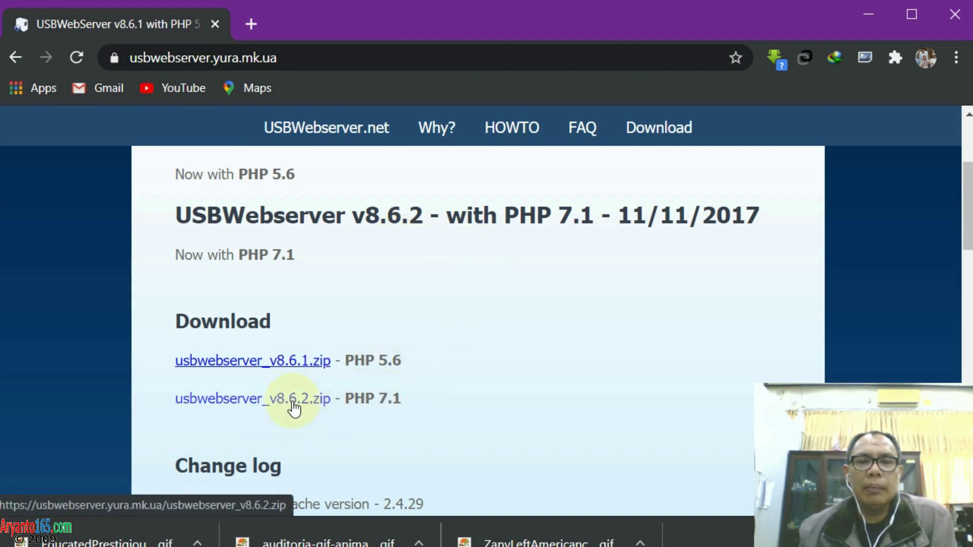
{"action": "left_click", "coordinate": [287, 405]}
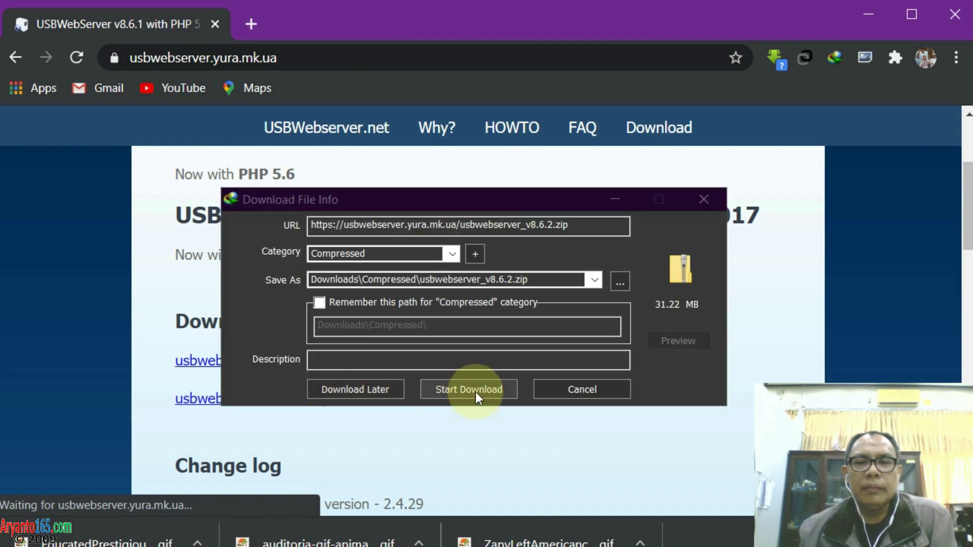
Download the 31.22 MB zip into Downloads\Compressed with IDM, then bring File Explorer forward
{"action": "left_click", "coordinate": [475, 391]}
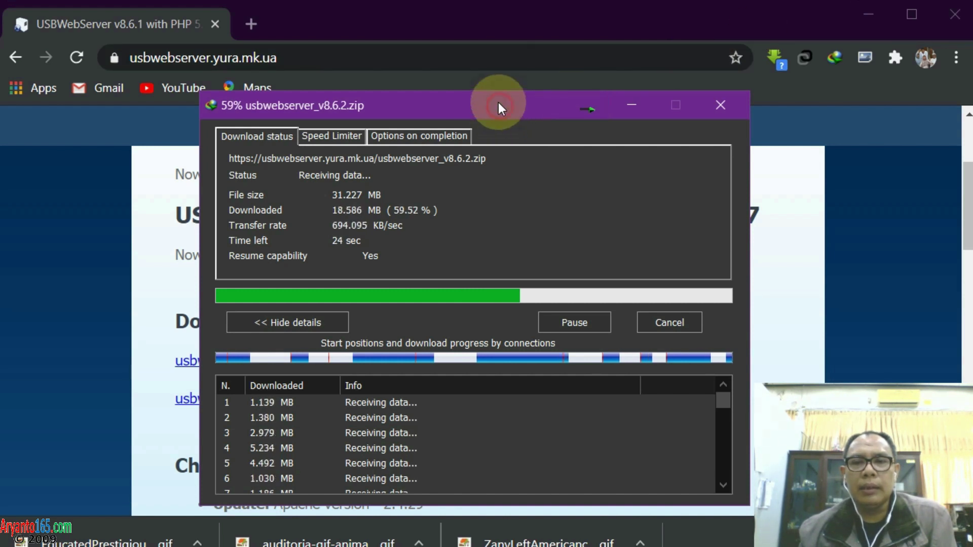
{"action": "left_click_drag", "start_coordinate": [498, 102], "coordinate": [476, 87]}
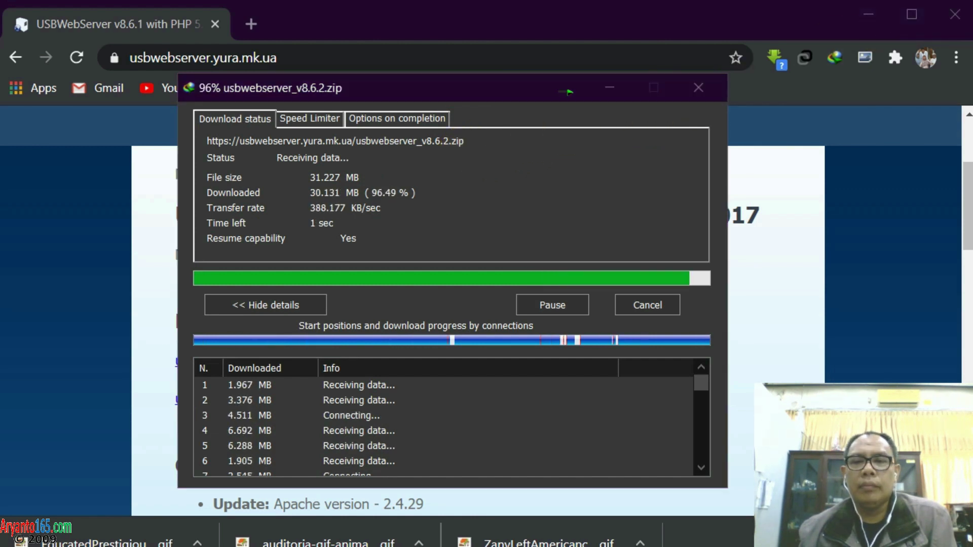
{"action": "left_click", "coordinate": [746, 105]}
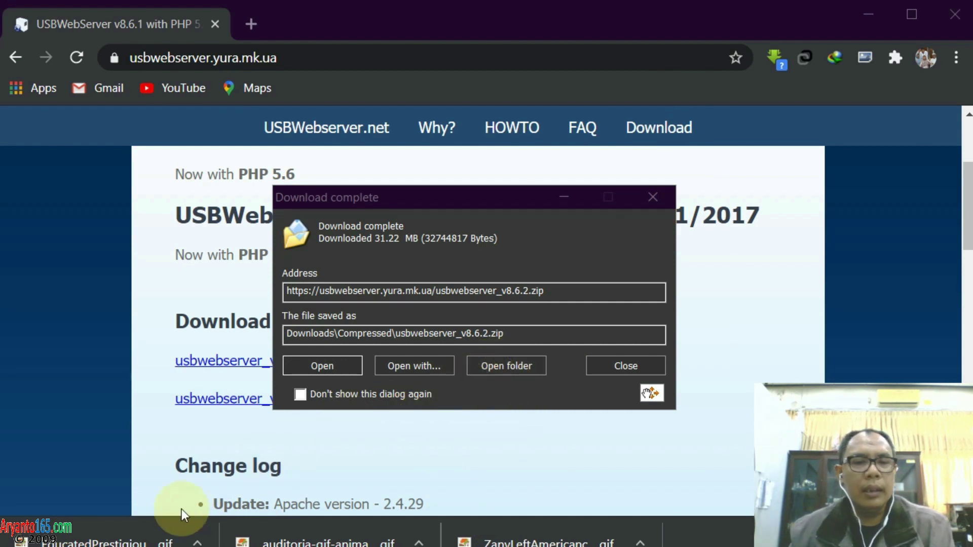
{"action": "key", "text": "alt+Tab"}
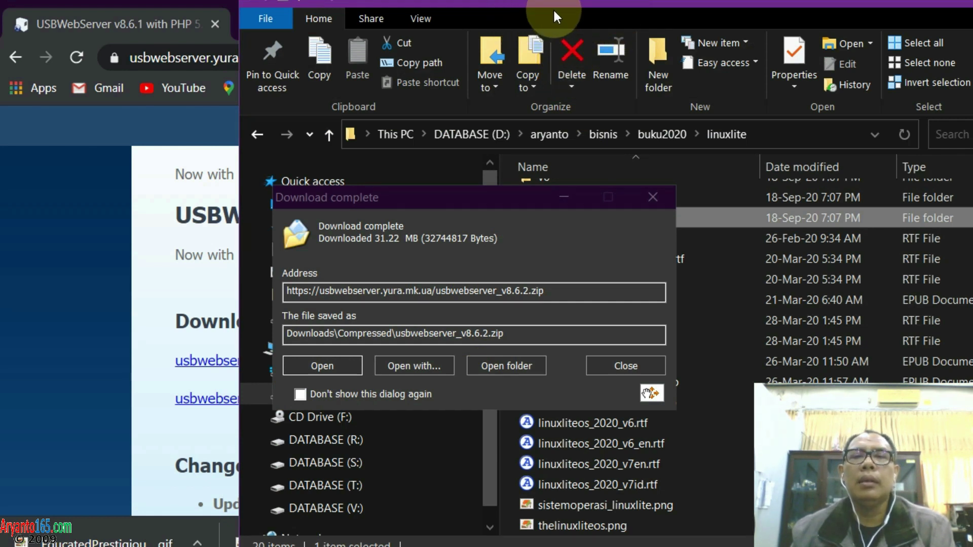
Arrange File Explorer and the download-complete dialog side by side
{"action": "left_click_drag", "start_coordinate": [558, 4], "coordinate": [92, 38]}
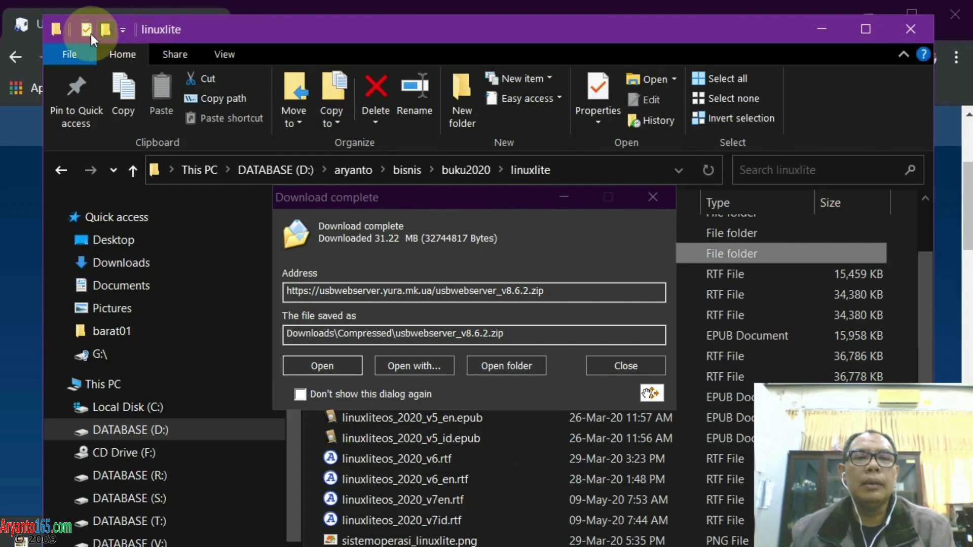
{"action": "left_click_drag", "start_coordinate": [44, 16], "coordinate": [115, 114]}
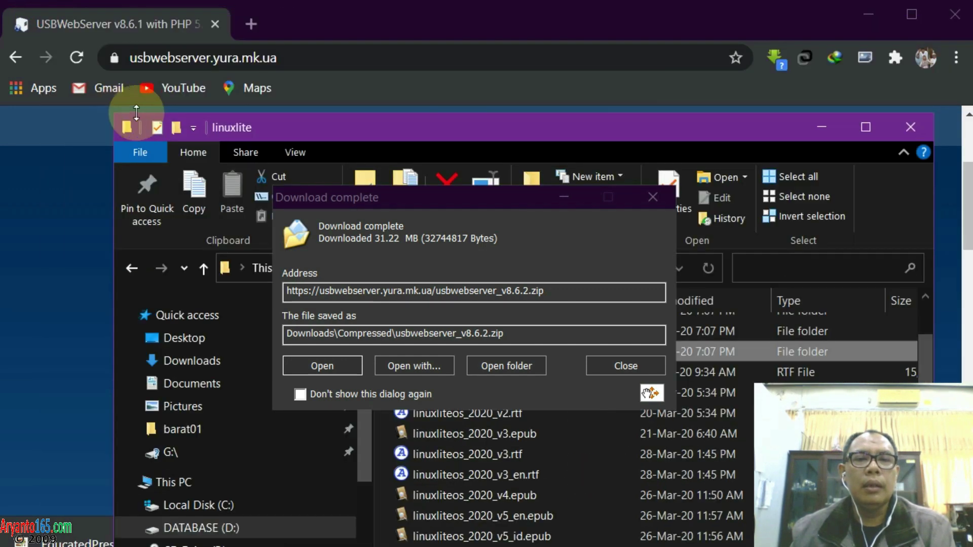
{"action": "left_click_drag", "start_coordinate": [289, 126], "coordinate": [168, 48]}
{"action": "left_click", "coordinate": [226, 457]}
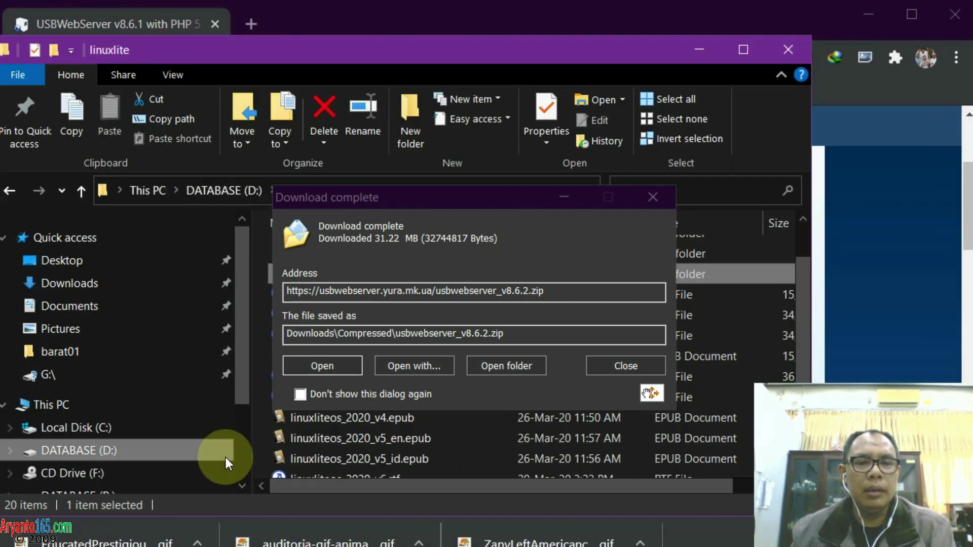
{"action": "left_click", "coordinate": [302, 366]}
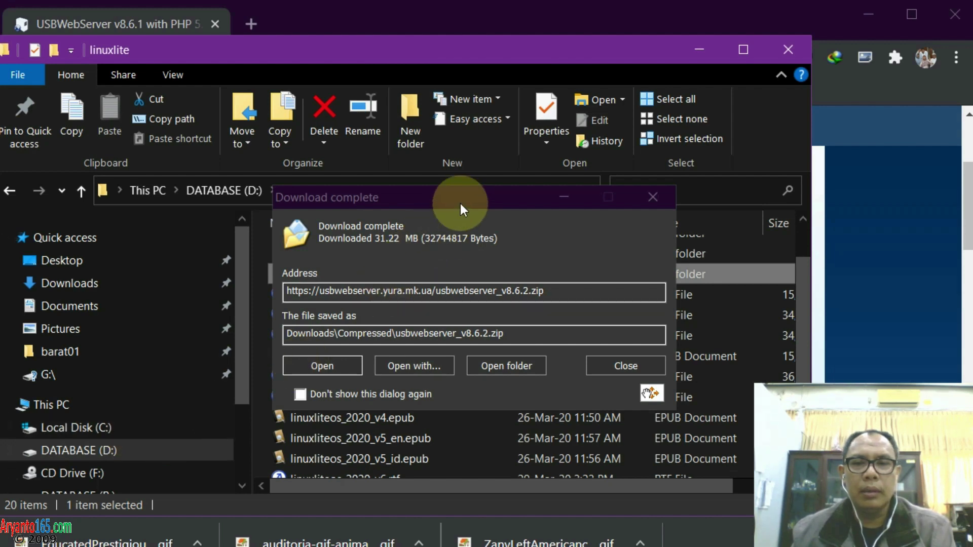
{"action": "left_click_drag", "start_coordinate": [460, 202], "coordinate": [581, 132]}
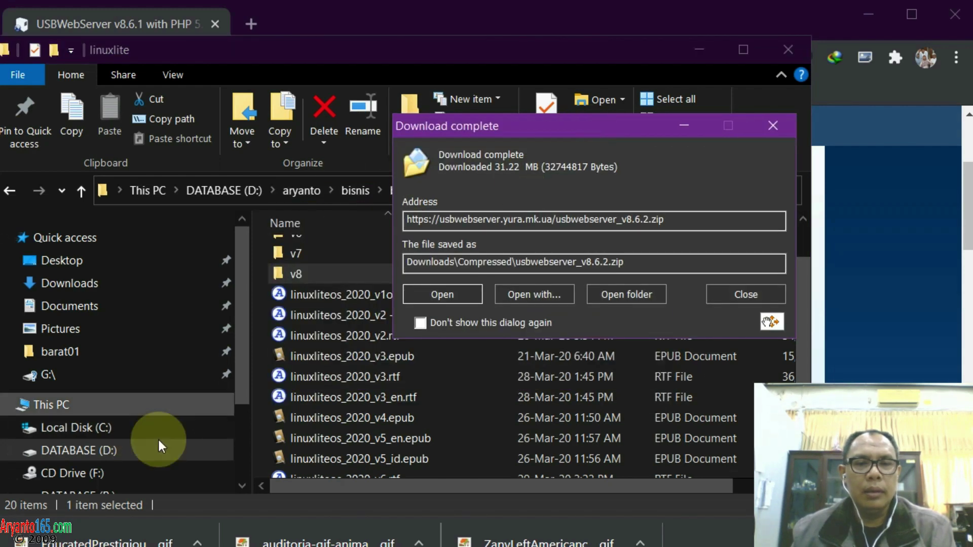
Create a new folder named usbwebserver inside D:\belajar
{"action": "left_click", "coordinate": [70, 450]}
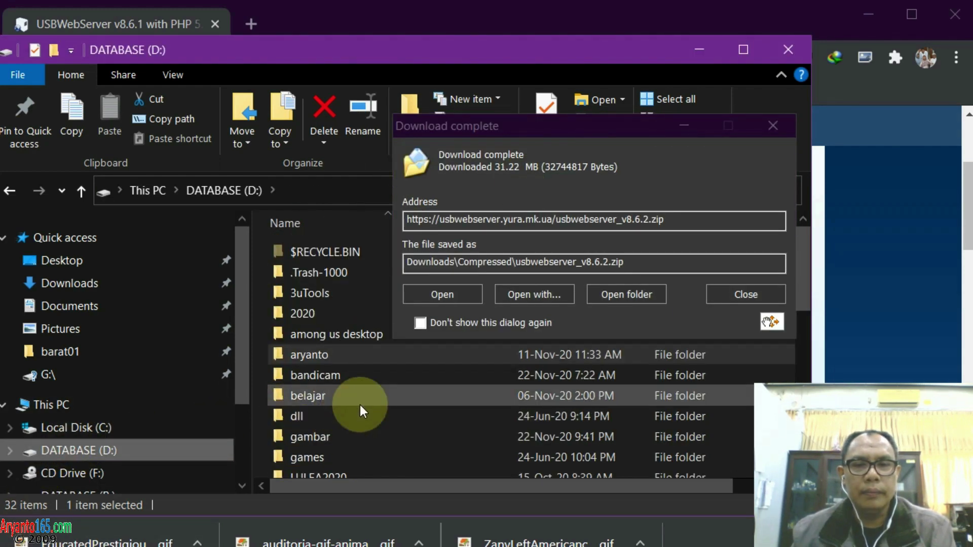
{"action": "left_click", "coordinate": [359, 395]}
{"action": "double_click", "coordinate": [315, 397]}
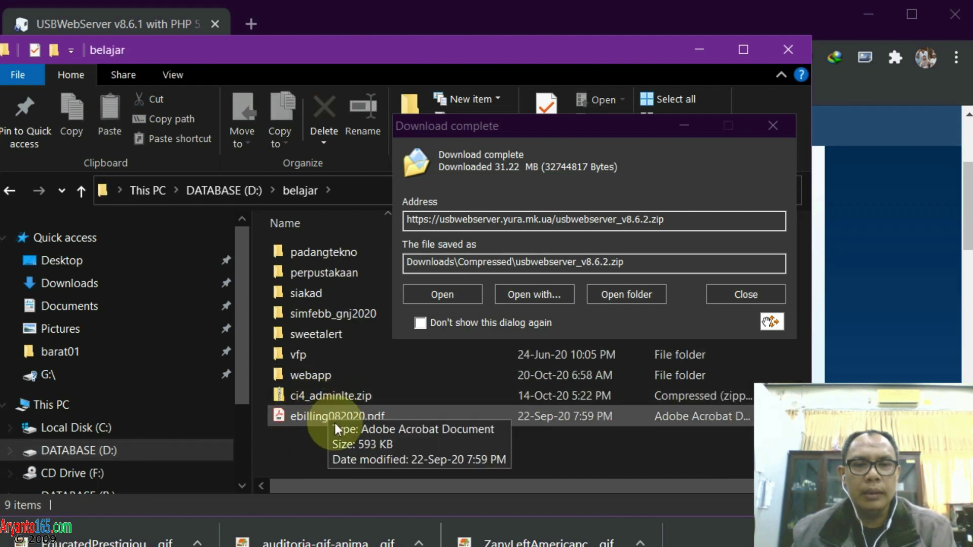
{"action": "right_click", "coordinate": [314, 454]}
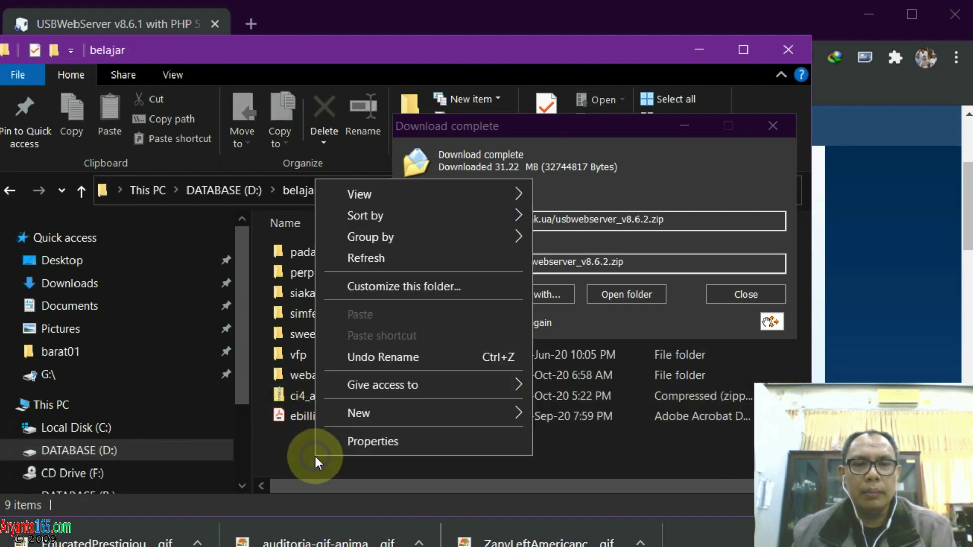
{"action": "mouse_move", "coordinate": [433, 411]}
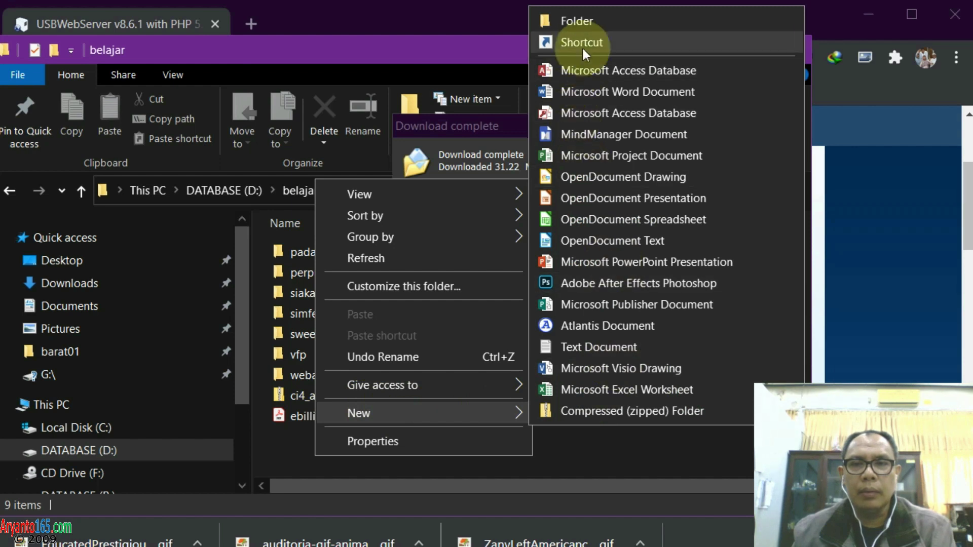
{"action": "left_click", "coordinate": [588, 23]}
{"action": "type", "text": "us"}
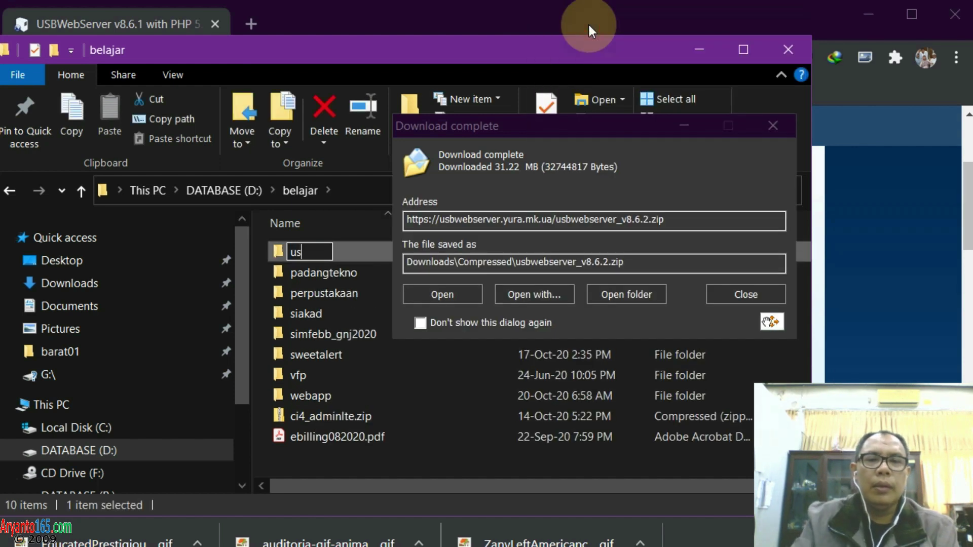
{"action": "type", "text": "bwebserver"}
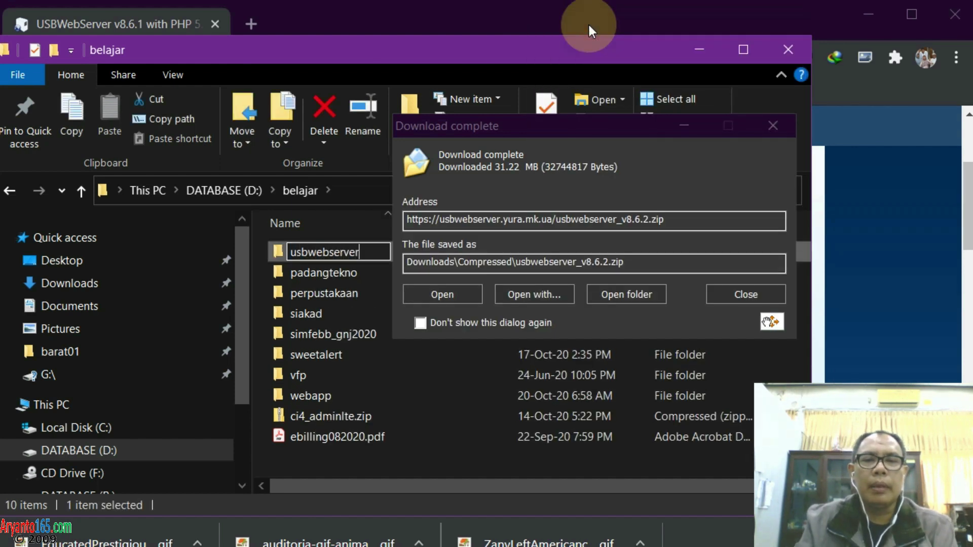
{"action": "key", "text": "Return"}
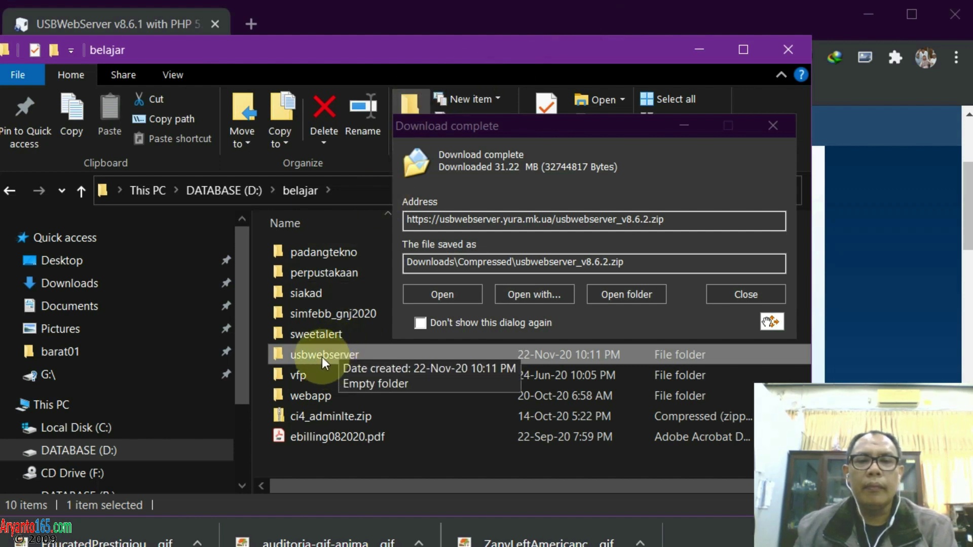
Move usbwebserver_v8.6.2.zip into the usbwebserver folder and close the download notice
{"action": "double_click", "coordinate": [321, 357]}
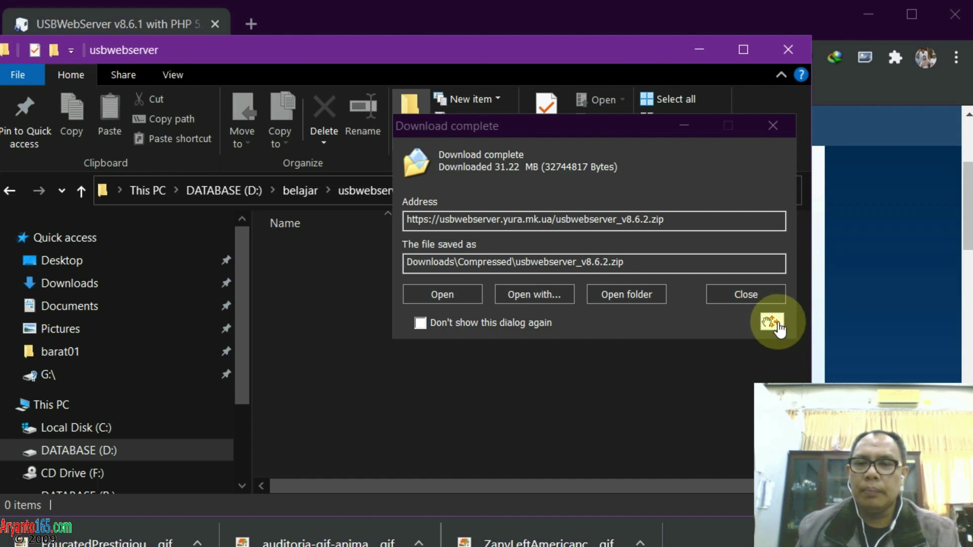
{"action": "left_click_drag", "start_coordinate": [776, 324], "coordinate": [727, 364]}
{"action": "left_click_drag", "start_coordinate": [572, 419], "coordinate": [569, 420]}
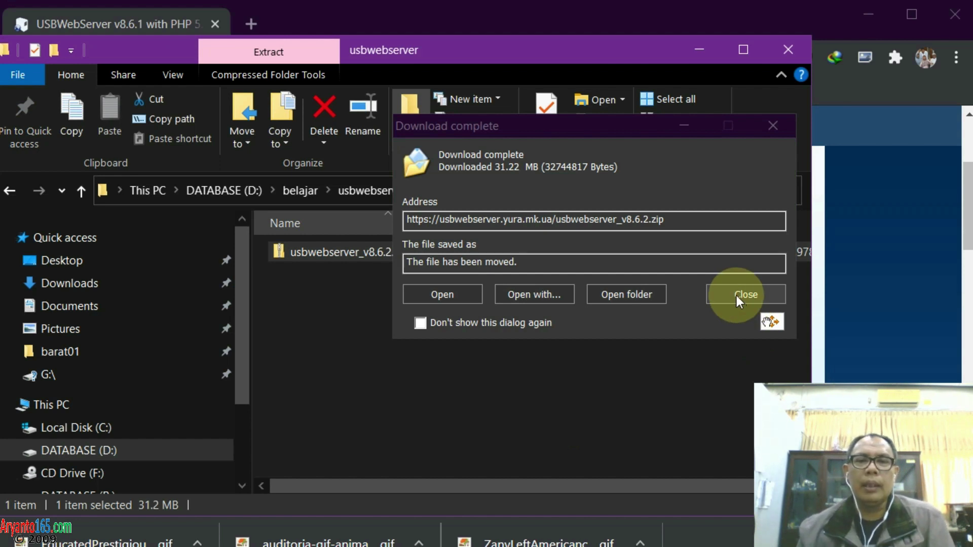
{"action": "left_click", "coordinate": [737, 296]}
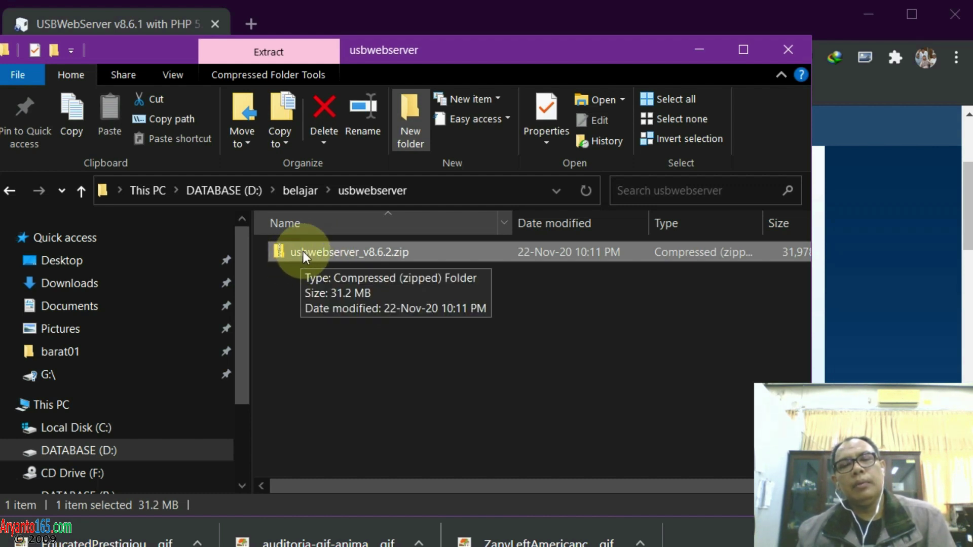
Extract usbwebserver_v8.6.2.zip here with 7-Zip and open the resulting usbwebserver folder
{"action": "right_click", "coordinate": [303, 251]}
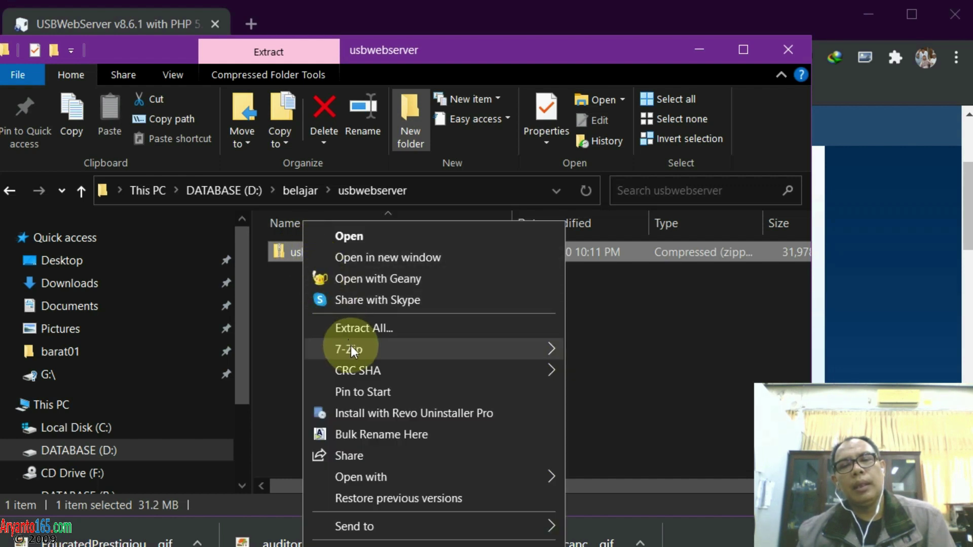
{"action": "mouse_move", "coordinate": [352, 347]}
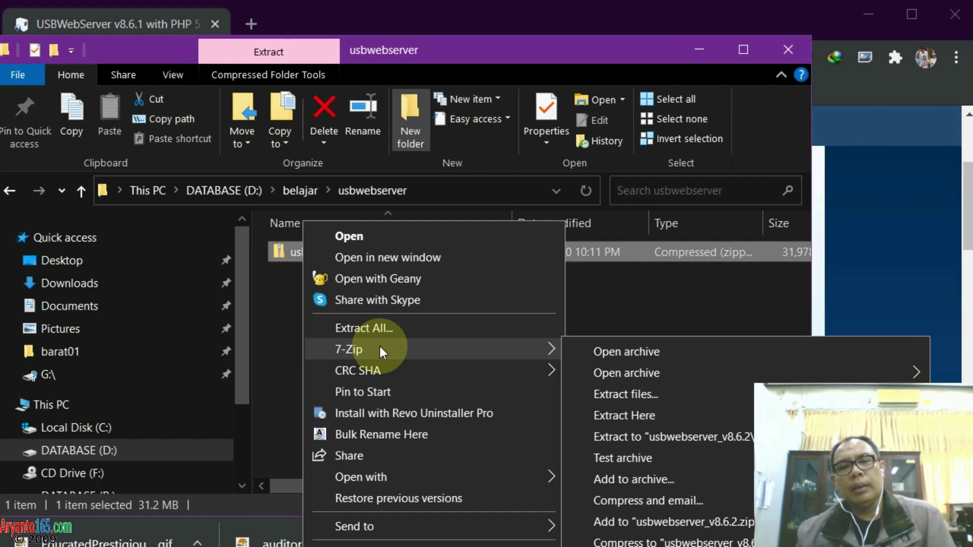
{"action": "left_click", "coordinate": [610, 415]}
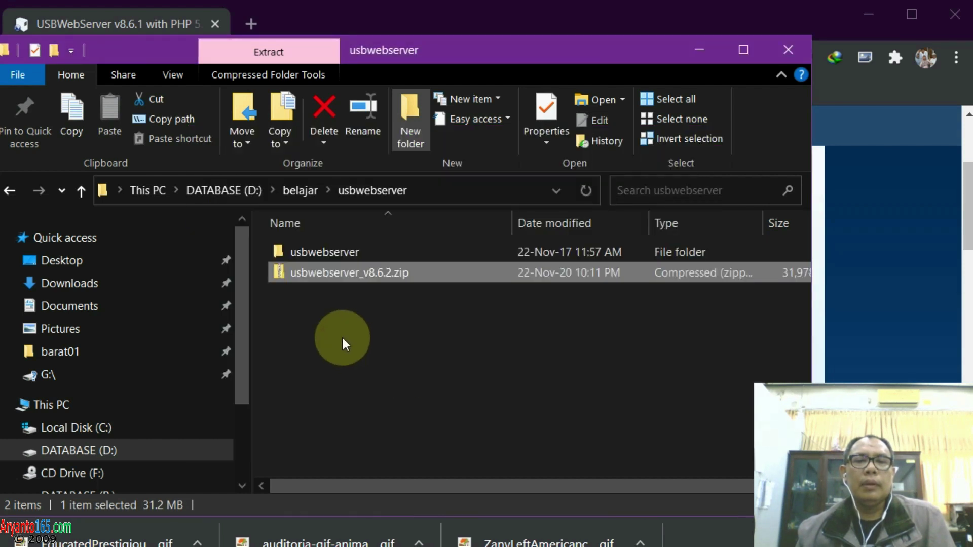
{"action": "left_click", "coordinate": [341, 335]}
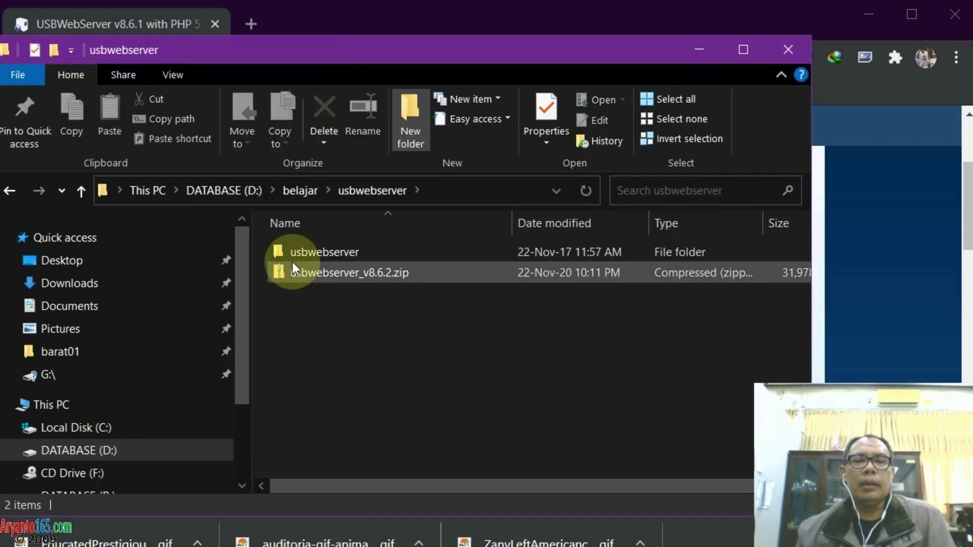
{"action": "double_click", "coordinate": [332, 253]}
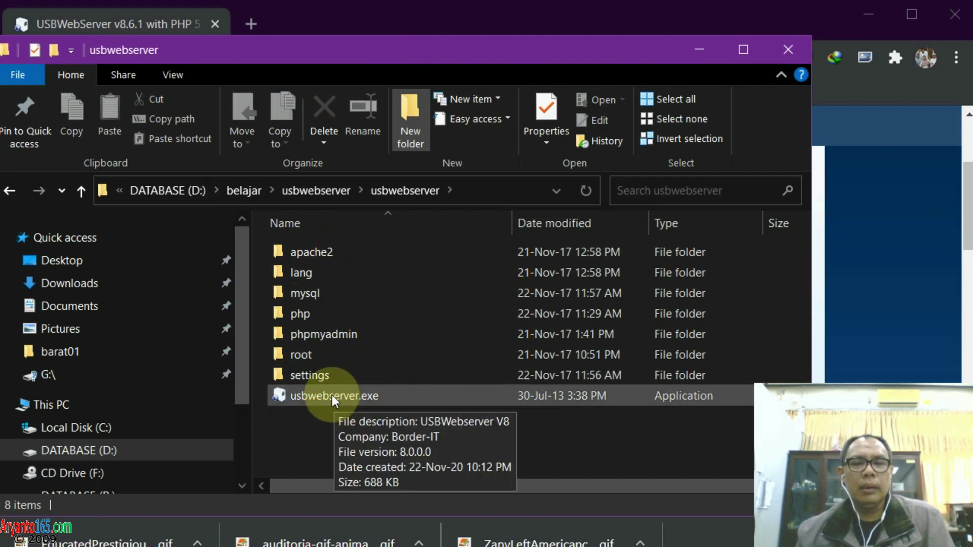
Load localhost in a new Chrome tab, see ERR_CONNECTION_REFUSED, and return to the usbwebserver folder
{"action": "key", "text": "alt+Tab"}
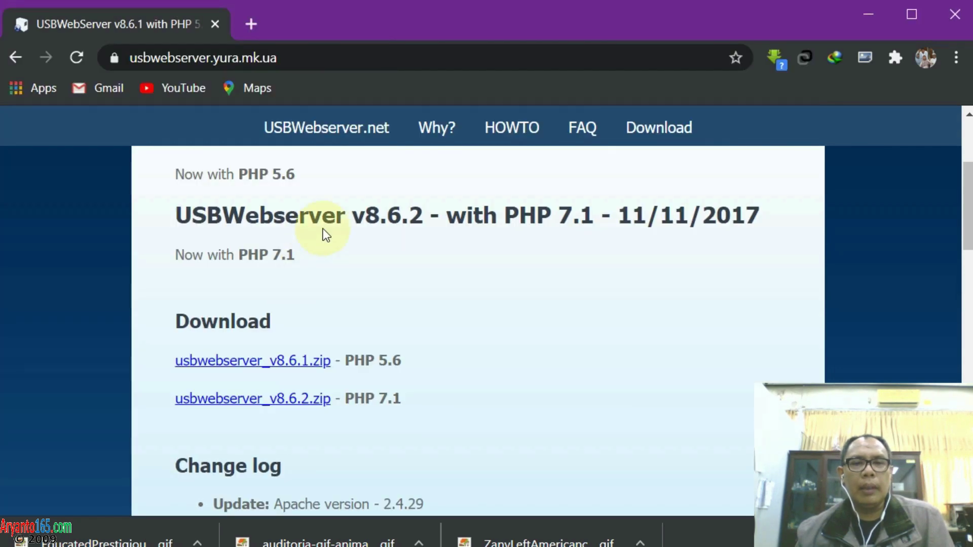
{"action": "left_click", "coordinate": [251, 23]}
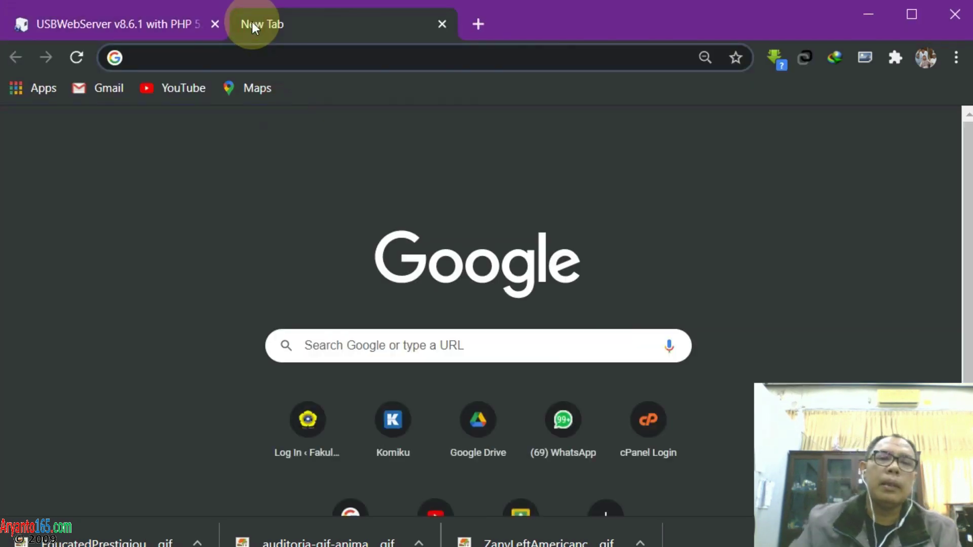
{"action": "type", "text": "localhost"}
{"action": "key", "text": "BackSpace"}
{"action": "key", "text": "BackSpace"}
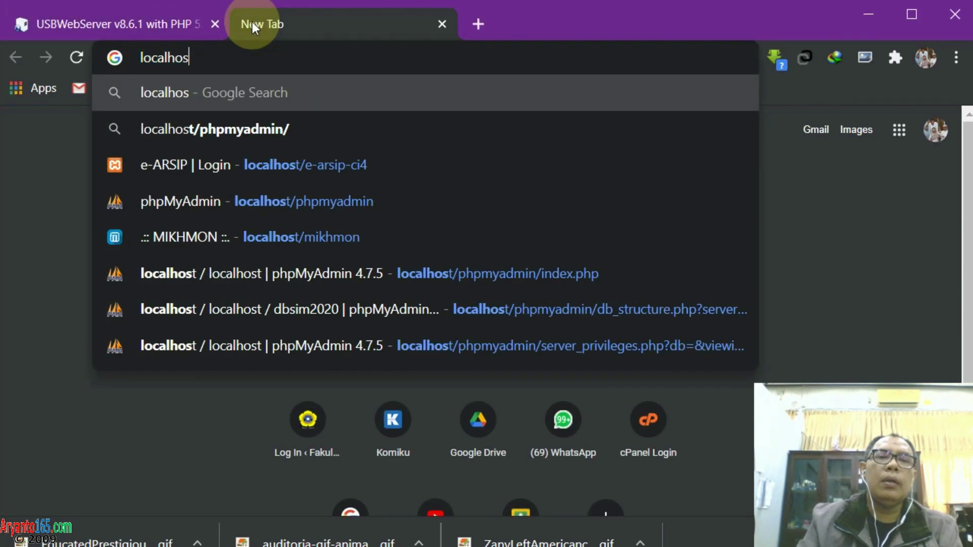
{"action": "type", "text": "t"}
{"action": "key", "text": "Return"}
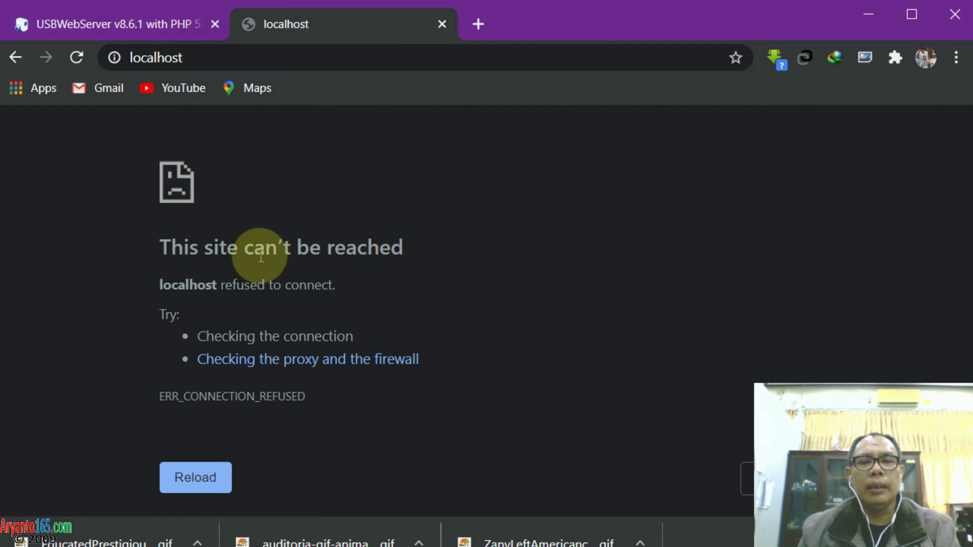
{"action": "key", "text": "F5"}
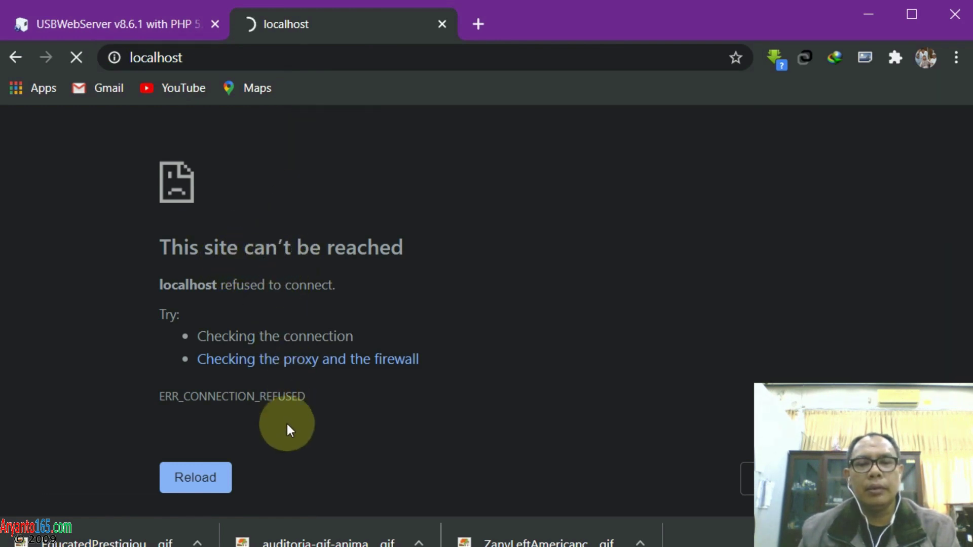
{"action": "key", "text": "alt+Tab"}
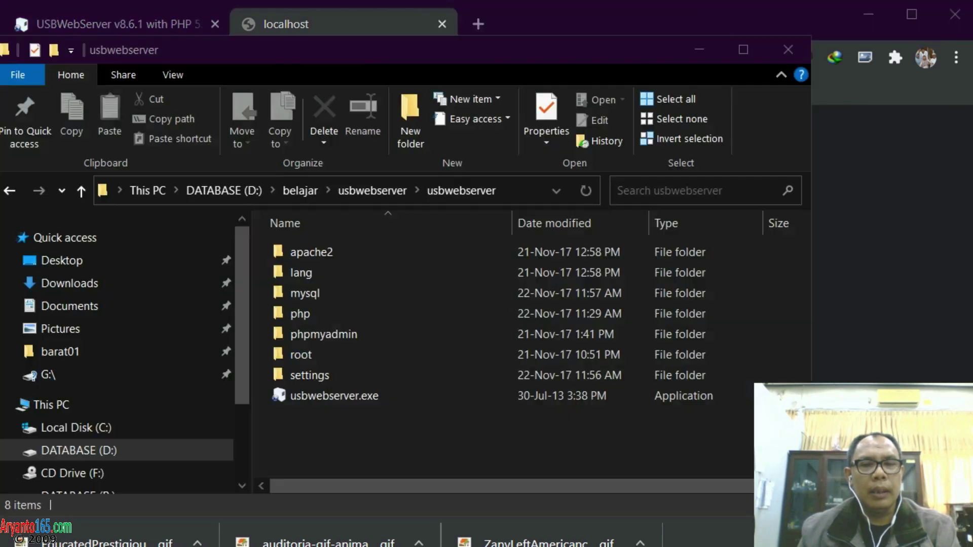
Launch usbwebserver.exe and choose English as its language, starting Apache and MySQL
{"action": "double_click", "coordinate": [330, 396]}
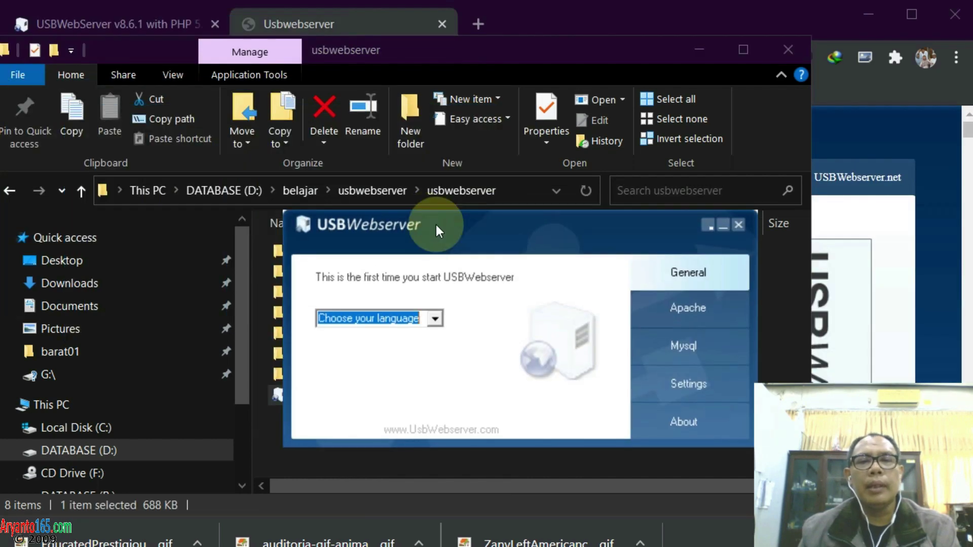
{"action": "left_click_drag", "start_coordinate": [436, 224], "coordinate": [382, 133]}
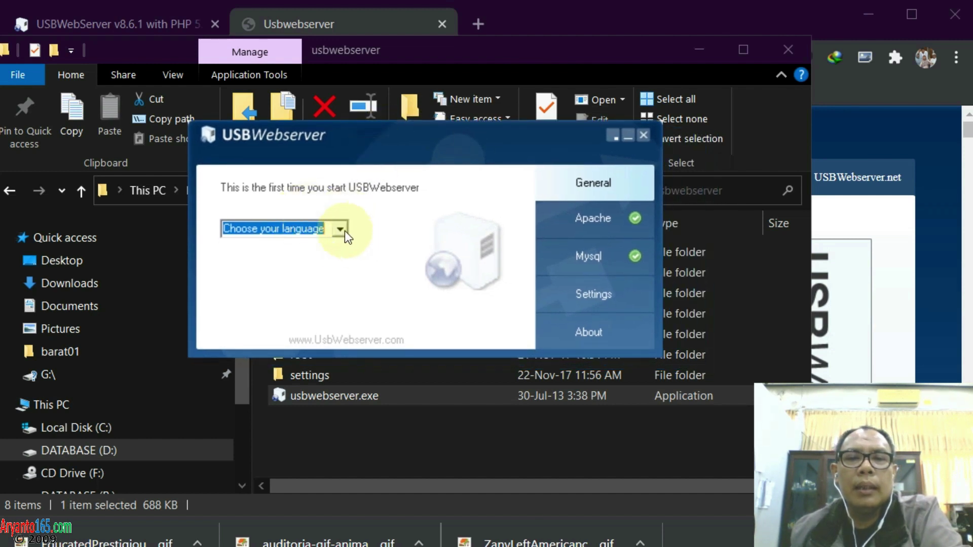
{"action": "left_click", "coordinate": [340, 230]}
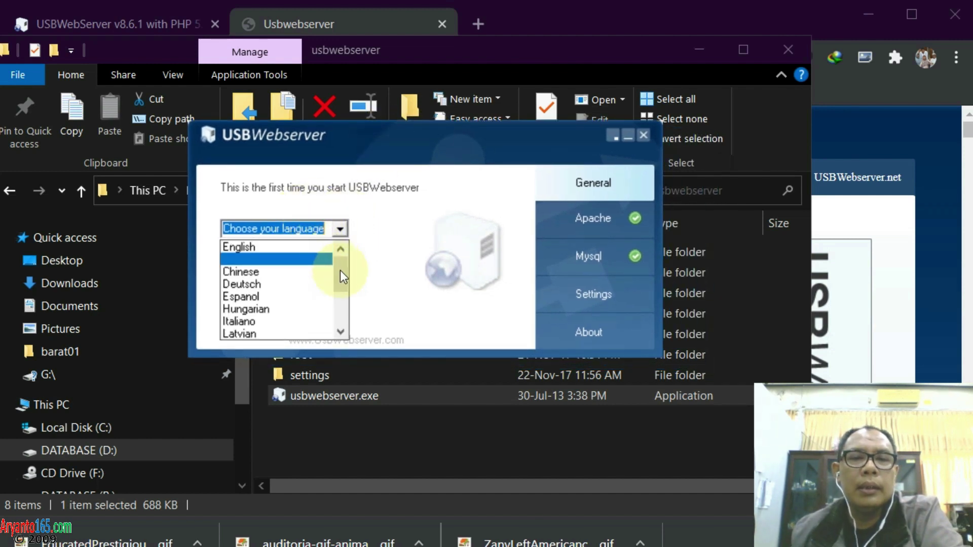
{"action": "mouse_move", "coordinate": [346, 272]}
{"action": "left_mouse_down"}
{"action": "mouse_move", "coordinate": [340, 317]}
{"action": "mouse_move", "coordinate": [338, 260]}
{"action": "left_mouse_up"}
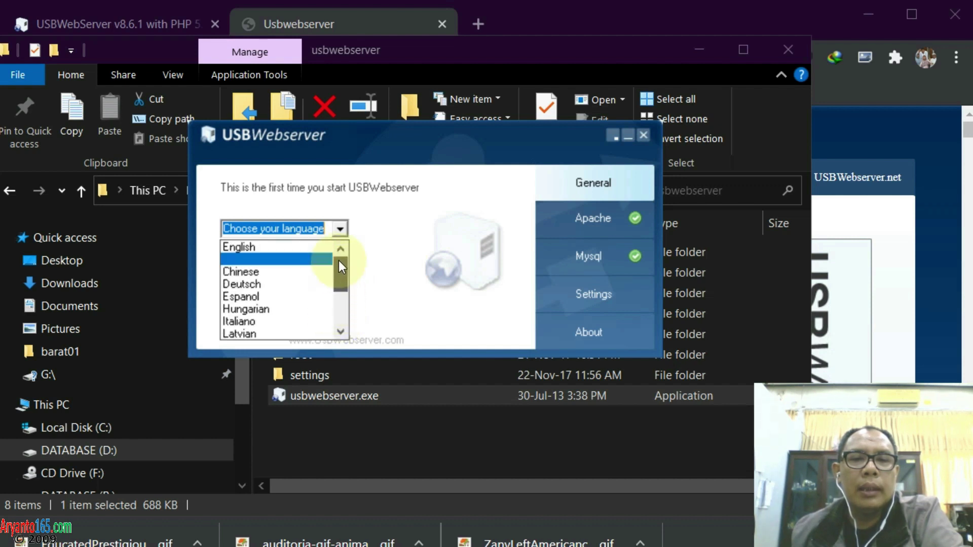
{"action": "left_click", "coordinate": [230, 246]}
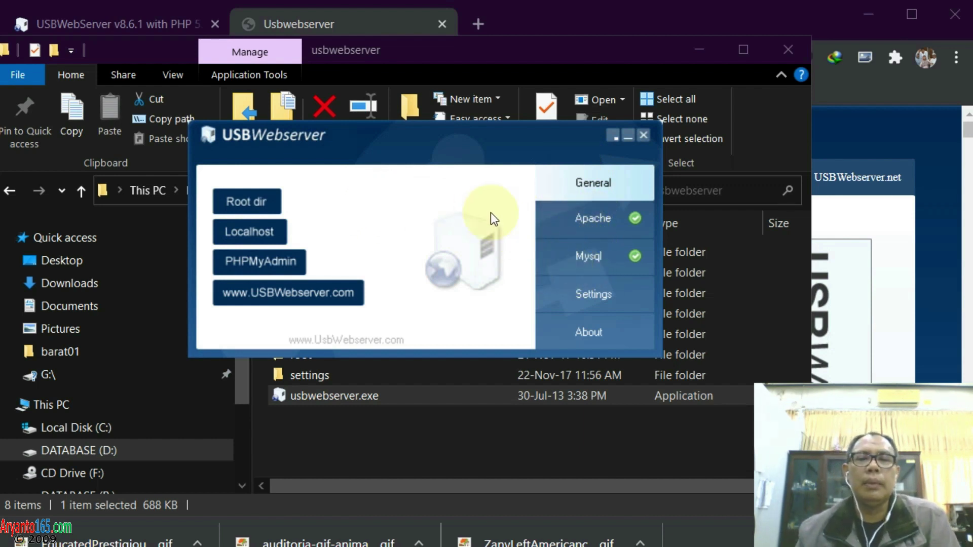
{"action": "left_click_drag", "start_coordinate": [481, 130], "coordinate": [526, 132]}
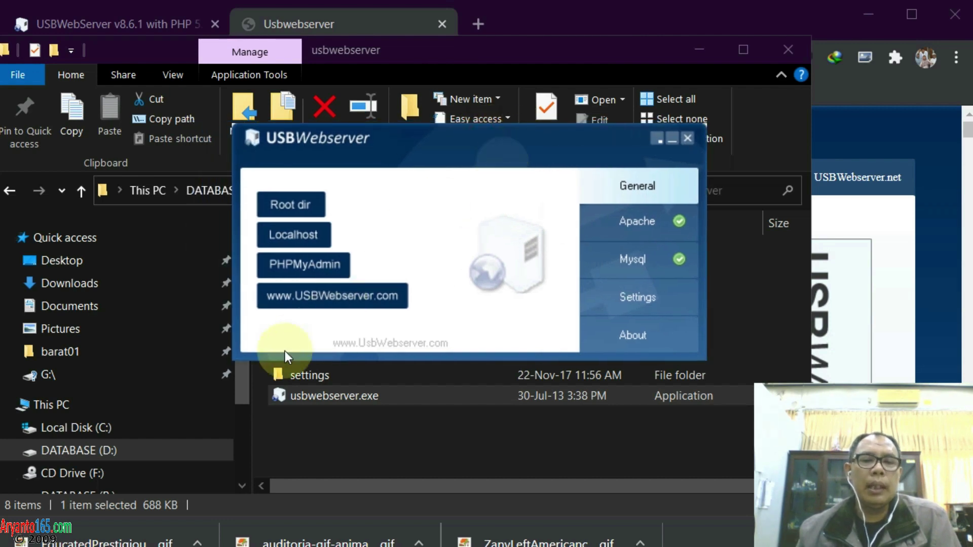
Reload localhost in Chrome and review the USBWebserver V8.6.2 page with PHP 7.1.11 info
{"action": "left_click", "coordinate": [101, 546]}
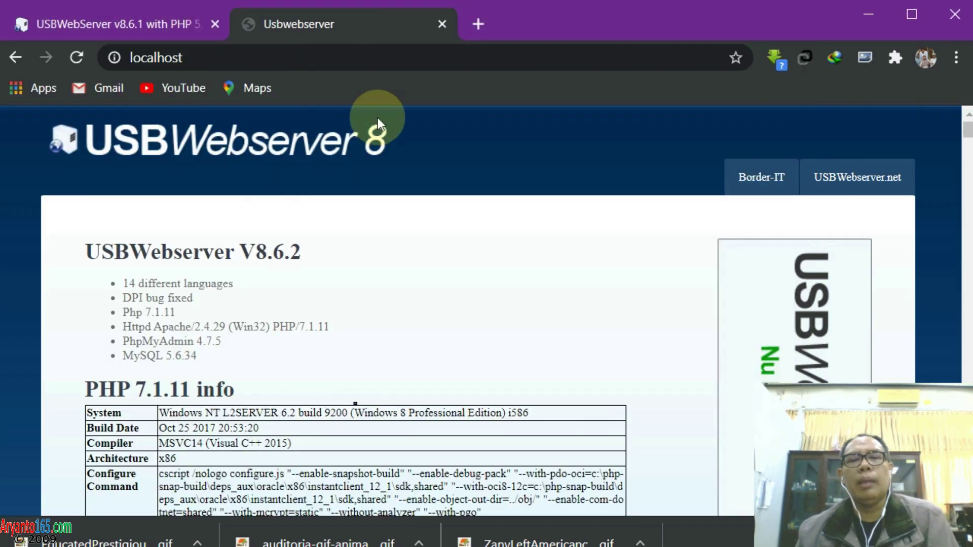
{"action": "left_click", "coordinate": [280, 57]}
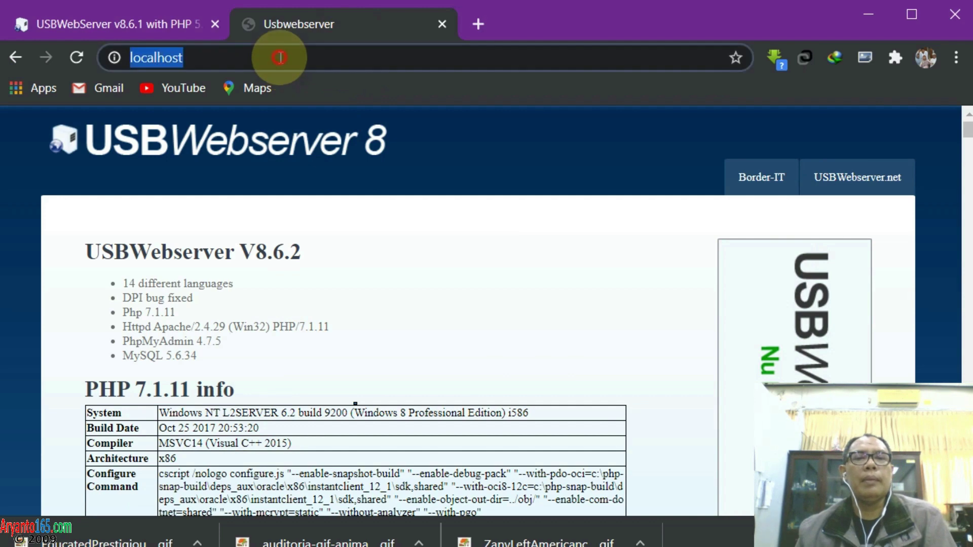
{"action": "type", "text": "localhost"}
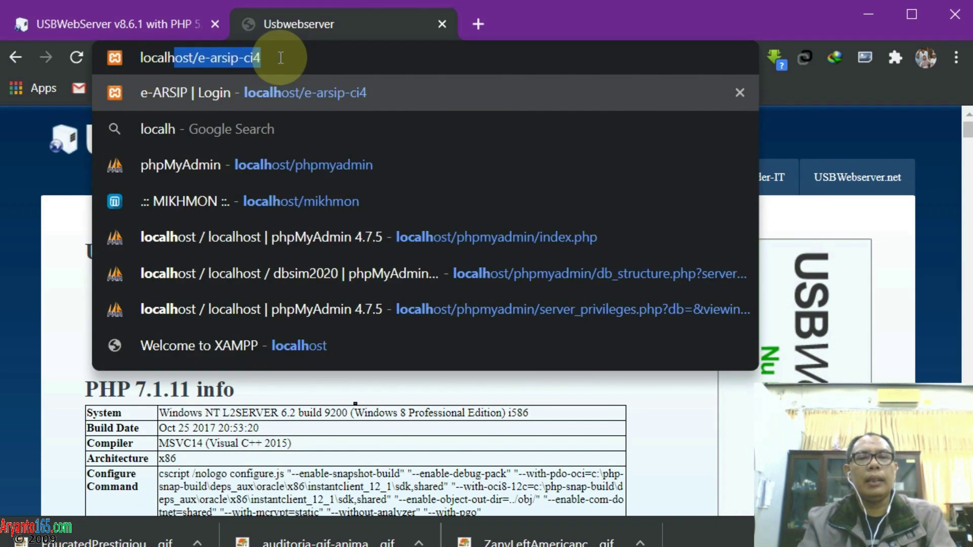
{"action": "key", "text": "Return"}
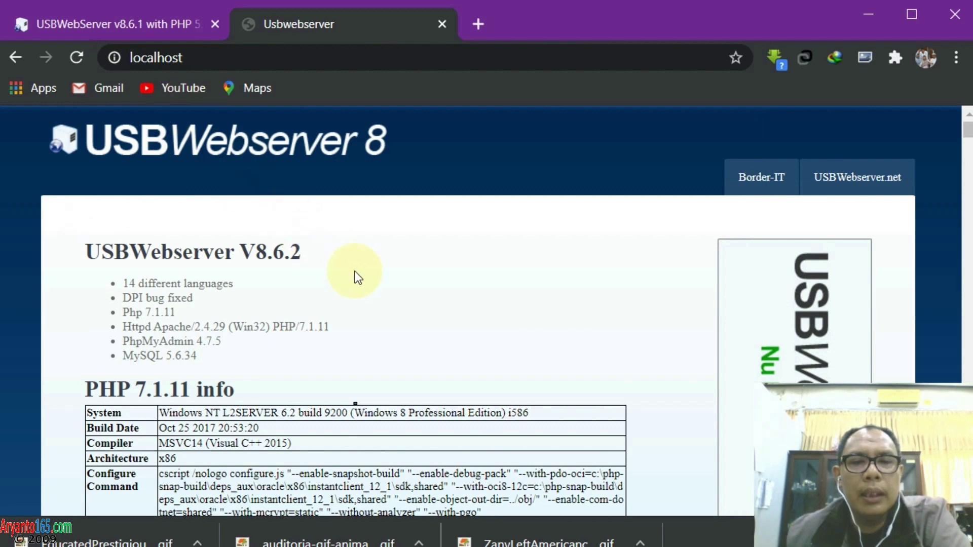
{"action": "scroll", "coordinate": [343, 303], "scroll_direction": "down", "scroll_amount": 3}
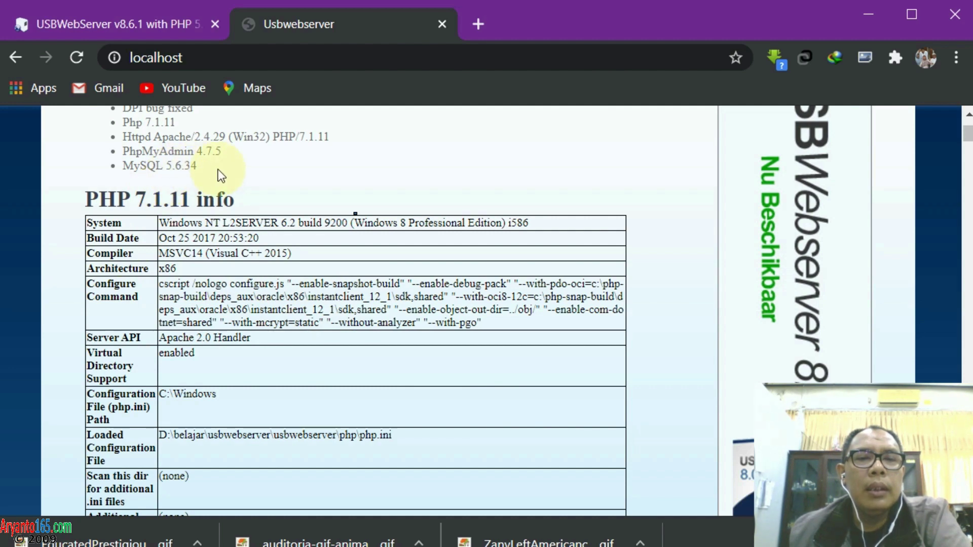
{"action": "scroll", "coordinate": [218, 169], "scroll_direction": "down", "scroll_amount": 3}
{"action": "scroll", "coordinate": [218, 169], "scroll_direction": "up", "scroll_amount": 3}
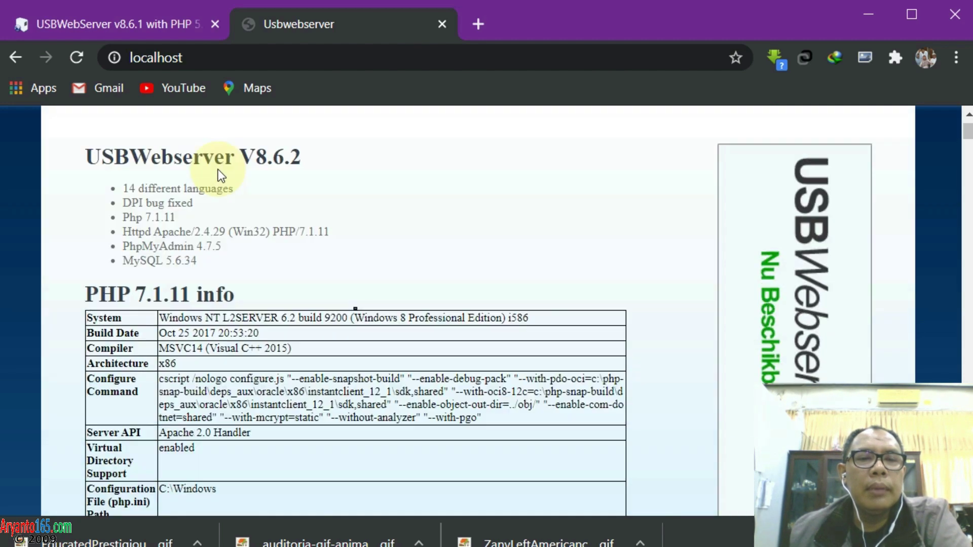
{"action": "scroll", "coordinate": [218, 169], "scroll_direction": "down", "scroll_amount": 8}
{"action": "scroll", "coordinate": [218, 170], "scroll_direction": "up", "scroll_amount": 5}
{"action": "scroll", "coordinate": [218, 170], "scroll_direction": "down", "scroll_amount": 15}
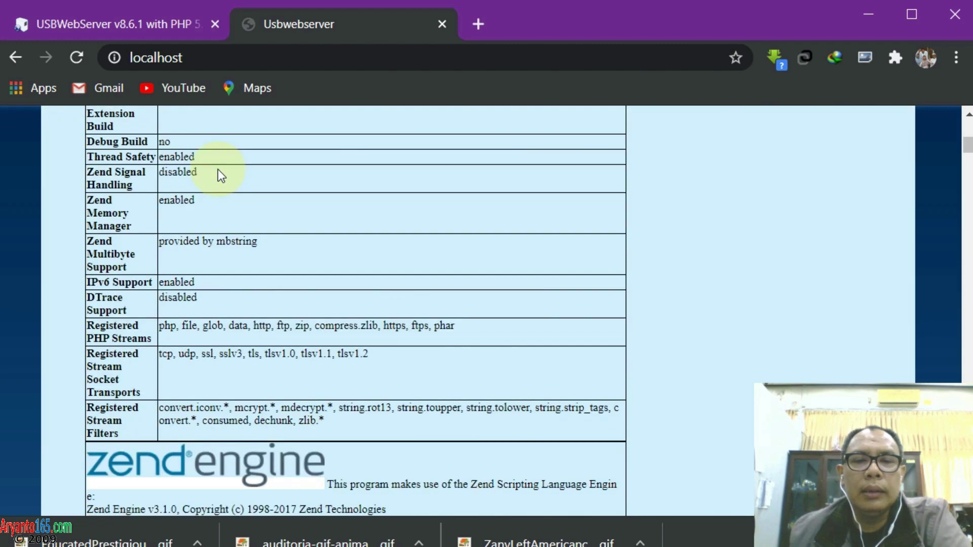
{"action": "scroll", "coordinate": [217, 169], "scroll_direction": "down", "scroll_amount": 8}
{"action": "scroll", "coordinate": [218, 169], "scroll_direction": "up", "scroll_amount": 20}
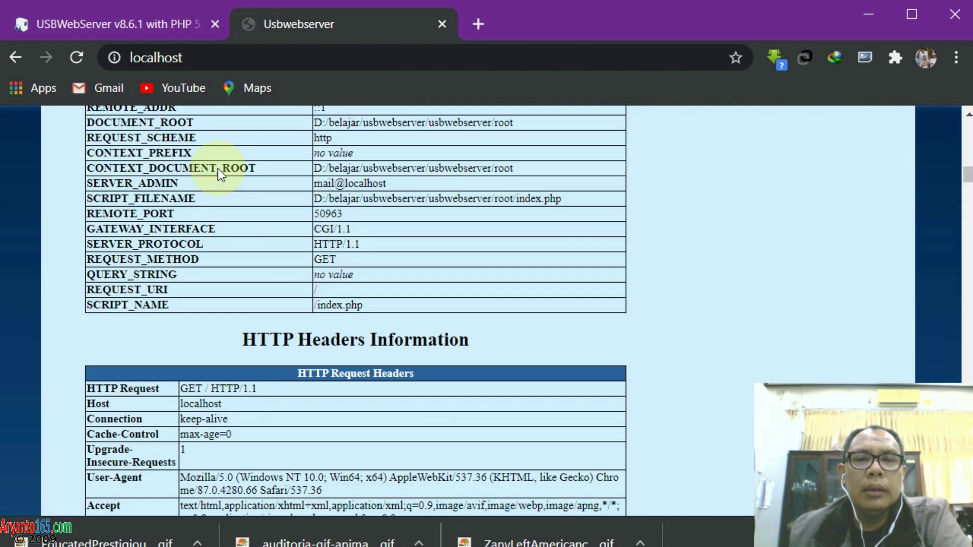
{"action": "scroll", "coordinate": [218, 169], "scroll_direction": "up", "scroll_amount": 5}
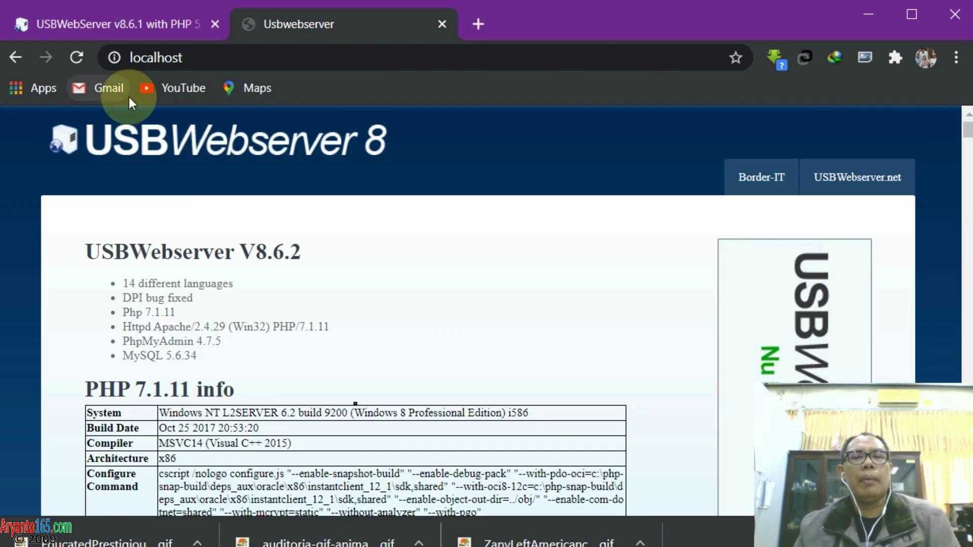
{"action": "left_click", "coordinate": [241, 57]}
{"action": "left_click", "coordinate": [241, 57]}
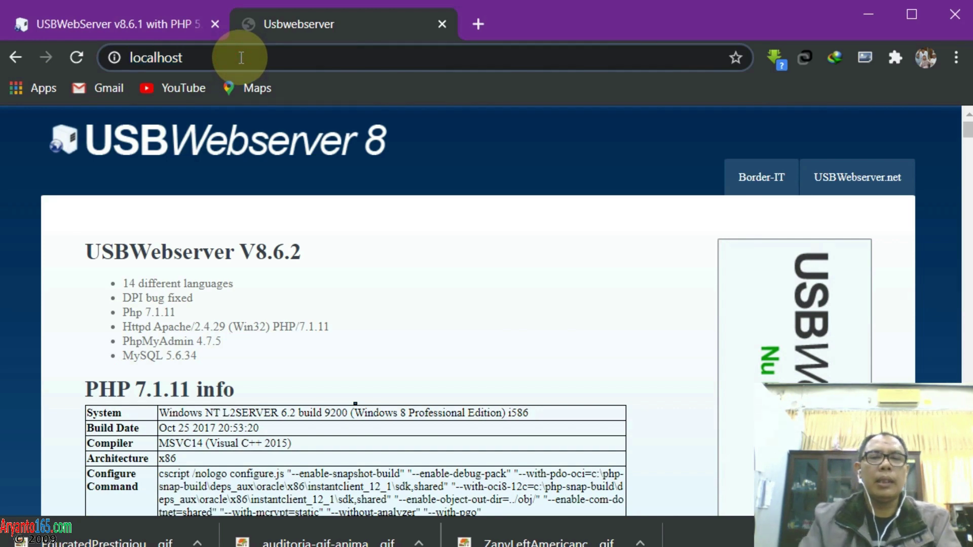
Log in to localhost/phpmyadmin with the default password and close the USBWebServer tab
{"action": "type", "text": "/phpmyadmi"}
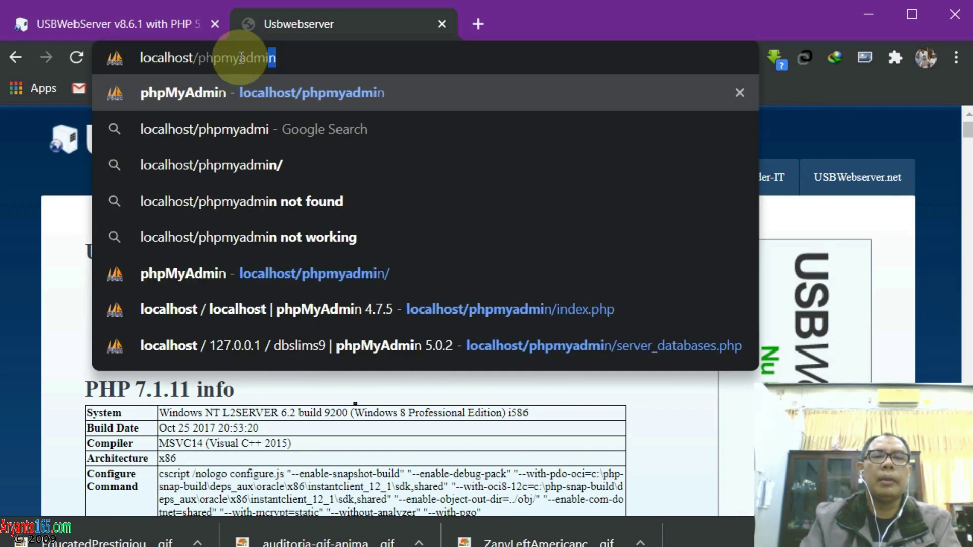
{"action": "key", "text": "Return"}
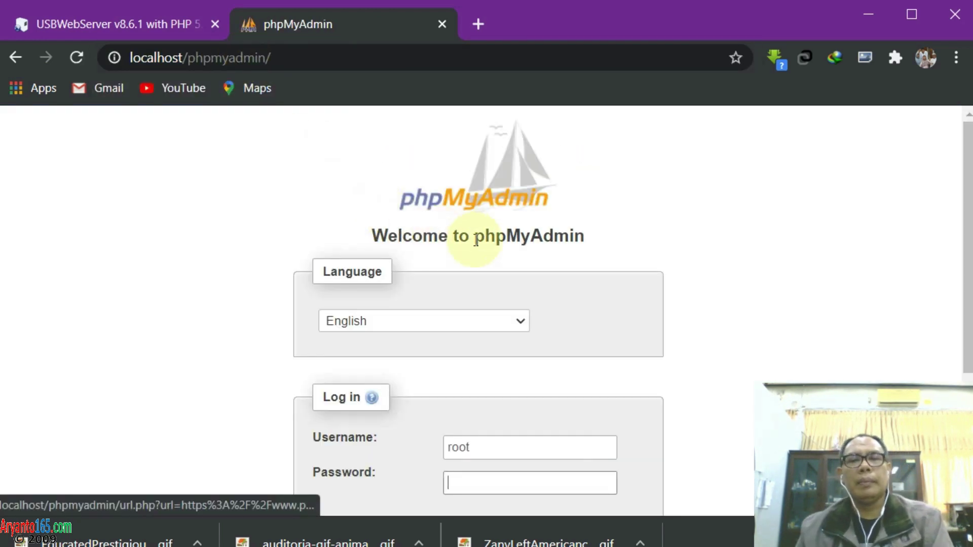
{"action": "scroll", "coordinate": [623, 245], "scroll_direction": "down", "scroll_amount": 3}
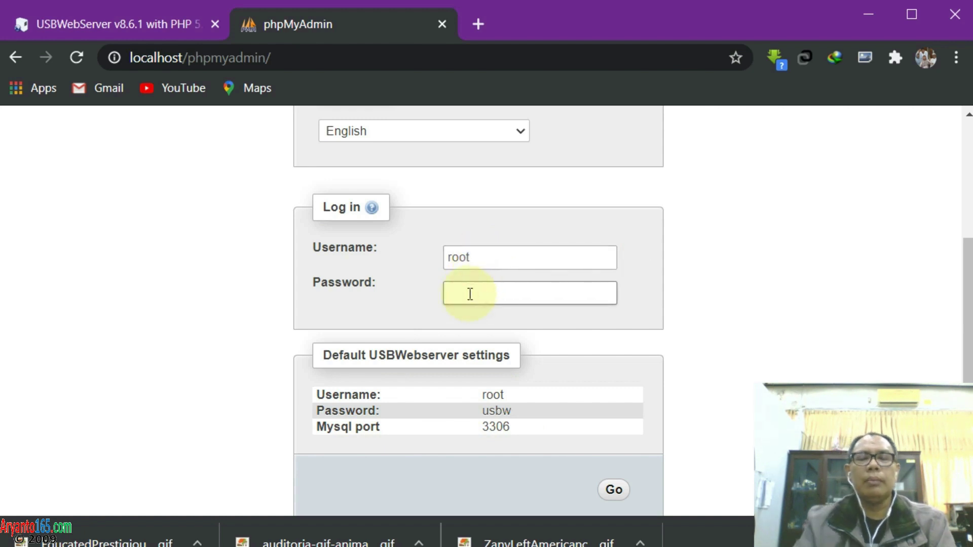
{"action": "type", "text": "u"}
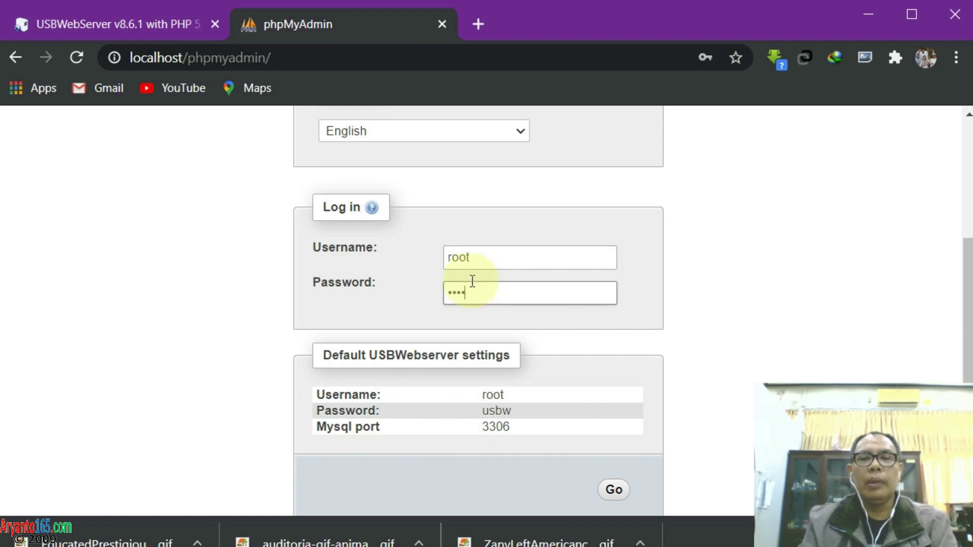
{"action": "type", "text": "sbw"}
{"action": "key", "text": "Return"}
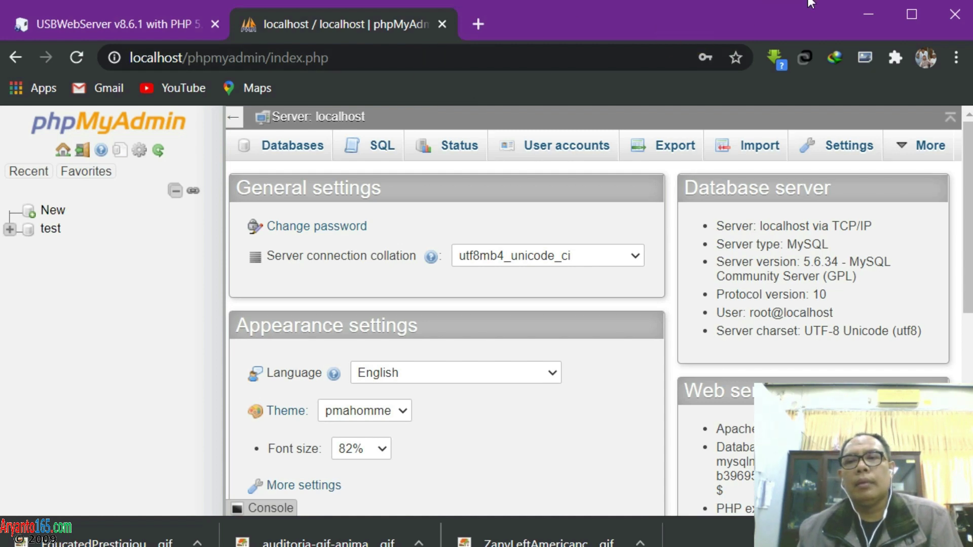
{"action": "key", "text": "alt+Tab"}
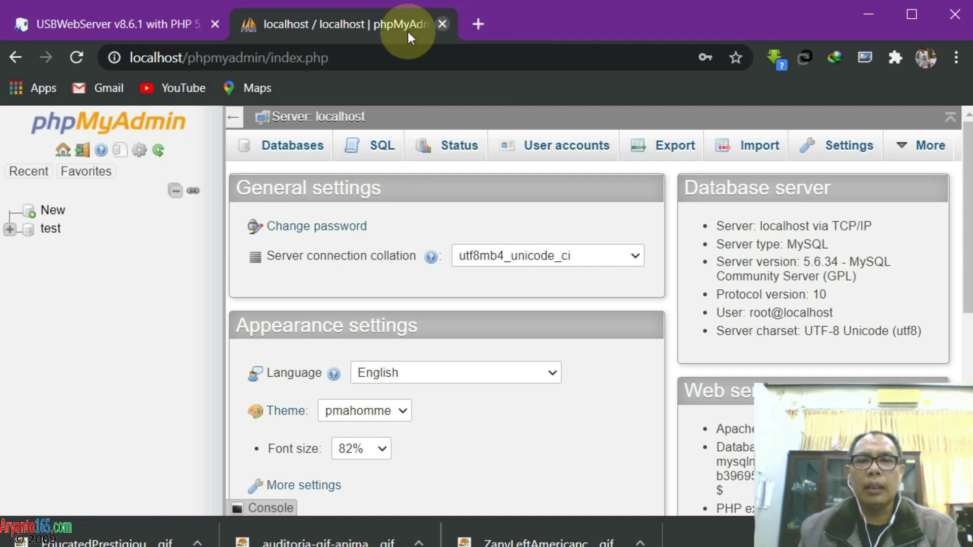
{"action": "left_click", "coordinate": [214, 24]}
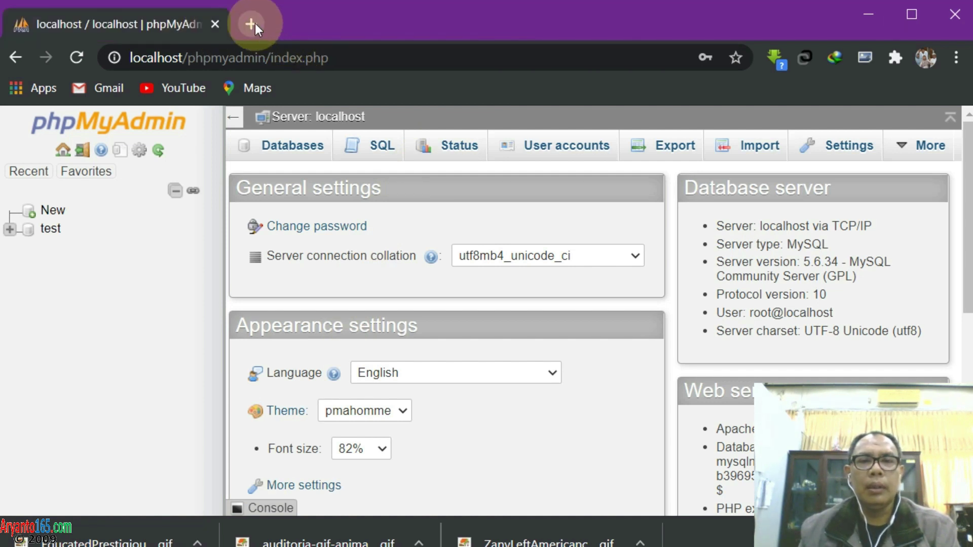
Open wordpress.org in a new tab and proceed past the privacy error under Advanced
{"action": "left_click", "coordinate": [252, 24]}
{"action": "type", "text": "wordp"}
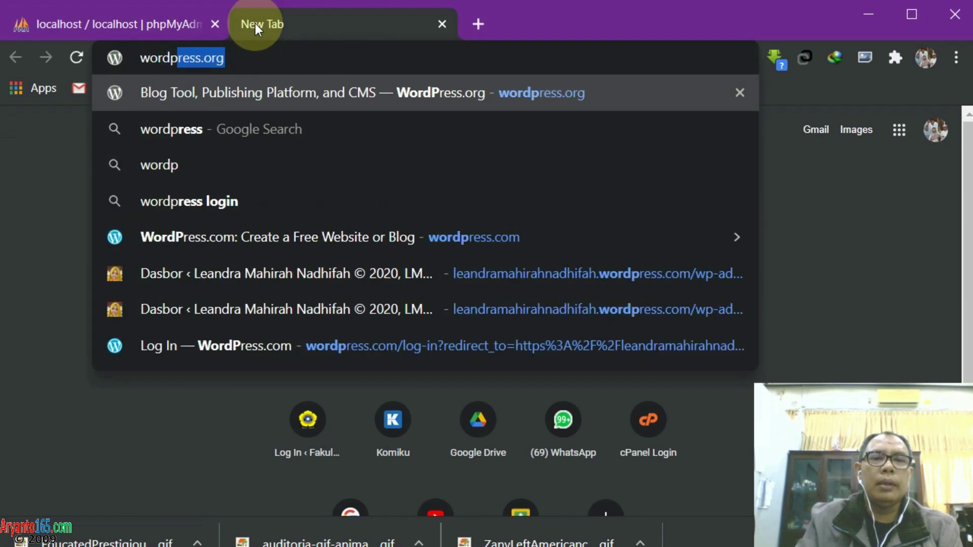
{"action": "type", "text": "ress"}
{"action": "key", "text": "Return"}
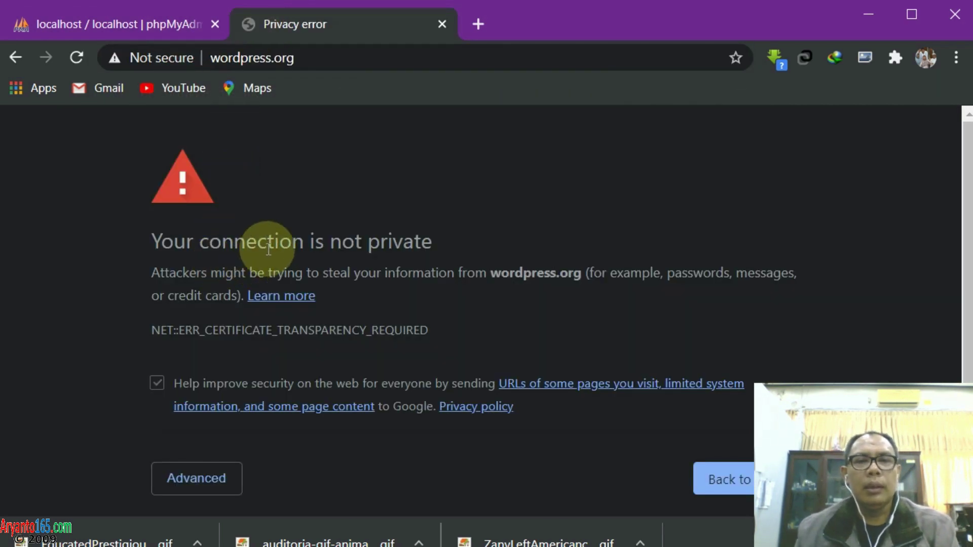
{"action": "scroll", "coordinate": [466, 313], "scroll_direction": "down", "scroll_amount": 1}
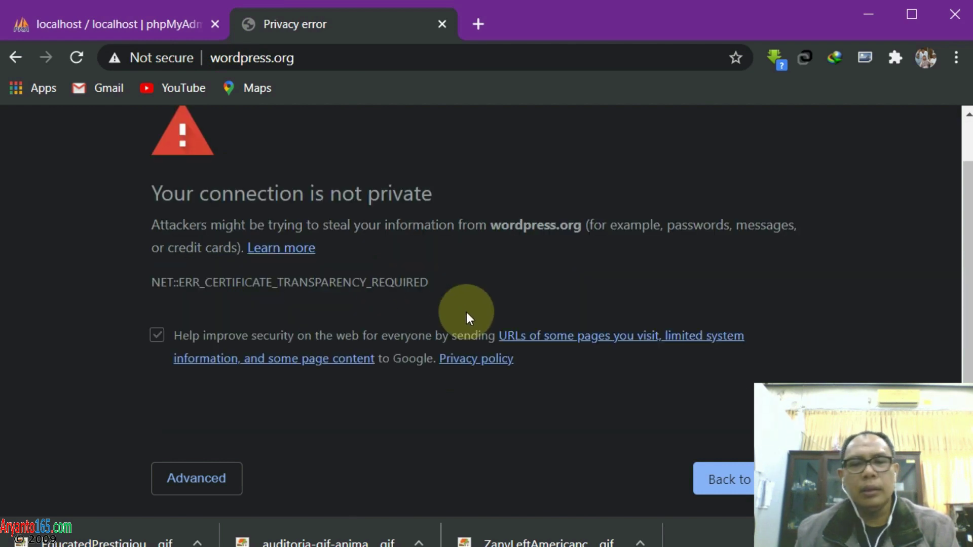
{"action": "scroll", "coordinate": [461, 304], "scroll_direction": "up", "scroll_amount": 1}
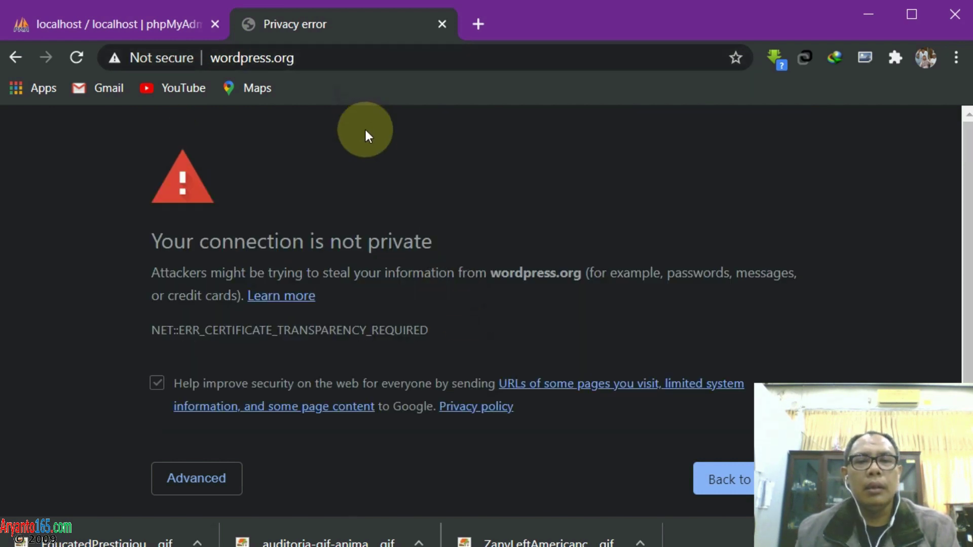
{"action": "scroll", "coordinate": [358, 266], "scroll_direction": "down", "scroll_amount": 1}
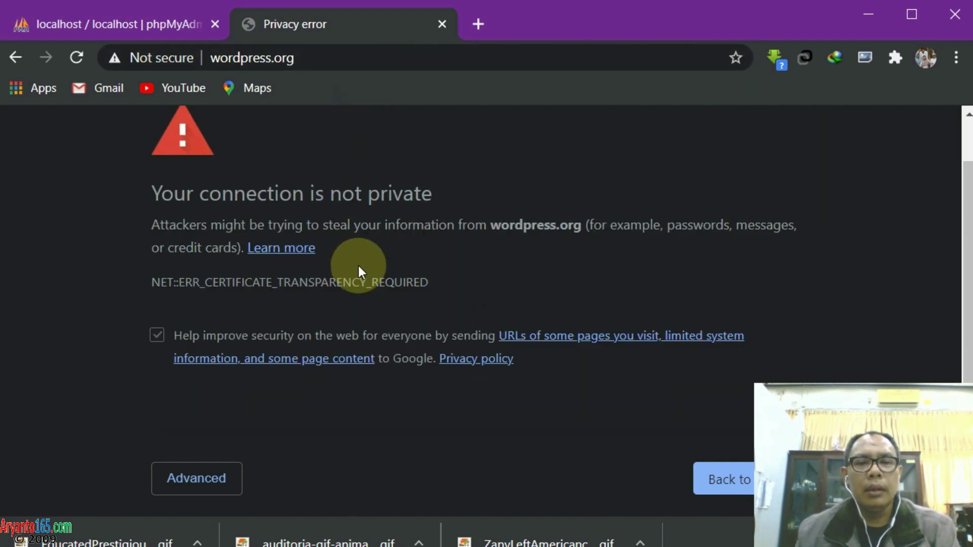
{"action": "left_click", "coordinate": [200, 484]}
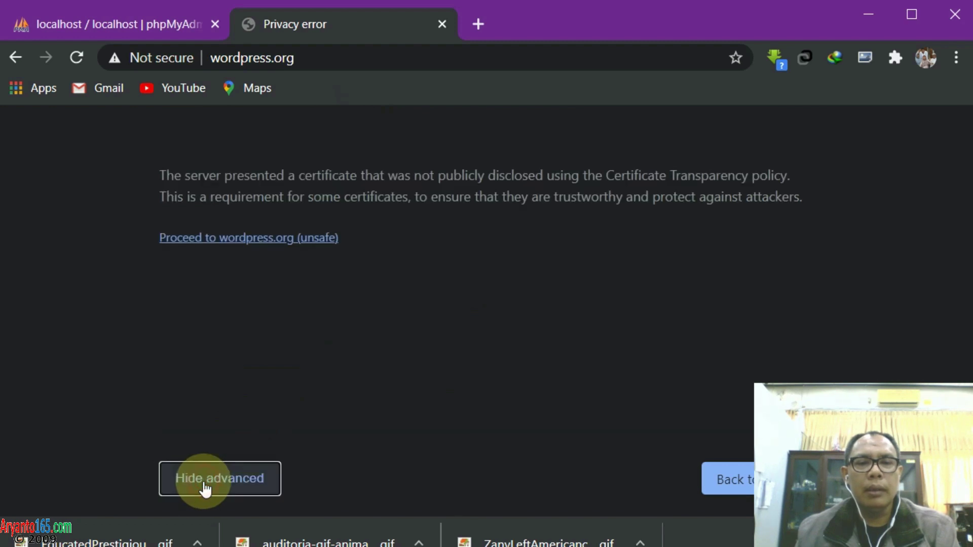
{"action": "left_click", "coordinate": [267, 241]}
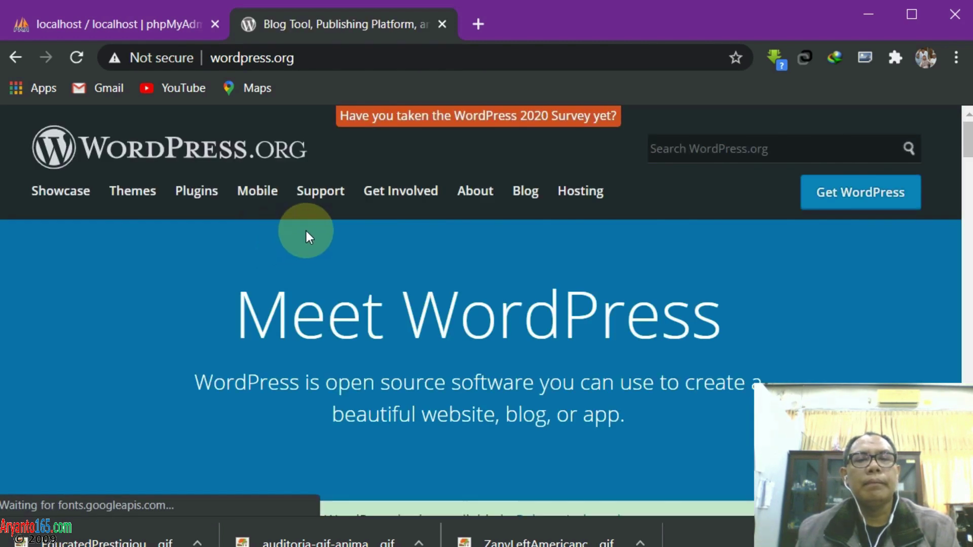
Download the latest WordPress zip via Get WordPress, accepting IDM's duplicate-link prompt
{"action": "scroll", "coordinate": [490, 284], "scroll_direction": "down", "scroll_amount": 7}
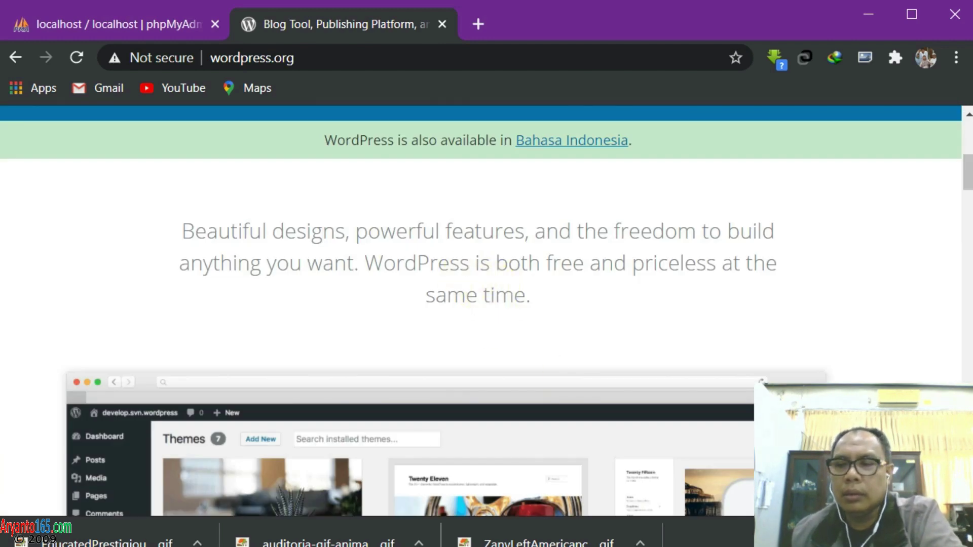
{"action": "scroll", "coordinate": [467, 292], "scroll_direction": "up", "scroll_amount": 7}
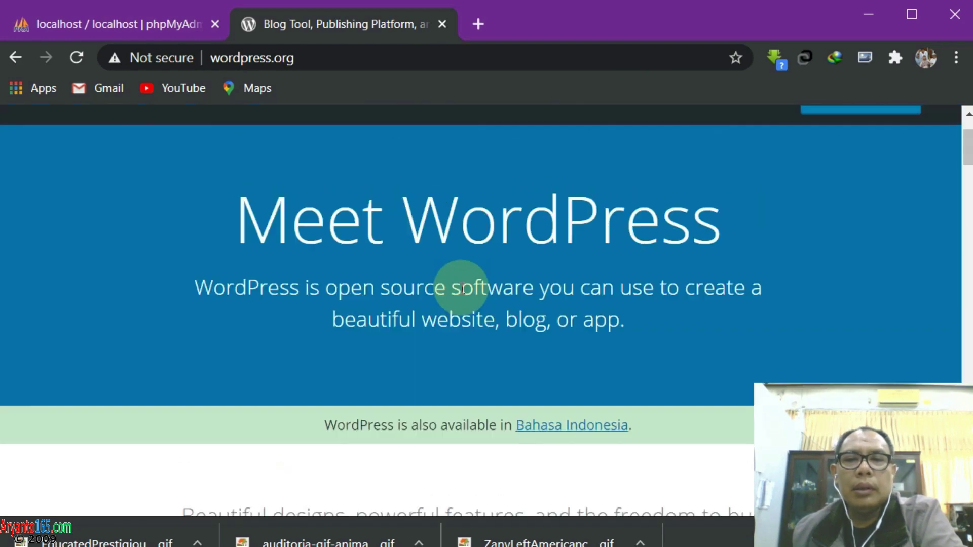
{"action": "scroll", "coordinate": [702, 242], "scroll_direction": "down", "scroll_amount": 12}
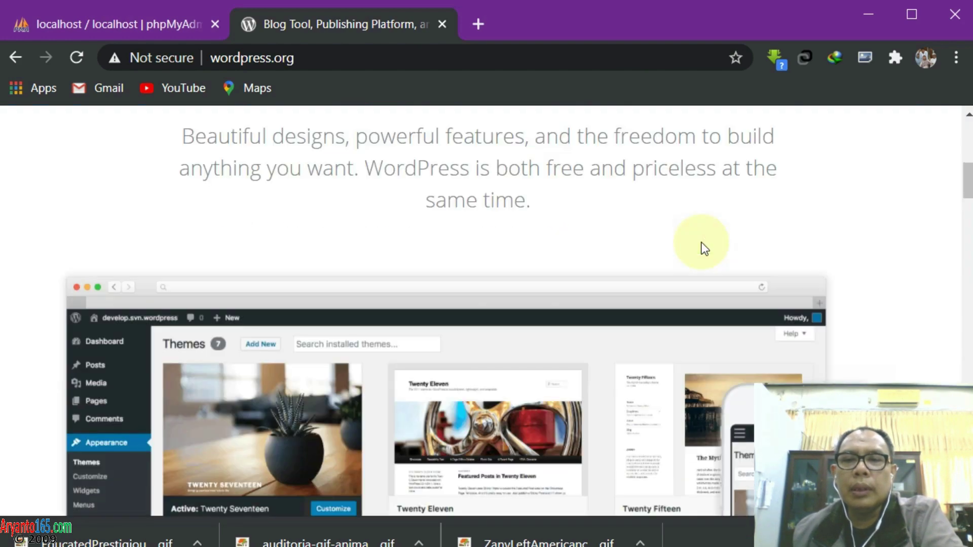
{"action": "scroll", "coordinate": [702, 243], "scroll_direction": "up", "scroll_amount": 9}
{"action": "scroll", "coordinate": [701, 243], "scroll_direction": "up", "scroll_amount": 4}
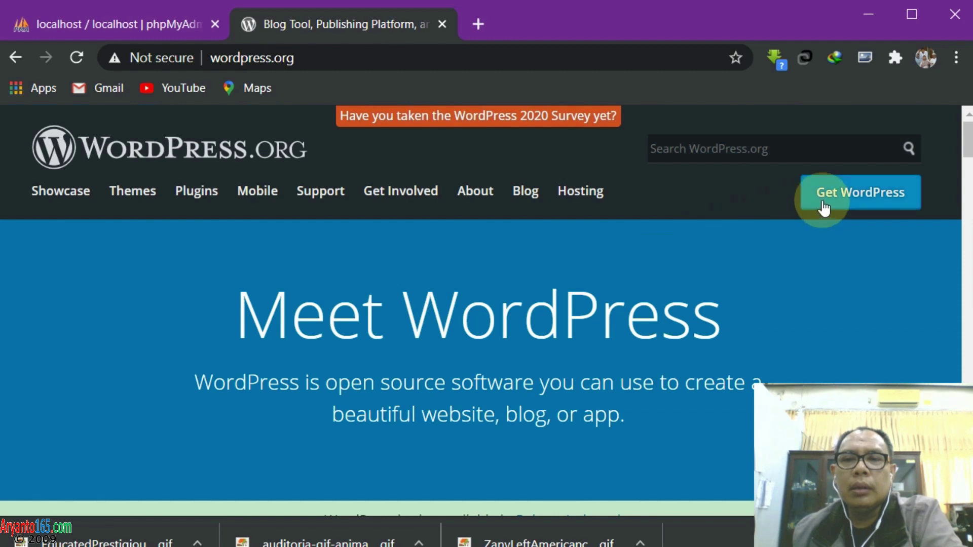
{"action": "left_click", "coordinate": [844, 208]}
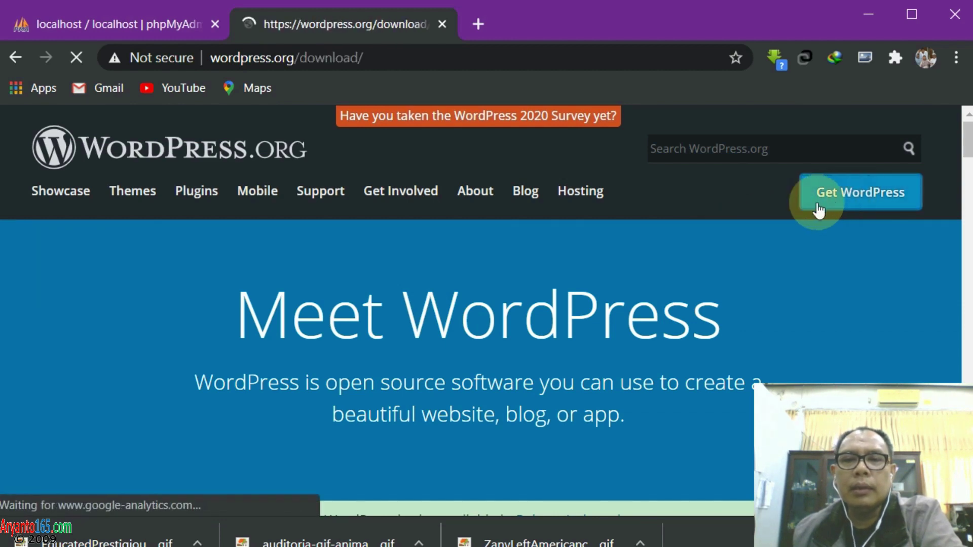
{"action": "scroll", "coordinate": [407, 271], "scroll_direction": "down", "scroll_amount": 8}
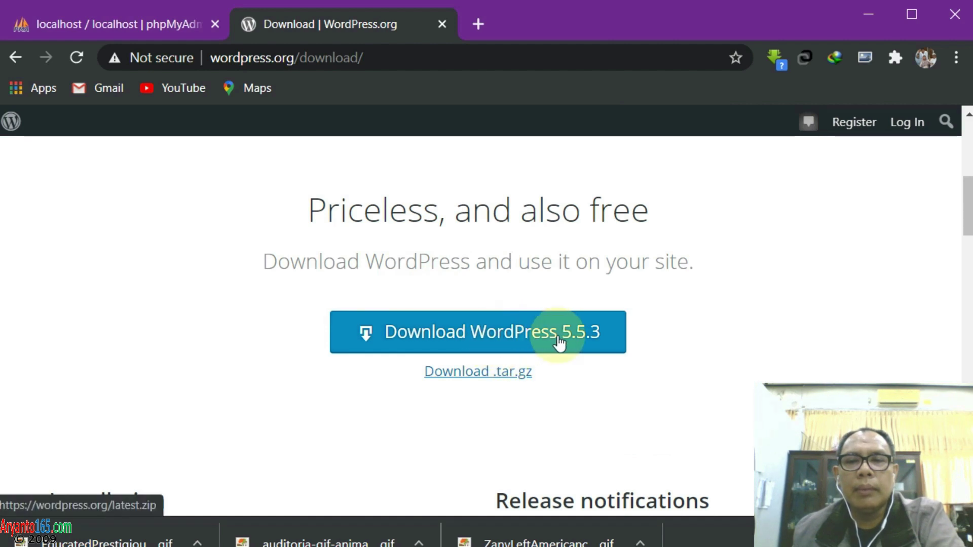
{"action": "left_click", "coordinate": [453, 344]}
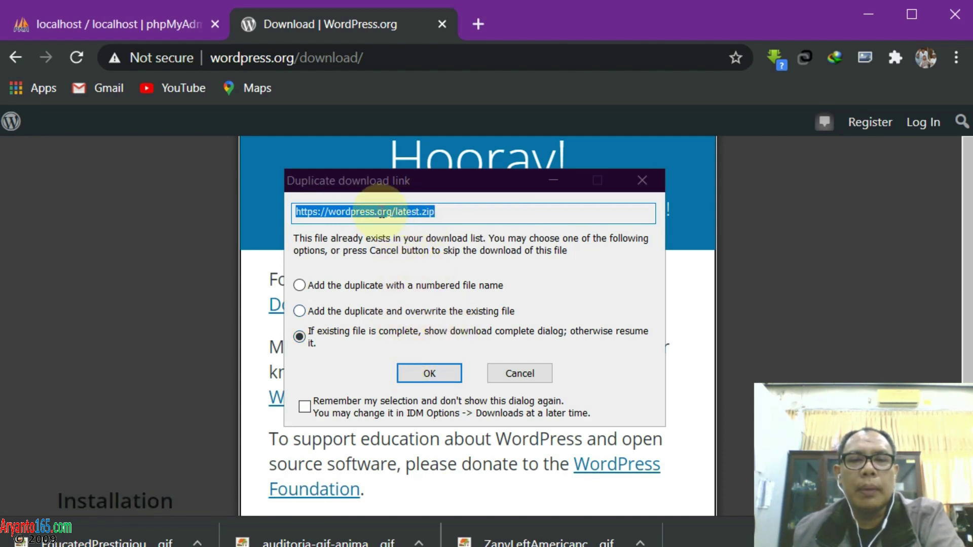
{"action": "left_click", "coordinate": [430, 374]}
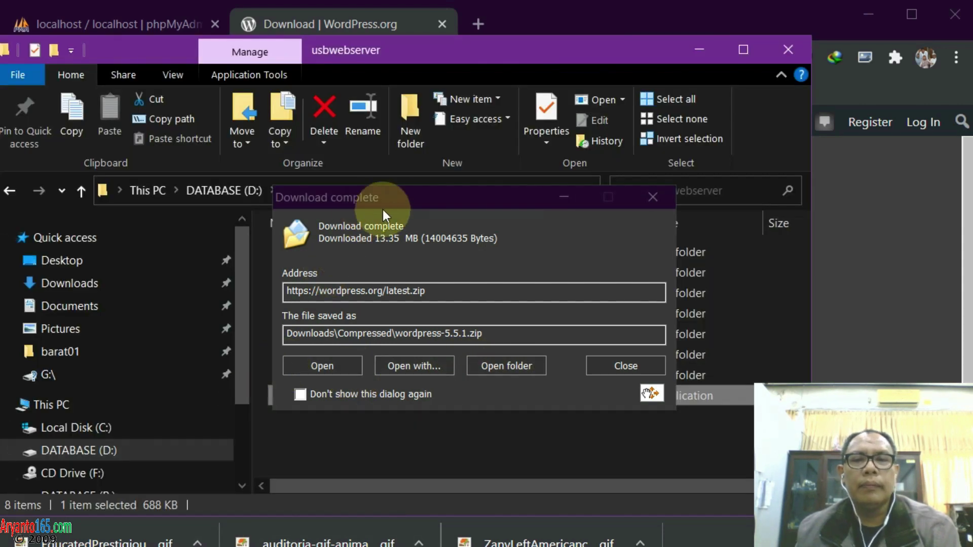
Drag wordpress-5.5.1.zip from IDM's completion notice into D:\belajar\usbwebserver, then close the notice
{"action": "left_click_drag", "start_coordinate": [382, 206], "coordinate": [539, 177]}
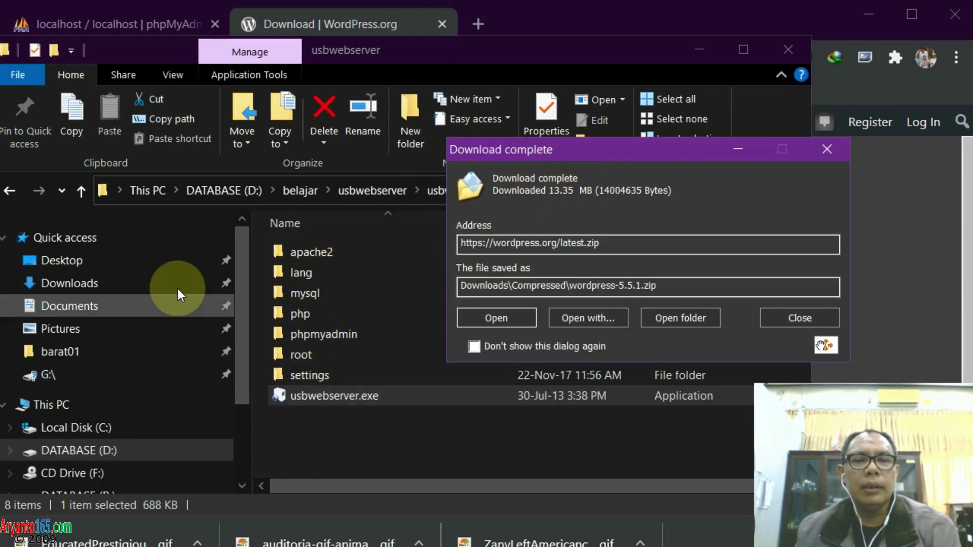
{"action": "left_click", "coordinate": [75, 189]}
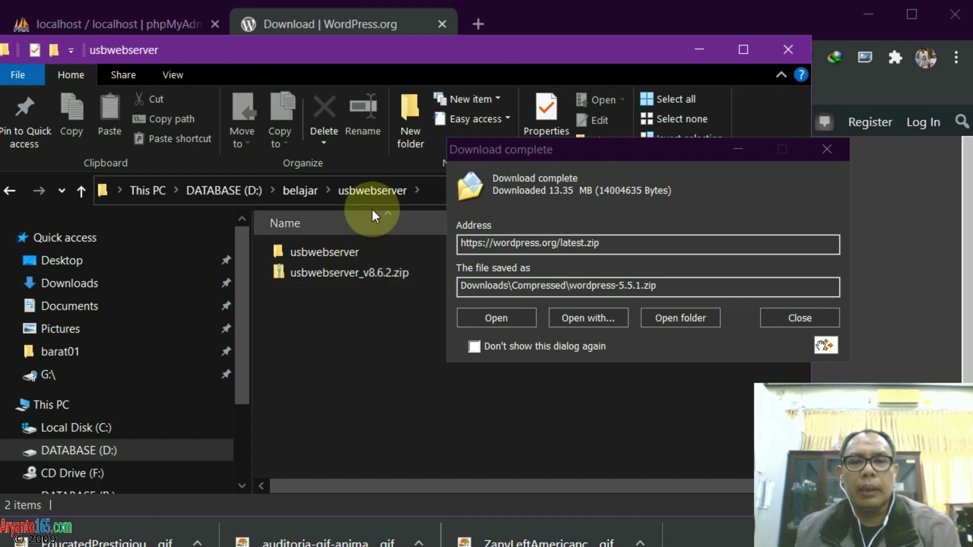
{"action": "left_click_drag", "start_coordinate": [825, 345], "coordinate": [546, 415]}
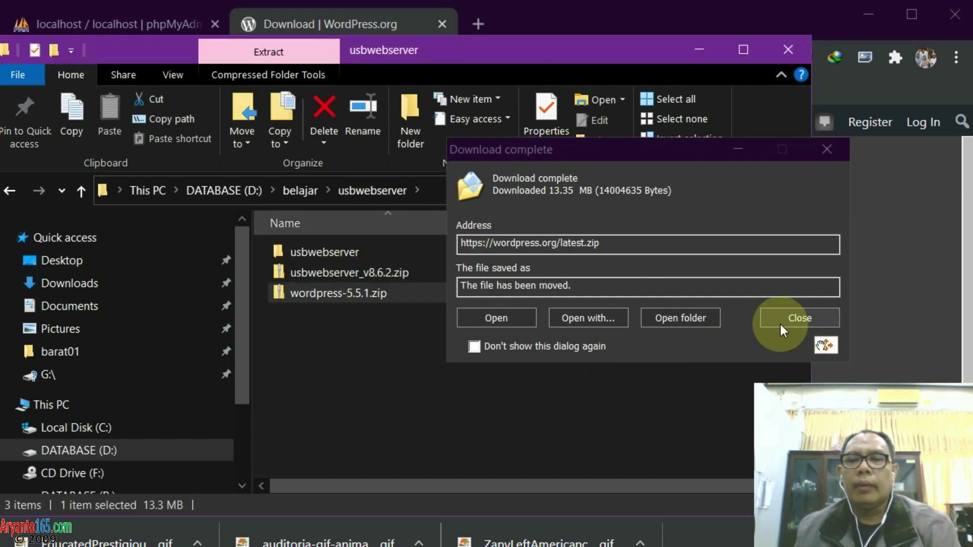
{"action": "left_click", "coordinate": [784, 321]}
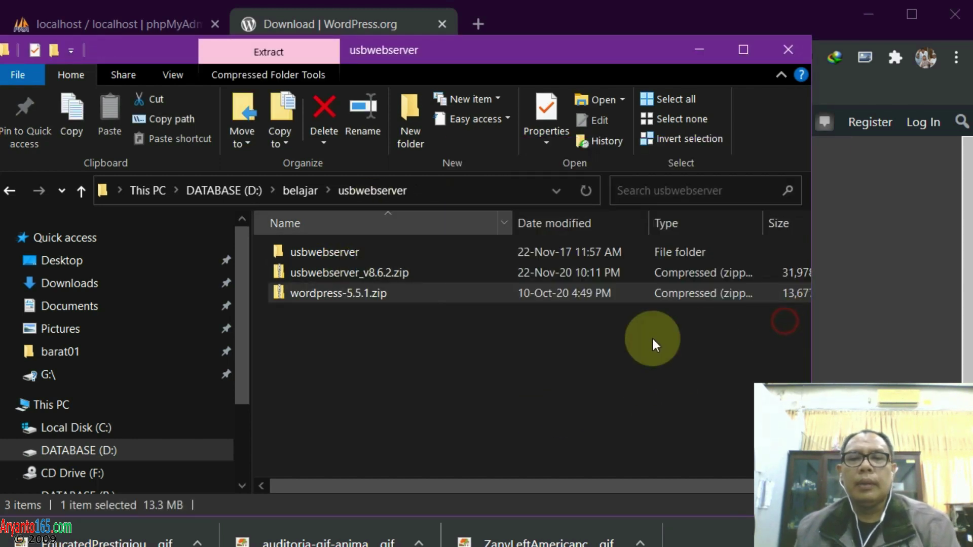
{"action": "left_click", "coordinate": [315, 300]}
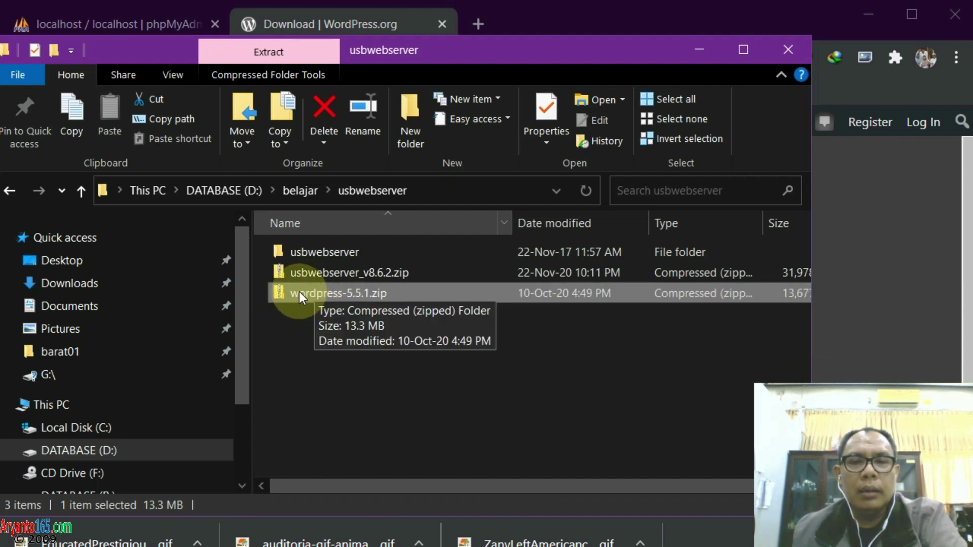
Create a new folder named source in the usbwebserver folder
{"action": "right_click", "coordinate": [302, 322]}
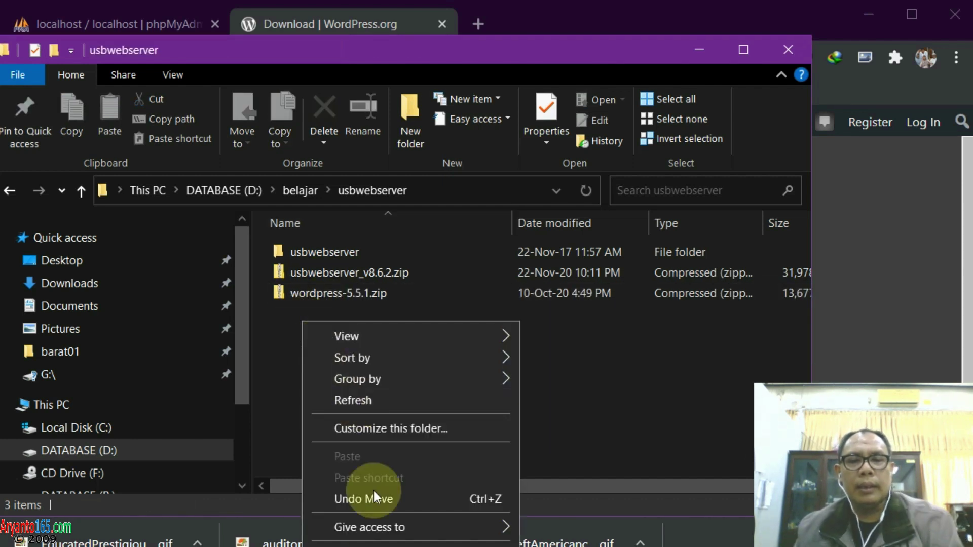
{"action": "mouse_move", "coordinate": [364, 546]}
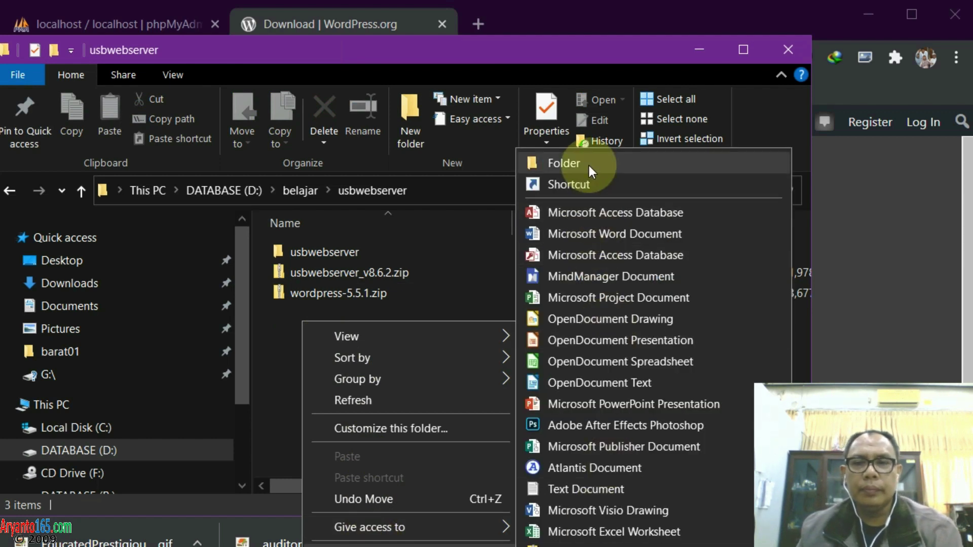
{"action": "left_click", "coordinate": [588, 163]}
{"action": "type", "text": "sour"}
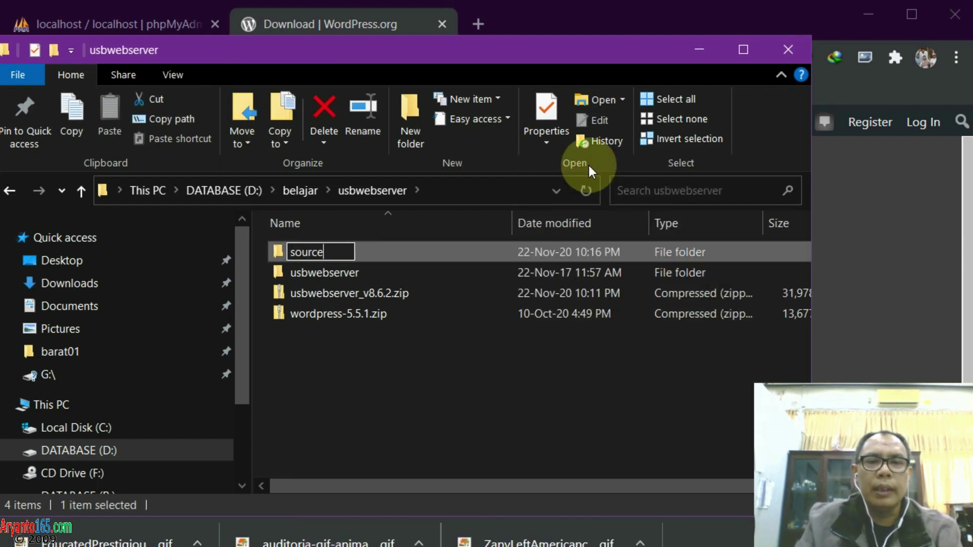
{"action": "type", "text": "ce"}
{"action": "key", "text": "Return"}
Move usbwebserver_v8.6.2.zip and wordpress-5.5.1.zip into source and open it
{"action": "left_click", "coordinate": [360, 294]}
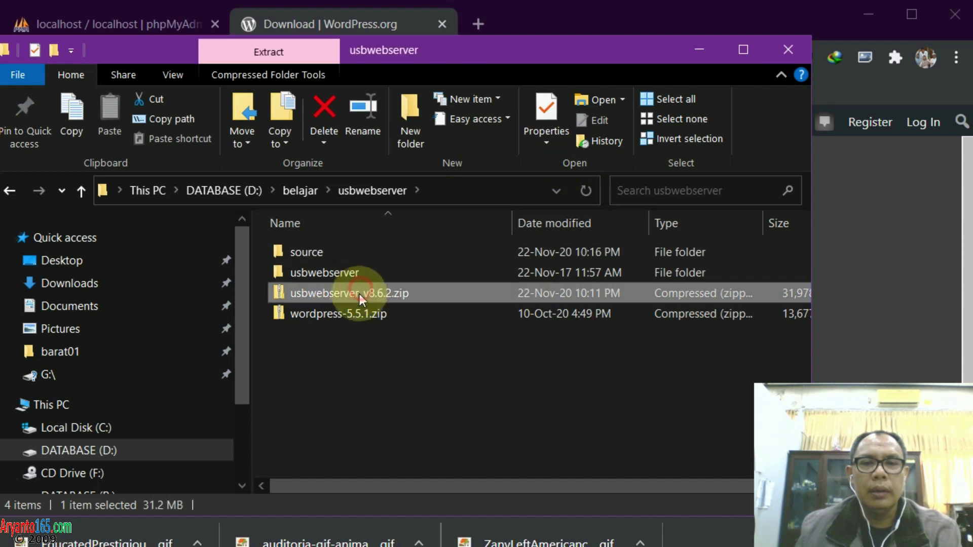
{"action": "left_click", "coordinate": [354, 311], "text": "shift"}
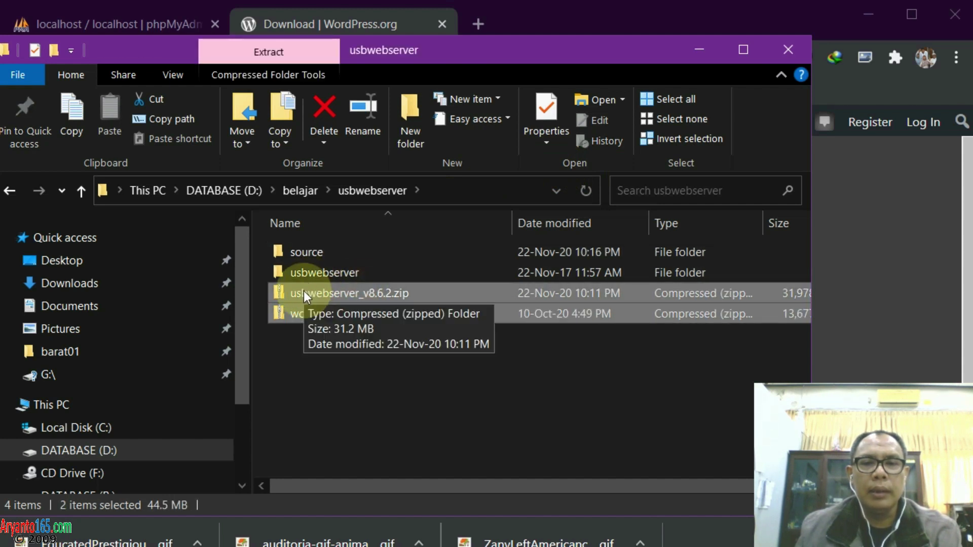
{"action": "left_click_drag", "start_coordinate": [303, 291], "coordinate": [359, 251]}
{"action": "double_click", "coordinate": [318, 253]}
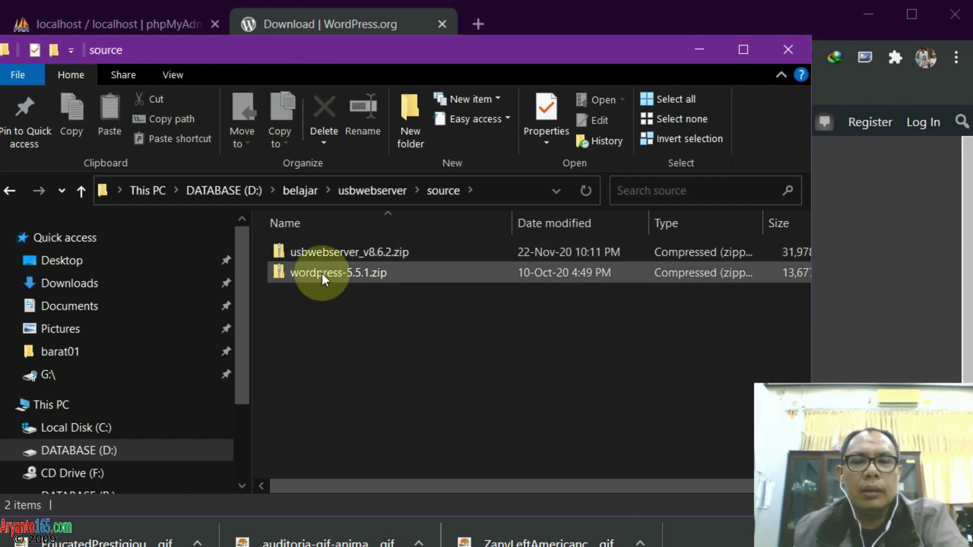
Extract wordpress-5.5.1.zip with 7-Zip into a wordpress folder, then return to usbwebserver
{"action": "right_click", "coordinate": [321, 273]}
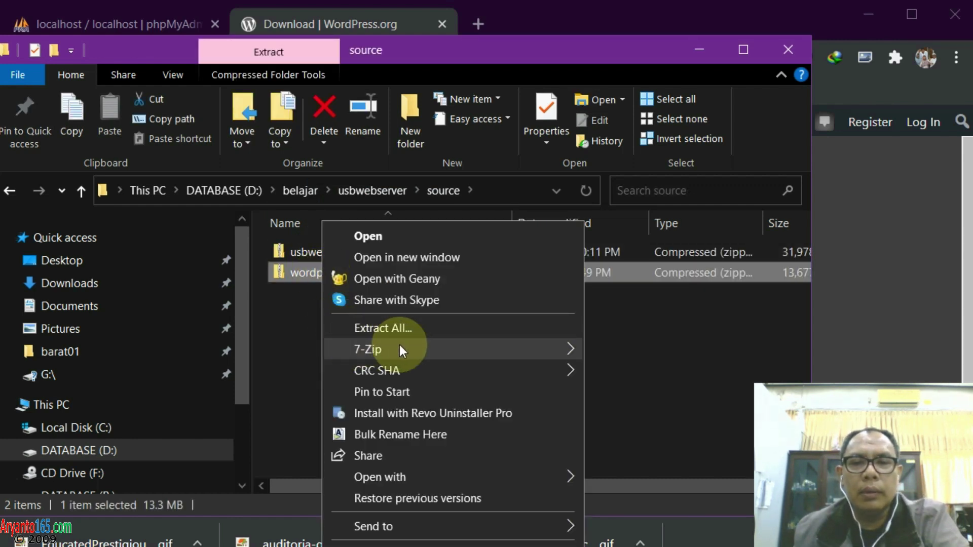
{"action": "mouse_move", "coordinate": [400, 349]}
{"action": "left_click", "coordinate": [645, 413]}
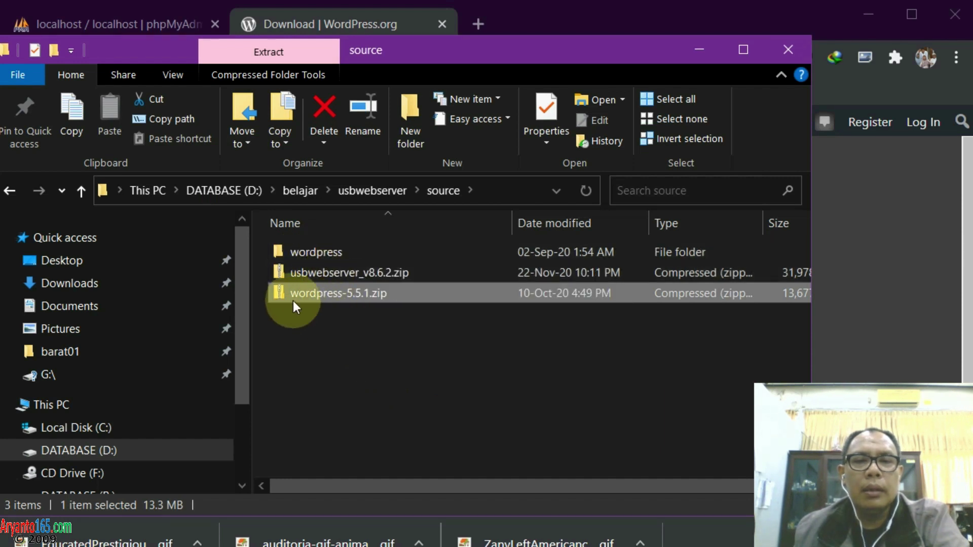
{"action": "right_click", "coordinate": [309, 251]}
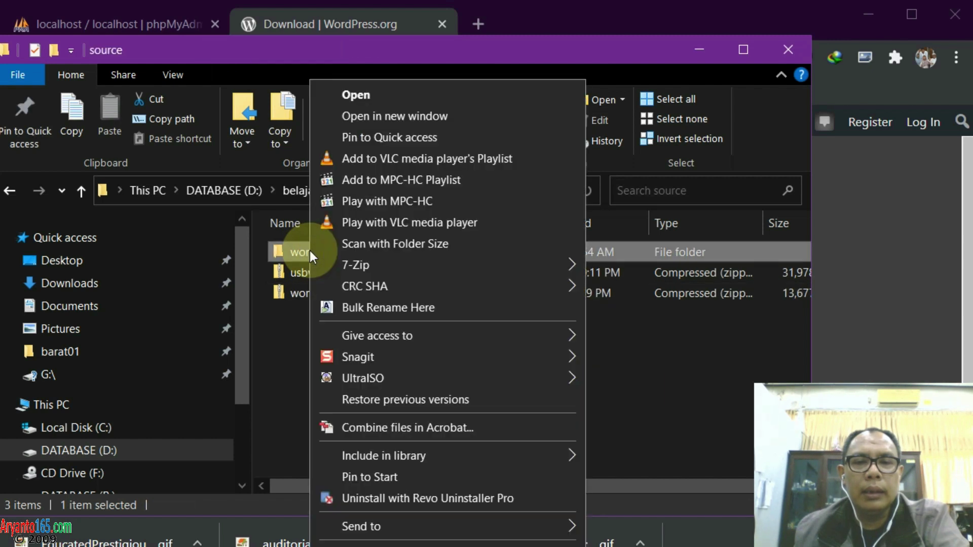
{"action": "key", "text": "Escape"}
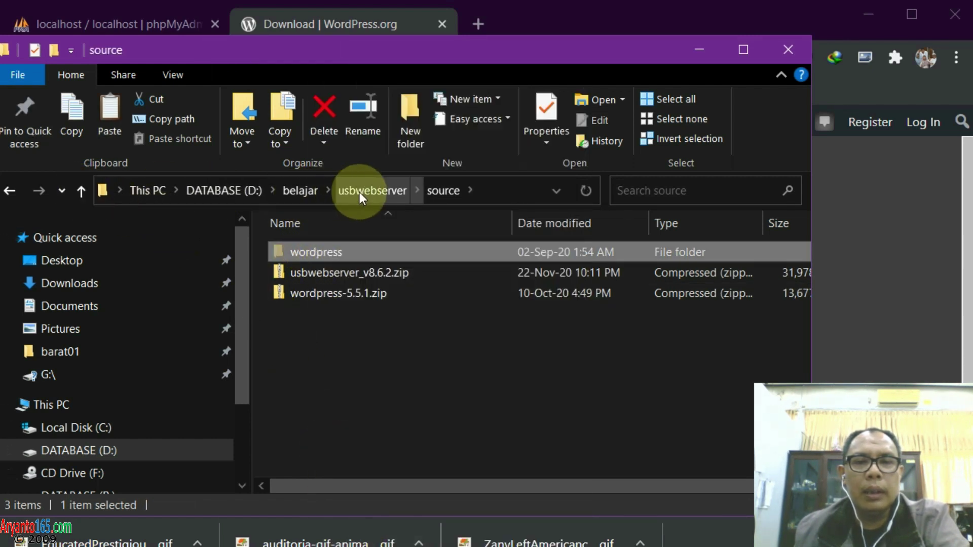
{"action": "left_click", "coordinate": [345, 191]}
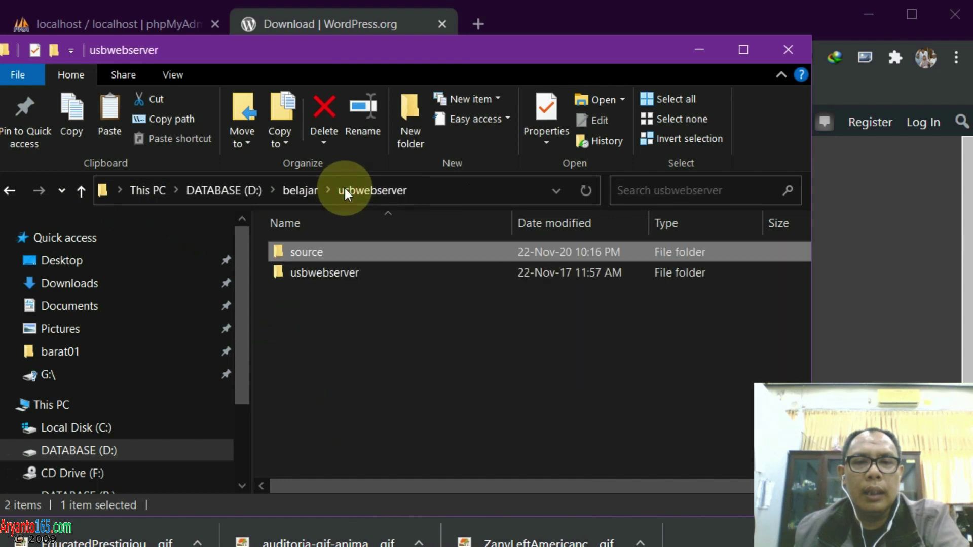
Browse the usbwebserver program folder's apache2, root and settings subfolders
{"action": "left_click", "coordinate": [308, 274]}
{"action": "double_click", "coordinate": [308, 274]}
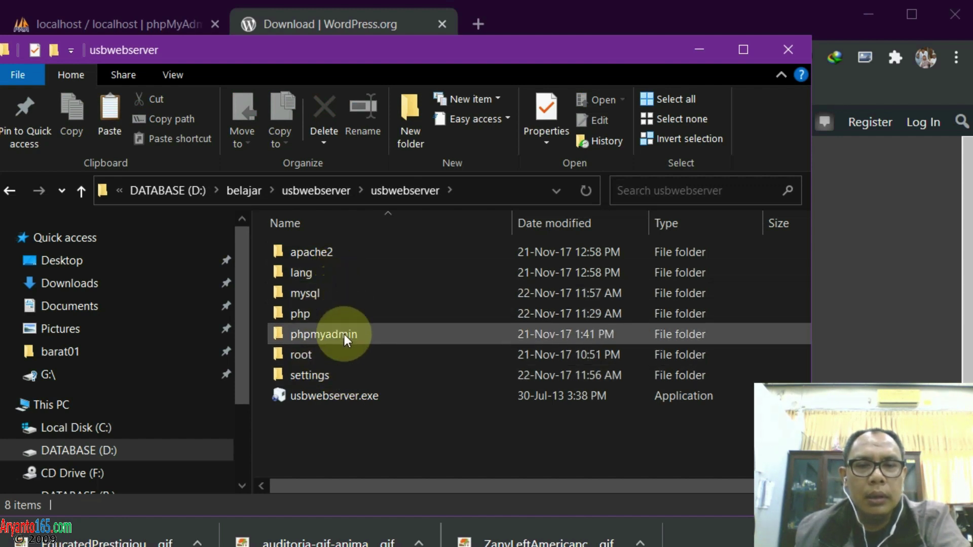
{"action": "double_click", "coordinate": [329, 253]}
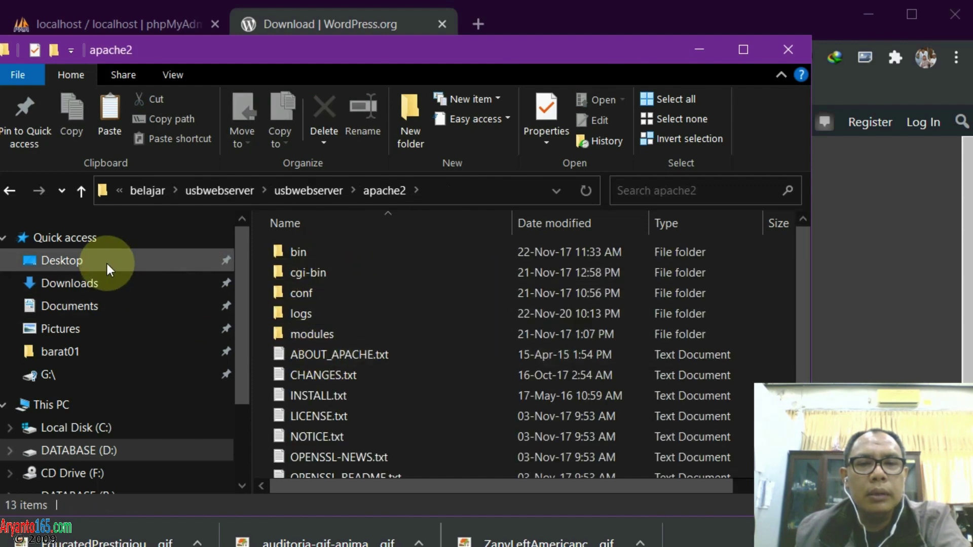
{"action": "left_click", "coordinate": [82, 190]}
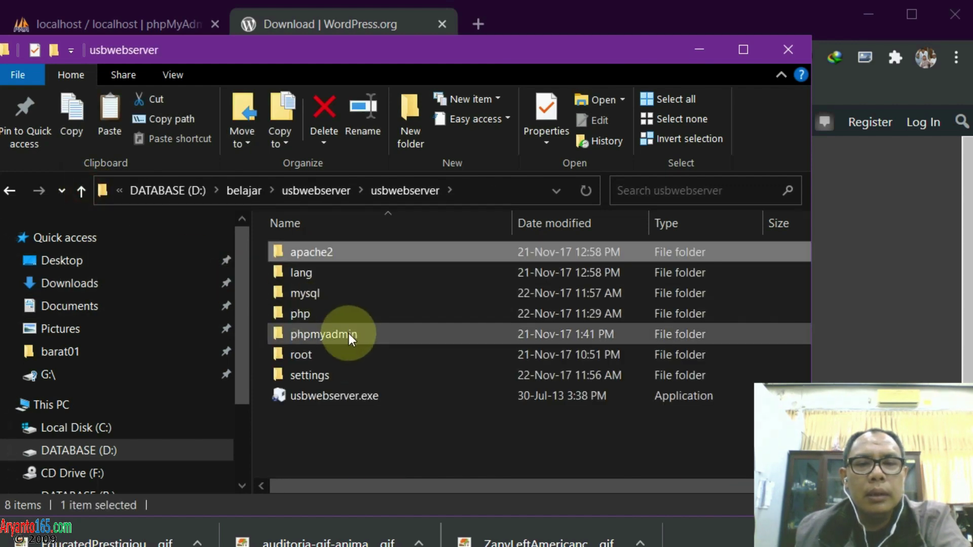
{"action": "double_click", "coordinate": [327, 355]}
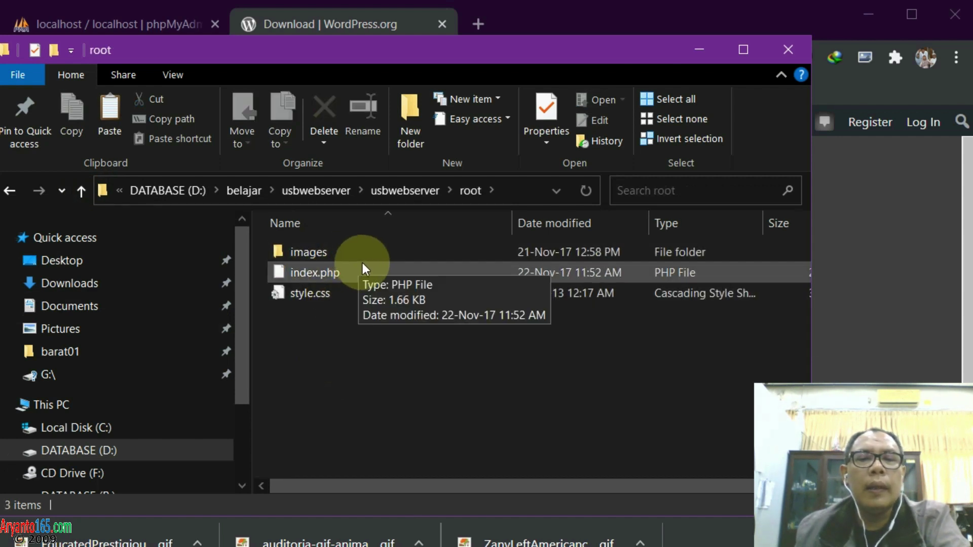
{"action": "left_click", "coordinate": [406, 191]}
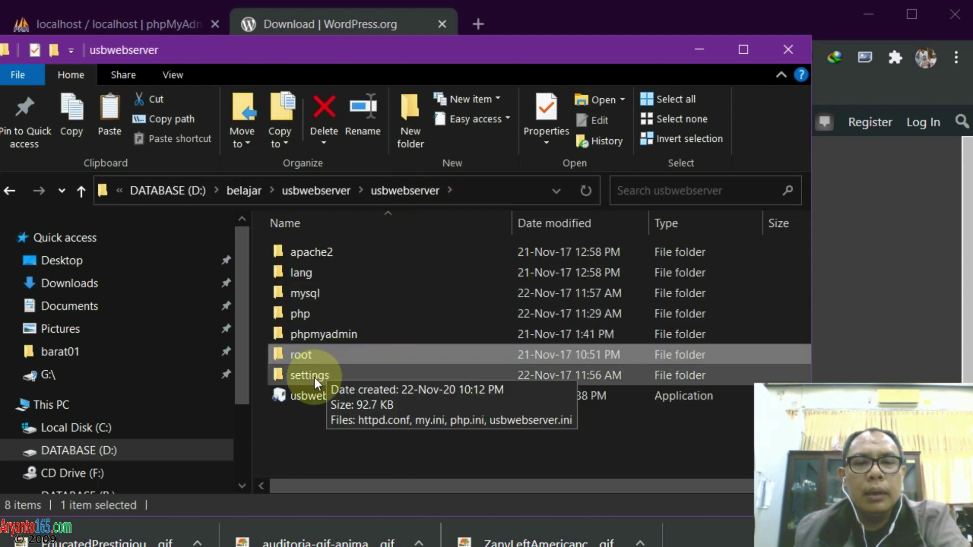
{"action": "double_click", "coordinate": [314, 378]}
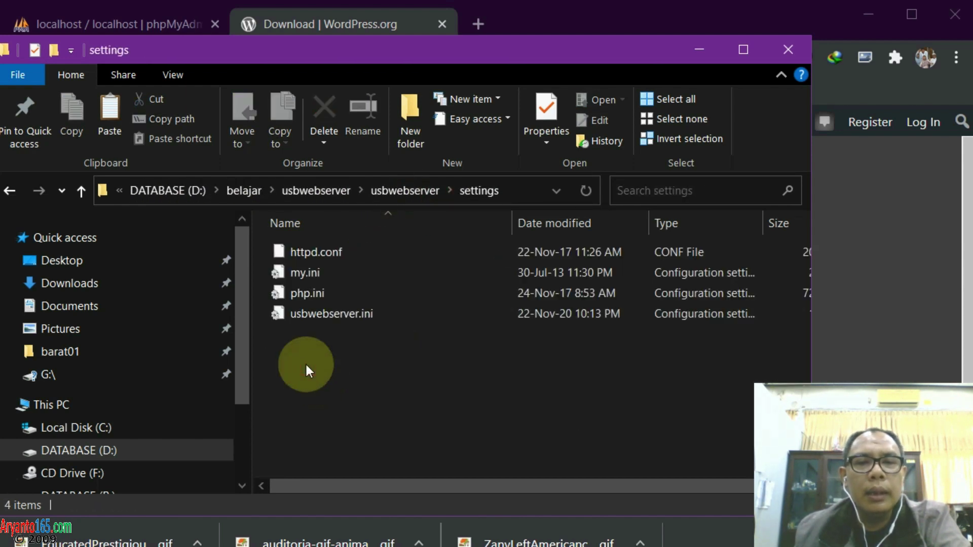
{"action": "left_click", "coordinate": [81, 190]}
Paste the wordpress folder into usbwebserver\root and check its contents
{"action": "double_click", "coordinate": [311, 353]}
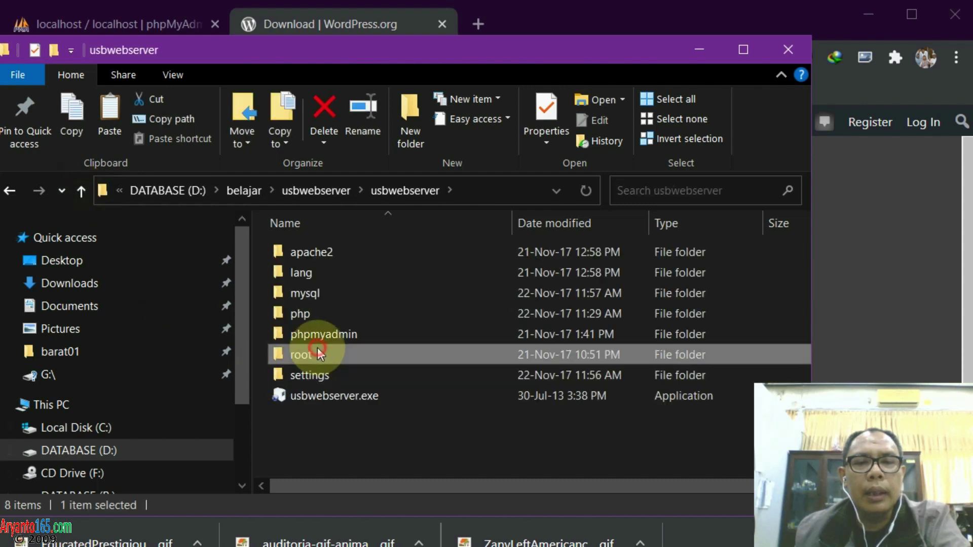
{"action": "right_click", "coordinate": [353, 323]}
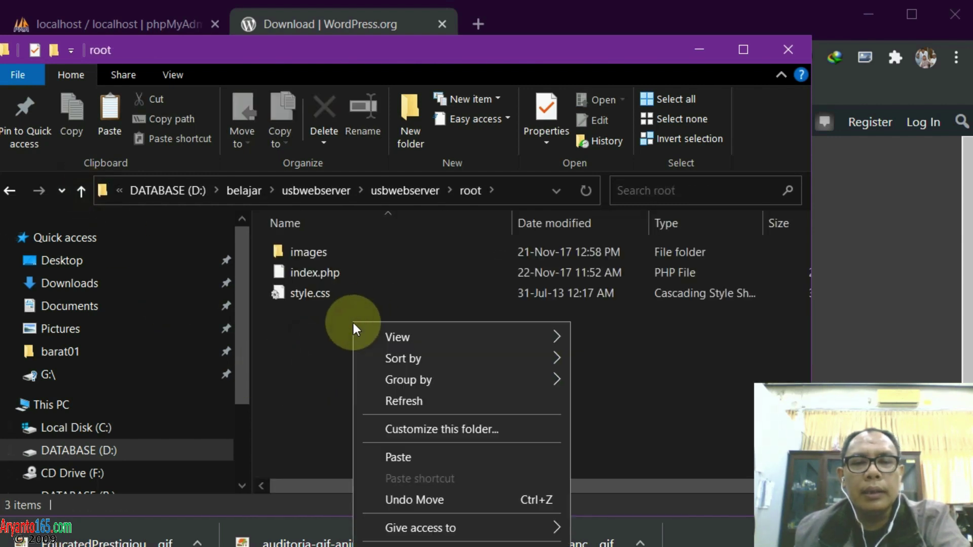
{"action": "left_click", "coordinate": [399, 456]}
{"action": "left_click", "coordinate": [349, 356]}
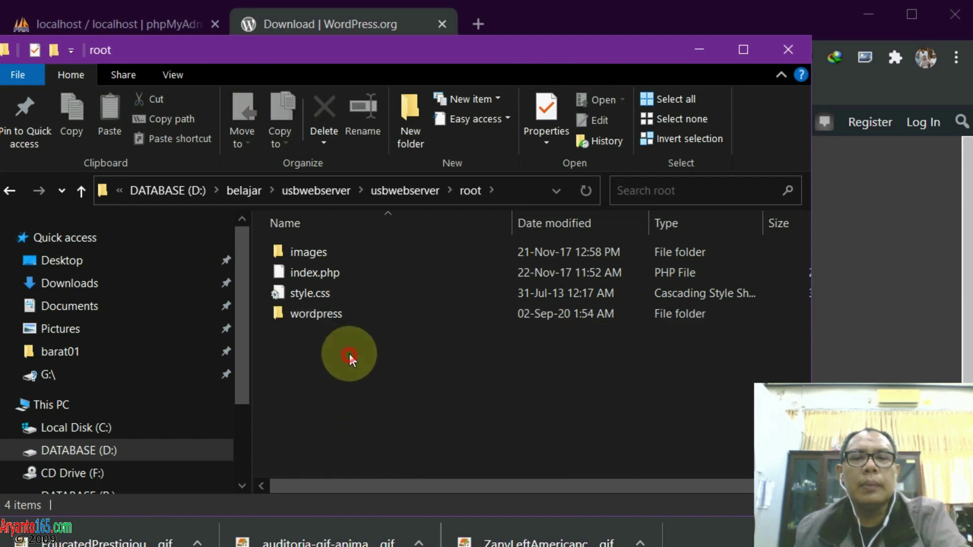
{"action": "double_click", "coordinate": [314, 315]}
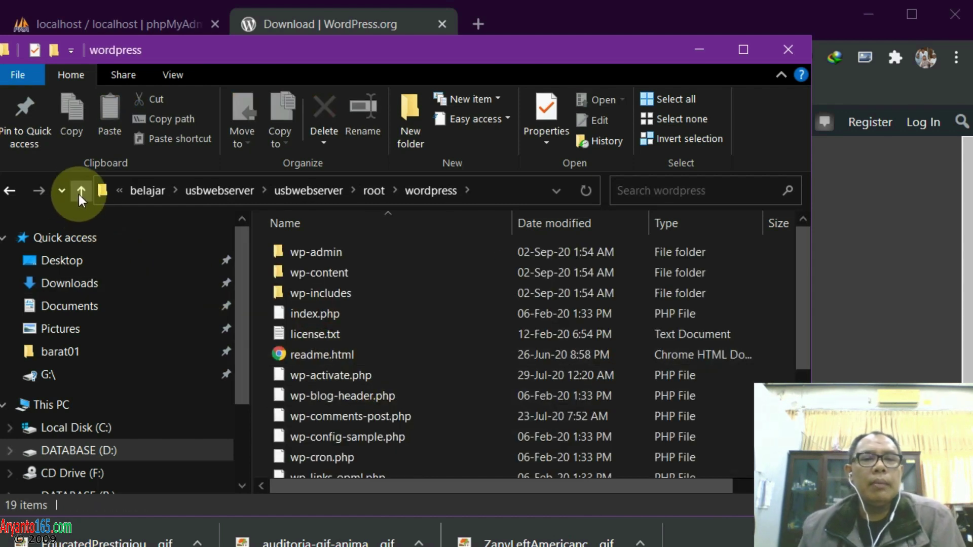
{"action": "left_click", "coordinate": [81, 191]}
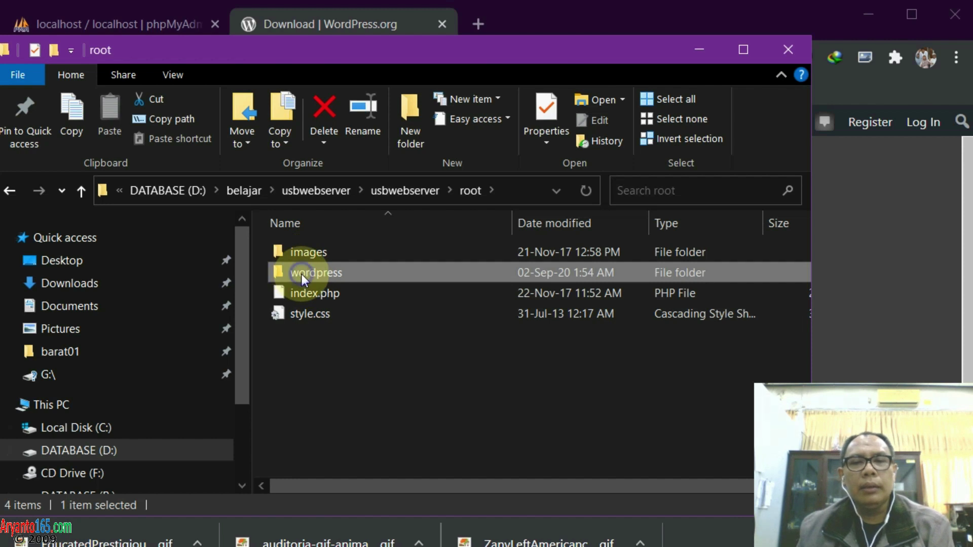
Rename the wordpress folder in root to ptabc
{"action": "right_click", "coordinate": [302, 275]}
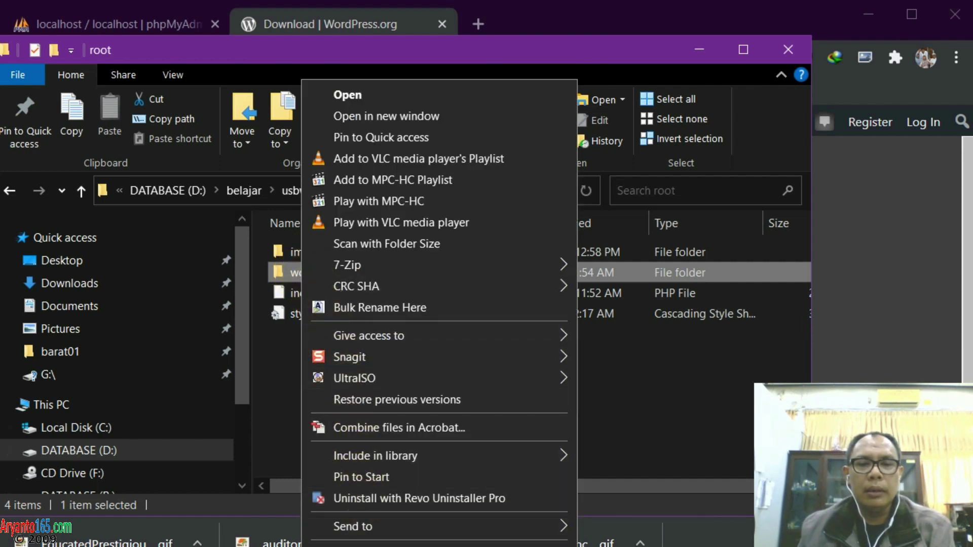
{"action": "key", "text": "m"}
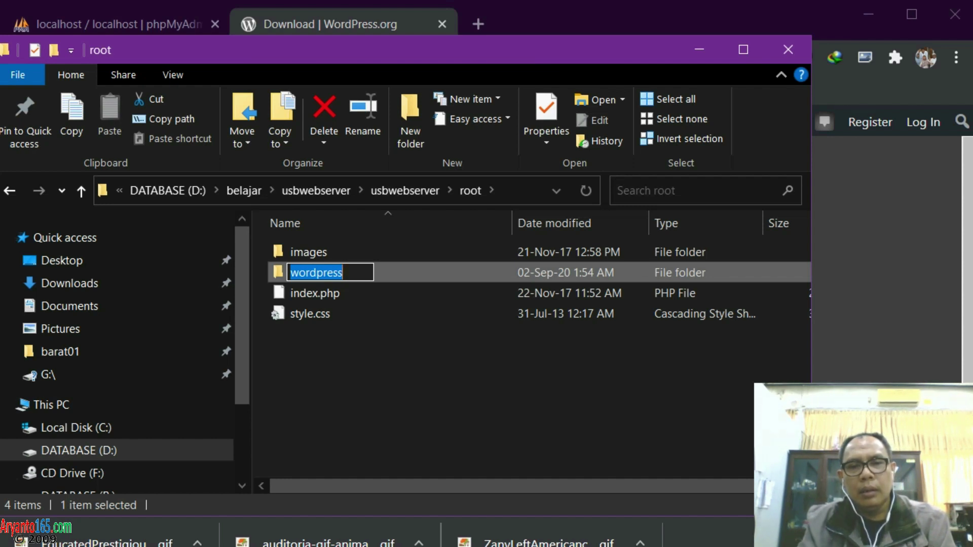
{"action": "type", "text": "ptabc"}
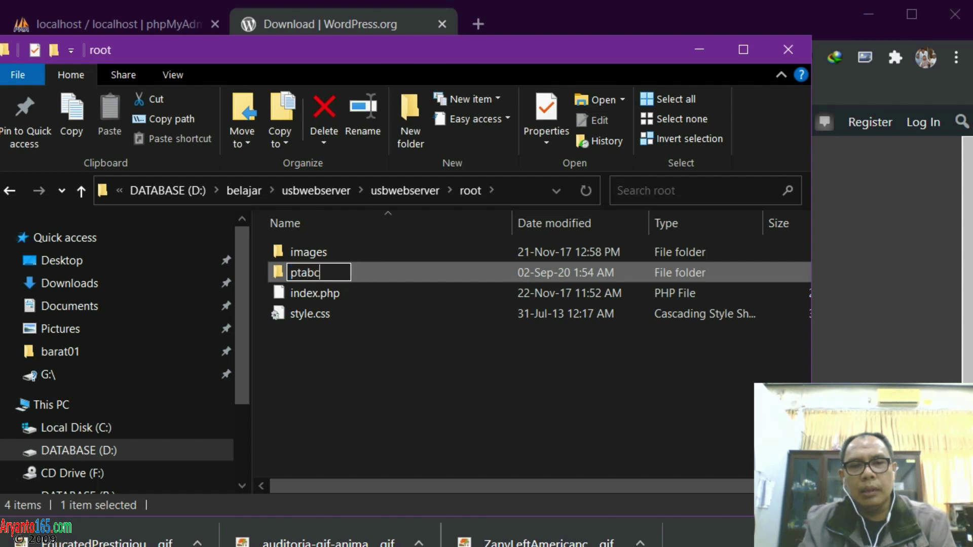
{"action": "key", "text": "Return"}
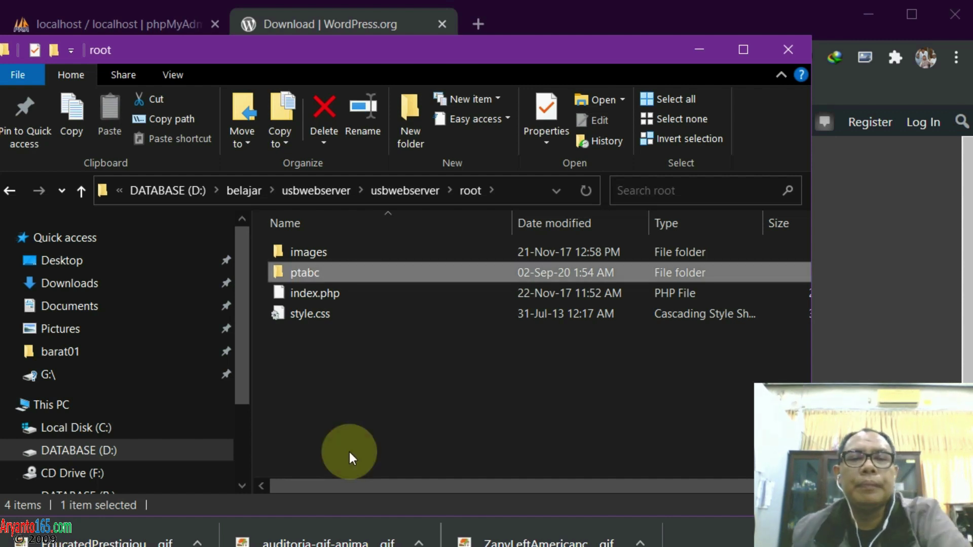
{"action": "left_click", "coordinate": [344, 358]}
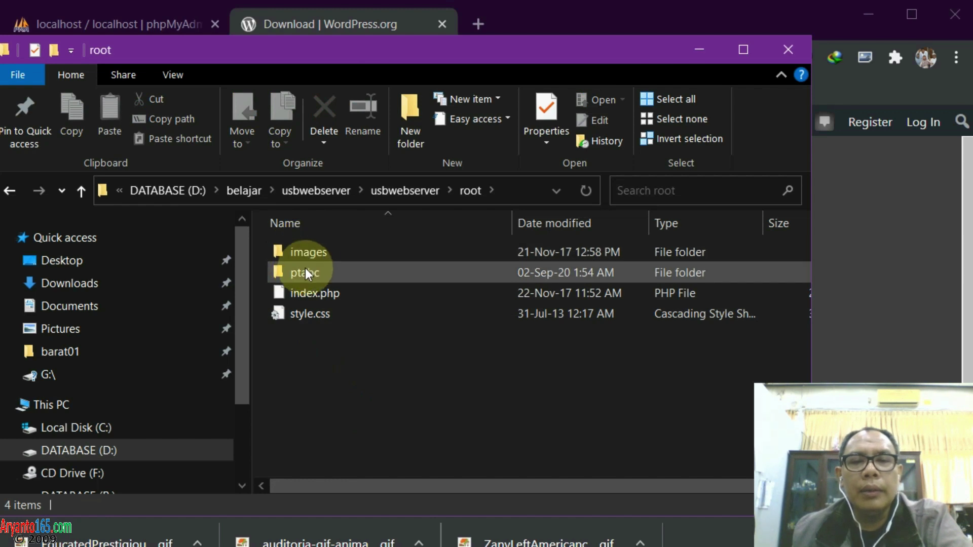
{"action": "mouse_move", "coordinate": [309, 272]}
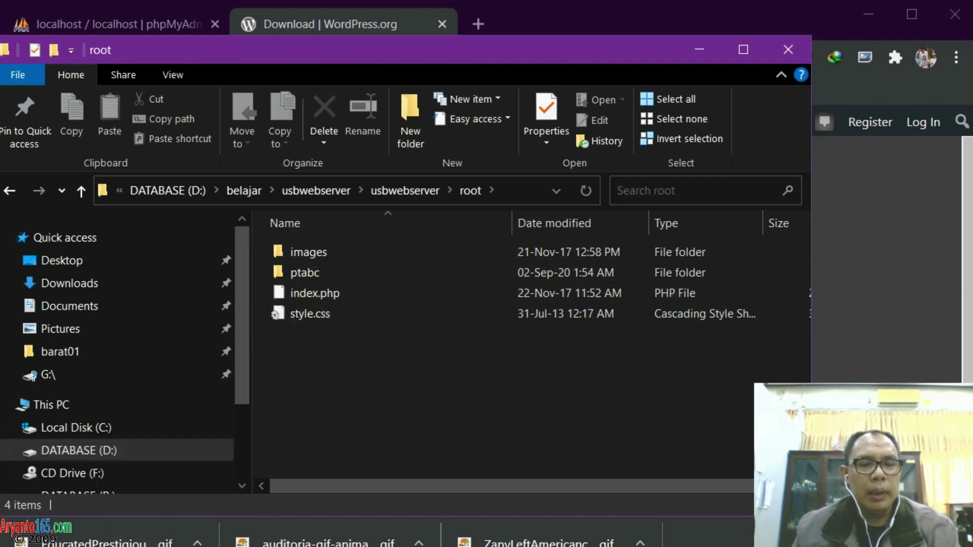
{"action": "key", "text": "alt+Tab"}
Load localhost/ptabc in Chrome and read through the WordPress setup-config welcome page
{"action": "left_click", "coordinate": [434, 61]}
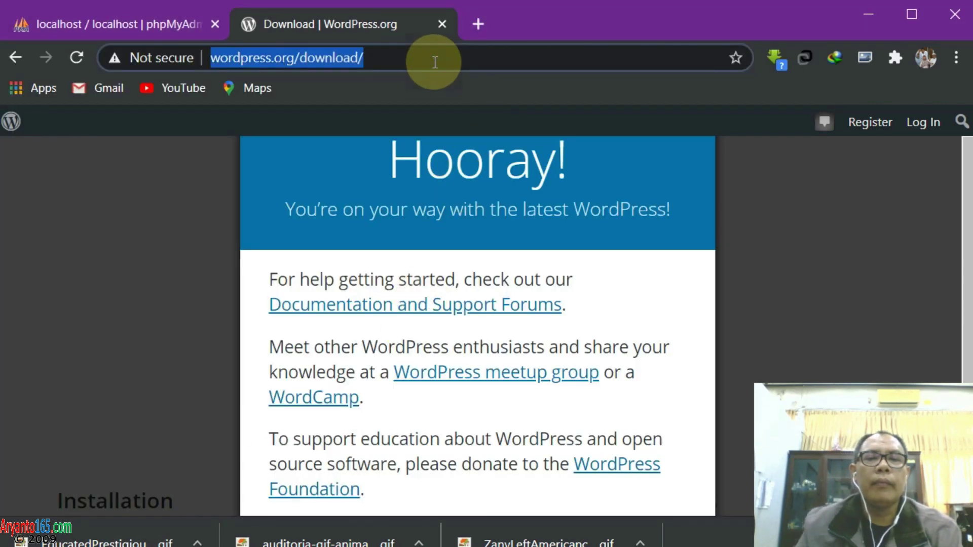
{"action": "type", "text": "localhost/"}
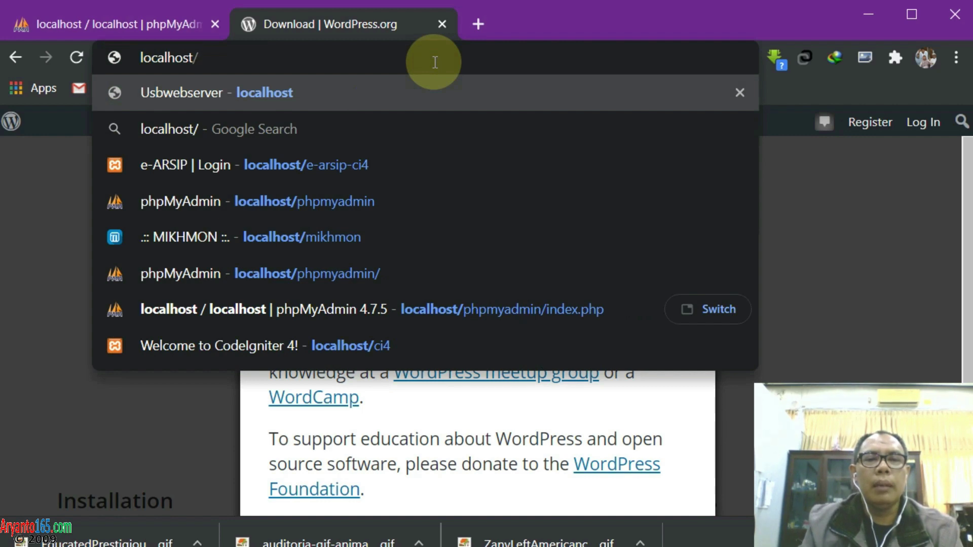
{"action": "type", "text": "ptabc"}
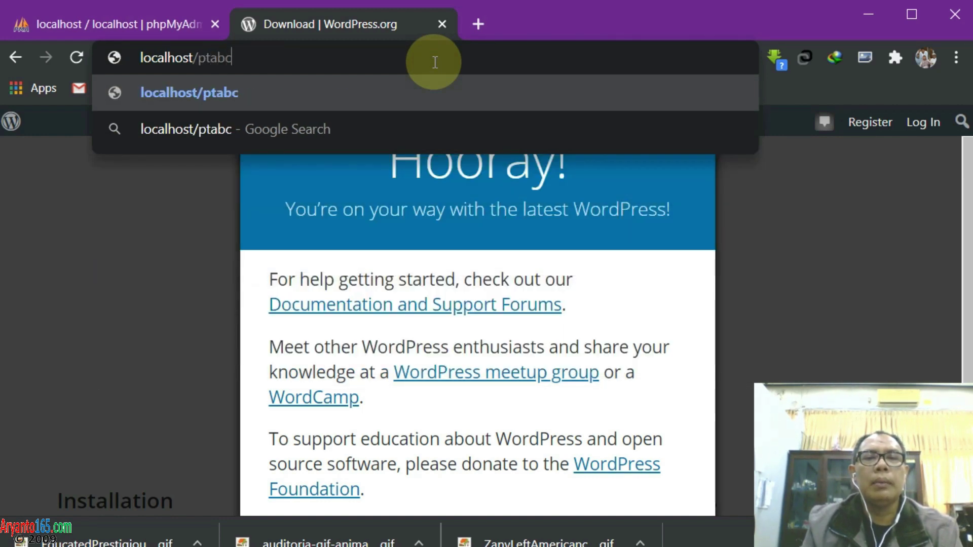
{"action": "key", "text": "Return"}
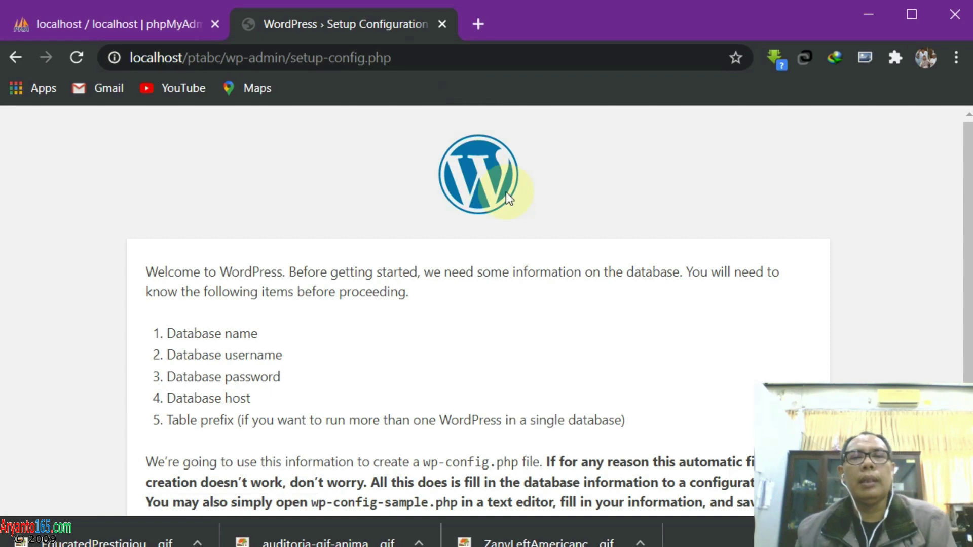
{"action": "scroll", "coordinate": [514, 274], "scroll_direction": "down", "scroll_amount": 3}
{"action": "scroll", "coordinate": [515, 277], "scroll_direction": "up", "scroll_amount": 3}
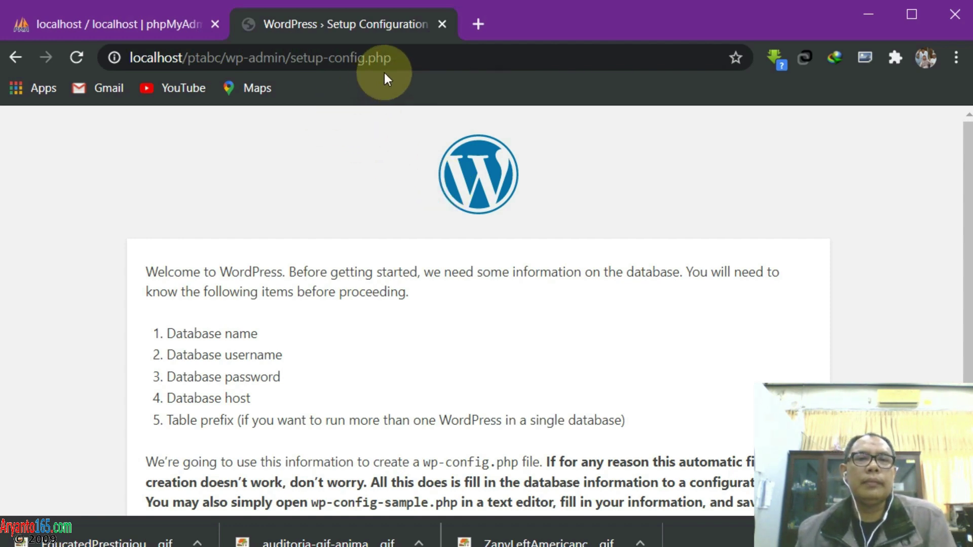
{"action": "scroll", "coordinate": [454, 271], "scroll_direction": "down", "scroll_amount": 3}
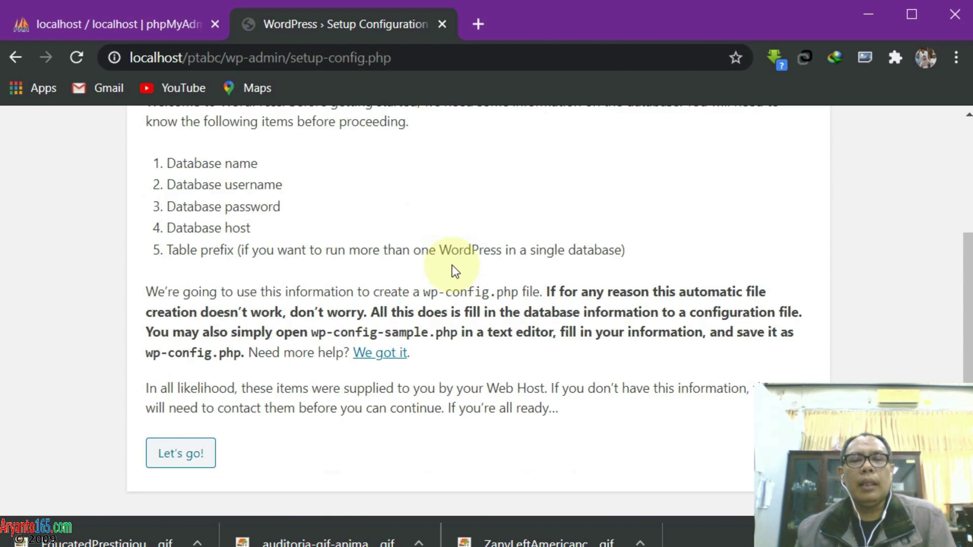
{"action": "scroll", "coordinate": [406, 278], "scroll_direction": "up", "scroll_amount": 3}
{"action": "scroll", "coordinate": [326, 302], "scroll_direction": "down", "scroll_amount": 3}
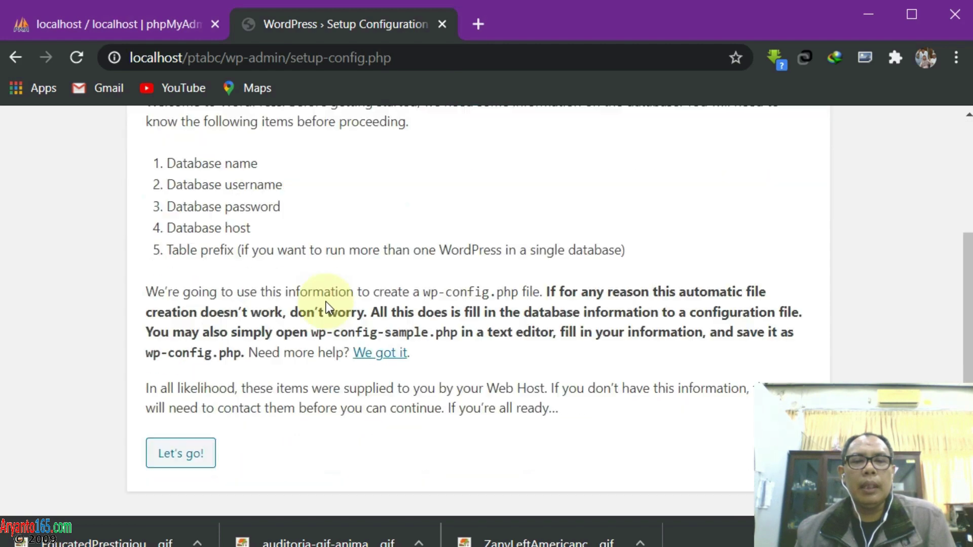
{"action": "scroll", "coordinate": [237, 276], "scroll_direction": "up", "scroll_amount": 2}
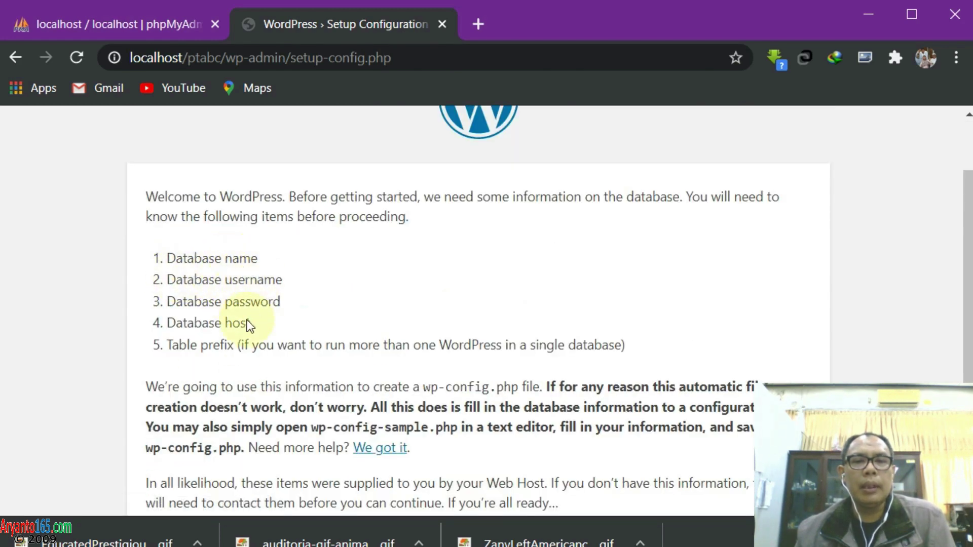
{"action": "scroll", "coordinate": [337, 320], "scroll_direction": "up", "scroll_amount": 2}
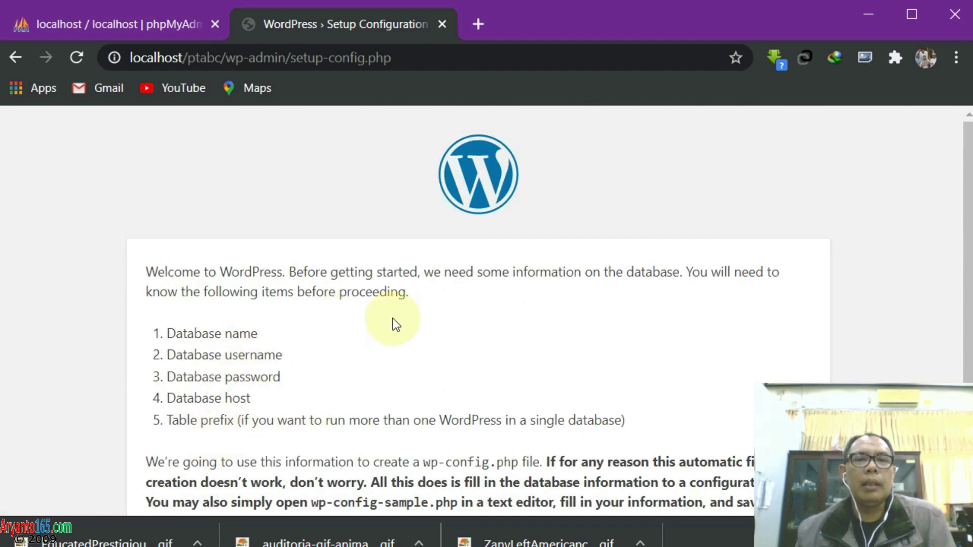
Create the empty database dbptabc on phpMyAdmin's Databases page, then return to the WordPress tab
{"action": "left_click", "coordinate": [103, 19]}
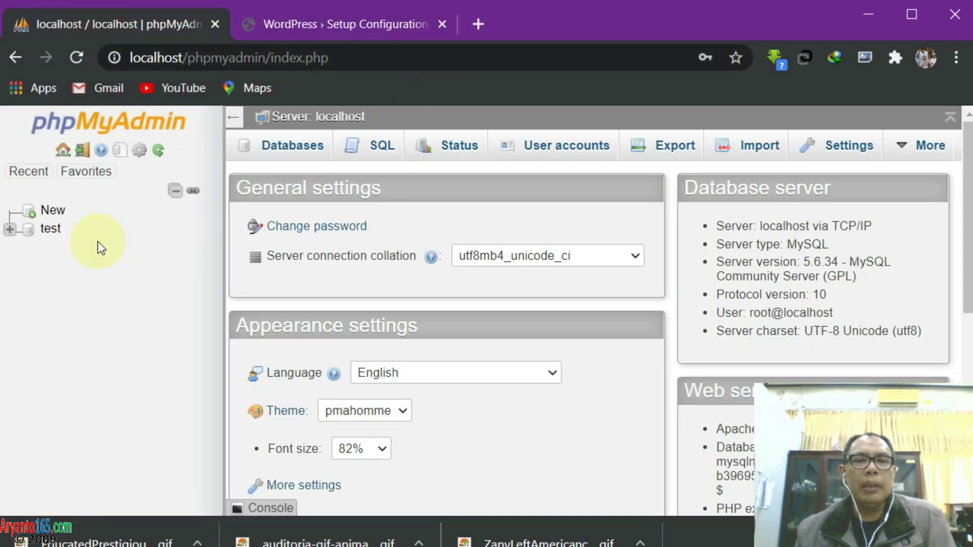
{"action": "left_click", "coordinate": [287, 145]}
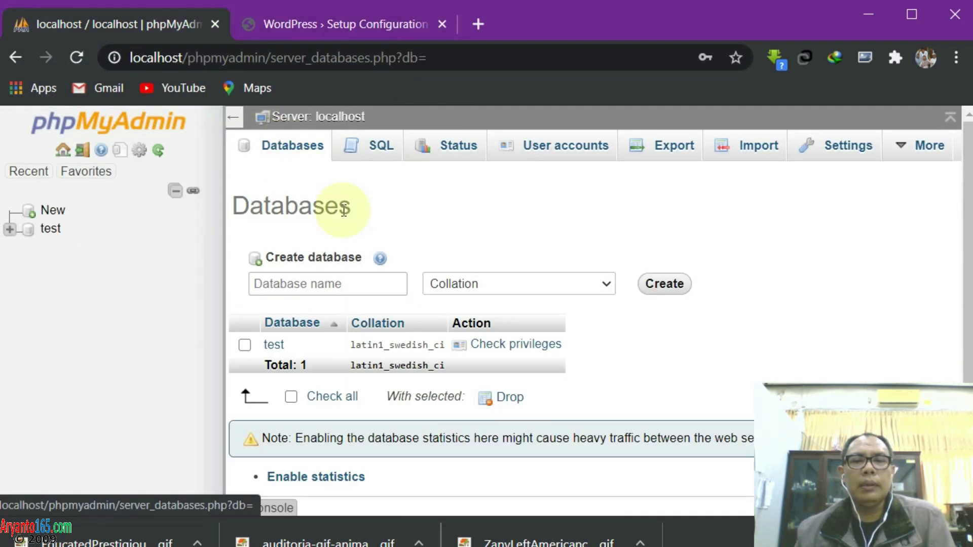
{"action": "left_click", "coordinate": [367, 283]}
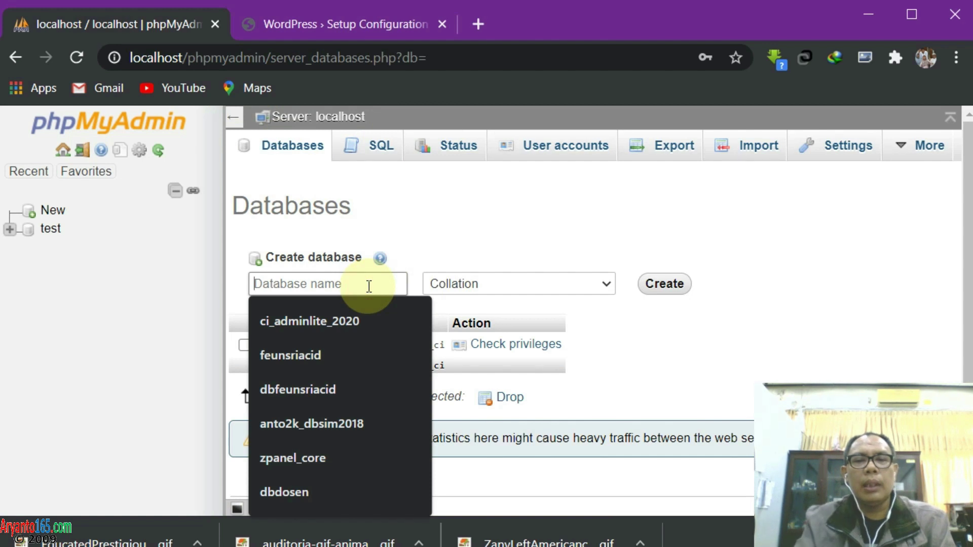
{"action": "type", "text": "dbpt"}
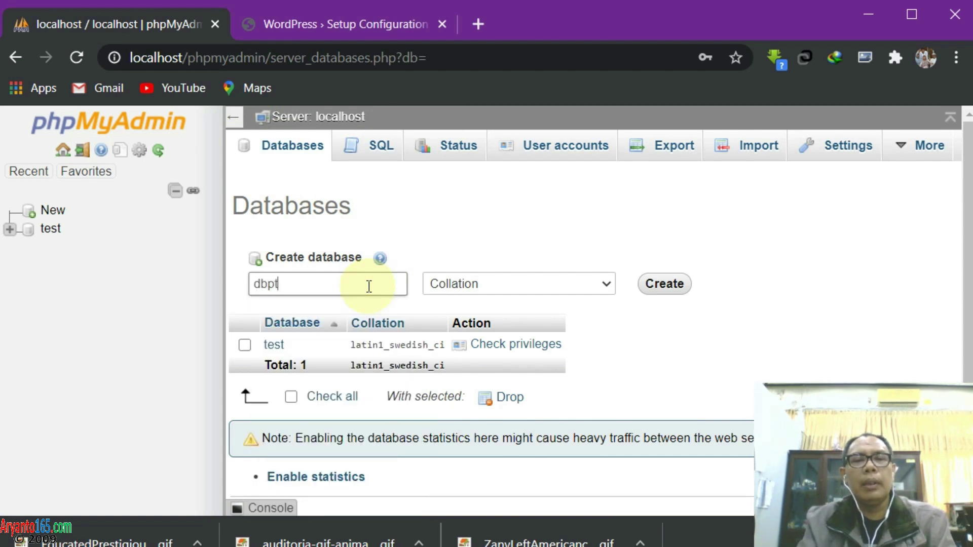
{"action": "type", "text": "abc"}
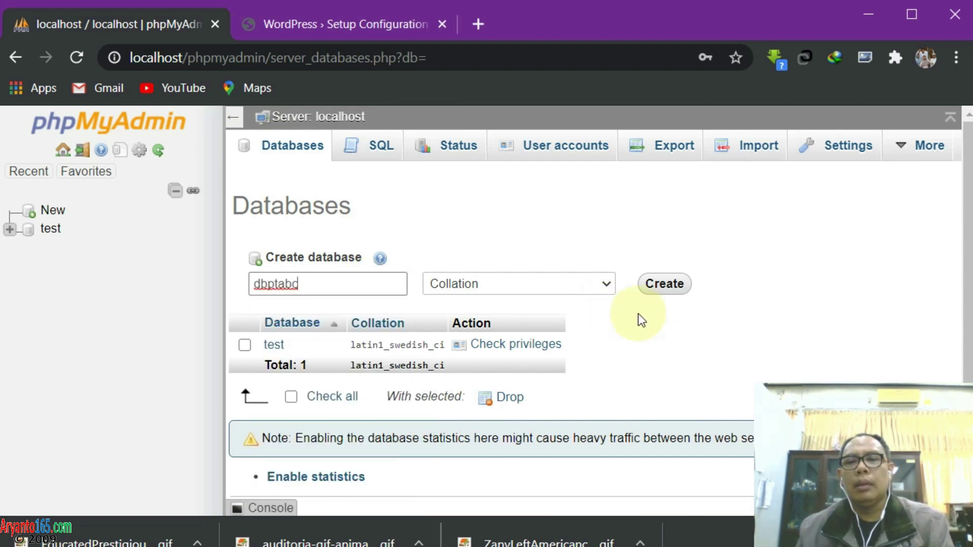
{"action": "left_click", "coordinate": [659, 293]}
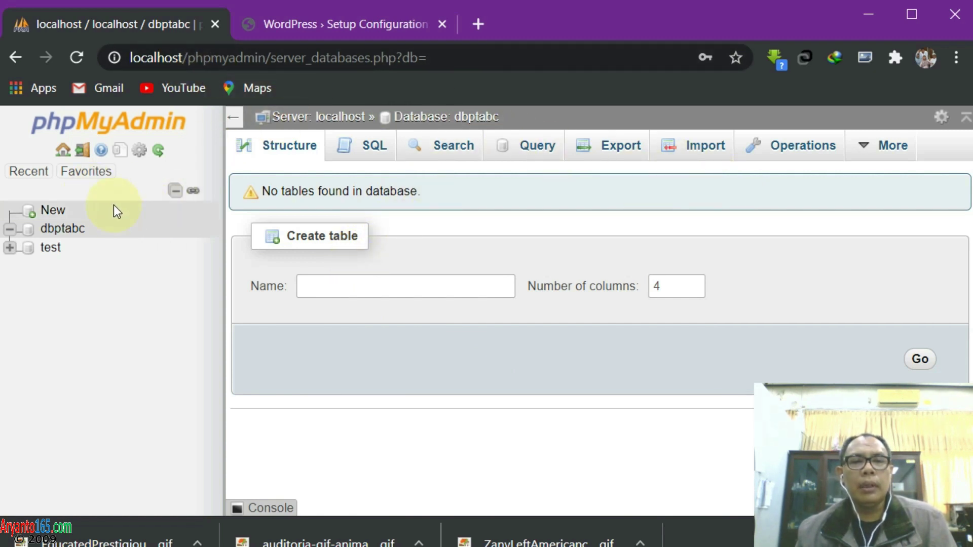
{"action": "left_click", "coordinate": [308, 30]}
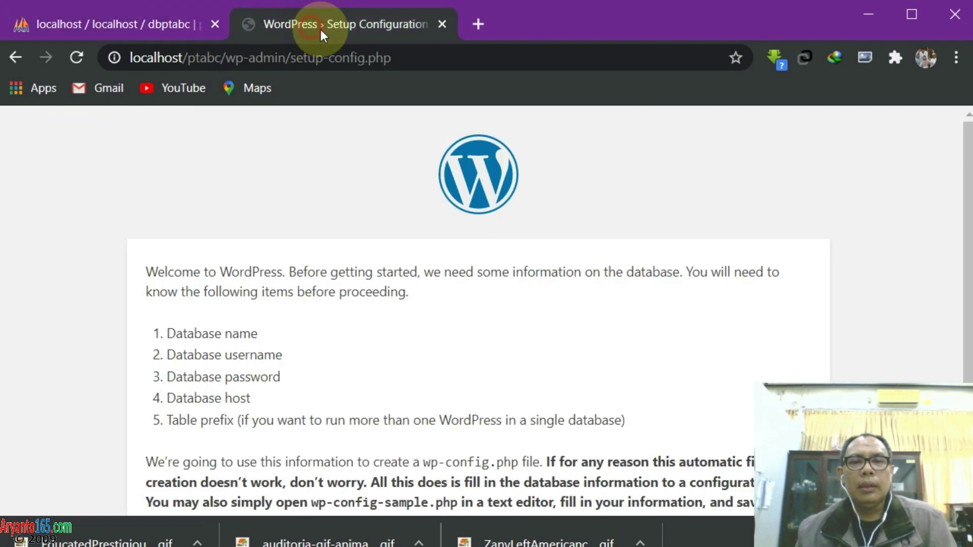
Open the database connection form and set Database Name to dbptabc
{"action": "scroll", "coordinate": [375, 262], "scroll_direction": "down", "scroll_amount": 3}
{"action": "scroll", "coordinate": [375, 262], "scroll_direction": "down", "scroll_amount": 1}
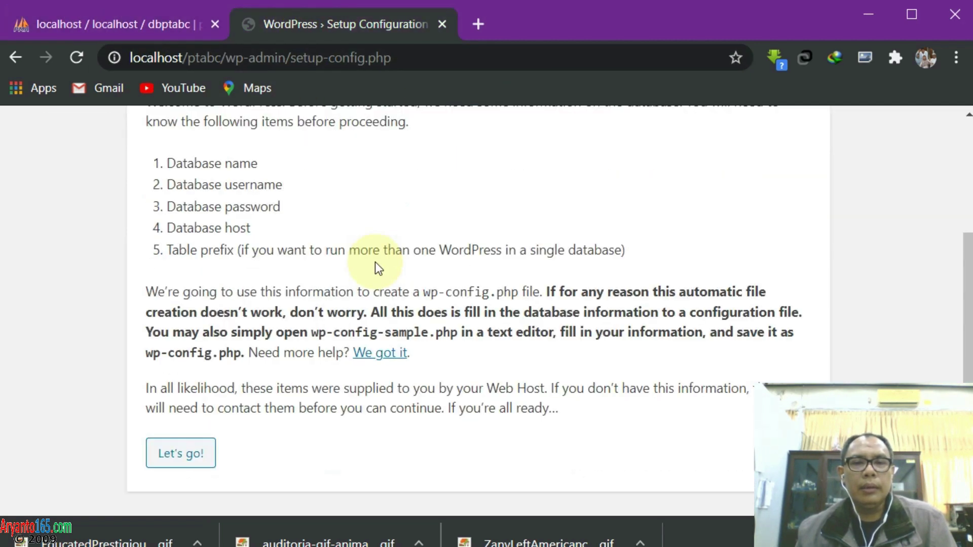
{"action": "left_click", "coordinate": [178, 462]}
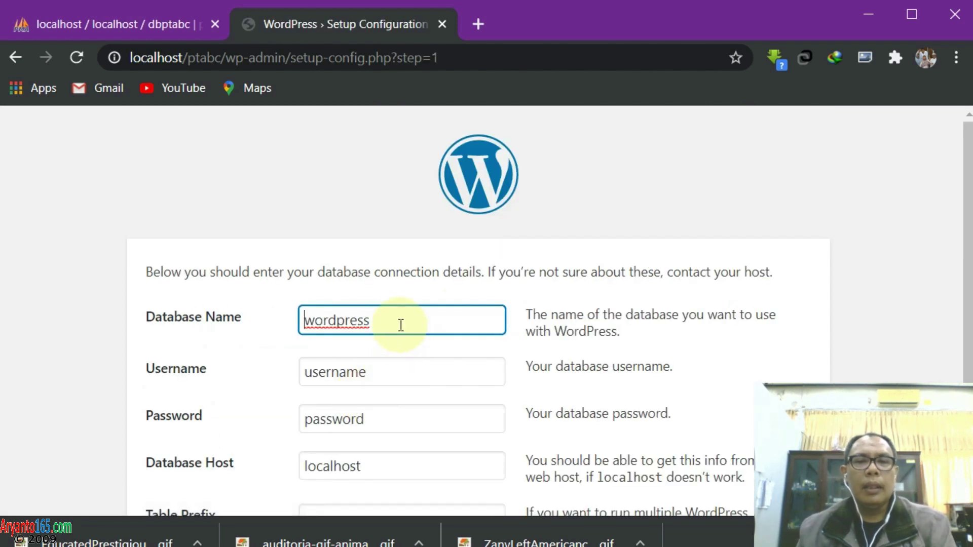
{"action": "double_click", "coordinate": [398, 324]}
{"action": "type", "text": "dbp"}
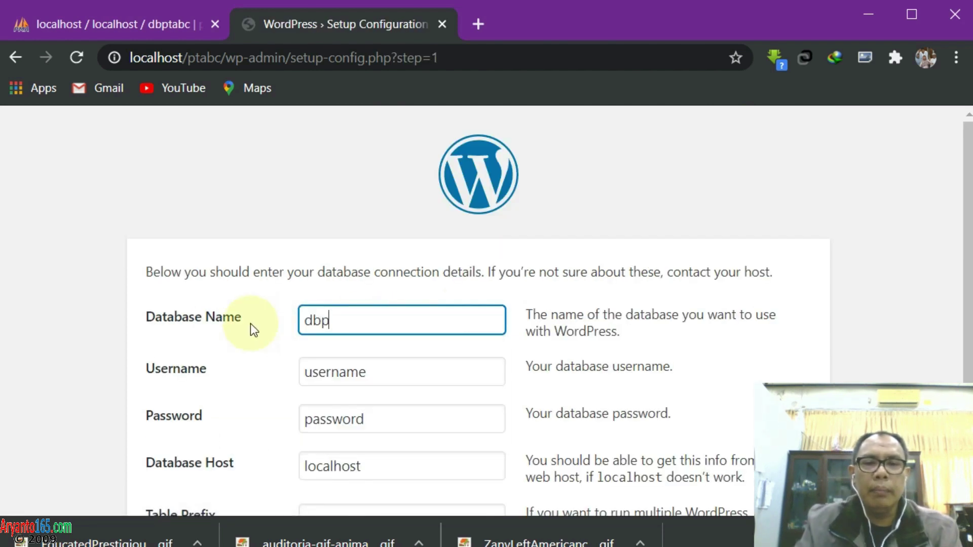
{"action": "type", "text": "tabc"}
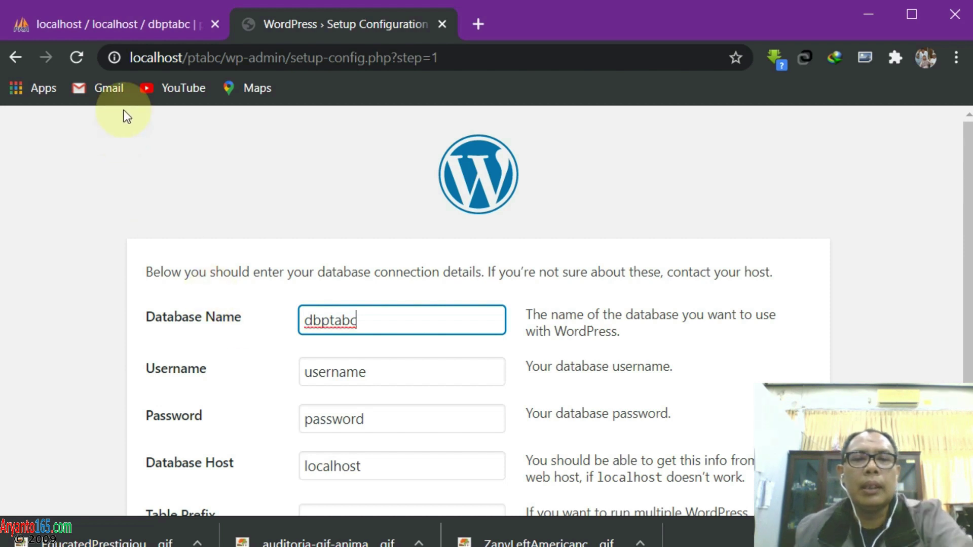
{"action": "left_click", "coordinate": [124, 23]}
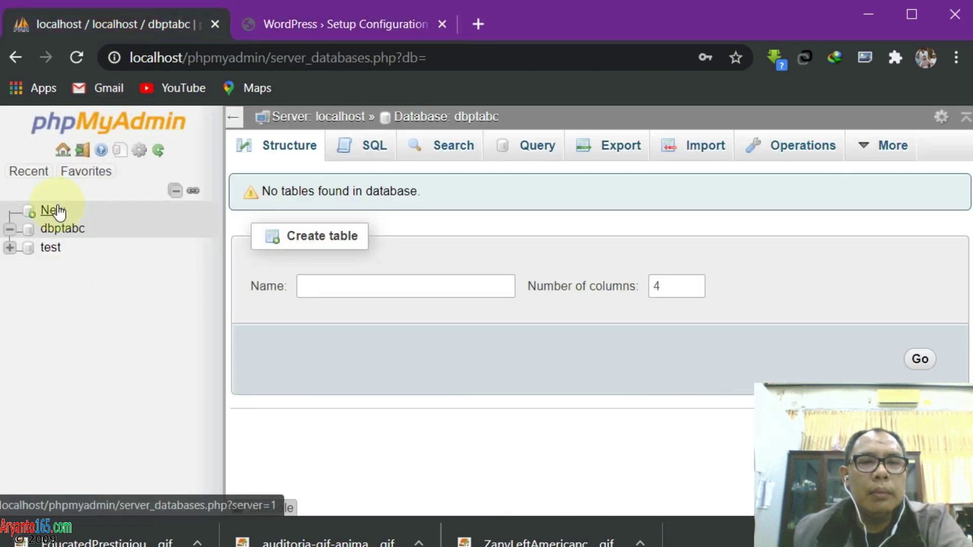
{"action": "left_click", "coordinate": [308, 26]}
Replace the Username and Password fields with the USBWebserver database credentials
{"action": "left_click", "coordinate": [363, 372]}
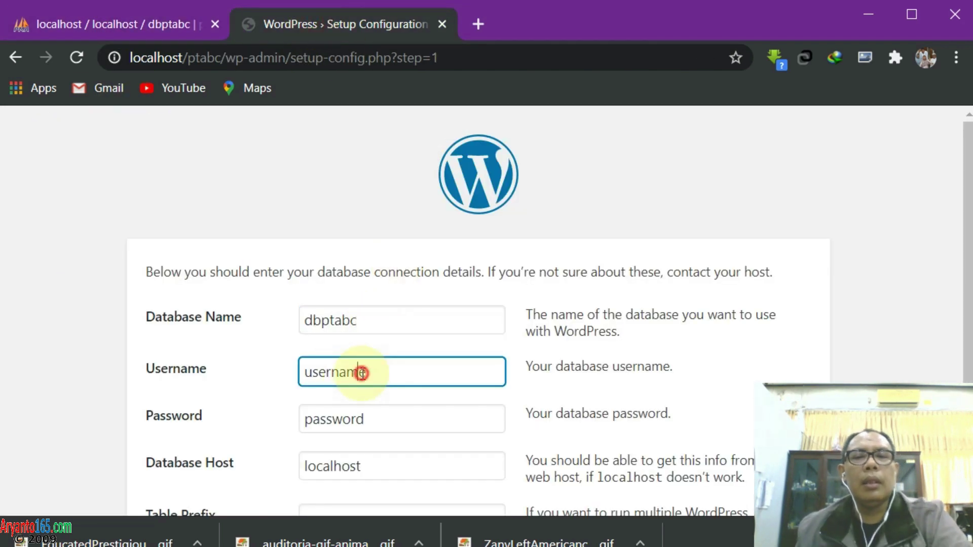
{"action": "left_click", "coordinate": [374, 376]}
{"action": "left_click_drag", "start_coordinate": [366, 376], "coordinate": [242, 379]}
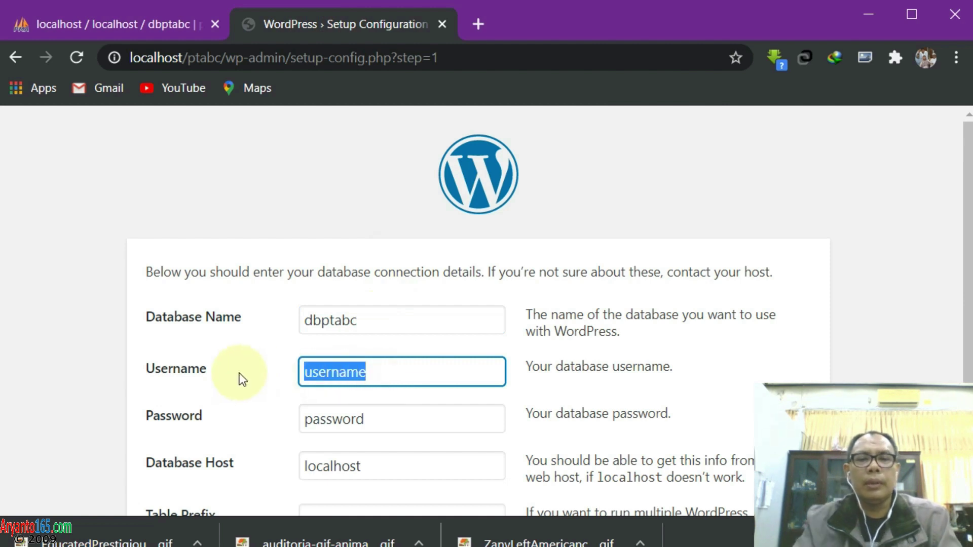
{"action": "type", "text": "root"}
{"action": "key", "text": "Tab"}
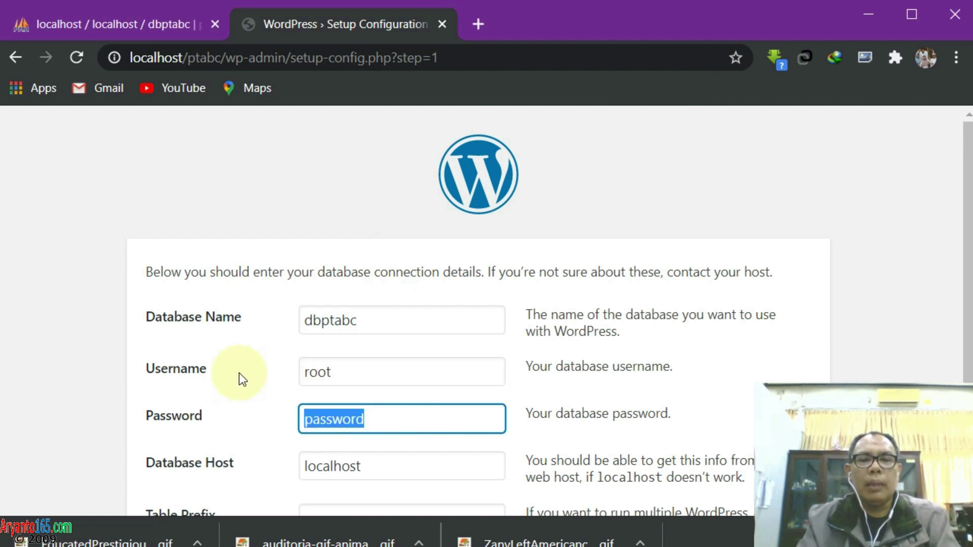
{"action": "type", "text": "usbw"}
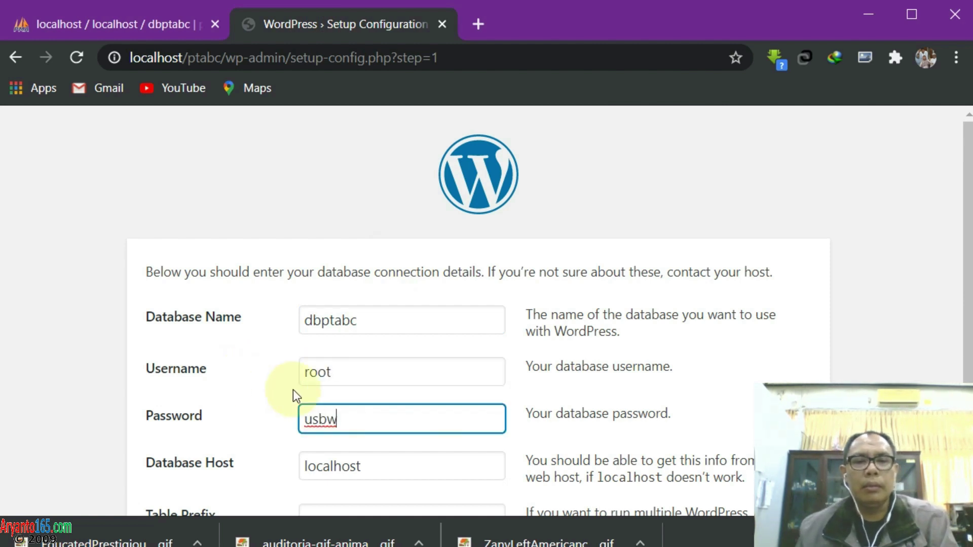
Change the table prefix from wp_ to ptabc_ and submit the connection details
{"action": "scroll", "coordinate": [292, 391], "scroll_direction": "down", "scroll_amount": 2}
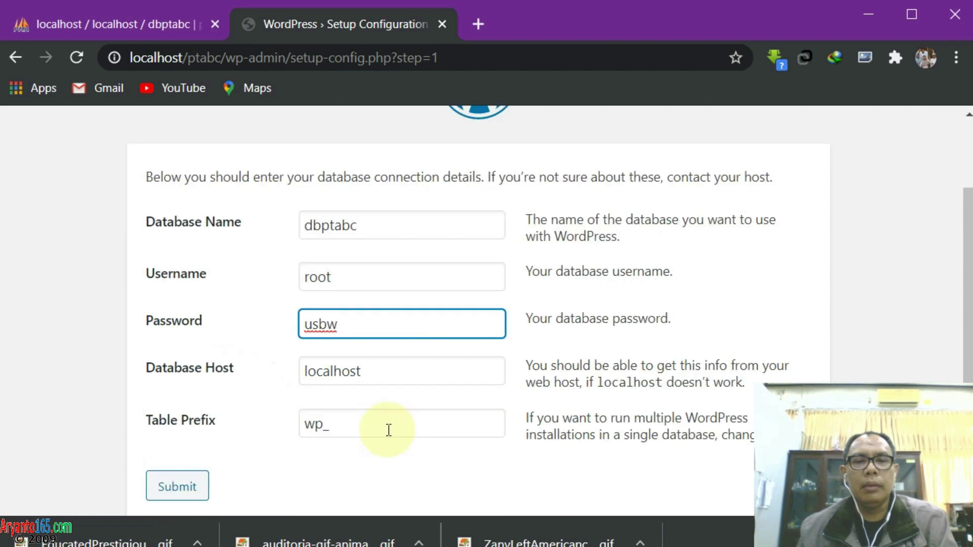
{"action": "left_click", "coordinate": [333, 425]}
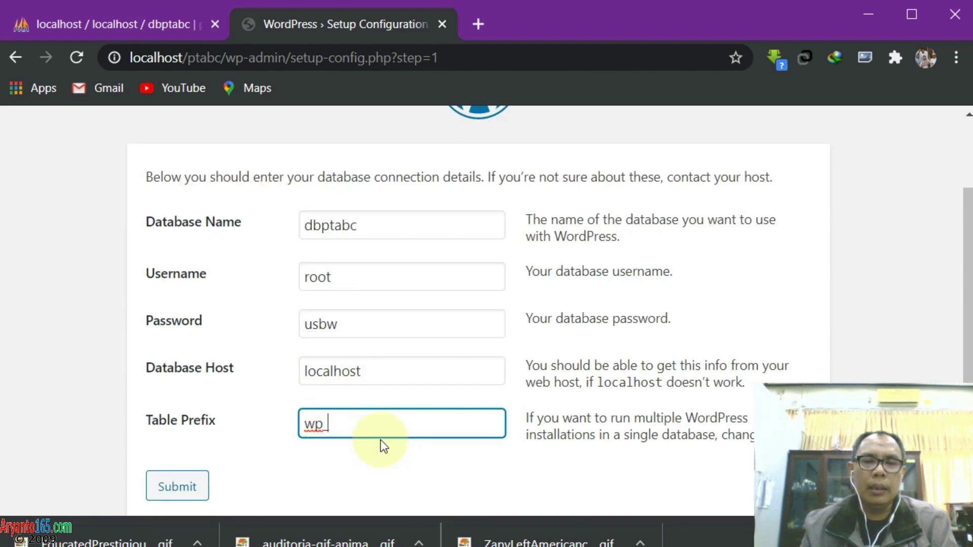
{"action": "key", "text": "Left"}
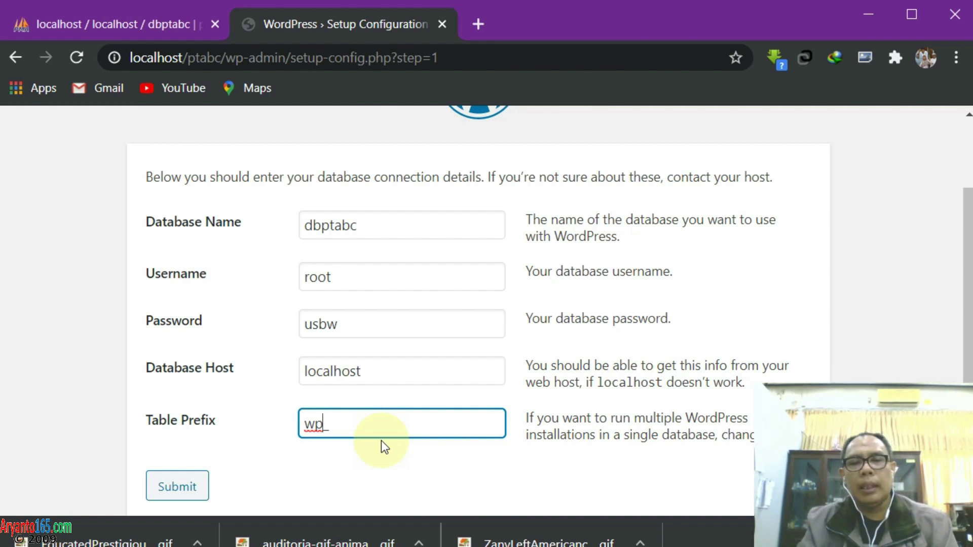
{"action": "key", "text": "Left"}
{"action": "key", "text": "BackSpace"}
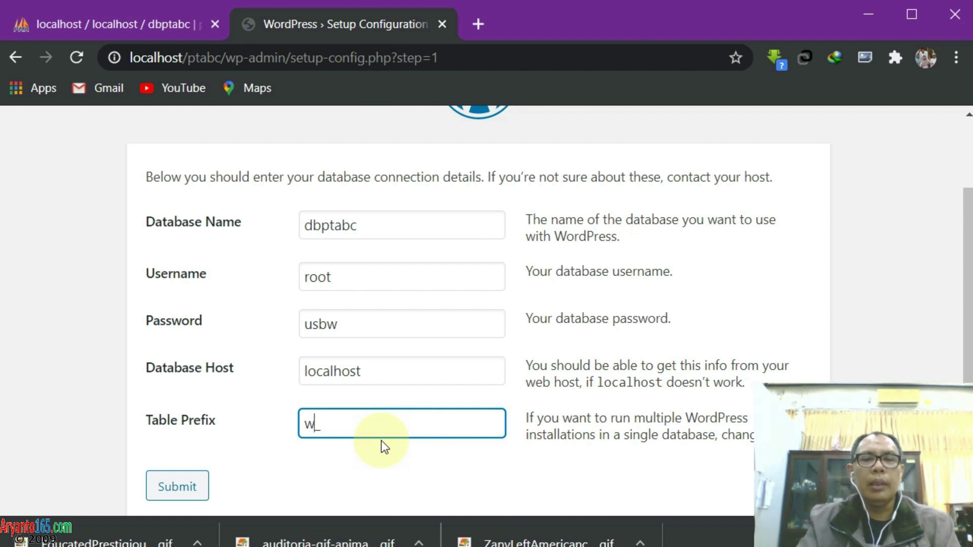
{"action": "key", "text": "BackSpace"}
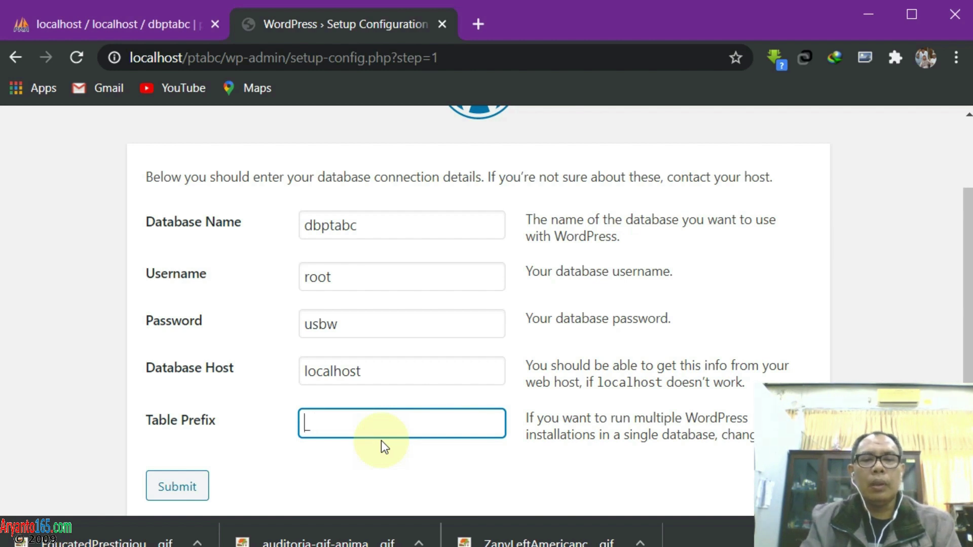
{"action": "type", "text": "ptabc"}
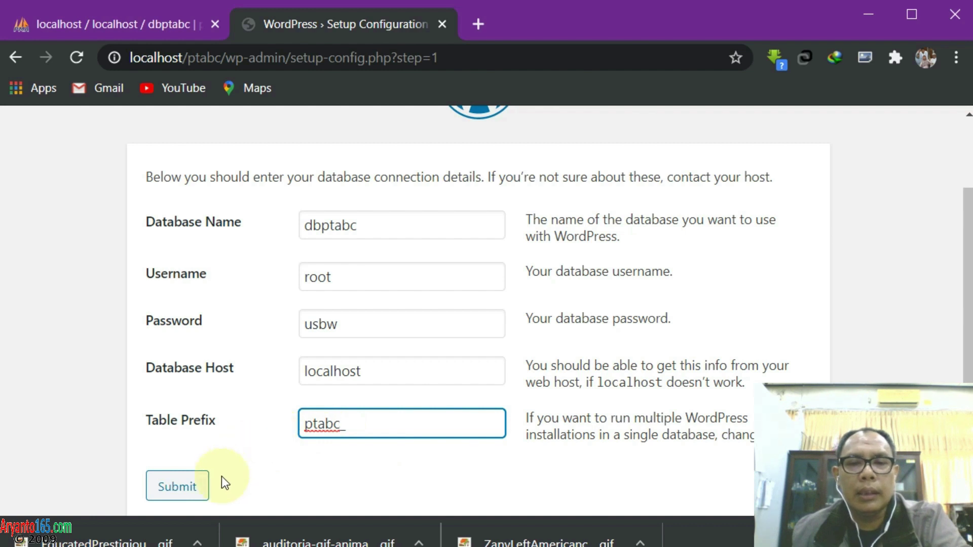
{"action": "scroll", "coordinate": [230, 460], "scroll_direction": "down", "scroll_amount": 1}
{"action": "left_click", "coordinate": [175, 456]}
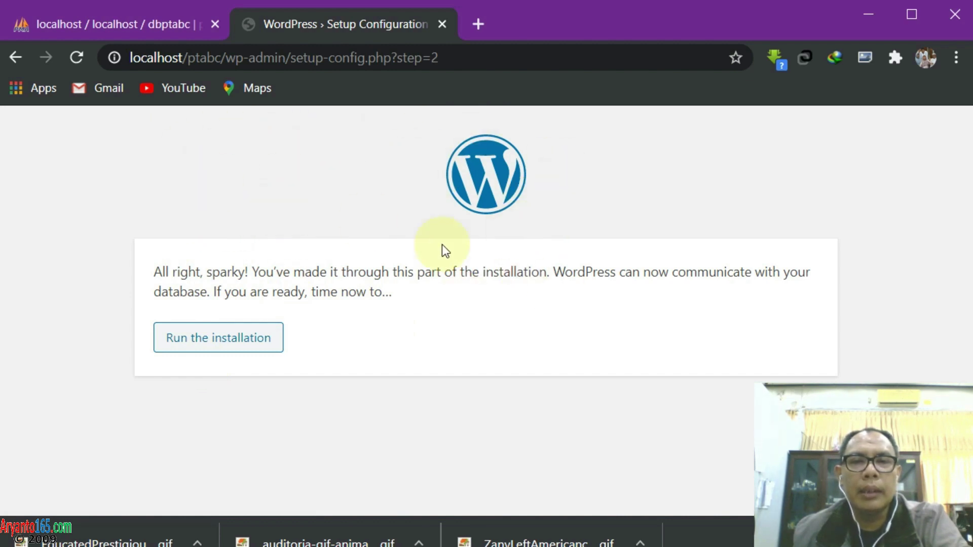
Start the installation and enter site title PT. ABC (c) 2020
{"action": "left_click", "coordinate": [194, 340]}
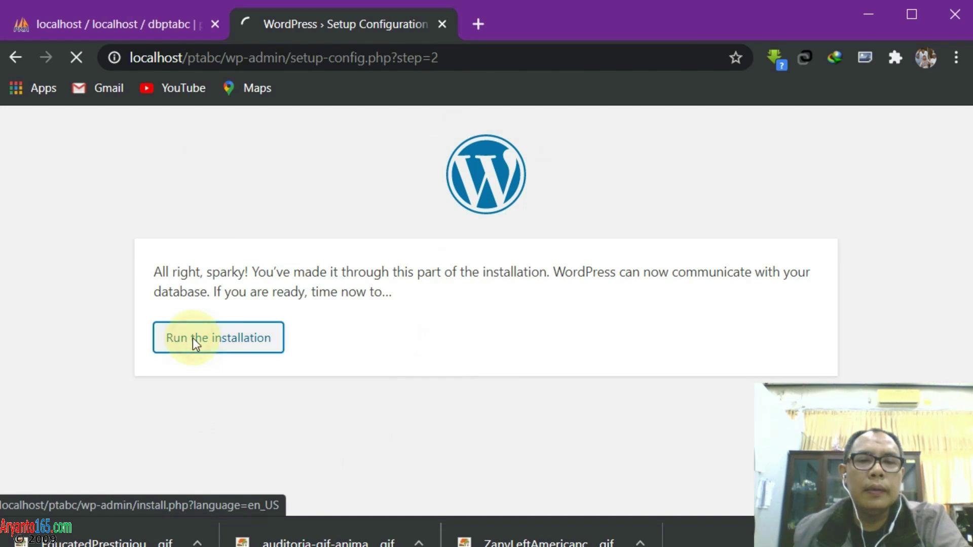
{"action": "scroll", "coordinate": [439, 330], "scroll_direction": "down", "scroll_amount": 3}
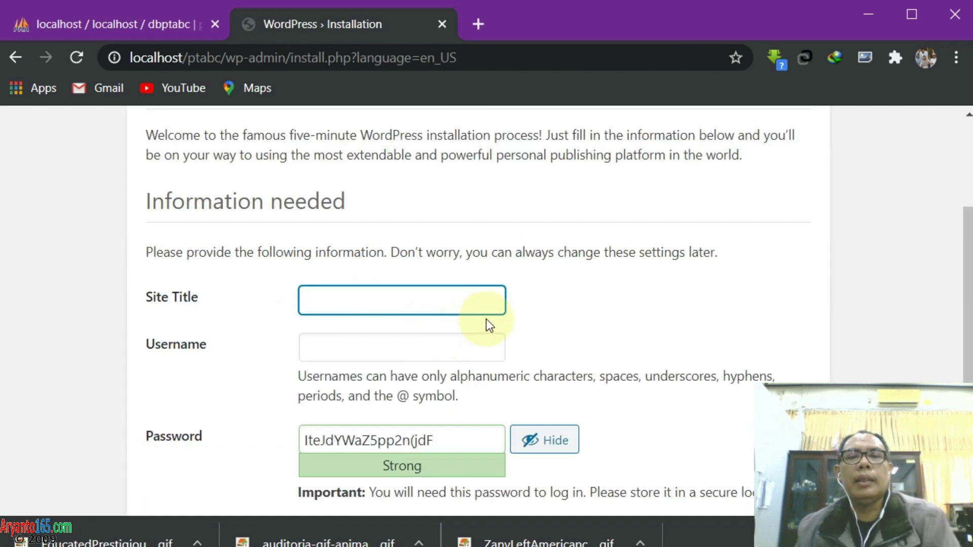
{"action": "scroll", "coordinate": [486, 318], "scroll_direction": "up", "scroll_amount": 2}
{"action": "scroll", "coordinate": [486, 321], "scroll_direction": "down", "scroll_amount": 2}
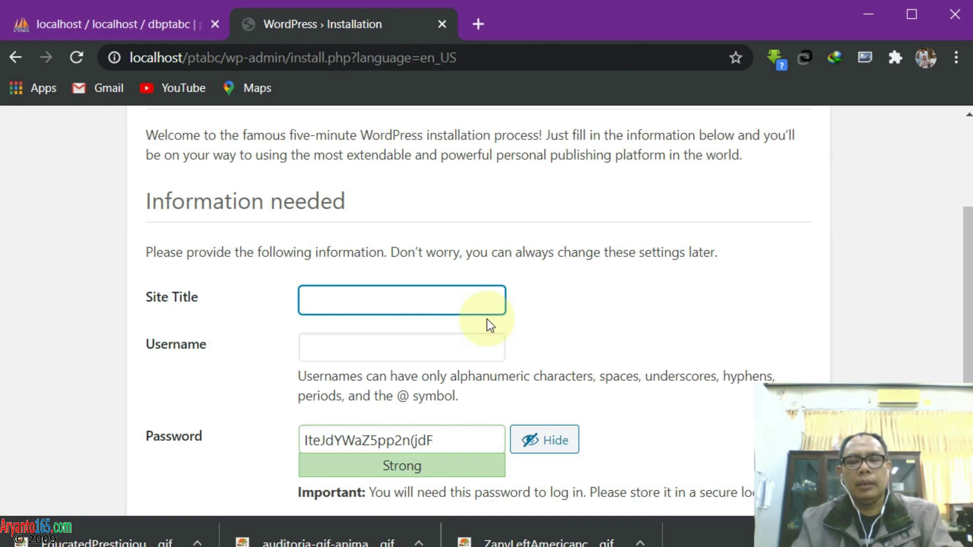
{"action": "type", "text": "PT. ABC"}
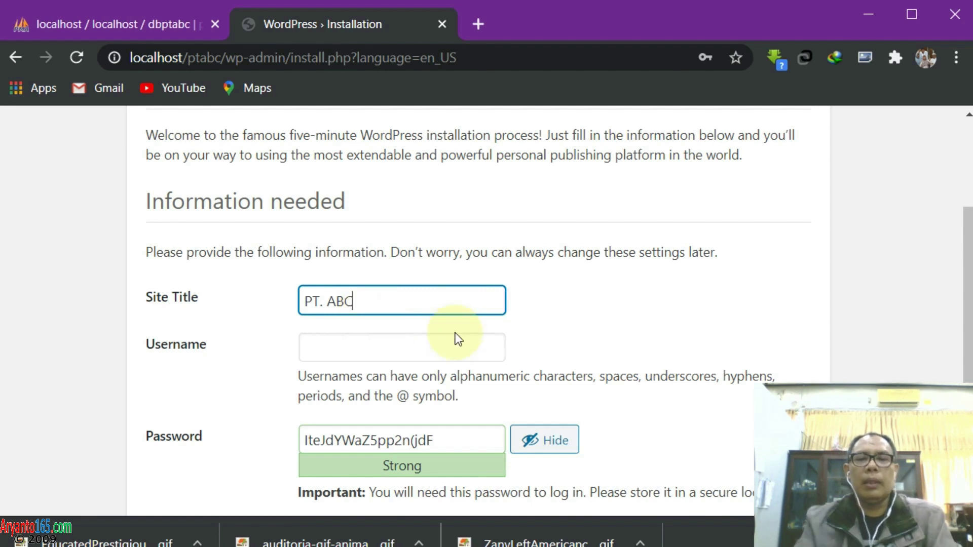
{"action": "type", "text": "(c) 2020"}
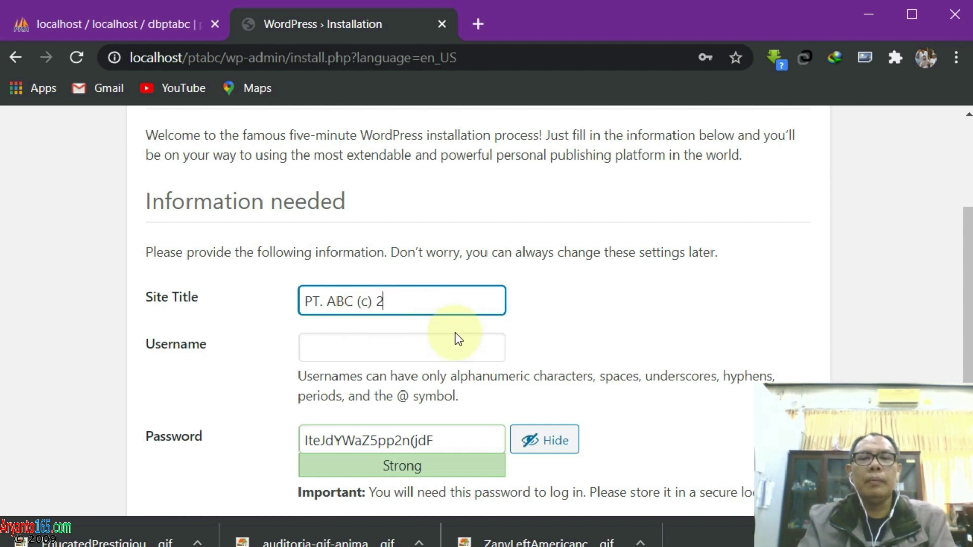
Enter the admin username, replace the generated password, and confirm using a weak password
{"action": "left_click", "coordinate": [450, 348]}
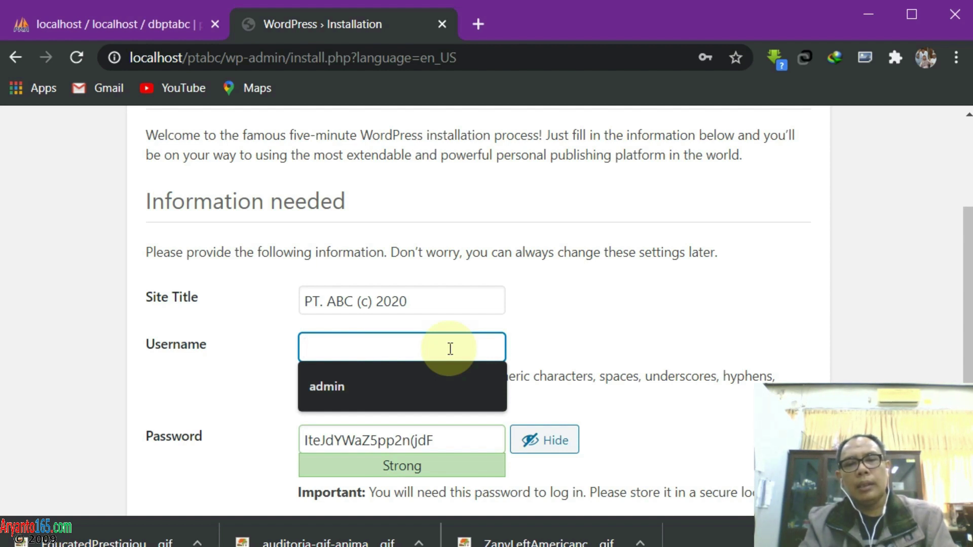
{"action": "type", "text": "USER"}
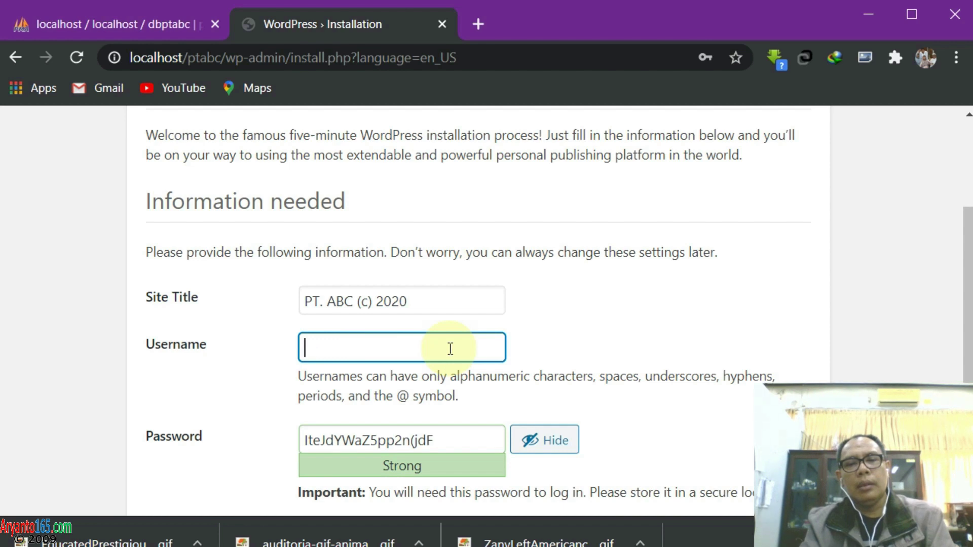
{"action": "type", "text": "user"}
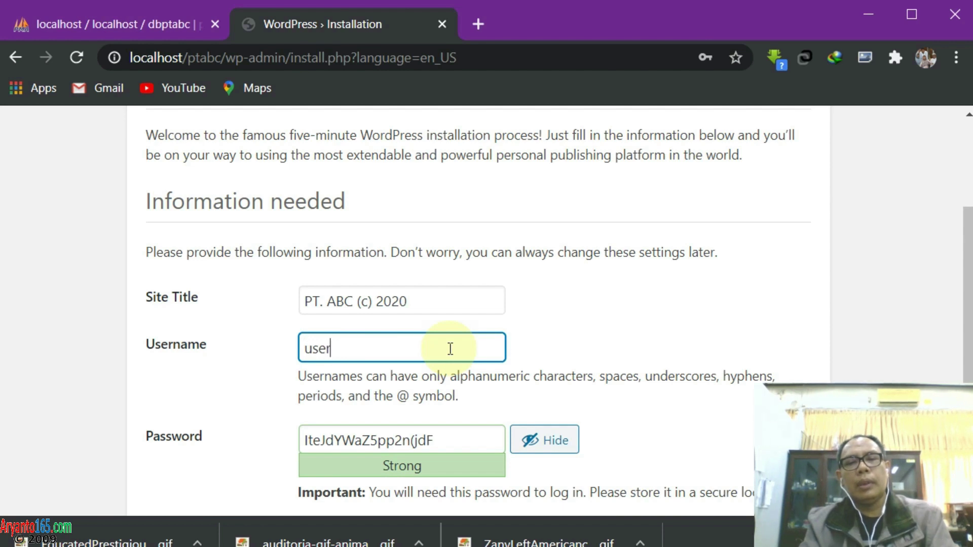
{"action": "type", "text": "ptabc"}
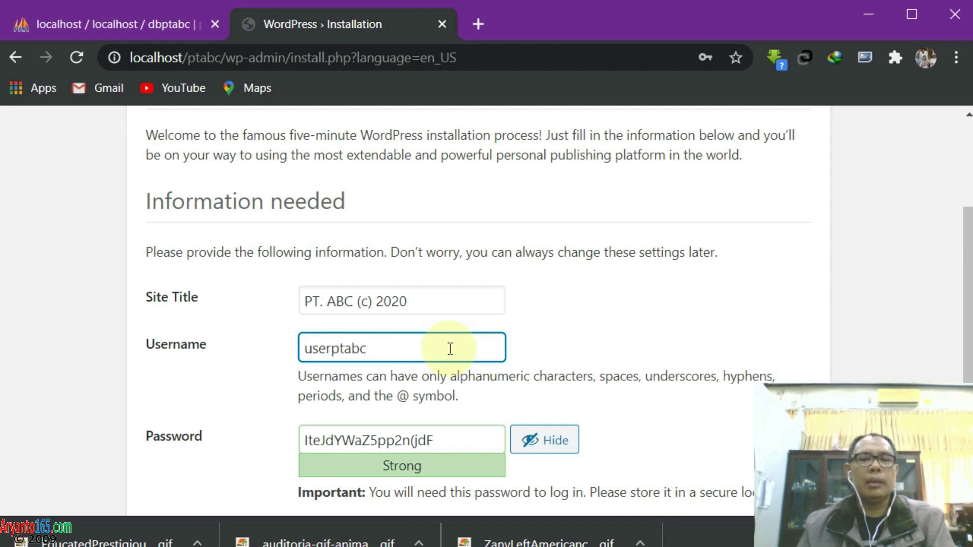
{"action": "left_click_drag", "start_coordinate": [467, 440], "coordinate": [280, 434]}
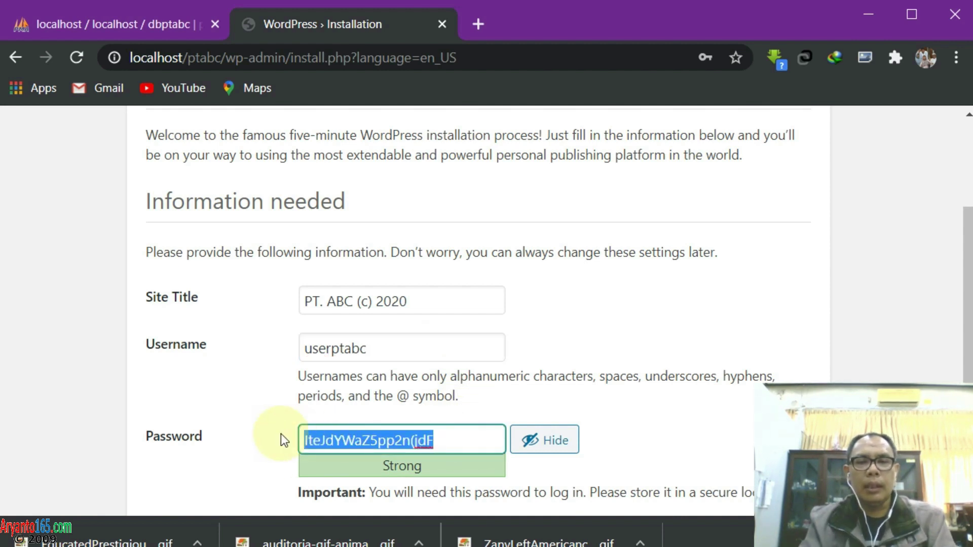
{"action": "type", "text": "userpta"}
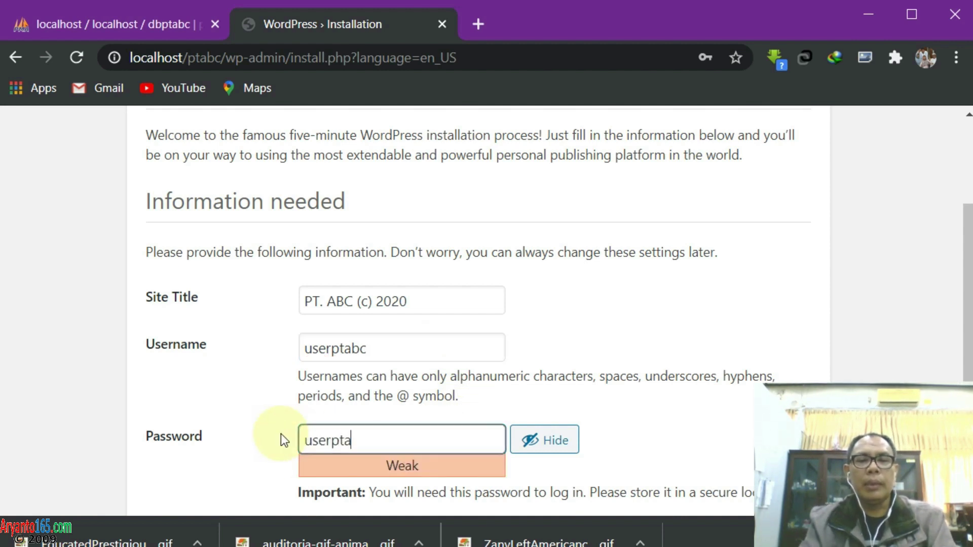
{"action": "type", "text": "bc"}
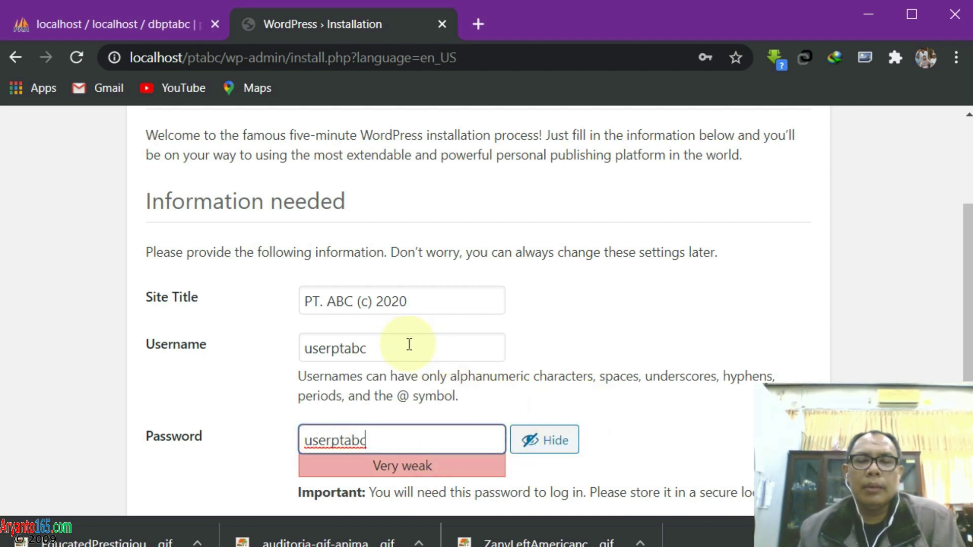
{"action": "scroll", "coordinate": [446, 378], "scroll_direction": "down", "scroll_amount": 3}
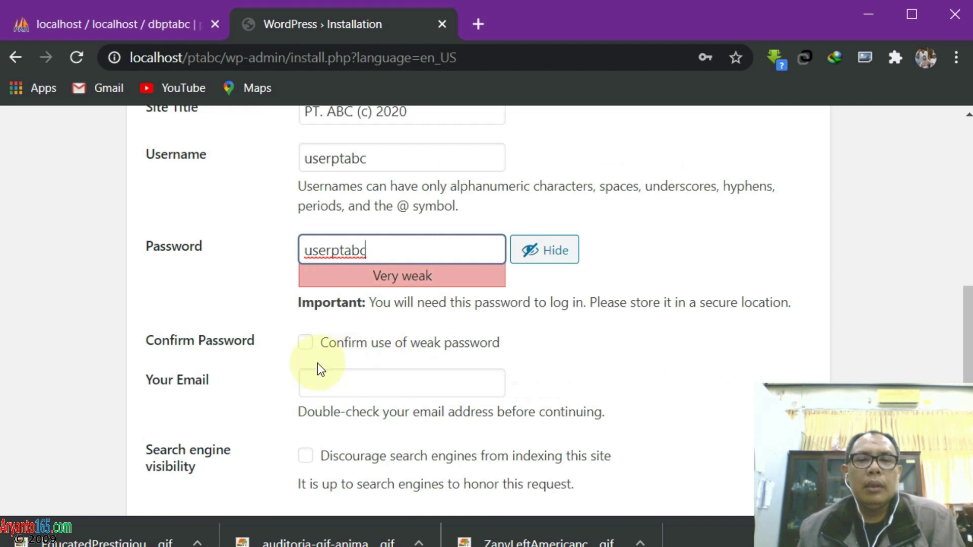
{"action": "left_click", "coordinate": [305, 343]}
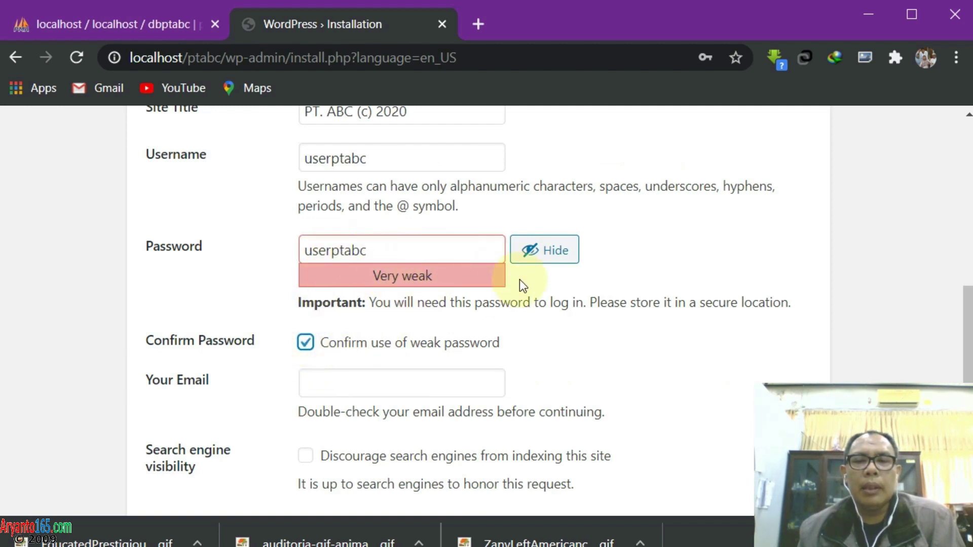
Fill in the admin e-mail address and review the completed install form
{"action": "scroll", "coordinate": [356, 355], "scroll_direction": "down", "scroll_amount": 2}
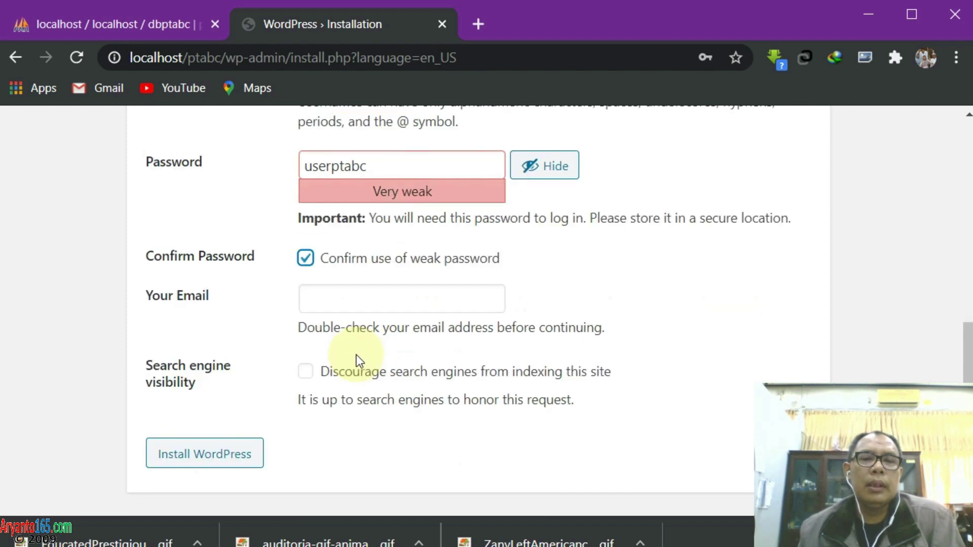
{"action": "left_click", "coordinate": [368, 300]}
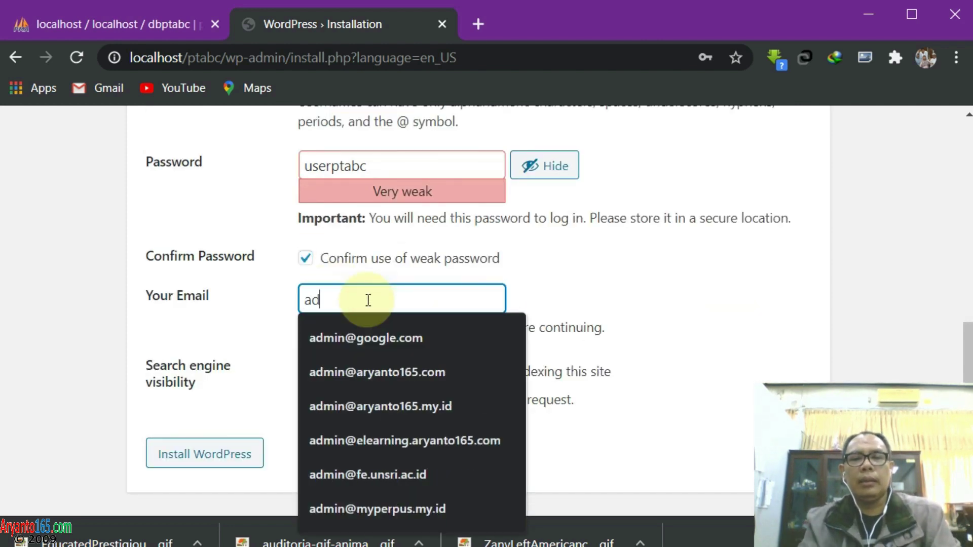
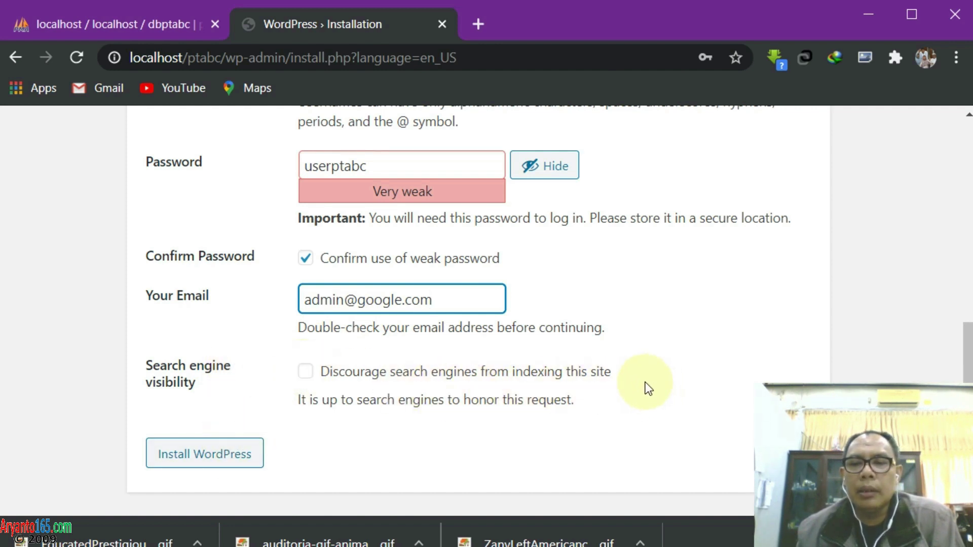
{"action": "scroll", "coordinate": [627, 373], "scroll_direction": "up", "scroll_amount": 2}
{"action": "scroll", "coordinate": [628, 373], "scroll_direction": "down", "scroll_amount": 2}
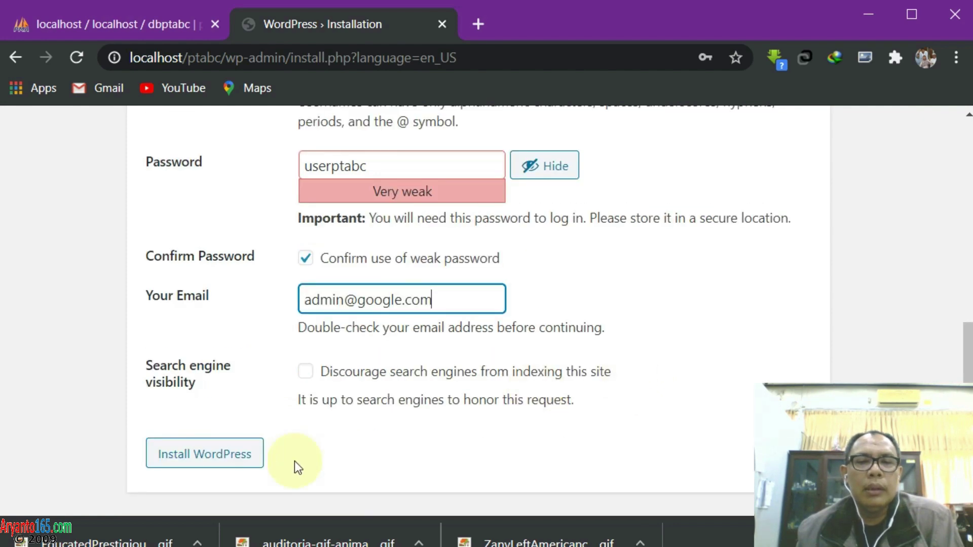
{"action": "scroll", "coordinate": [203, 383], "scroll_direction": "up", "scroll_amount": 5}
{"action": "scroll", "coordinate": [226, 278], "scroll_direction": "up", "scroll_amount": 3}
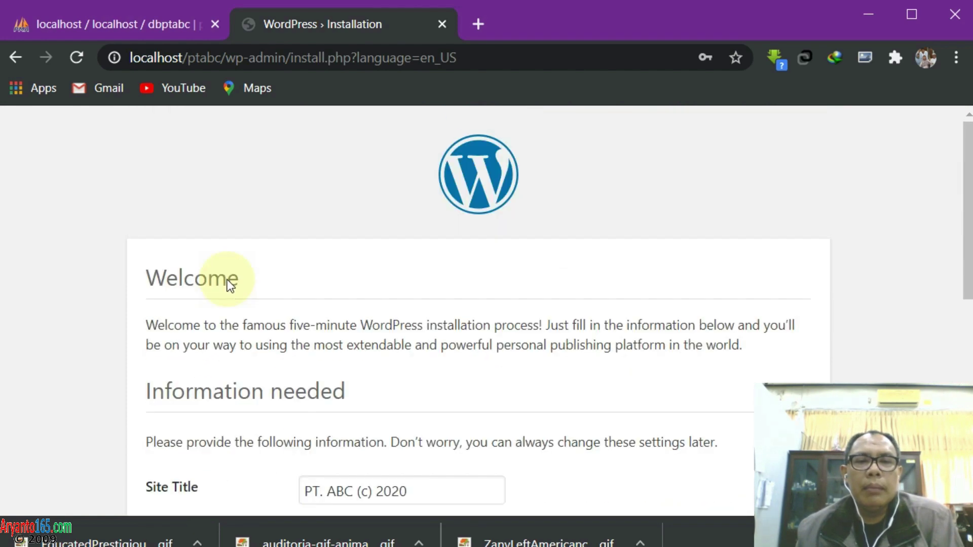
{"action": "scroll", "coordinate": [226, 284], "scroll_direction": "down", "scroll_amount": 3}
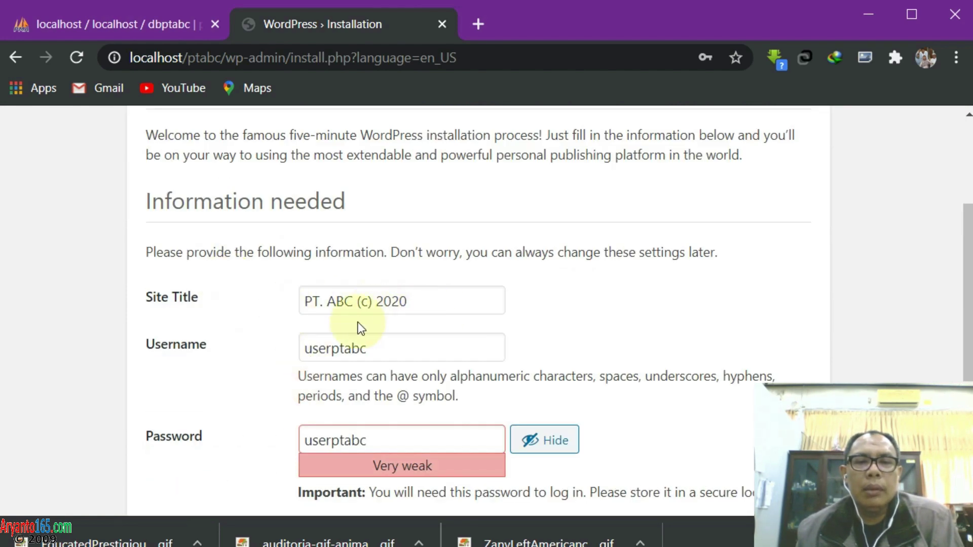
{"action": "scroll", "coordinate": [366, 380], "scroll_direction": "down", "scroll_amount": 4}
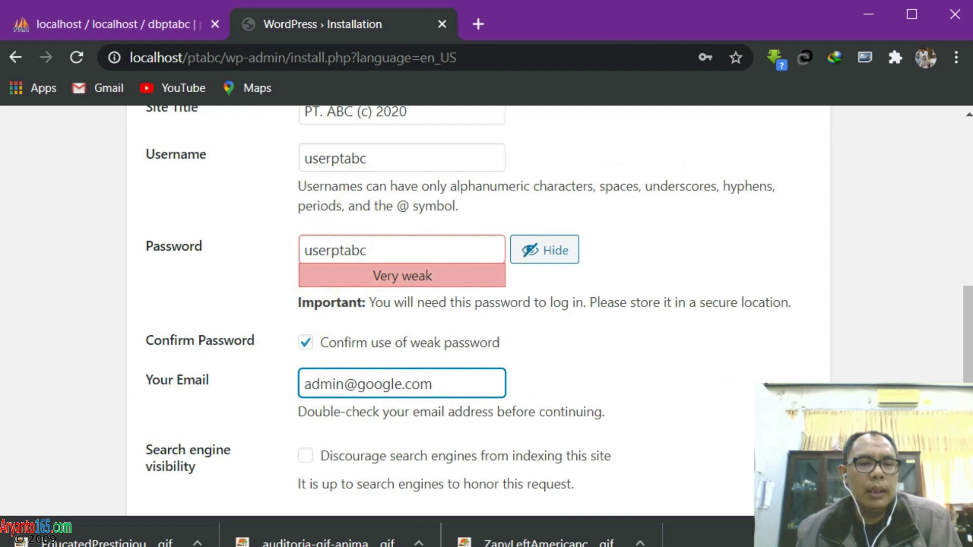
{"action": "left_click", "coordinate": [177, 546]}
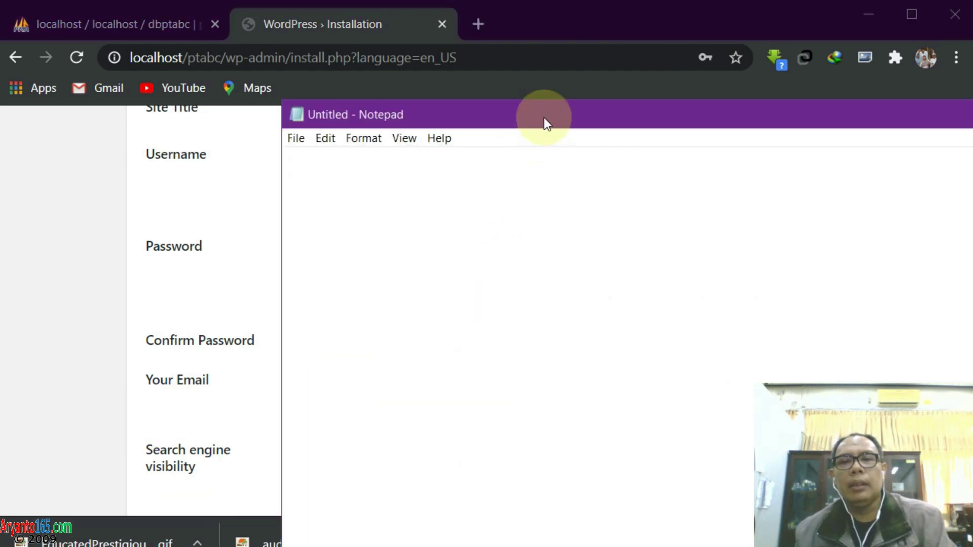
Write the site name ptabc, admin username and password into a Notepad note
{"action": "left_click_drag", "start_coordinate": [546, 116], "coordinate": [356, 56]}
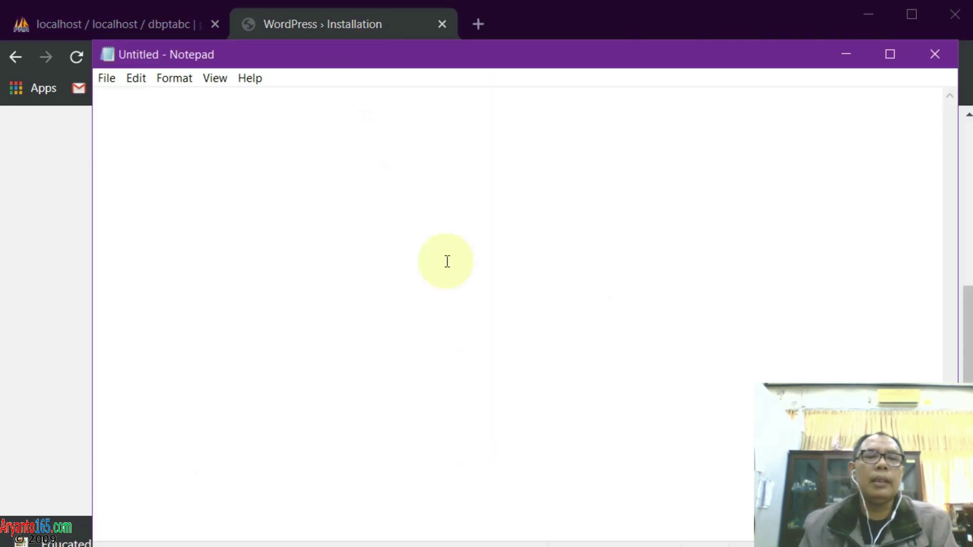
{"action": "type", "text": "ptab"}
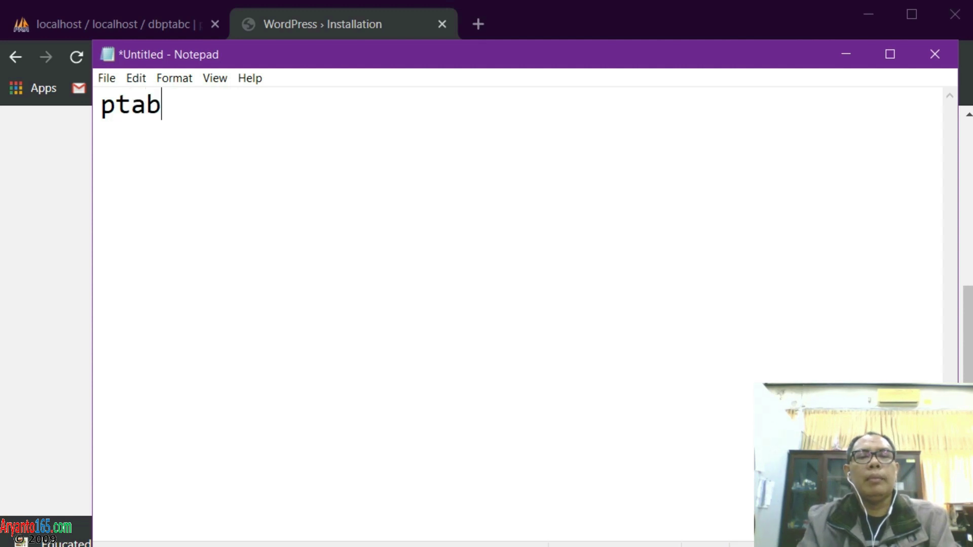
{"action": "type", "text": "c user: "}
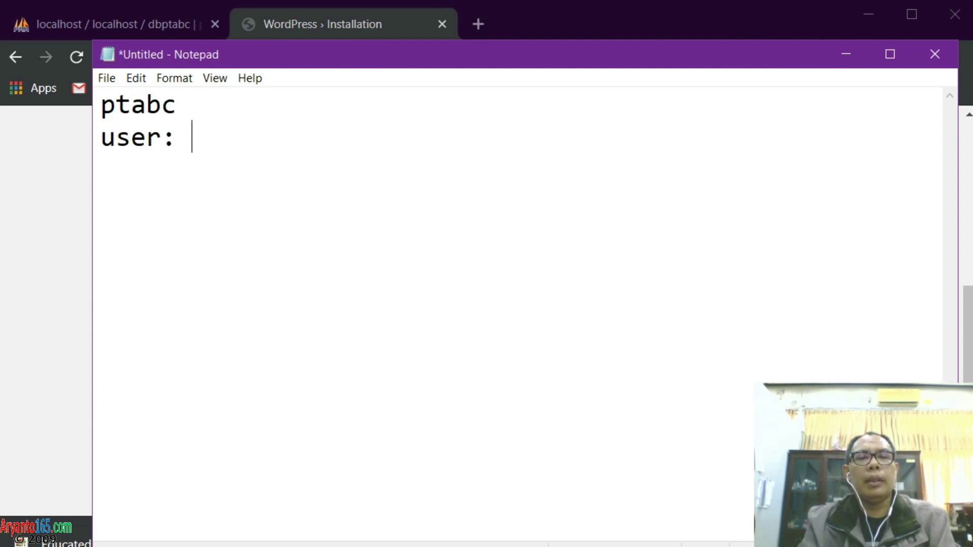
{"action": "type", "text": "user"}
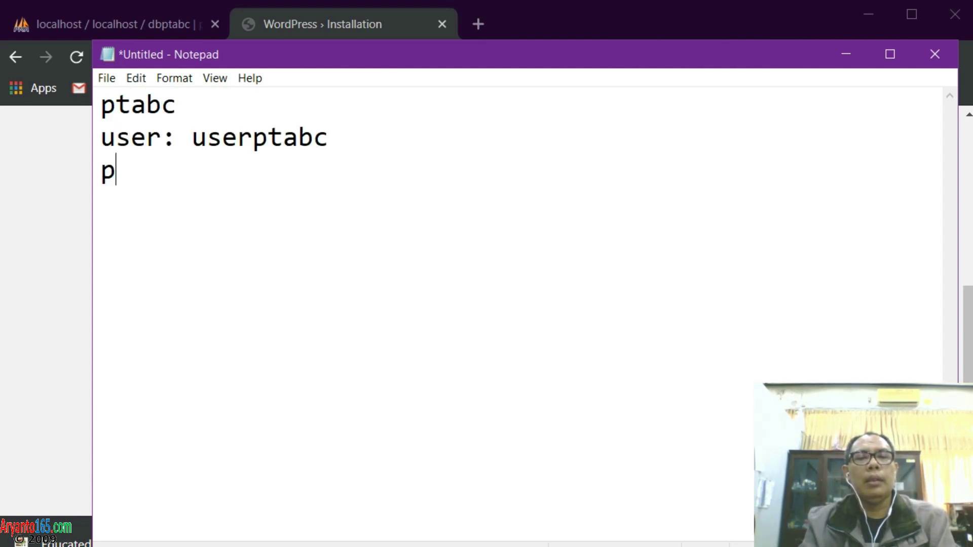
{"action": "type", "text": "ptabc psw: user"}
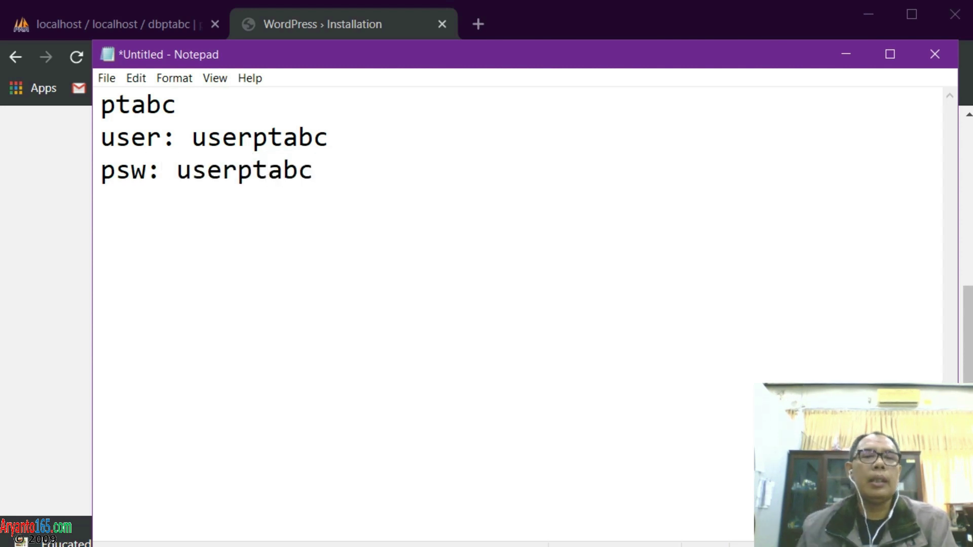
{"action": "left_click", "coordinate": [99, 78]}
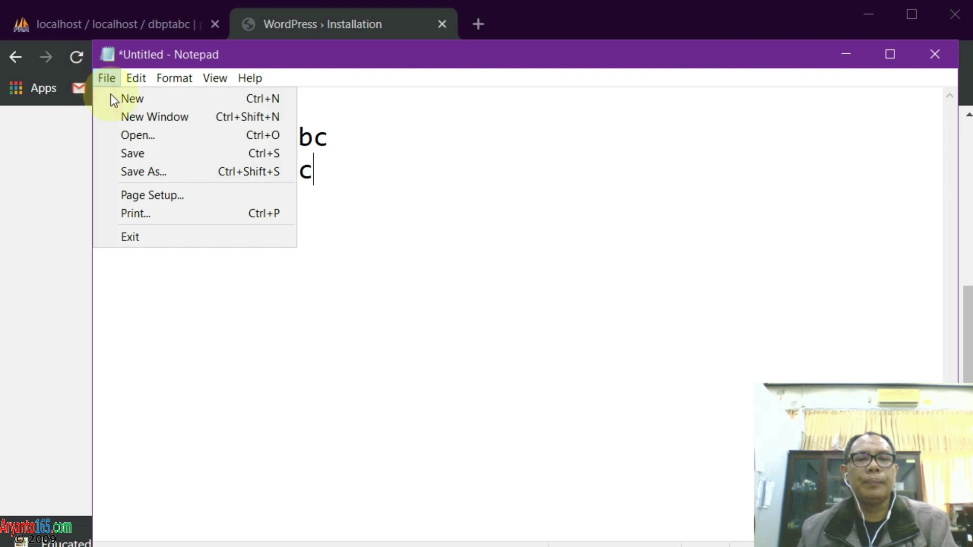
{"action": "left_click", "coordinate": [152, 169]}
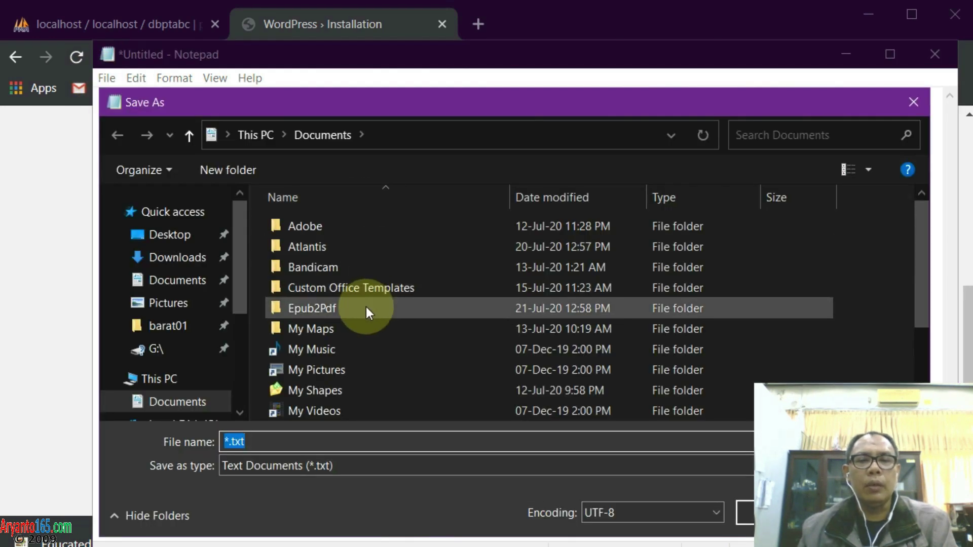
Save the note as user_psw.txt in D:\belajar\usbwebserver and close Notepad
{"action": "scroll", "coordinate": [212, 377], "scroll_direction": "down", "scroll_amount": 1}
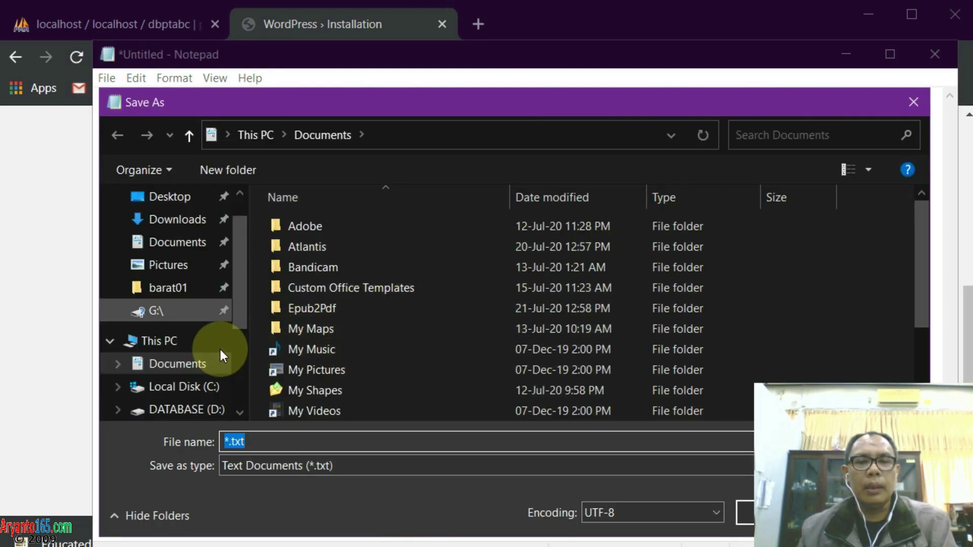
{"action": "left_click", "coordinate": [189, 409]}
{"action": "double_click", "coordinate": [346, 369]}
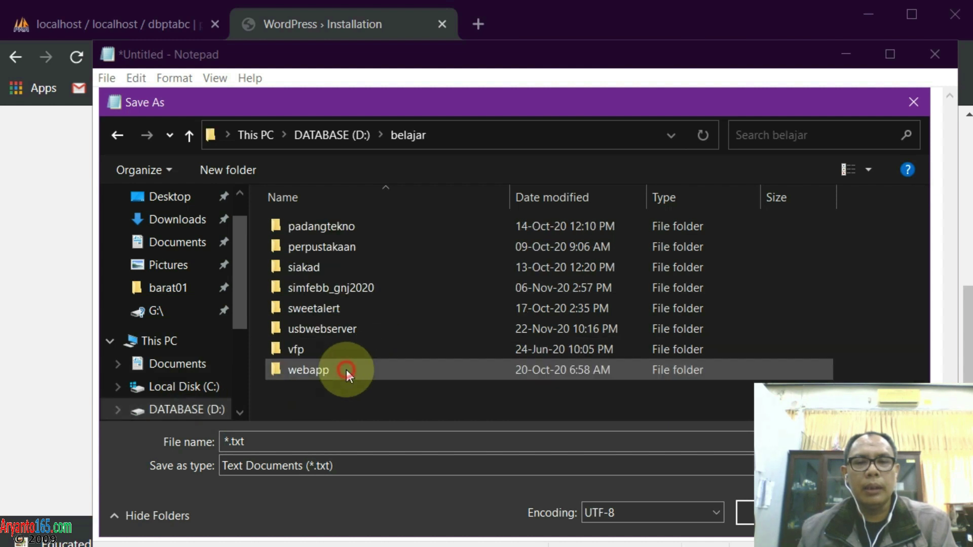
{"action": "double_click", "coordinate": [328, 328]}
{"action": "left_click", "coordinate": [261, 437]}
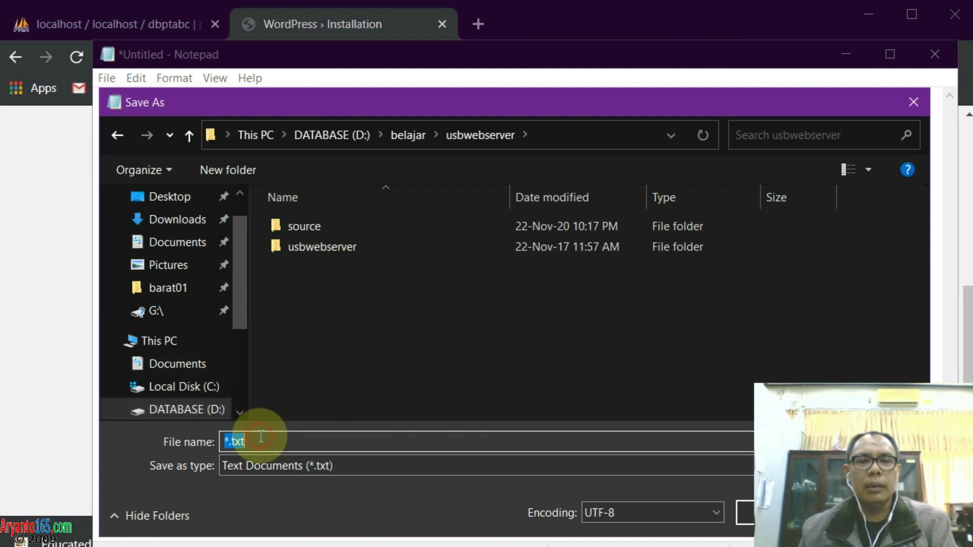
{"action": "type", "text": "user"}
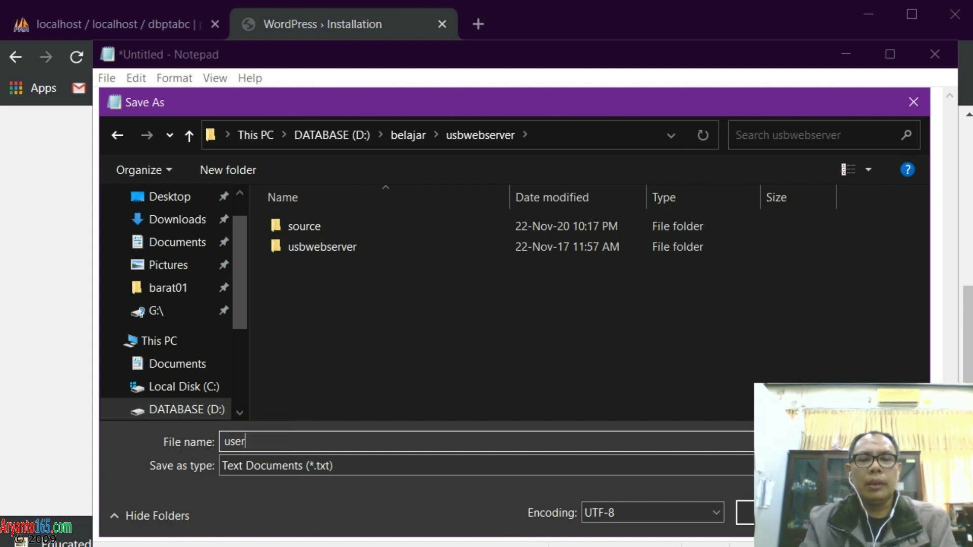
{"action": "type", "text": "_psw"}
{"action": "key", "text": "Return"}
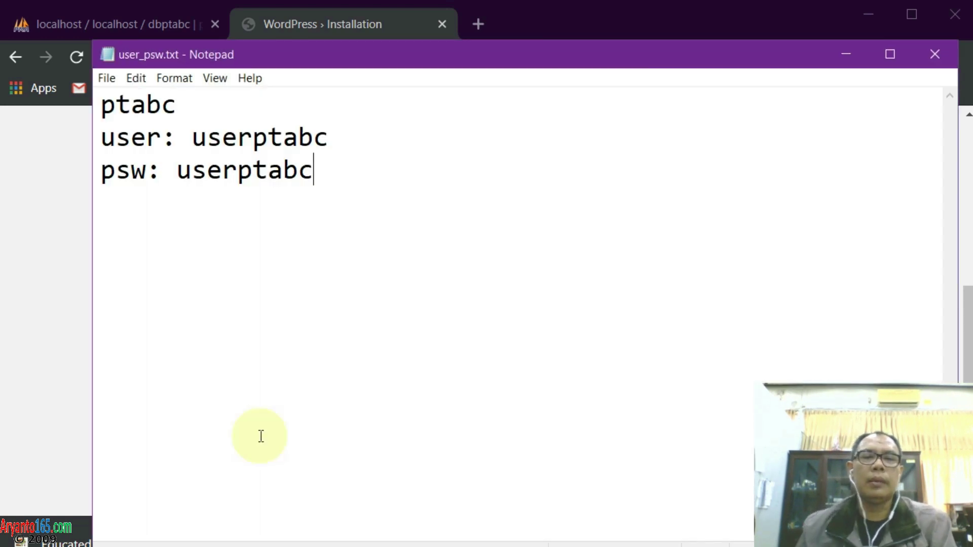
{"action": "left_click", "coordinate": [932, 53]}
Finish the WordPress install so the Success page appears, then open a blank Chrome tab
{"action": "scroll", "coordinate": [400, 326], "scroll_direction": "down", "scroll_amount": 2}
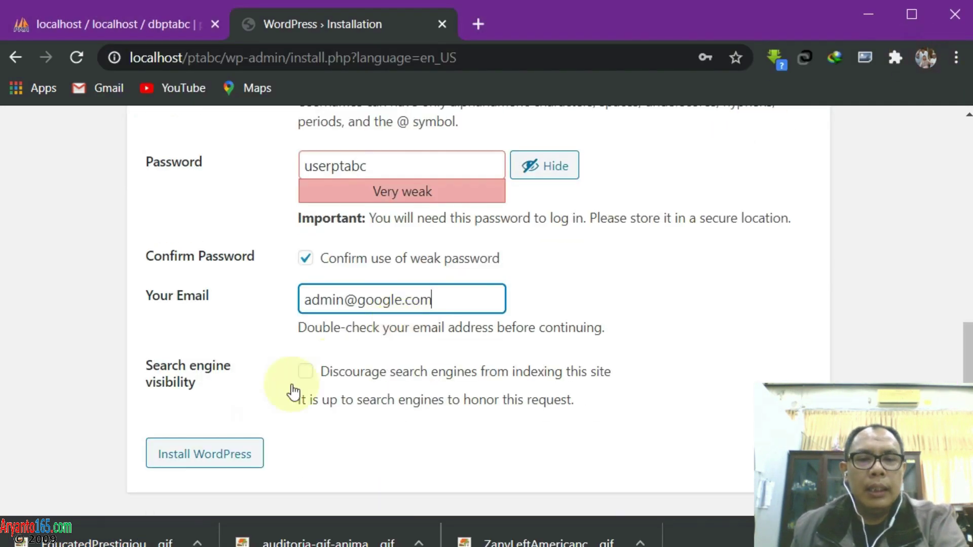
{"action": "left_click", "coordinate": [189, 462]}
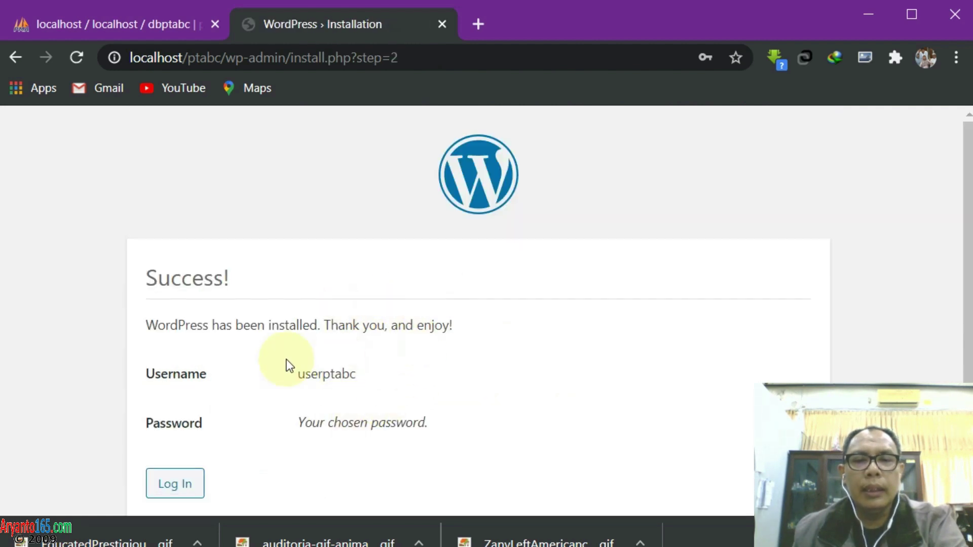
{"action": "scroll", "coordinate": [349, 217], "scroll_direction": "down", "scroll_amount": 1}
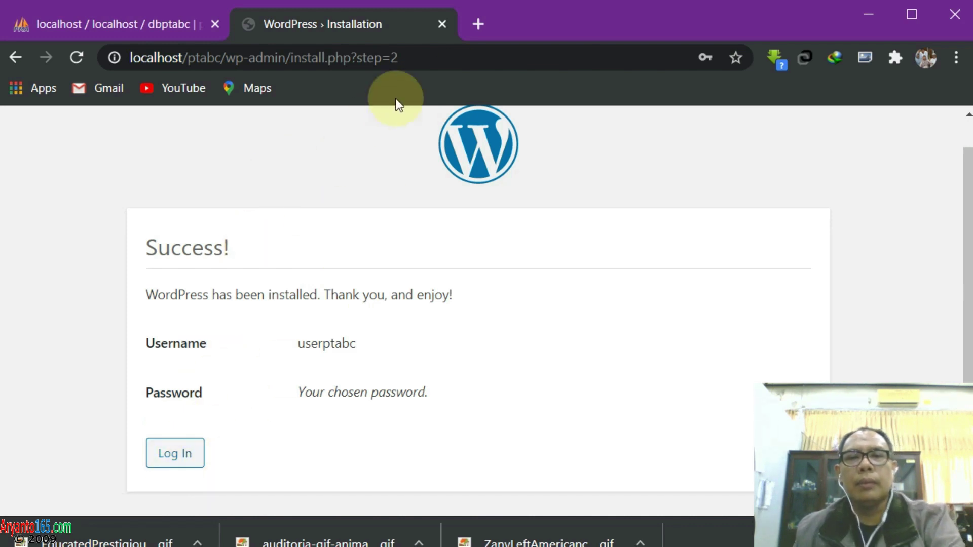
{"action": "left_click", "coordinate": [479, 24]}
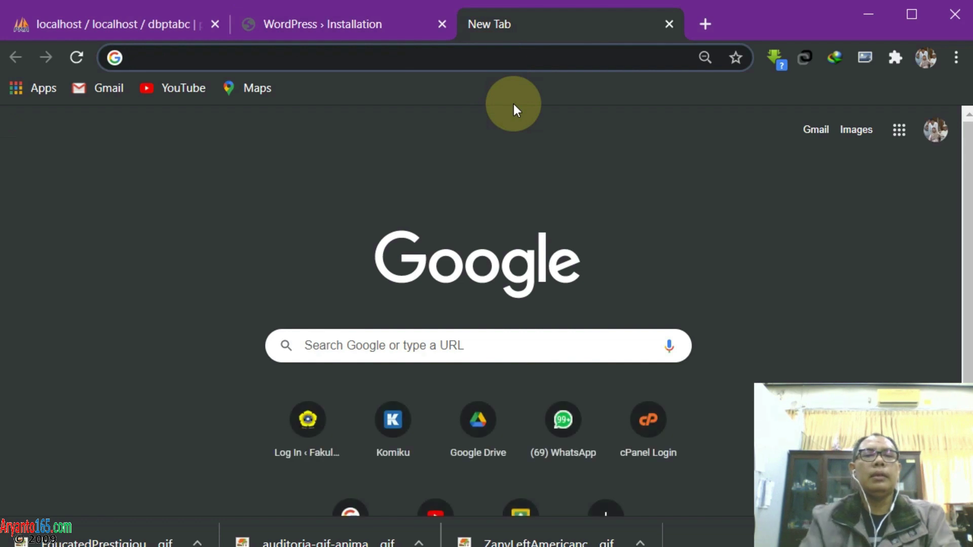
Load the new PT. ABC (c) 2020 site at localhost/ptabc
{"action": "type", "text": "localhost/"}
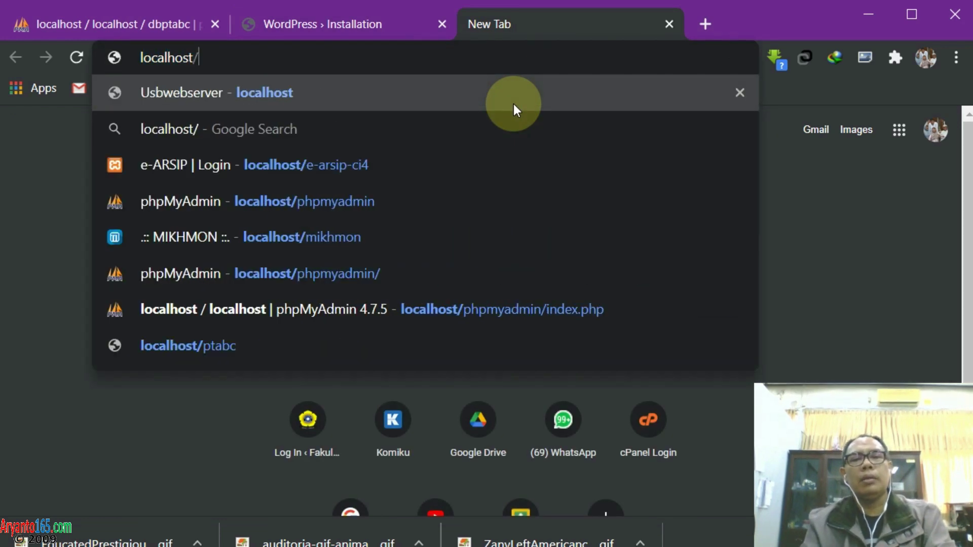
{"action": "type", "text": "ptabc"}
{"action": "key", "text": "Return"}
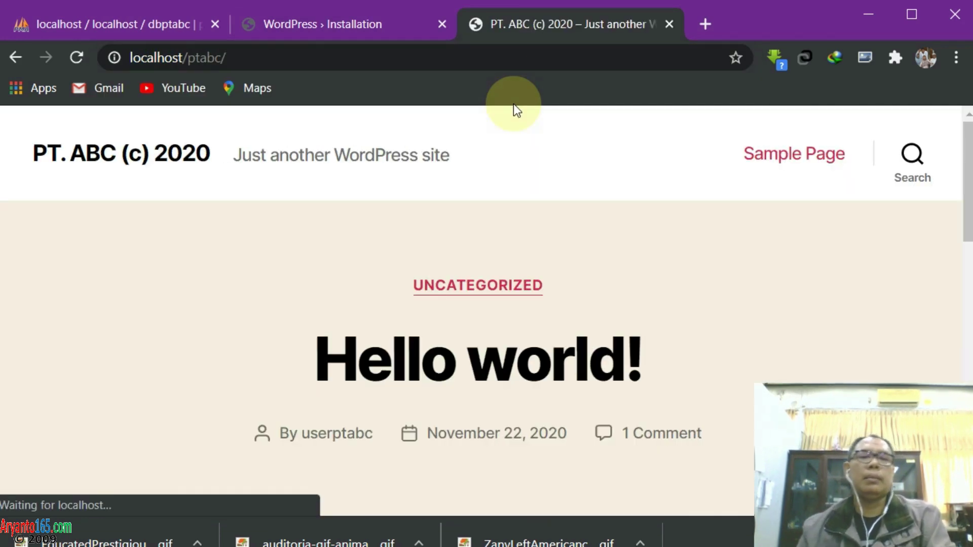
{"action": "scroll", "coordinate": [516, 266], "scroll_direction": "down", "scroll_amount": 5}
{"action": "scroll", "coordinate": [522, 276], "scroll_direction": "up", "scroll_amount": 5}
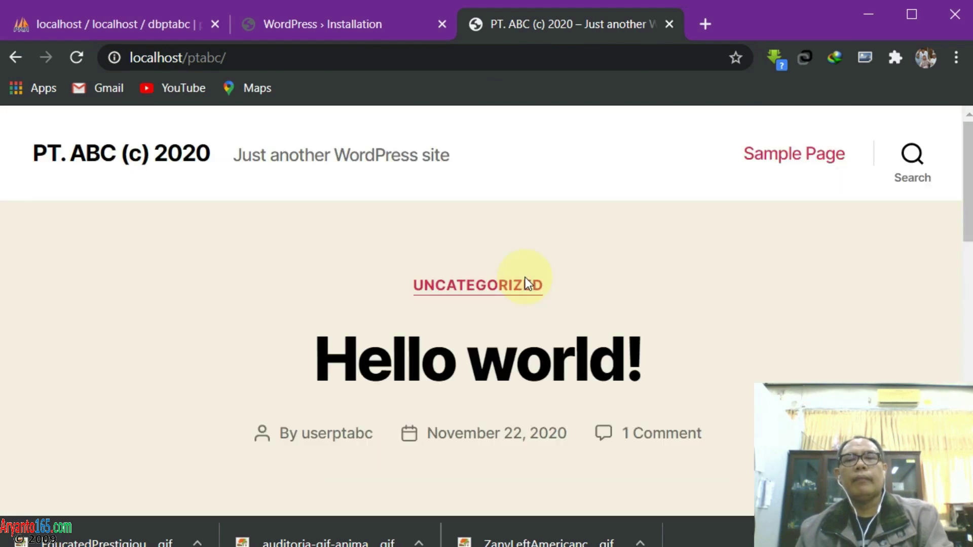
Compare the installation success page with the new site, then close the WordPress › Installation tab
{"action": "left_click", "coordinate": [336, 24]}
{"action": "left_click", "coordinate": [549, 26]}
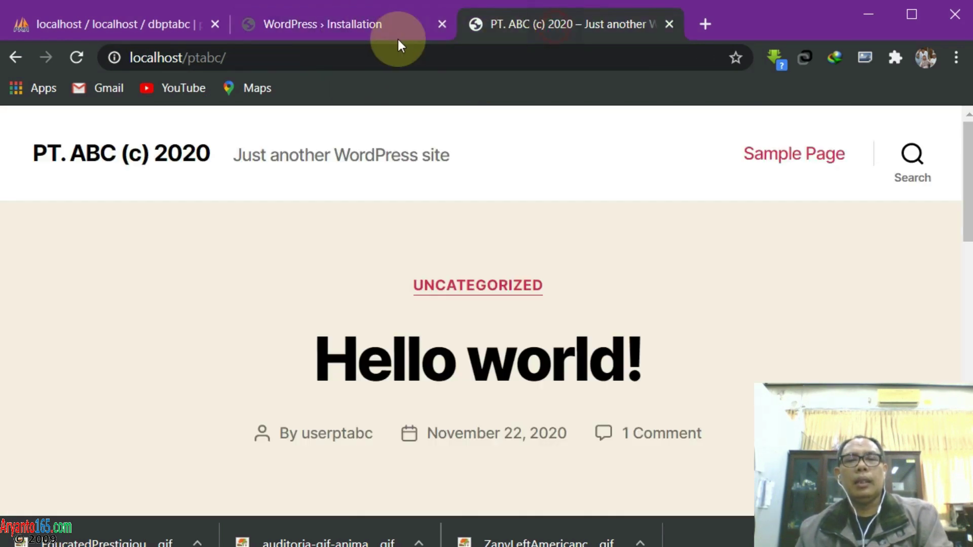
{"action": "left_click", "coordinate": [344, 24]}
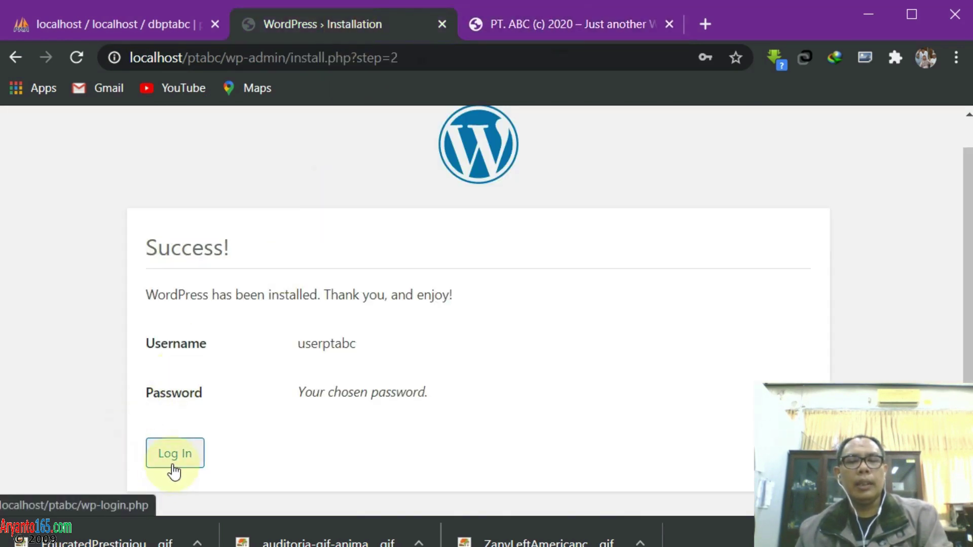
{"action": "left_click", "coordinate": [554, 24]}
{"action": "scroll", "coordinate": [586, 255], "scroll_direction": "down", "scroll_amount": 10}
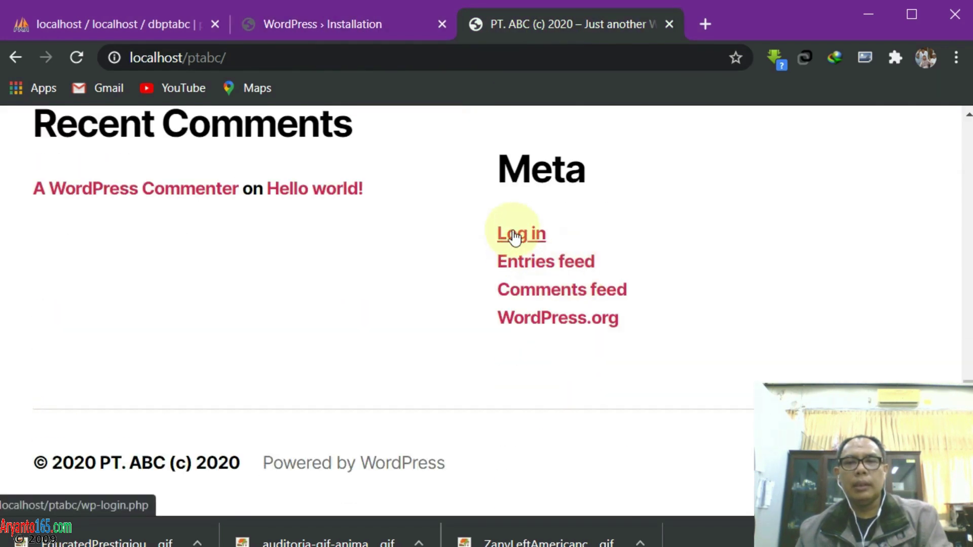
{"action": "left_click", "coordinate": [357, 26]}
{"action": "left_click", "coordinate": [537, 26]}
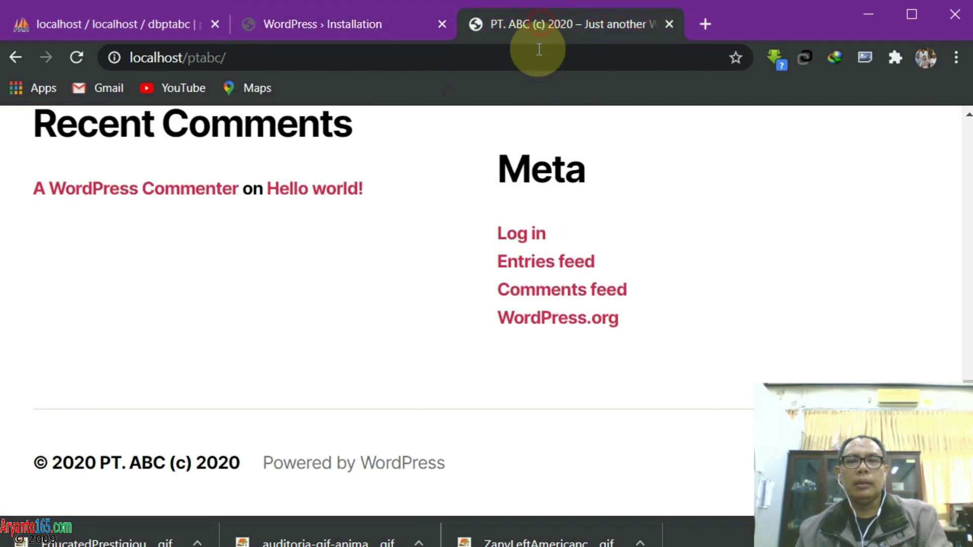
{"action": "left_click", "coordinate": [354, 26]}
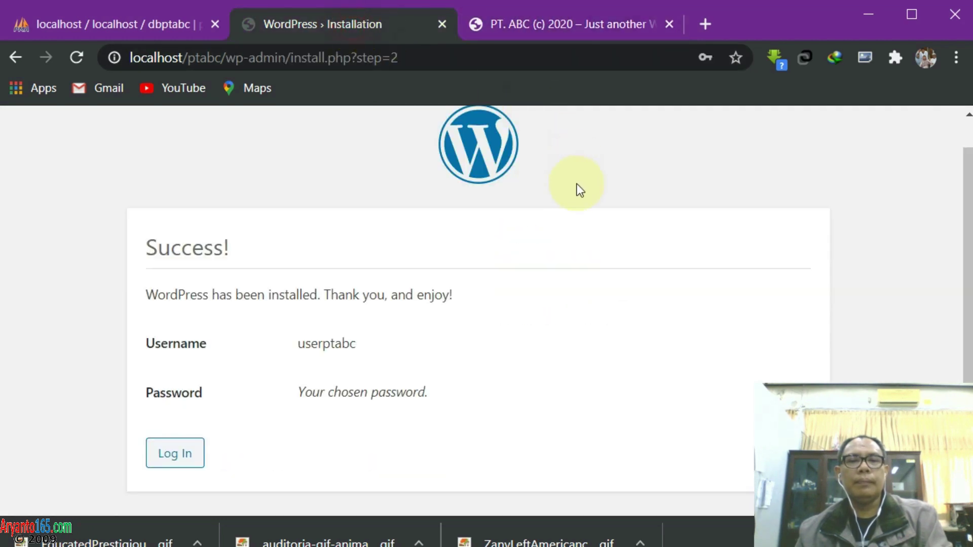
{"action": "left_click", "coordinate": [442, 23]}
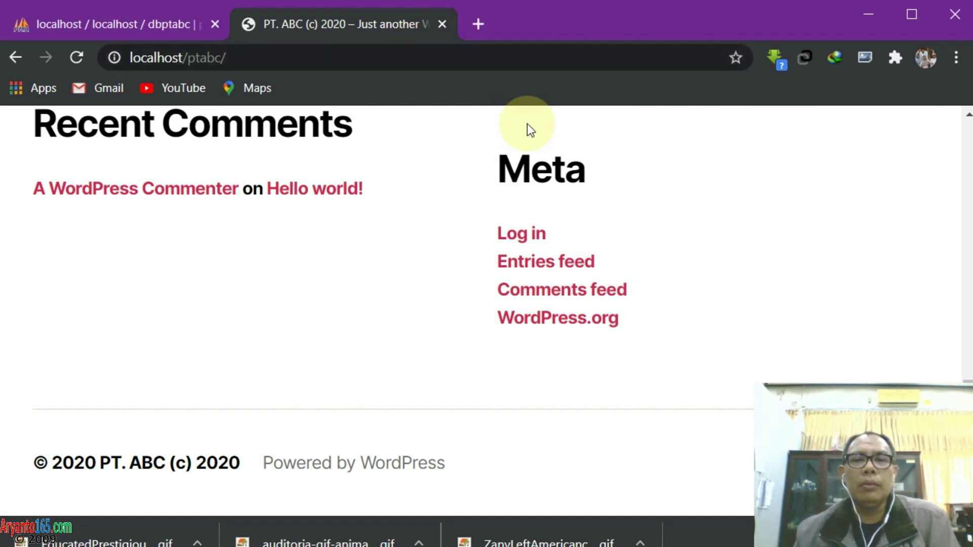
{"action": "scroll", "coordinate": [536, 120], "scroll_direction": "up", "scroll_amount": 9}
{"action": "scroll", "coordinate": [541, 120], "scroll_direction": "up", "scroll_amount": 5}
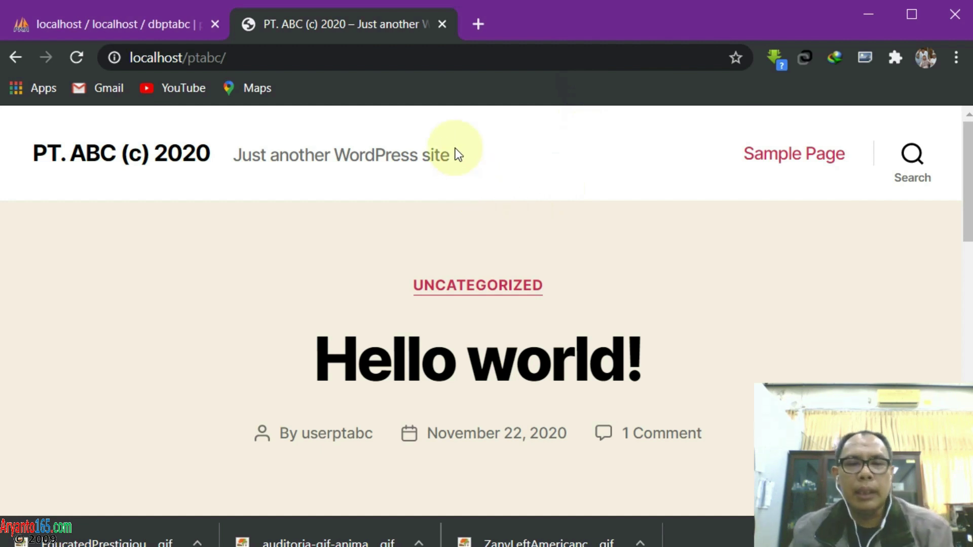
Log in from the Meta widget's Log in link with the admin username and password
{"action": "scroll", "coordinate": [455, 148], "scroll_direction": "down", "scroll_amount": 10}
{"action": "scroll", "coordinate": [455, 148], "scroll_direction": "down", "scroll_amount": 9}
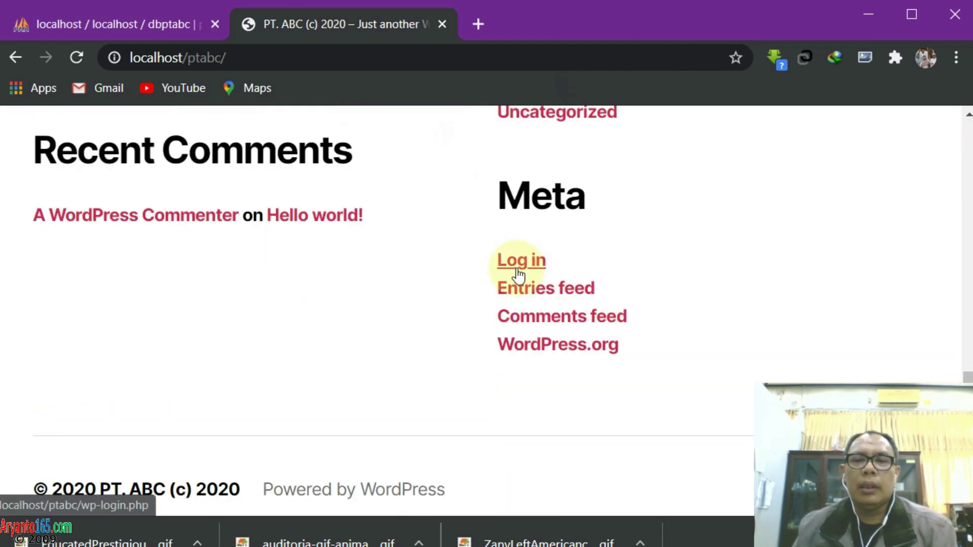
{"action": "left_click", "coordinate": [517, 268]}
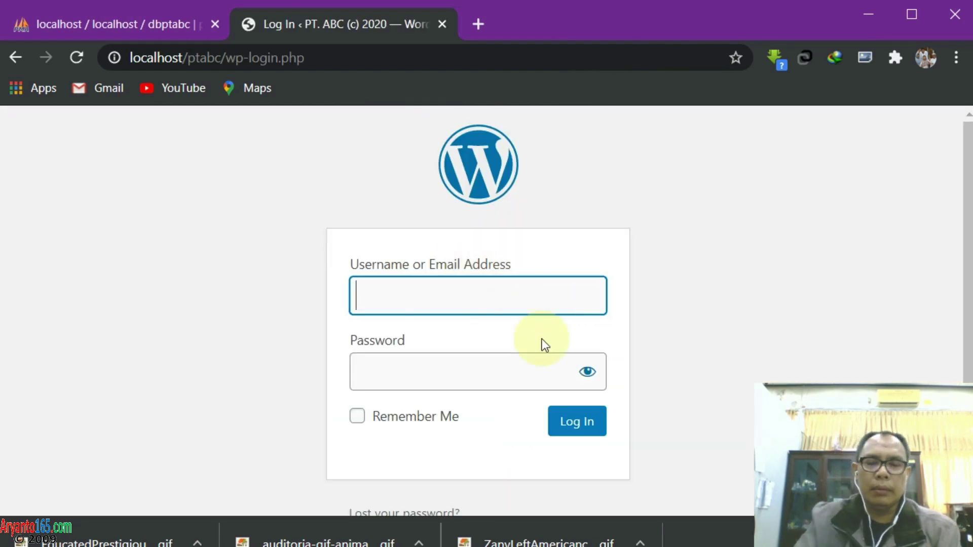
{"action": "type", "text": "userptabc"}
{"action": "key", "text": "Tab"}
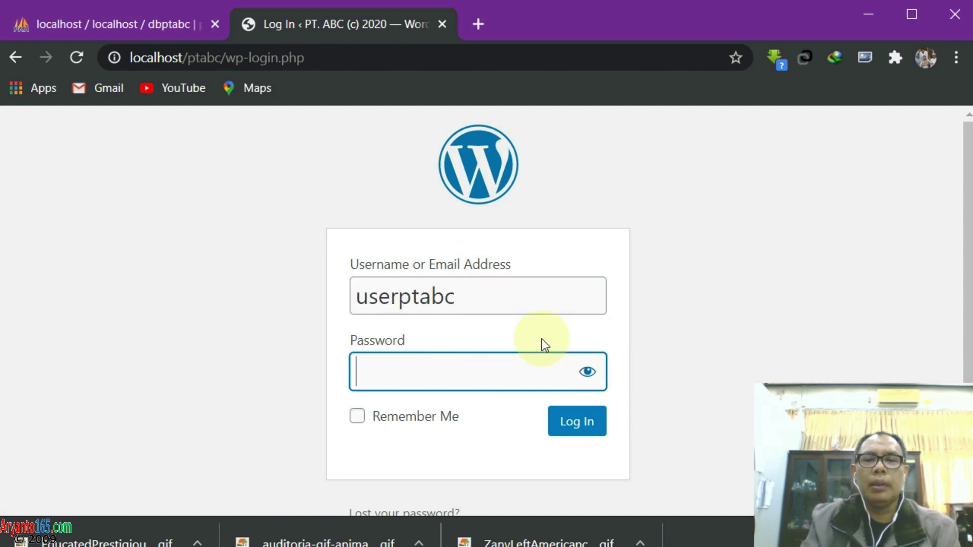
{"action": "type", "text": "userptabc"}
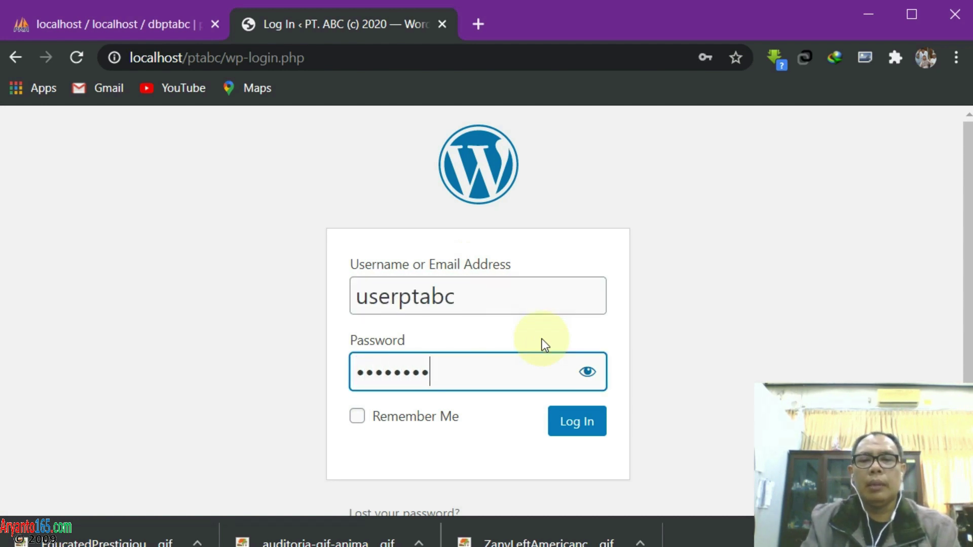
{"action": "key", "text": "Return"}
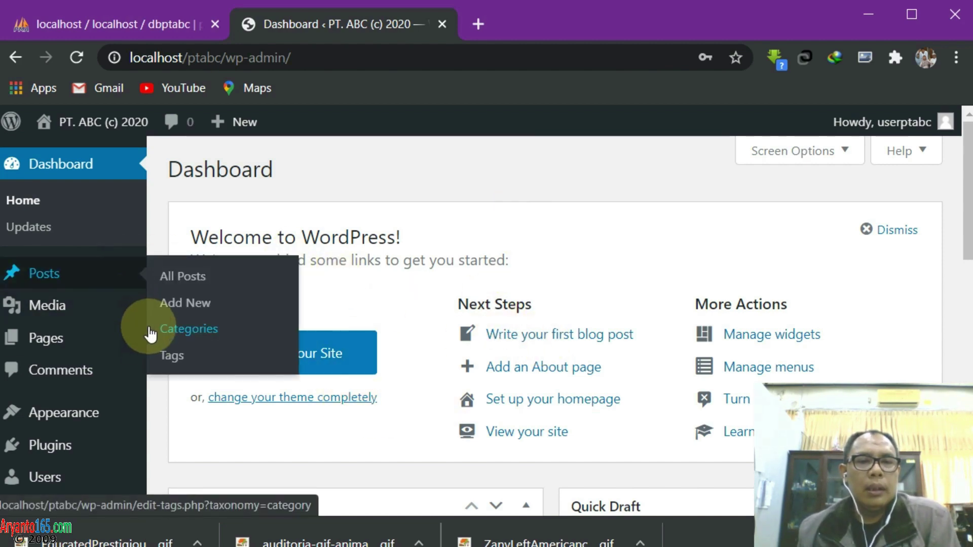
{"action": "scroll", "coordinate": [146, 352], "scroll_direction": "down", "scroll_amount": 3}
Go from Plugins › Installed Plugins to Add New, where the plugin directory fails to load
{"action": "mouse_move", "coordinate": [61, 363]}
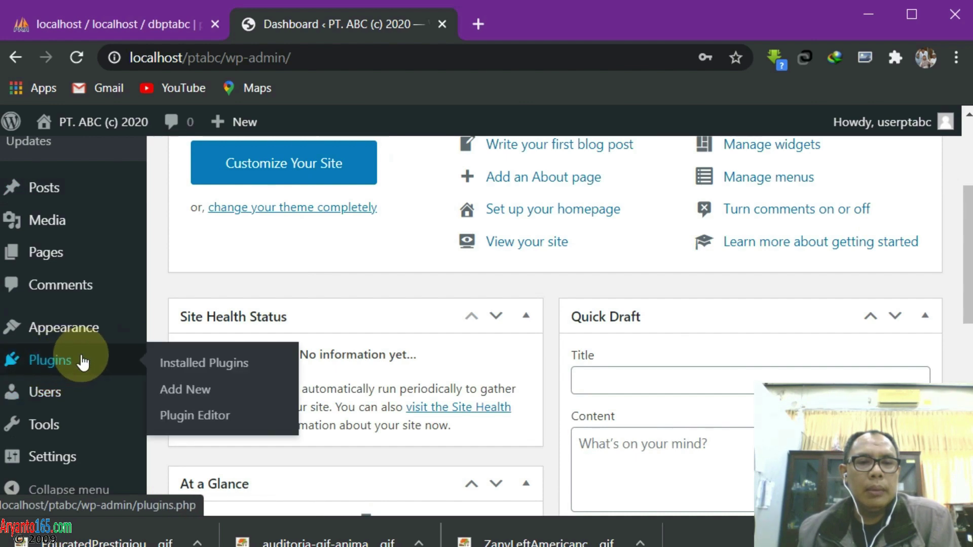
{"action": "scroll", "coordinate": [86, 364], "scroll_direction": "down", "scroll_amount": 2}
{"action": "left_click", "coordinate": [240, 351]}
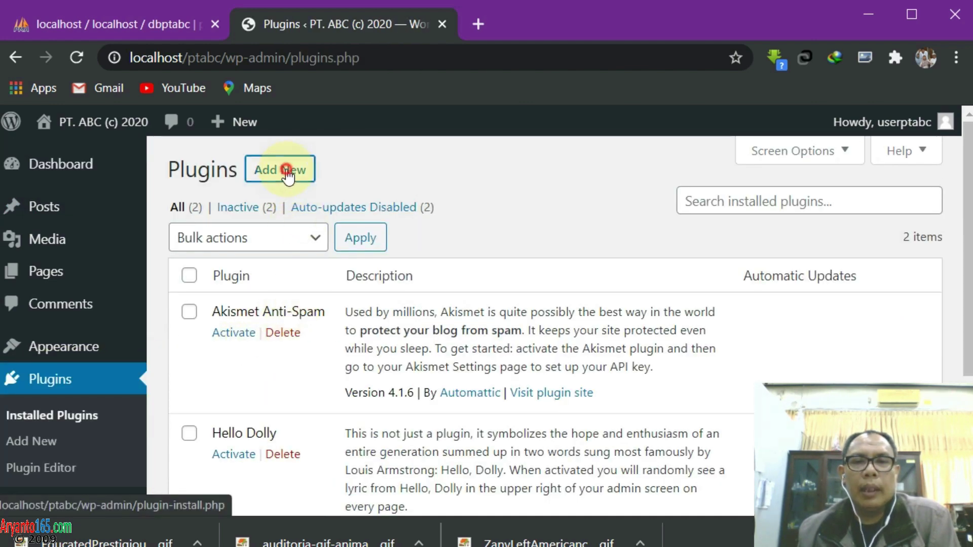
{"action": "left_click", "coordinate": [286, 174]}
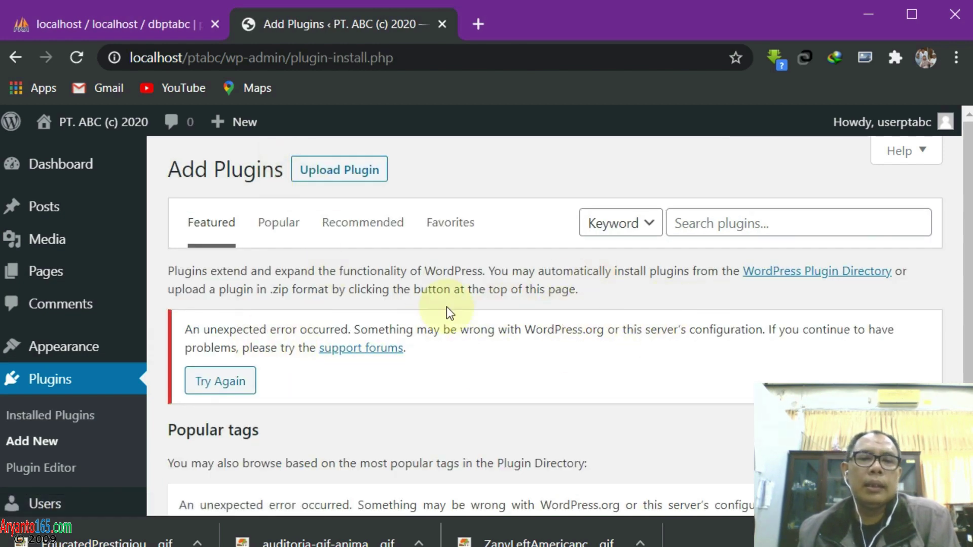
{"action": "scroll", "coordinate": [474, 334], "scroll_direction": "down", "scroll_amount": 3}
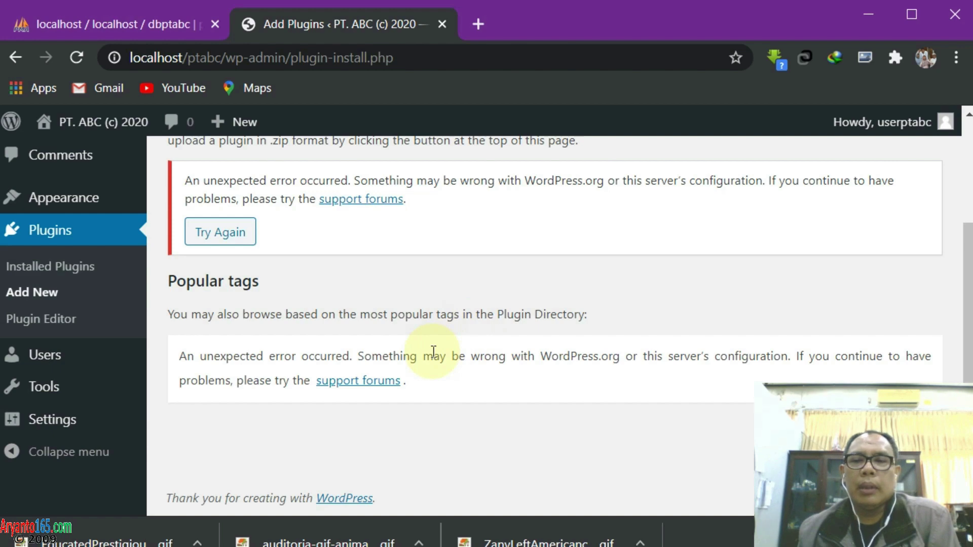
{"action": "scroll", "coordinate": [294, 340], "scroll_direction": "up", "scroll_amount": 3}
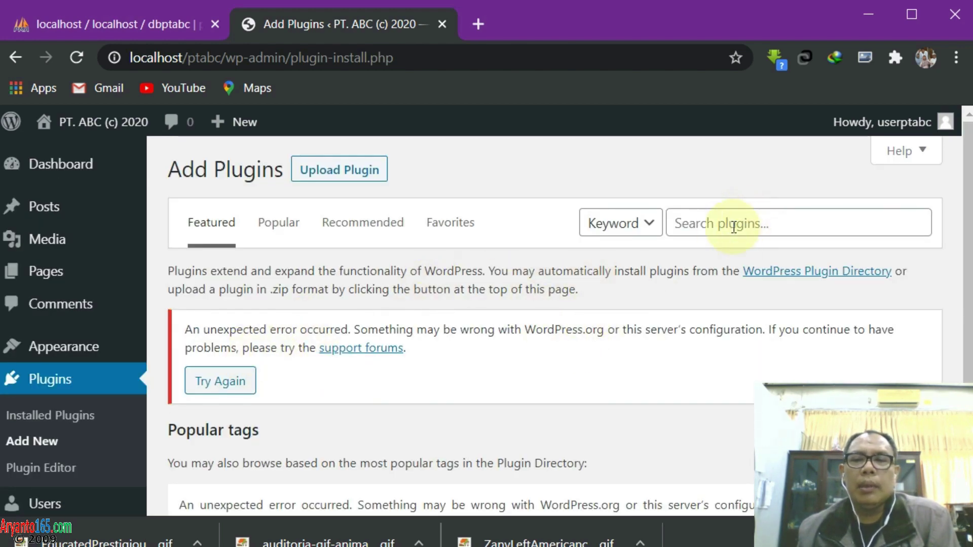
Search Google for 'wordpress all-in-one' in a new tab and browse the results
{"action": "left_click", "coordinate": [477, 25]}
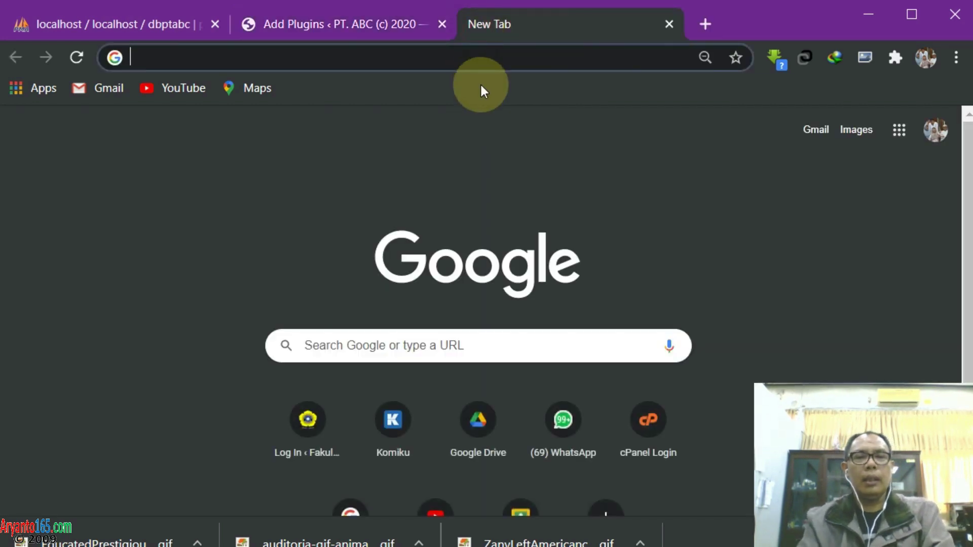
{"action": "type", "text": "wordpress"}
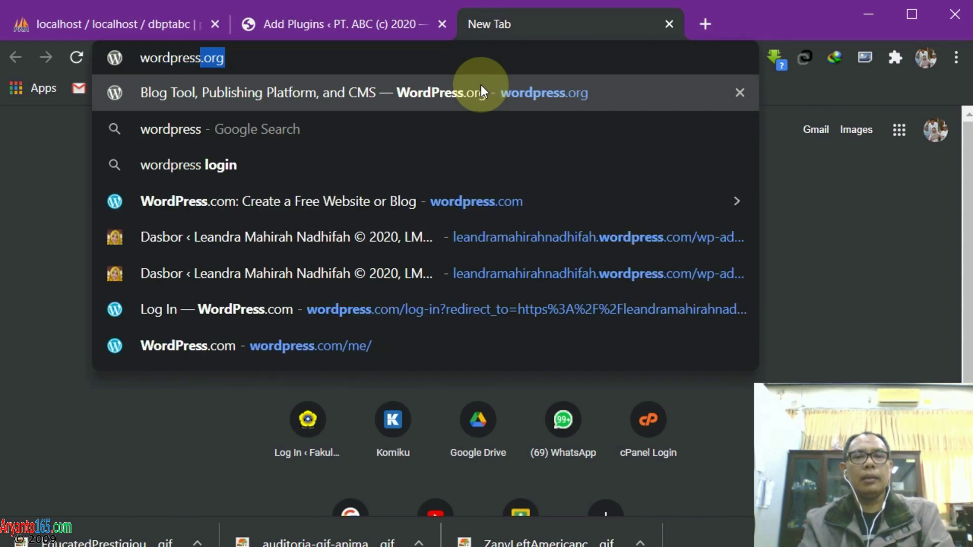
{"action": "type", "text": "."}
{"action": "key", "text": "BackSpace"}
{"action": "type", "text": "all"}
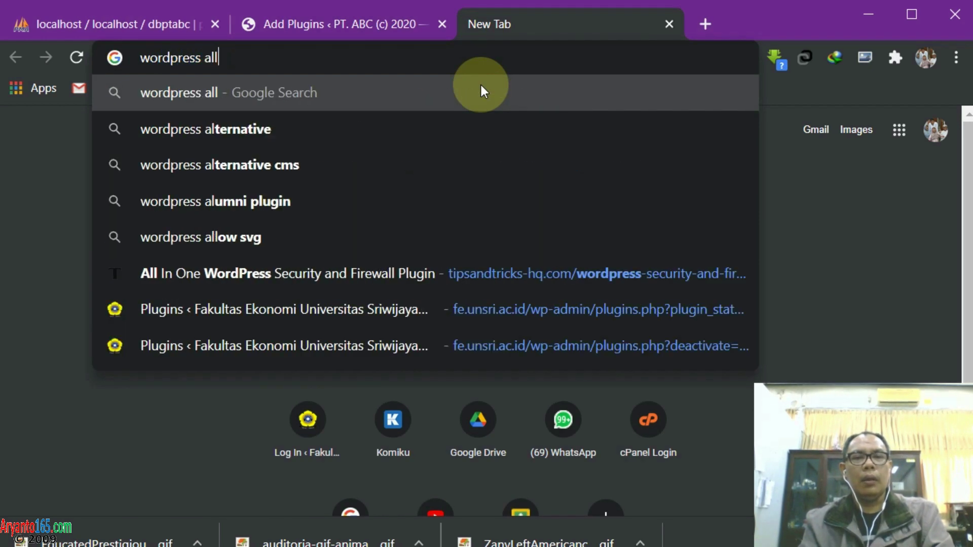
{"action": "type", "text": "-in"}
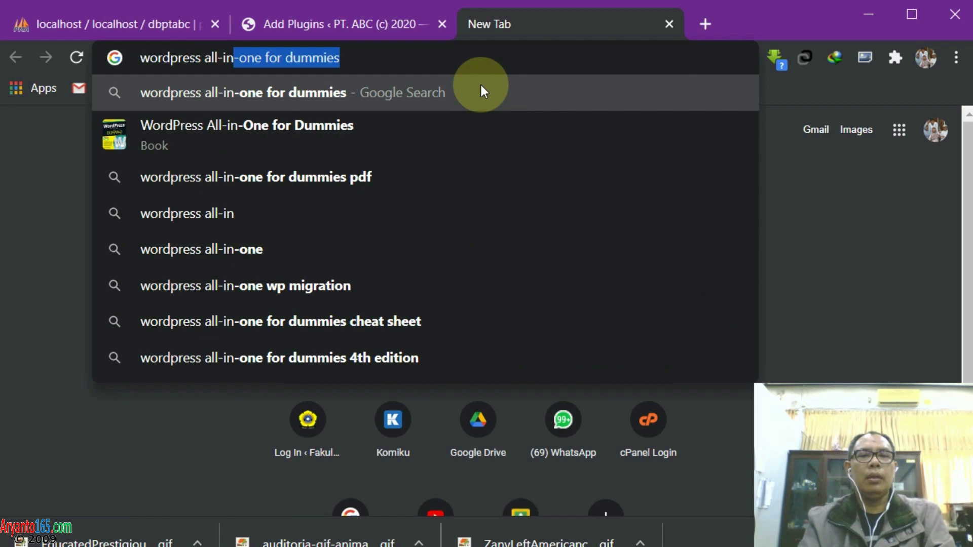
{"action": "type", "text": "-one"}
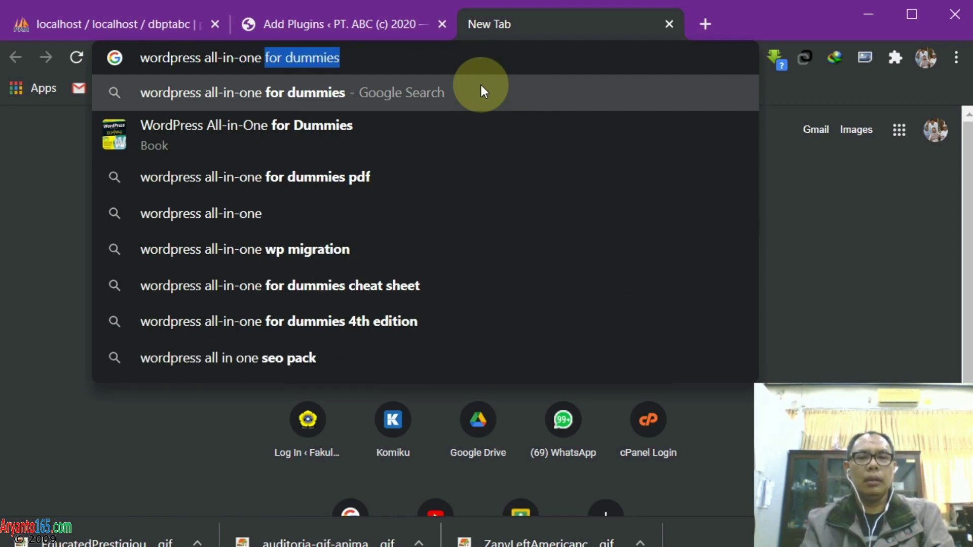
{"action": "key", "text": "BackSpace"}
{"action": "key", "text": "Return"}
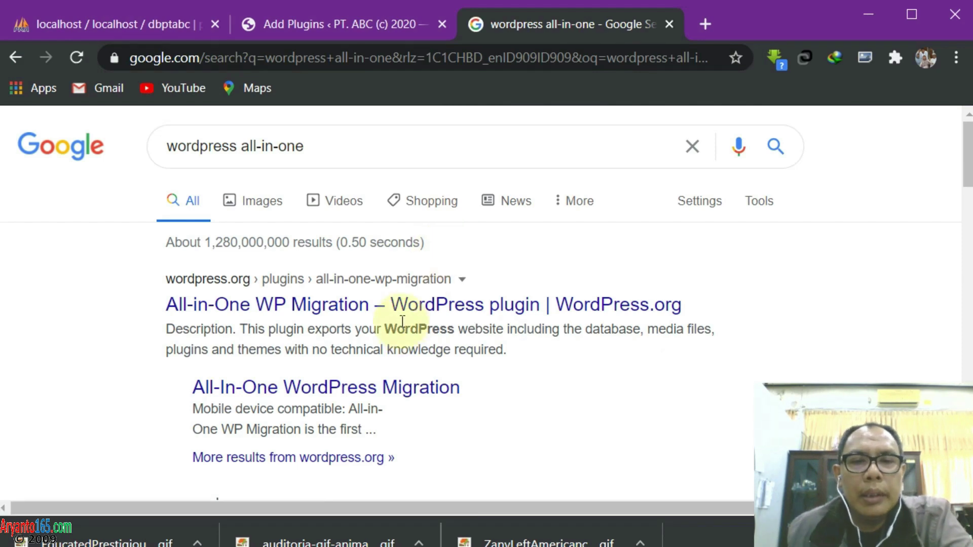
{"action": "scroll", "coordinate": [402, 320], "scroll_direction": "down", "scroll_amount": 5}
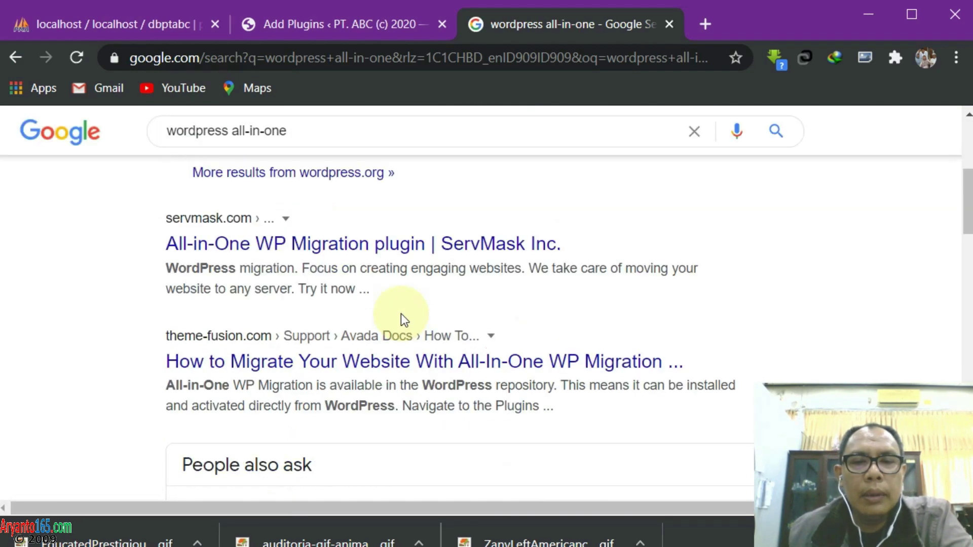
{"action": "scroll", "coordinate": [415, 360], "scroll_direction": "down", "scroll_amount": 8}
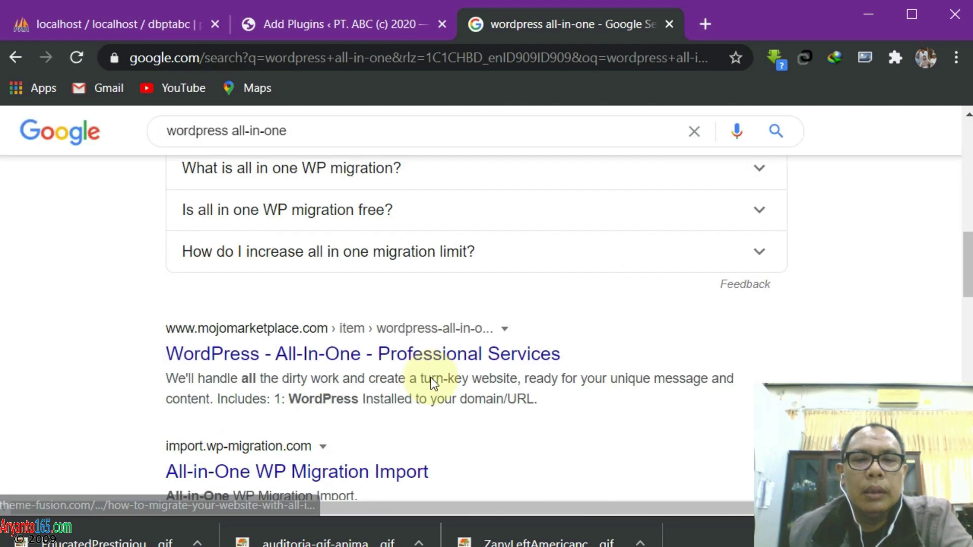
{"action": "scroll", "coordinate": [420, 385], "scroll_direction": "down", "scroll_amount": 4}
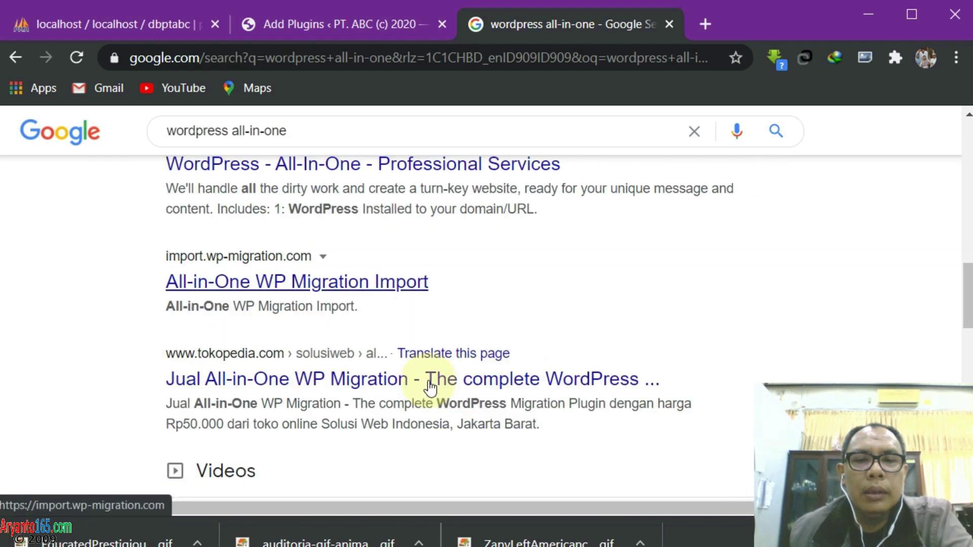
{"action": "scroll", "coordinate": [411, 397], "scroll_direction": "down", "scroll_amount": 4}
{"action": "scroll", "coordinate": [411, 397], "scroll_direction": "down", "scroll_amount": 8}
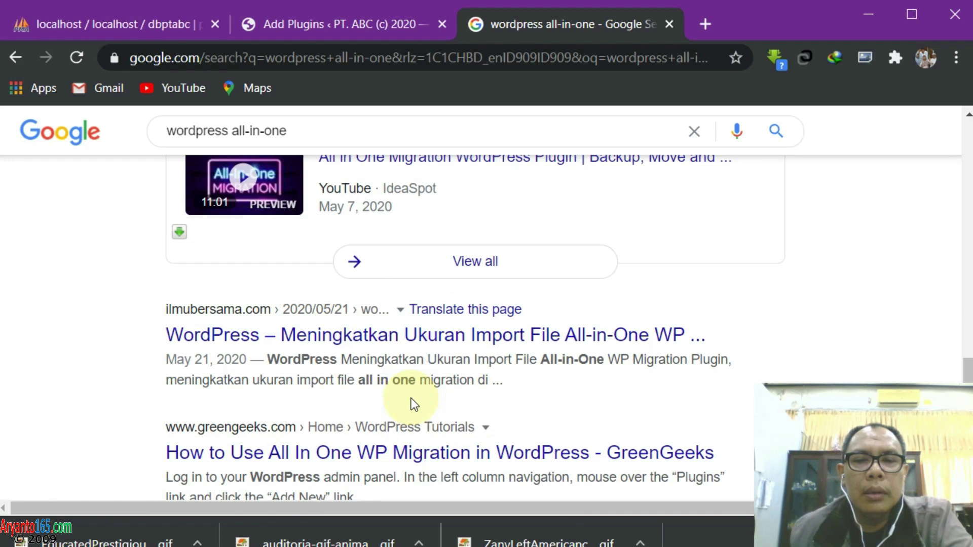
{"action": "scroll", "coordinate": [414, 404], "scroll_direction": "up", "scroll_amount": 10}
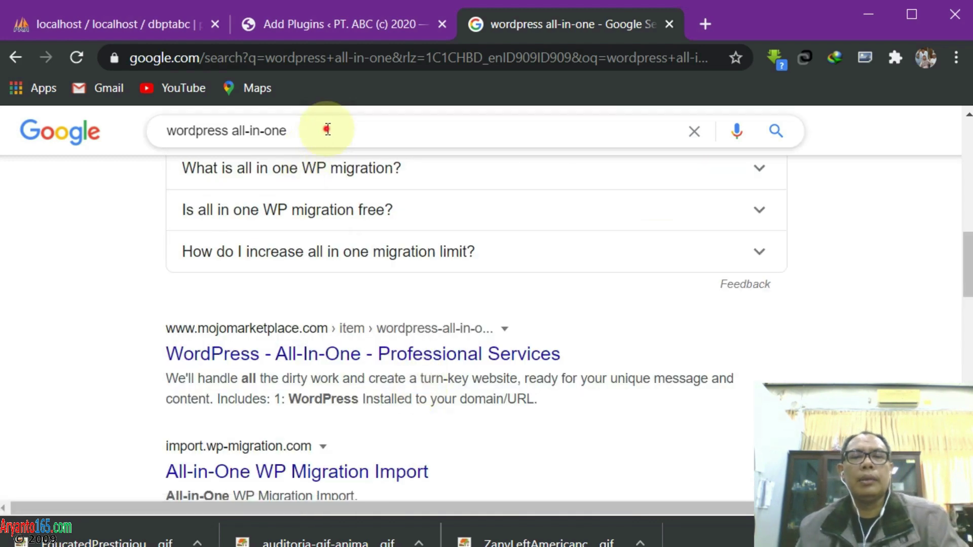
Refine the search to 'wordpress all-in-one security' and pick the All In One WP Security result
{"action": "left_click", "coordinate": [328, 130]}
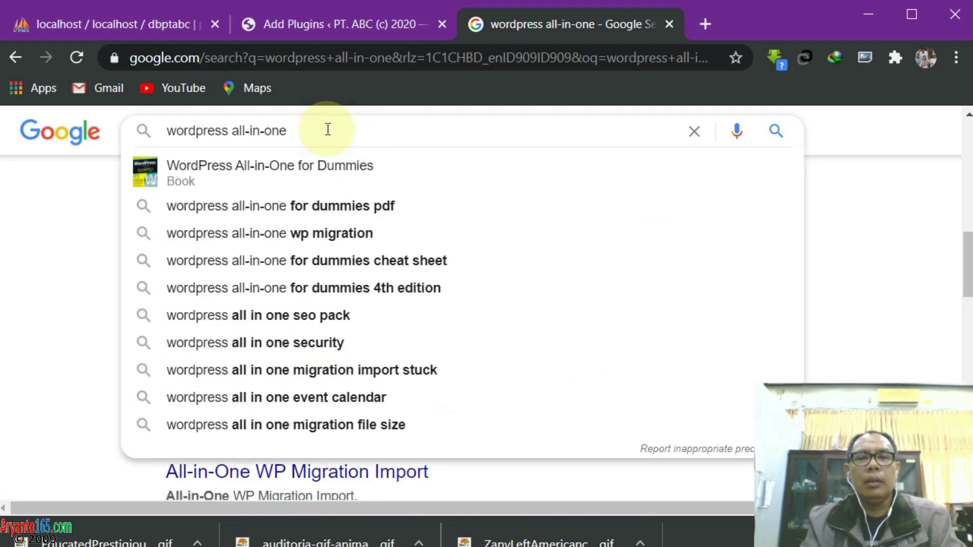
{"action": "type", "text": "security"}
{"action": "key", "text": "Return"}
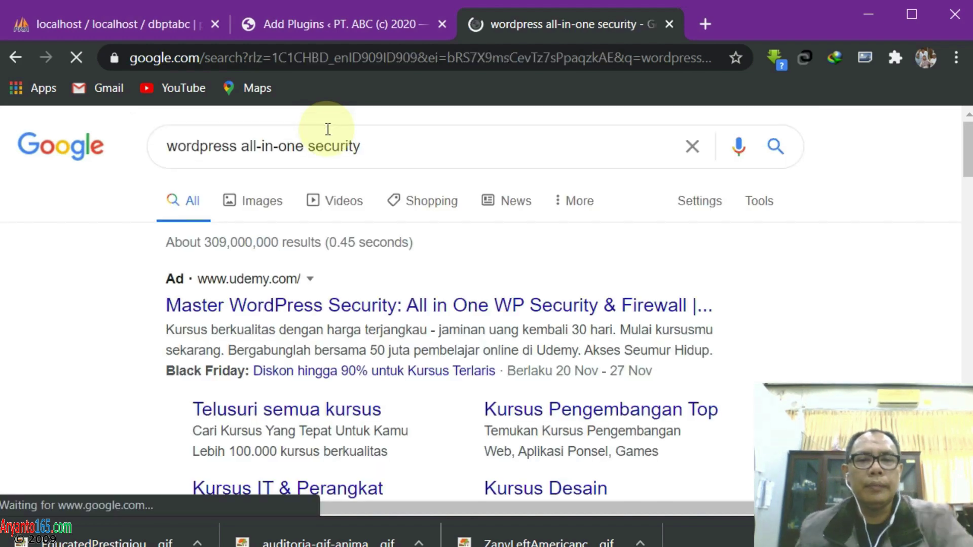
{"action": "scroll", "coordinate": [367, 242], "scroll_direction": "down", "scroll_amount": 2}
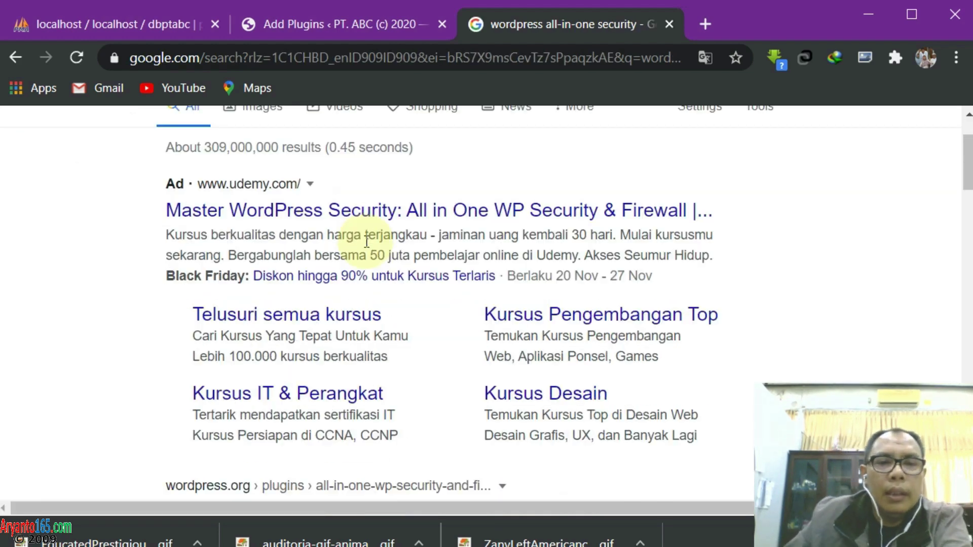
{"action": "scroll", "coordinate": [367, 243], "scroll_direction": "down", "scroll_amount": 5}
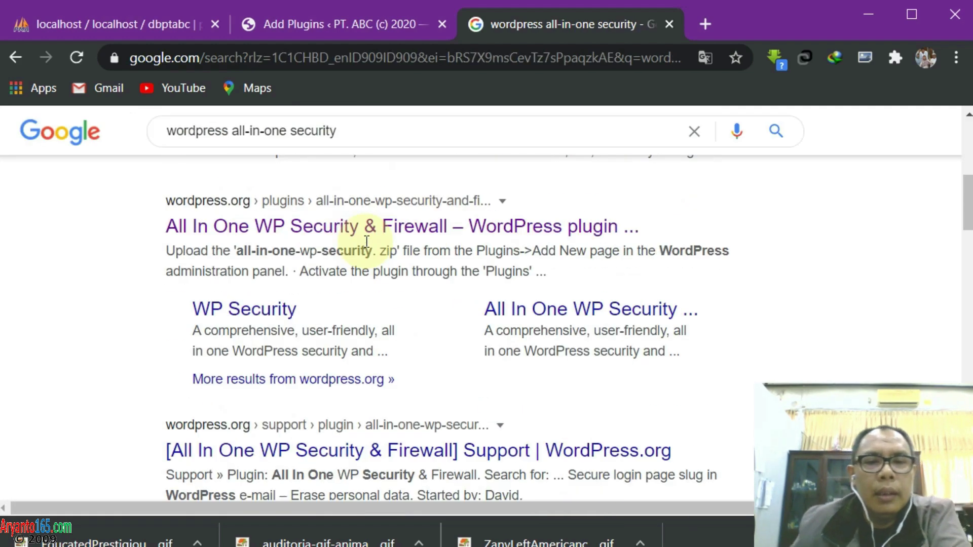
{"action": "left_click", "coordinate": [304, 236]}
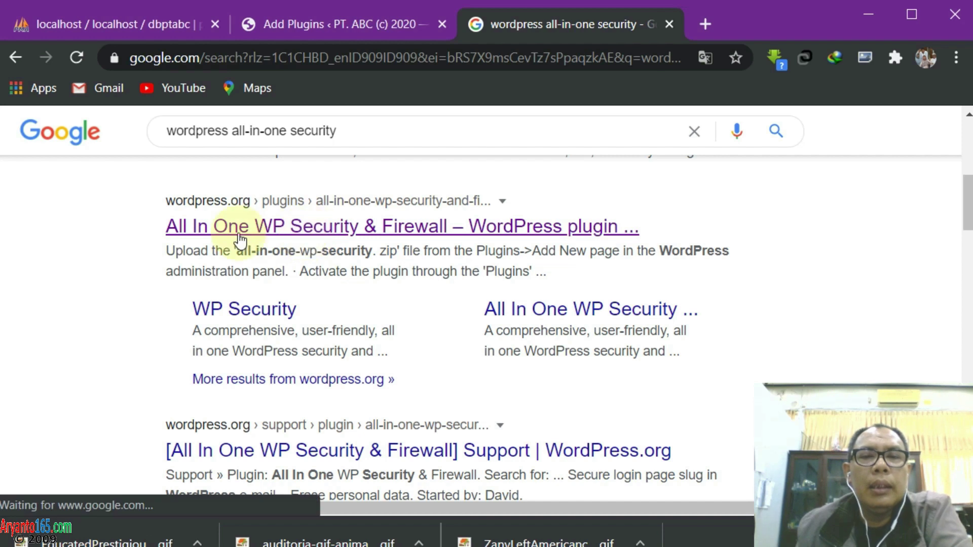
Review the All In One WP Security & Firewall page on wordpress.org and download its zip
{"action": "left_click", "coordinate": [448, 237]}
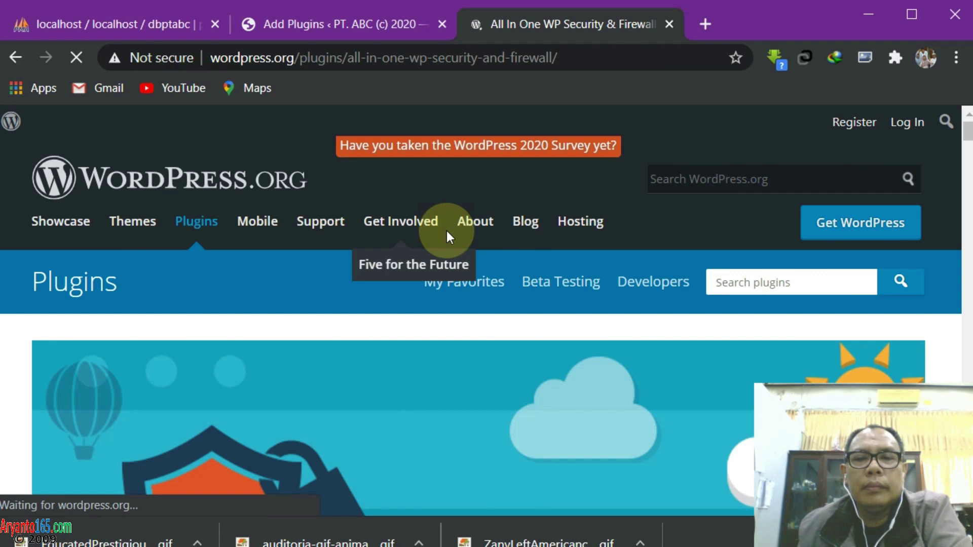
{"action": "scroll", "coordinate": [578, 324], "scroll_direction": "down", "scroll_amount": 4}
{"action": "scroll", "coordinate": [578, 318], "scroll_direction": "down", "scroll_amount": 4}
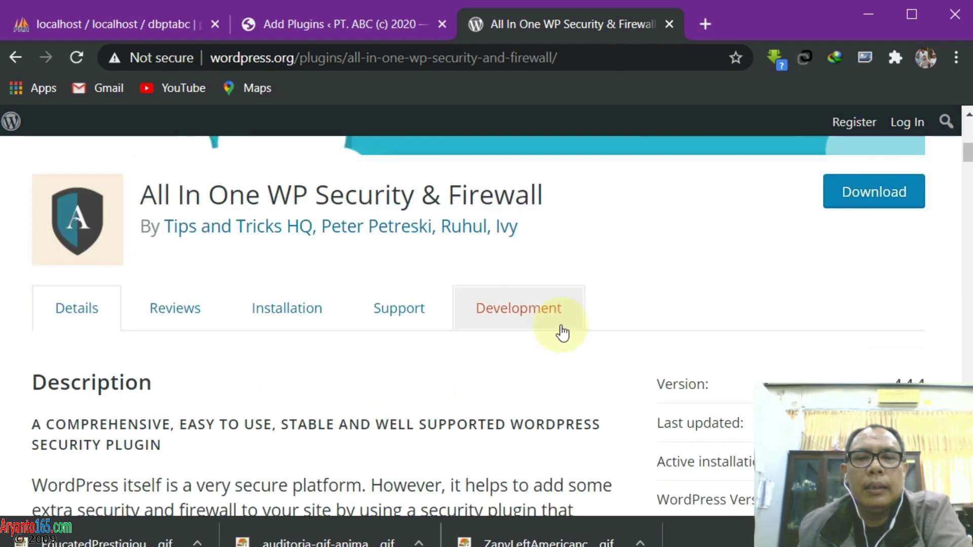
{"action": "scroll", "coordinate": [528, 277], "scroll_direction": "down", "scroll_amount": 6}
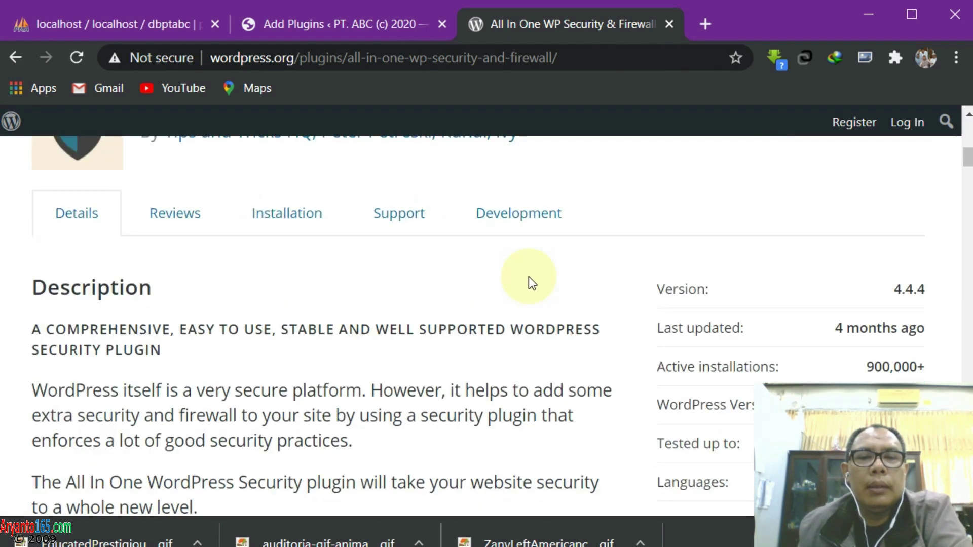
{"action": "scroll", "coordinate": [528, 278], "scroll_direction": "up", "scroll_amount": 5}
{"action": "scroll", "coordinate": [528, 275], "scroll_direction": "up", "scroll_amount": 3}
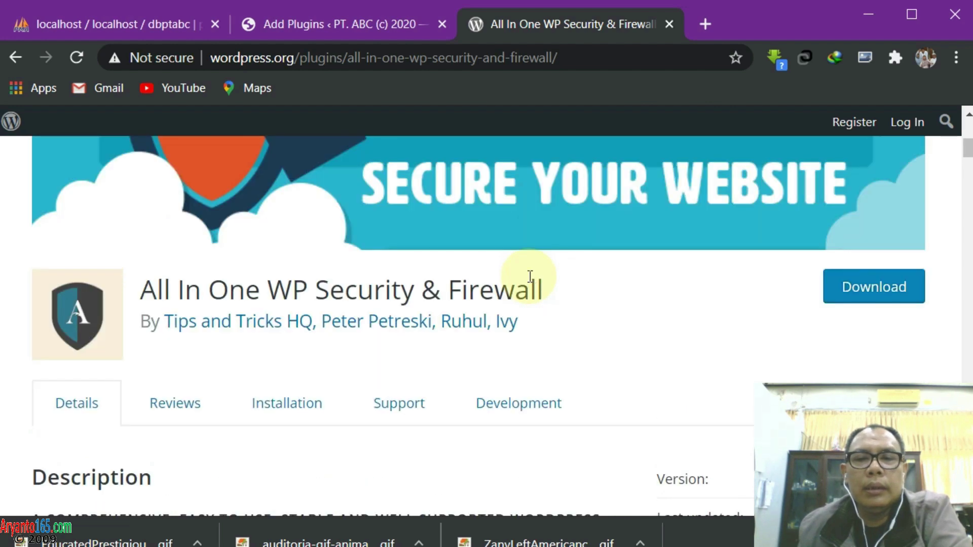
{"action": "scroll", "coordinate": [529, 277], "scroll_direction": "down", "scroll_amount": 9}
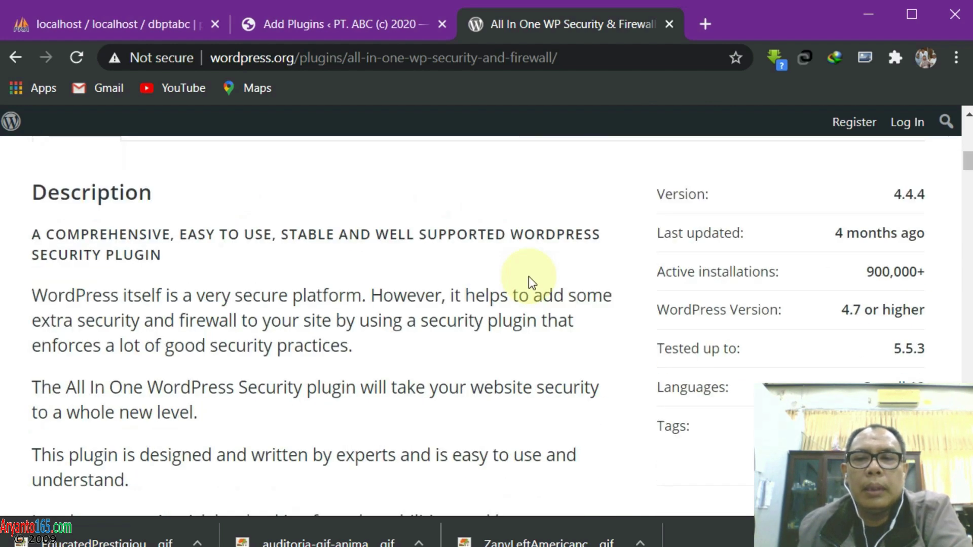
{"action": "scroll", "coordinate": [528, 275], "scroll_direction": "down", "scroll_amount": 5}
{"action": "scroll", "coordinate": [528, 275], "scroll_direction": "up", "scroll_amount": 17}
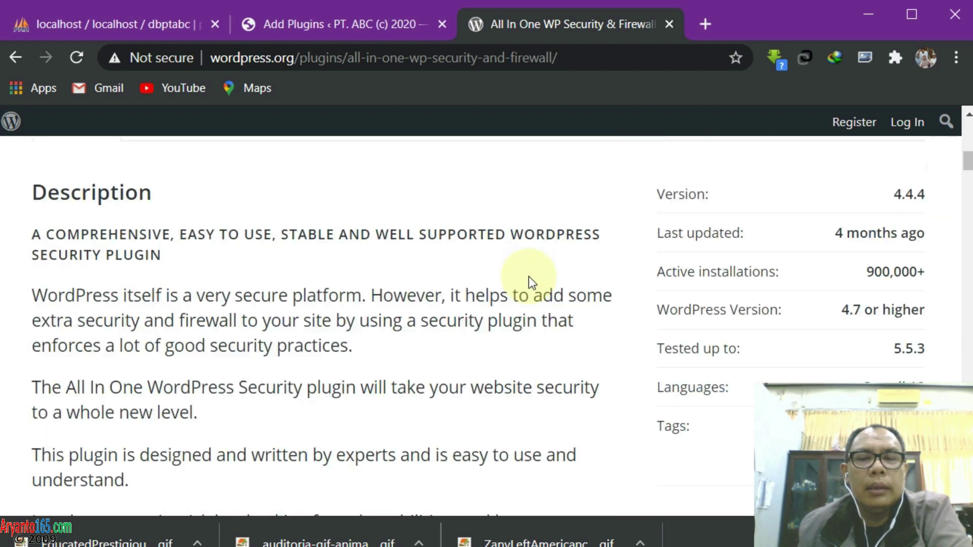
{"action": "scroll", "coordinate": [816, 259], "scroll_direction": "down", "scroll_amount": 8}
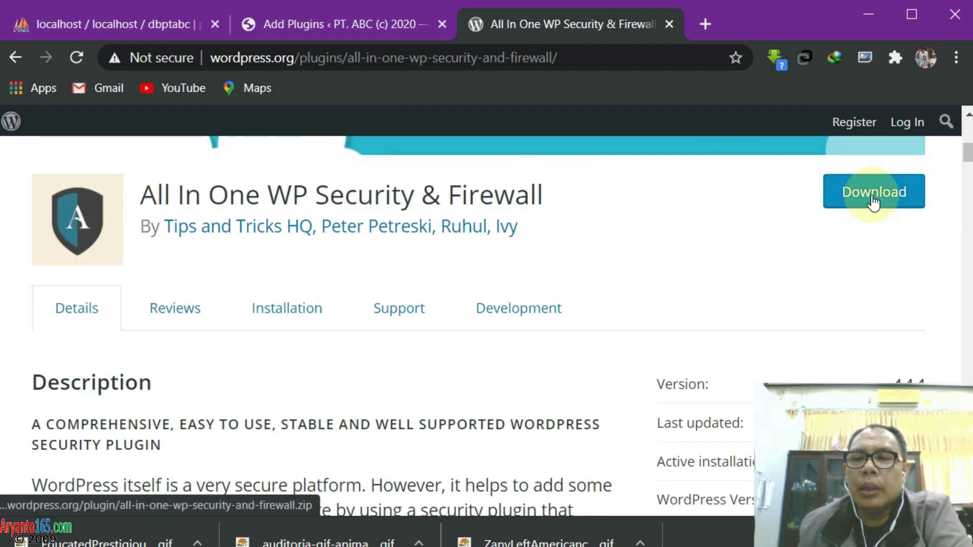
{"action": "left_click", "coordinate": [873, 201]}
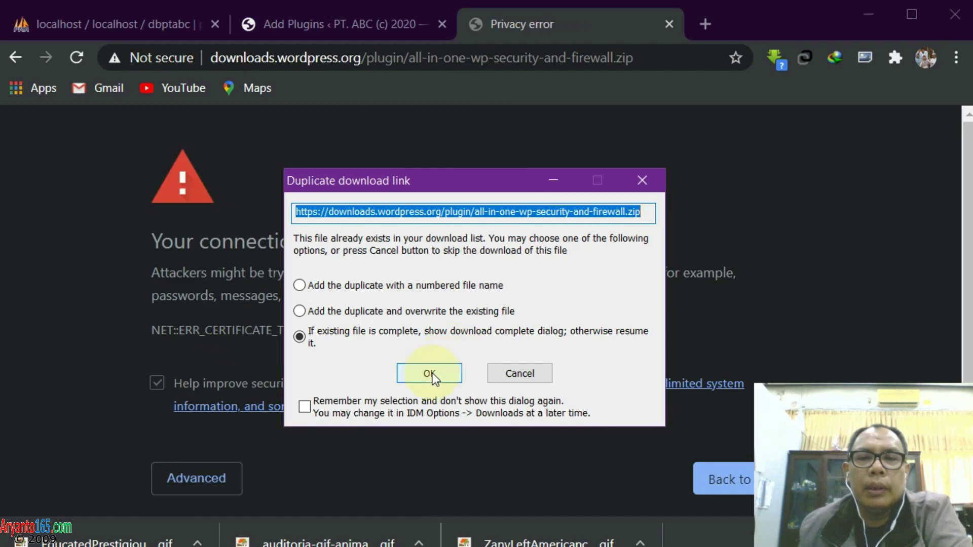
Let IDM finish, then move all-in-one-wp-security-and-firewall.zip into usbwebserver's source folder
{"action": "left_click", "coordinate": [430, 375]}
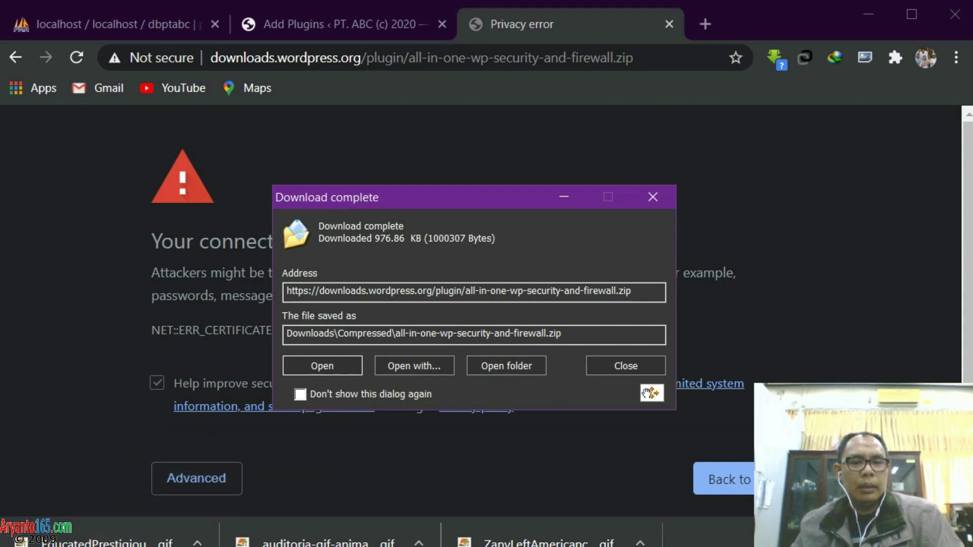
{"action": "left_click", "coordinate": [322, 365]}
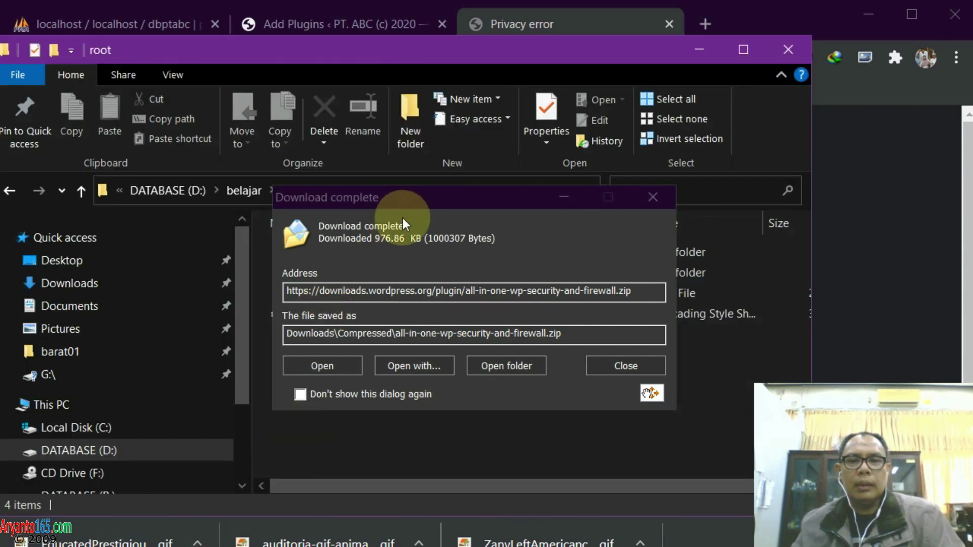
{"action": "left_click_drag", "start_coordinate": [433, 202], "coordinate": [672, 115]}
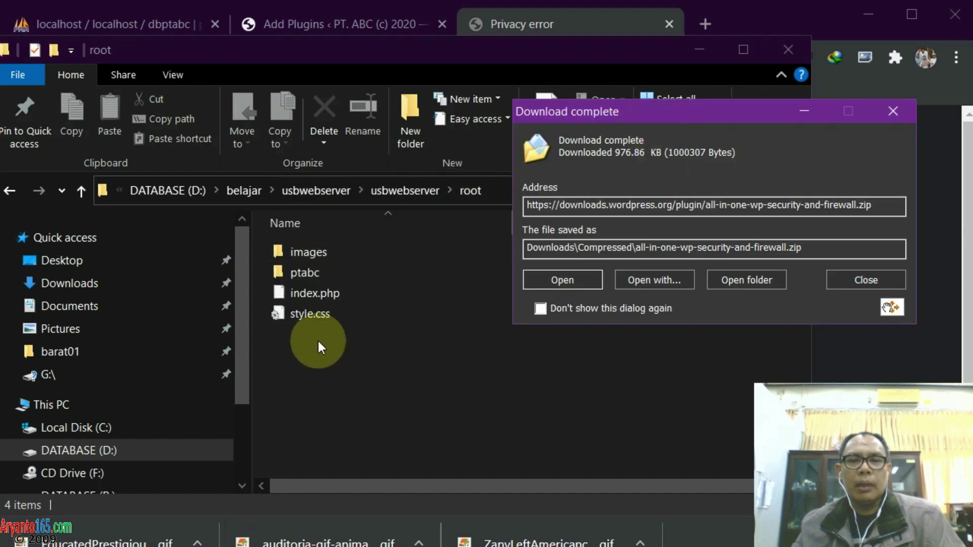
{"action": "left_click", "coordinate": [82, 191]}
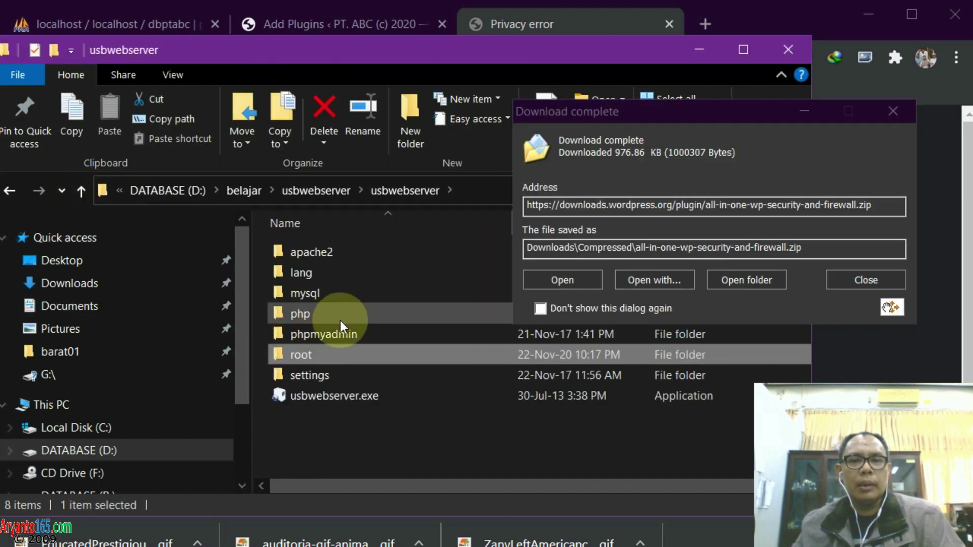
{"action": "left_click", "coordinate": [77, 191]}
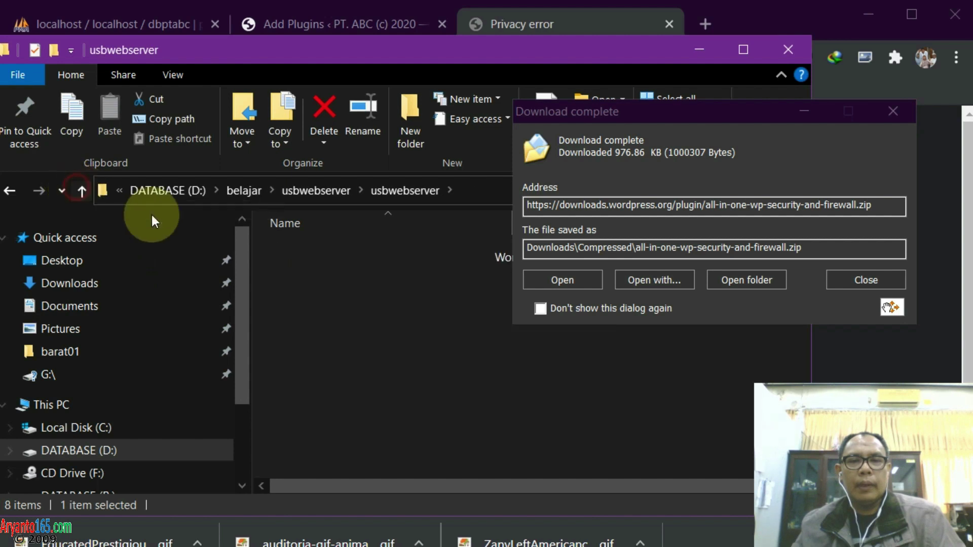
{"action": "double_click", "coordinate": [302, 252]}
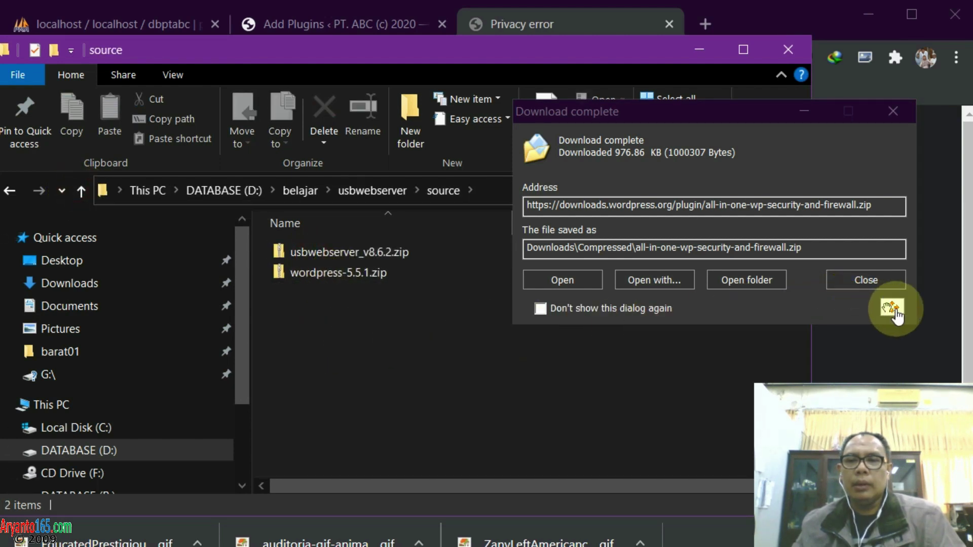
{"action": "left_click_drag", "start_coordinate": [896, 310], "coordinate": [604, 411]}
{"action": "left_click", "coordinate": [865, 280]}
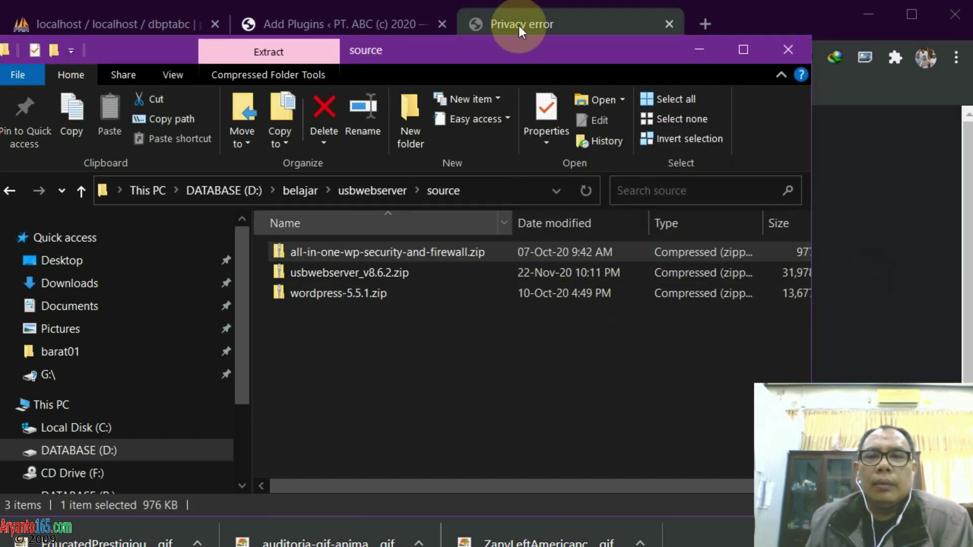
{"action": "left_click", "coordinate": [589, 20]}
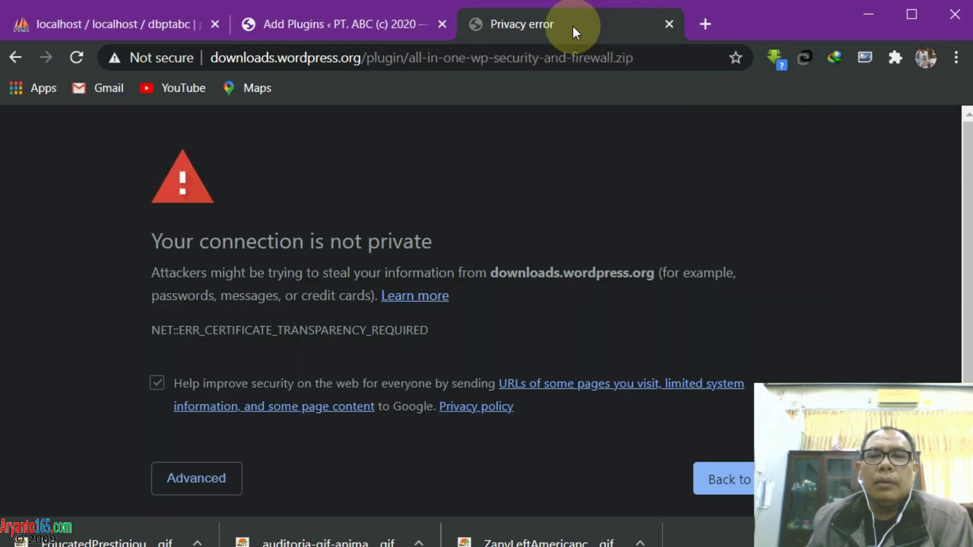
Search Google for 'sucuri wordpress' and scroll to the wordpress.org Sucuri Security result
{"action": "left_click", "coordinate": [644, 56]}
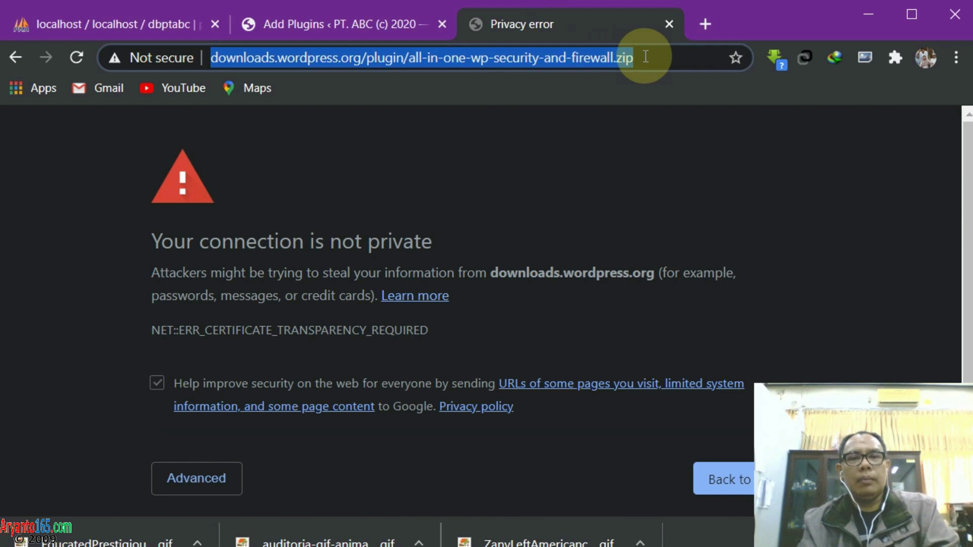
{"action": "type", "text": "sucu"}
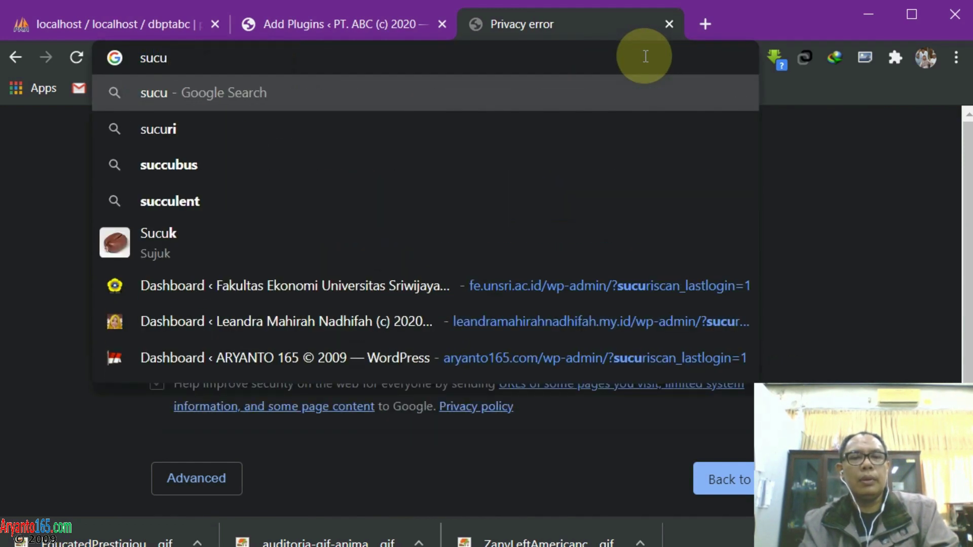
{"action": "type", "text": "i"}
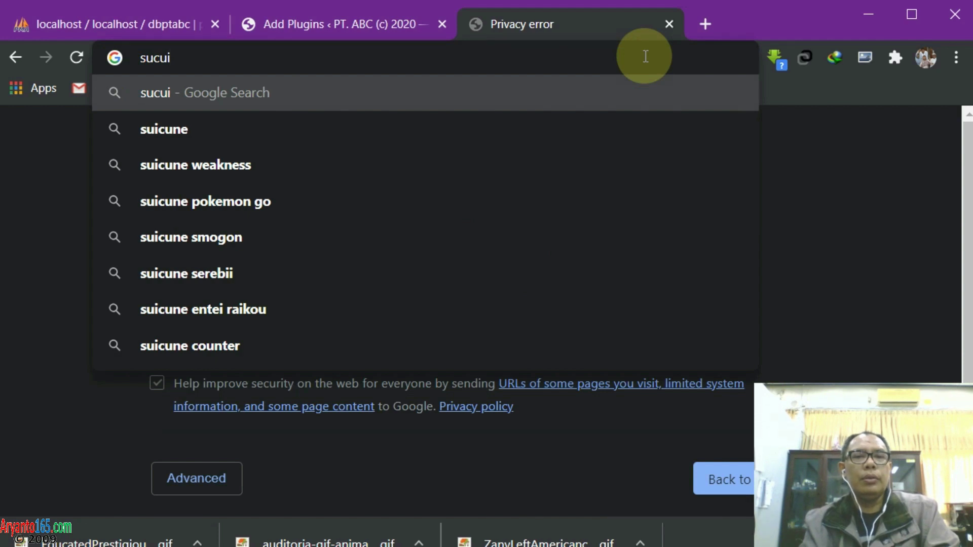
{"action": "key", "text": "BackSpace"}
{"action": "type", "text": "ri"}
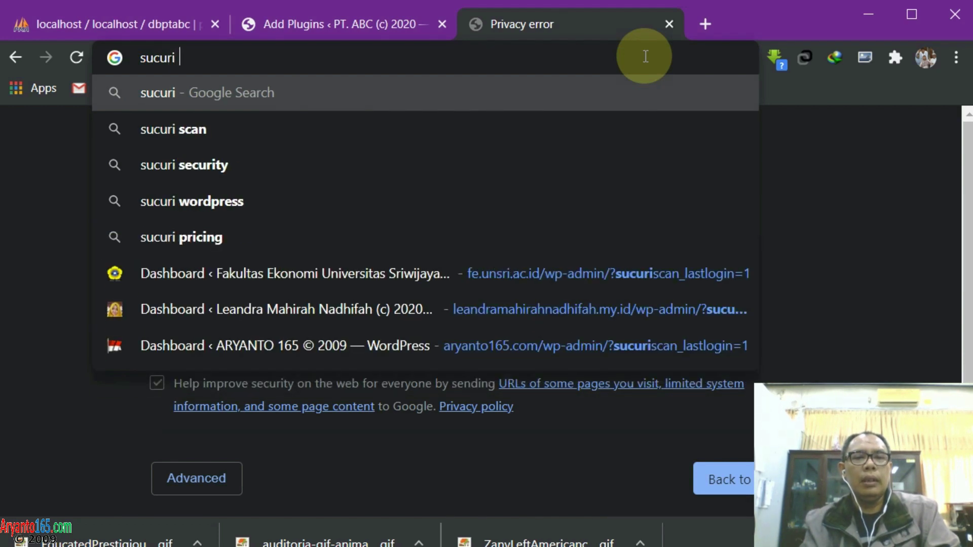
{"action": "type", "text": " wordpress"}
{"action": "key", "text": "Return"}
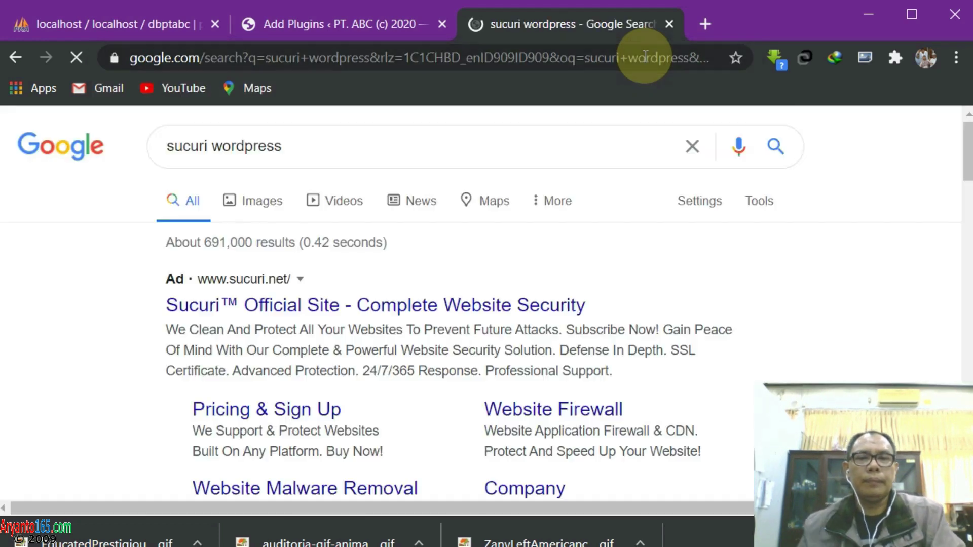
{"action": "scroll", "coordinate": [479, 238], "scroll_direction": "down", "scroll_amount": 5}
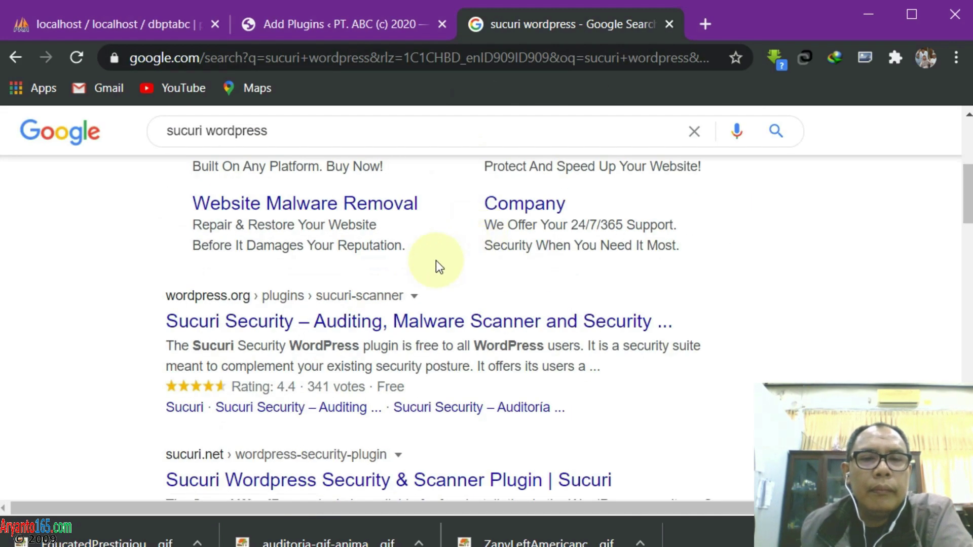
Download the Sucuri Security plugin zip from its wordpress.org page through IDM
{"action": "left_click", "coordinate": [418, 324]}
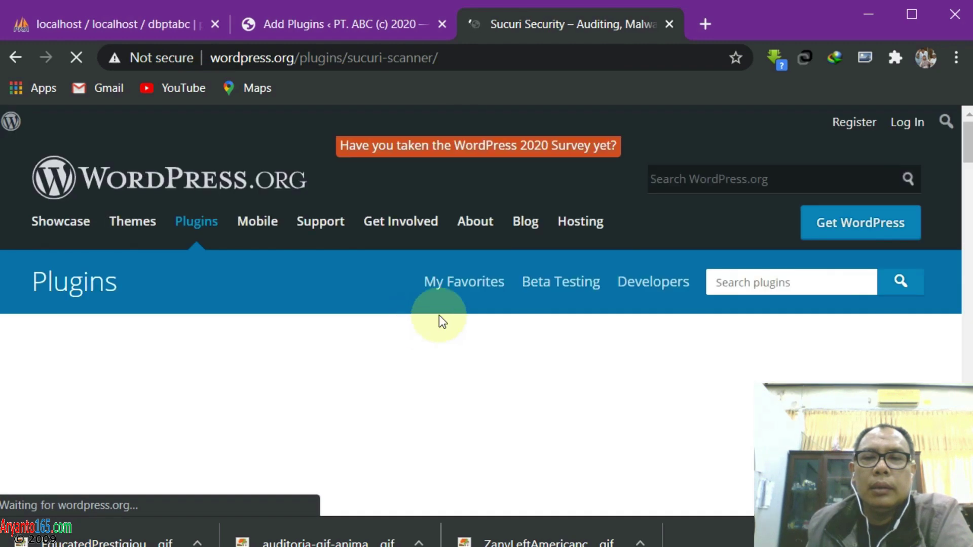
{"action": "scroll", "coordinate": [651, 346], "scroll_direction": "down", "scroll_amount": 7}
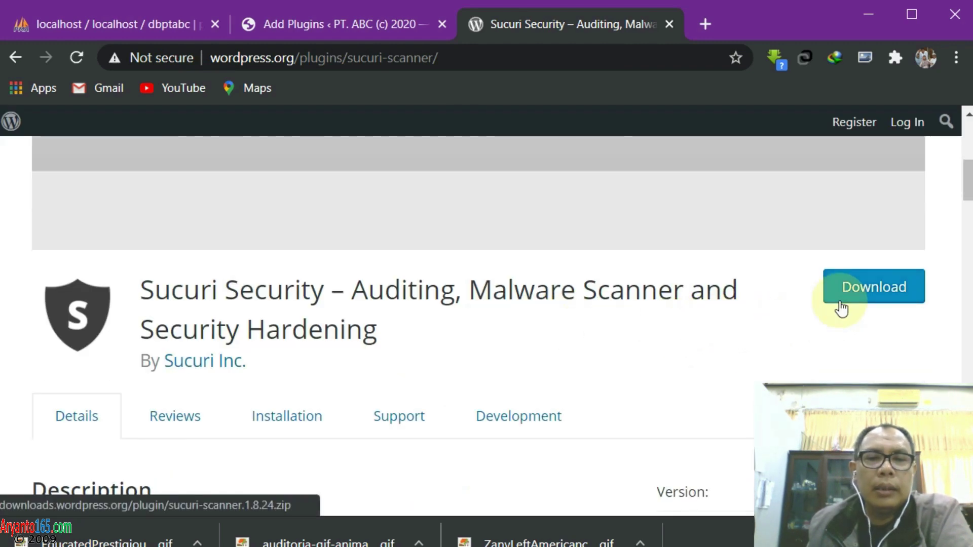
{"action": "left_click", "coordinate": [858, 298]}
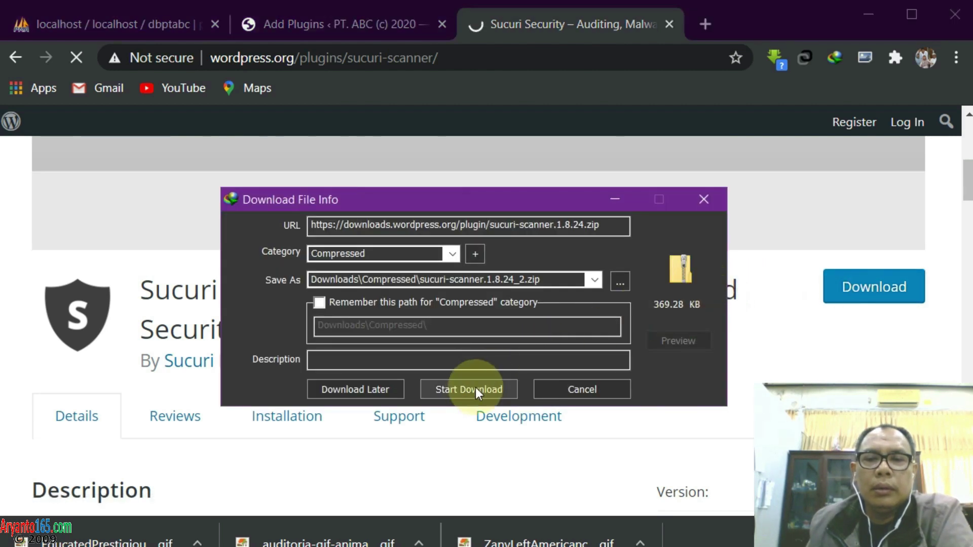
{"action": "left_click", "coordinate": [471, 387]}
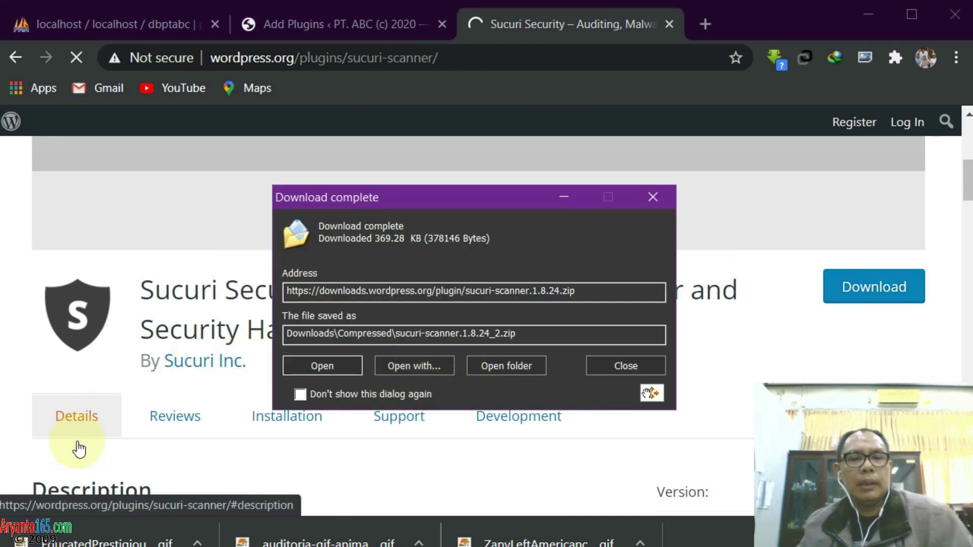
Move sucuri-scanner.1.8.24_2.zip from the IDM notice into the source folder
{"action": "key", "text": "alt+Tab"}
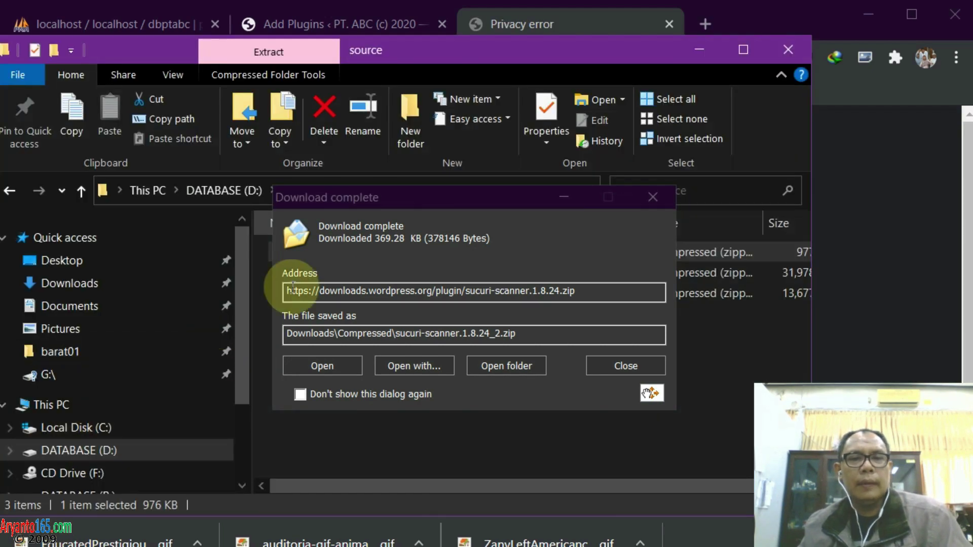
{"action": "left_click_drag", "start_coordinate": [447, 203], "coordinate": [654, 114]}
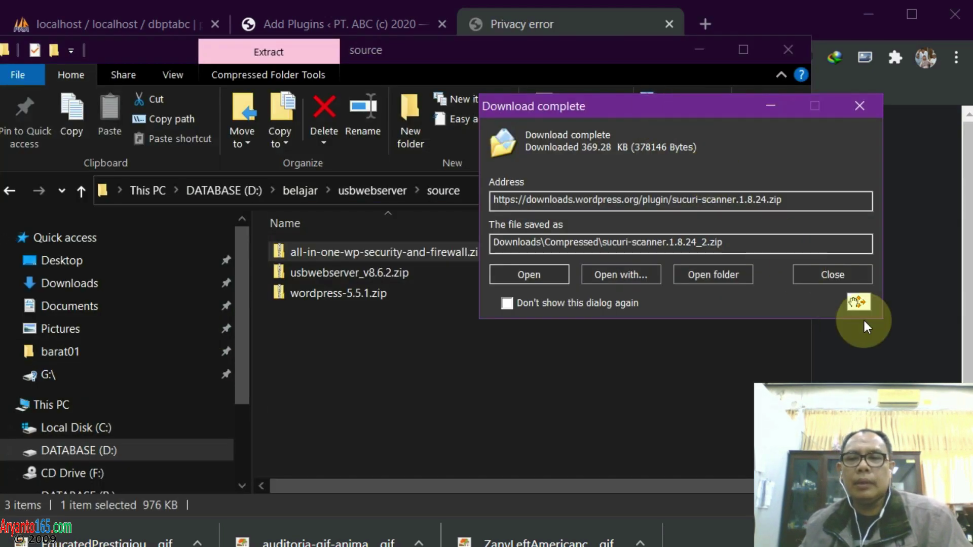
{"action": "left_click_drag", "start_coordinate": [858, 302], "coordinate": [549, 376]}
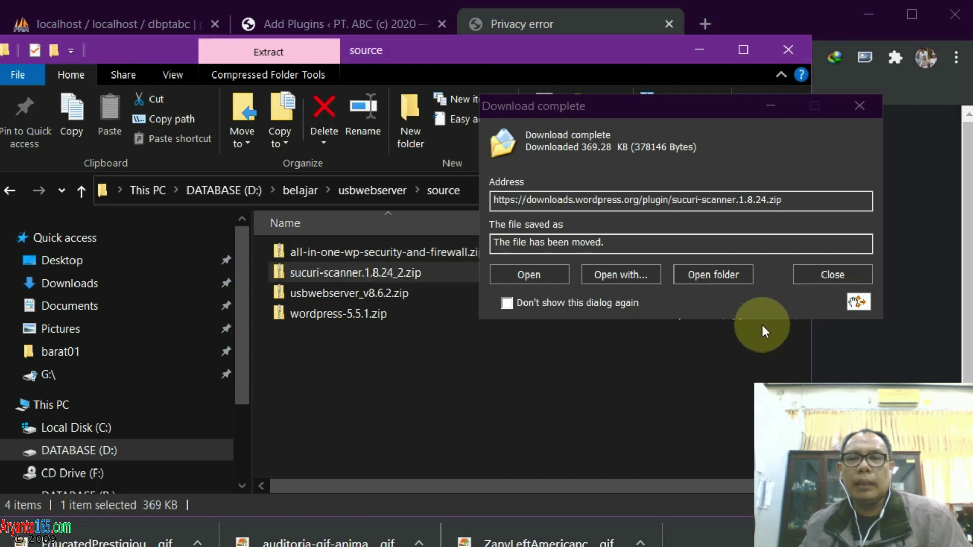
{"action": "left_click", "coordinate": [809, 279]}
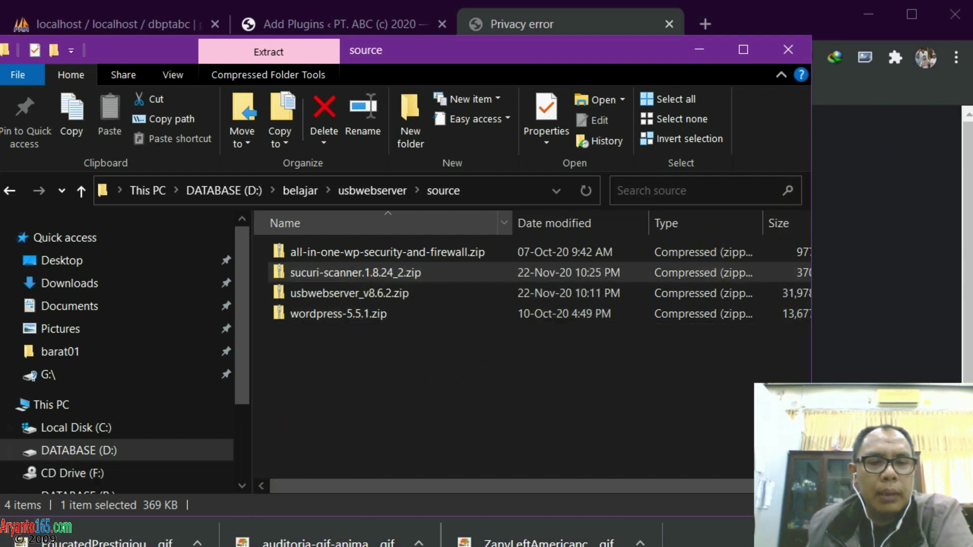
{"action": "key", "text": "alt+Tab"}
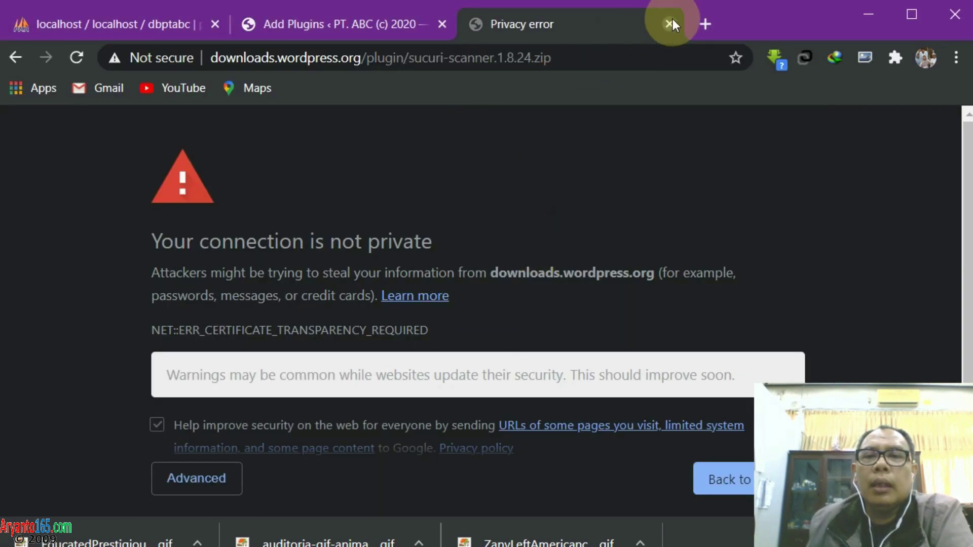
Close the privacy error tab and open the Upload Plugin panel on Add Plugins
{"action": "left_click", "coordinate": [670, 24]}
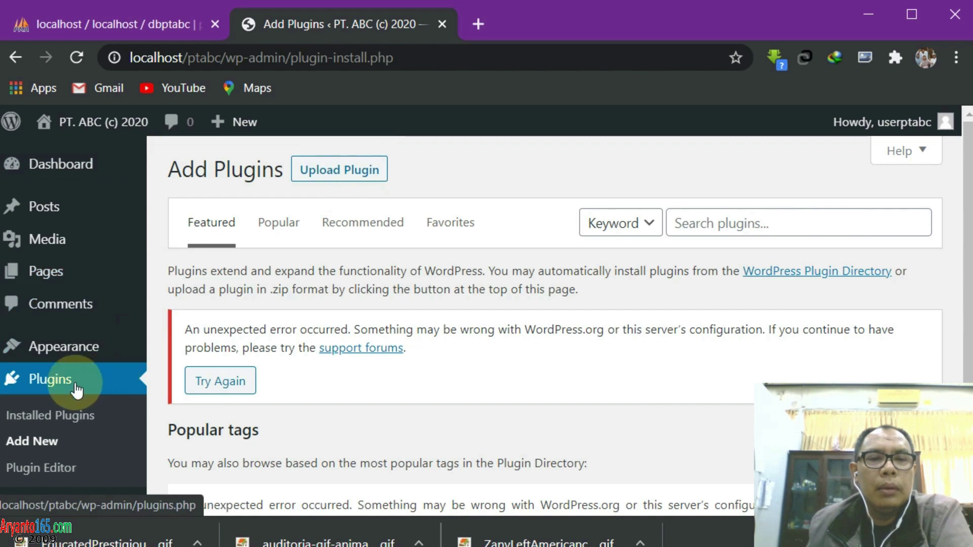
{"action": "scroll", "coordinate": [109, 390], "scroll_direction": "down", "scroll_amount": 2}
{"action": "scroll", "coordinate": [343, 294], "scroll_direction": "up", "scroll_amount": 2}
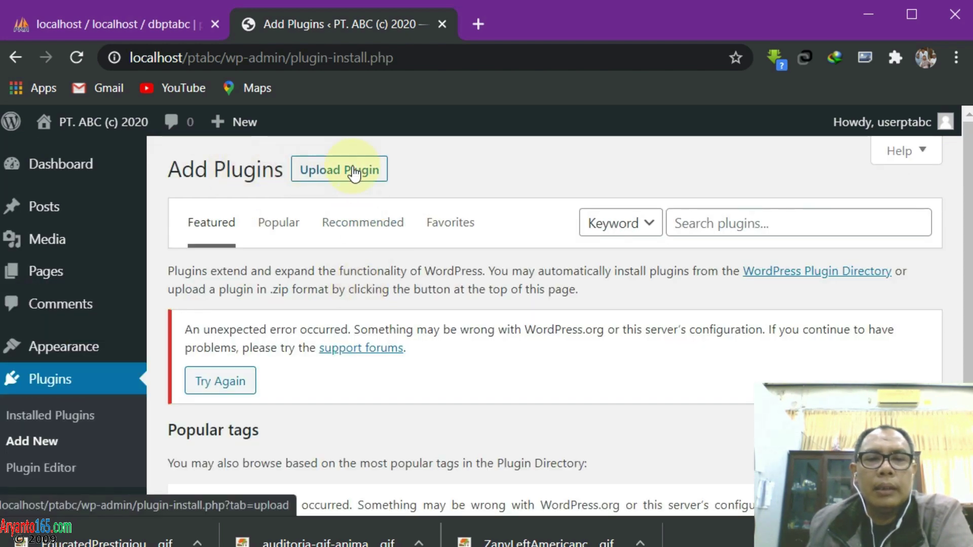
{"action": "left_click", "coordinate": [32, 445]}
{"action": "left_click", "coordinate": [327, 176]}
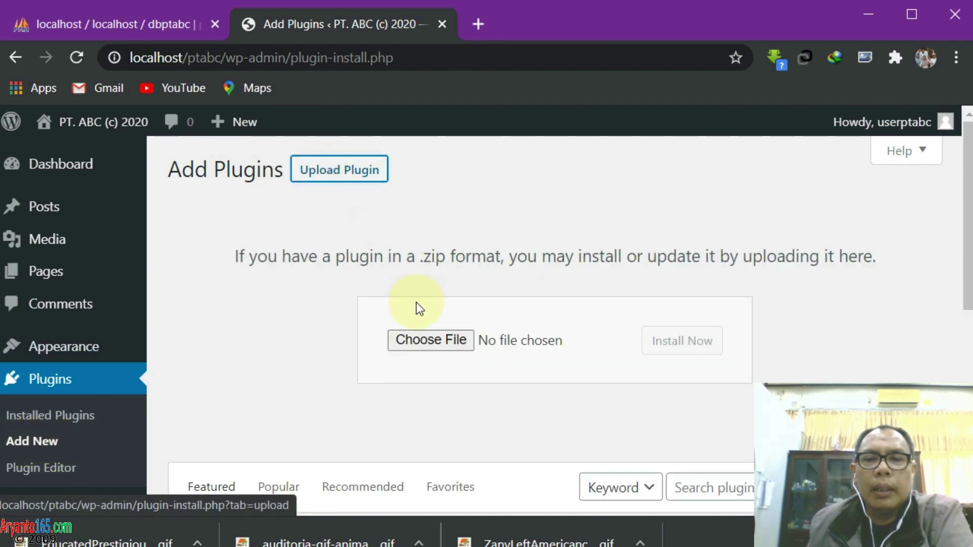
Choose sucuri-scanner.1.8.24_2.zip from D:\belajar\usbwebserver\source for upload
{"action": "left_click", "coordinate": [425, 339]}
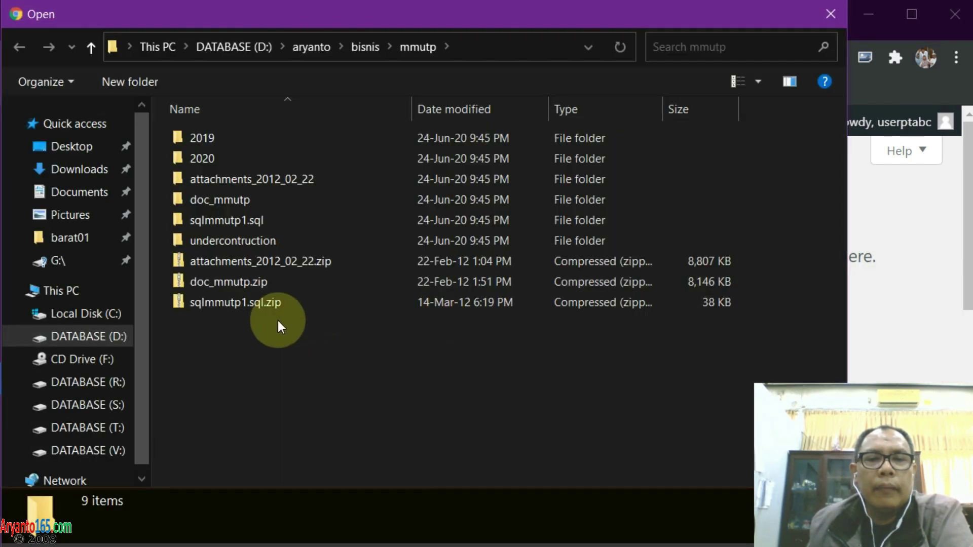
{"action": "left_click", "coordinate": [90, 340]}
{"action": "double_click", "coordinate": [211, 282]}
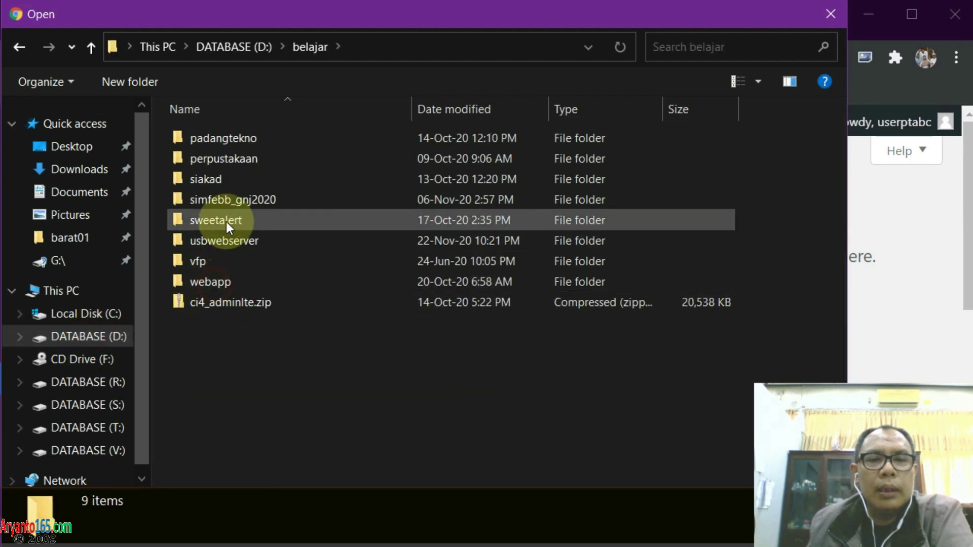
{"action": "double_click", "coordinate": [232, 241]}
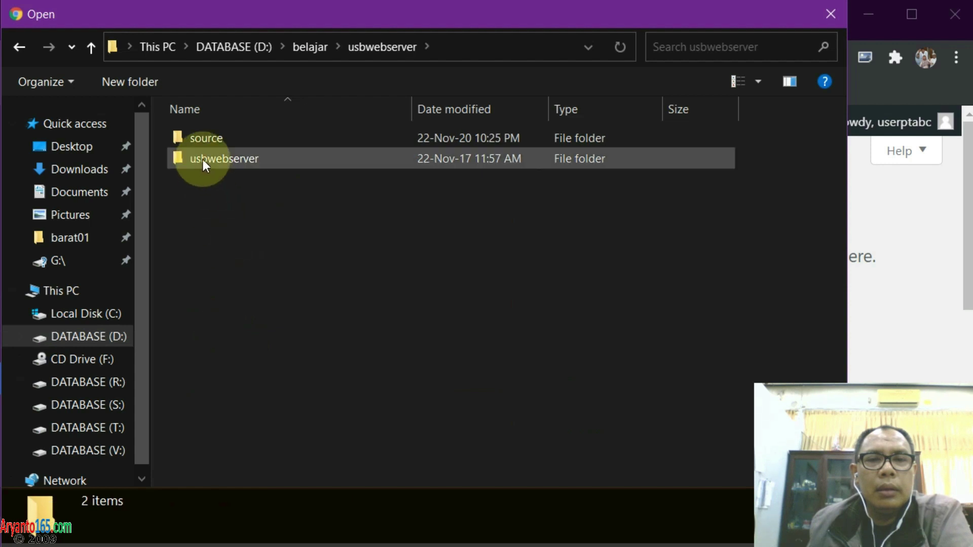
{"action": "double_click", "coordinate": [204, 140]}
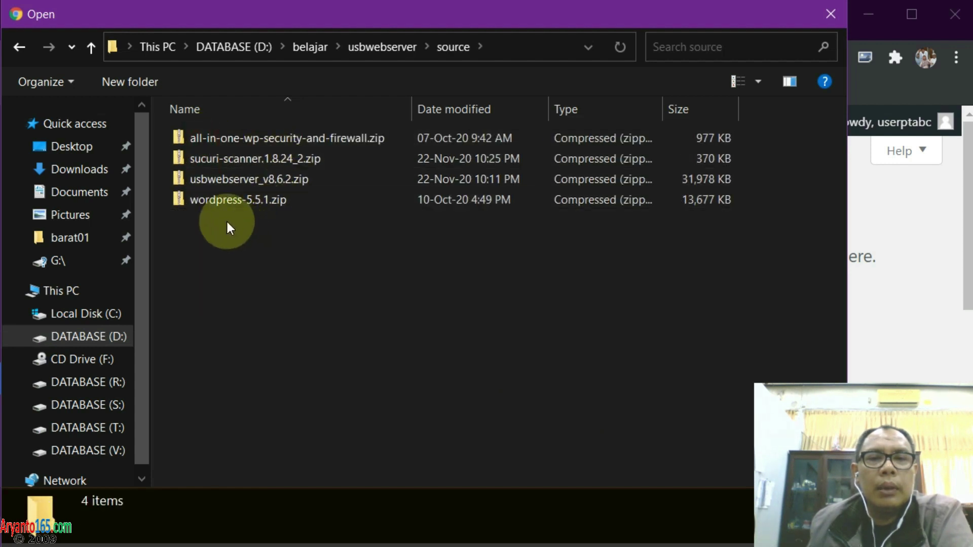
{"action": "left_click", "coordinate": [212, 160]}
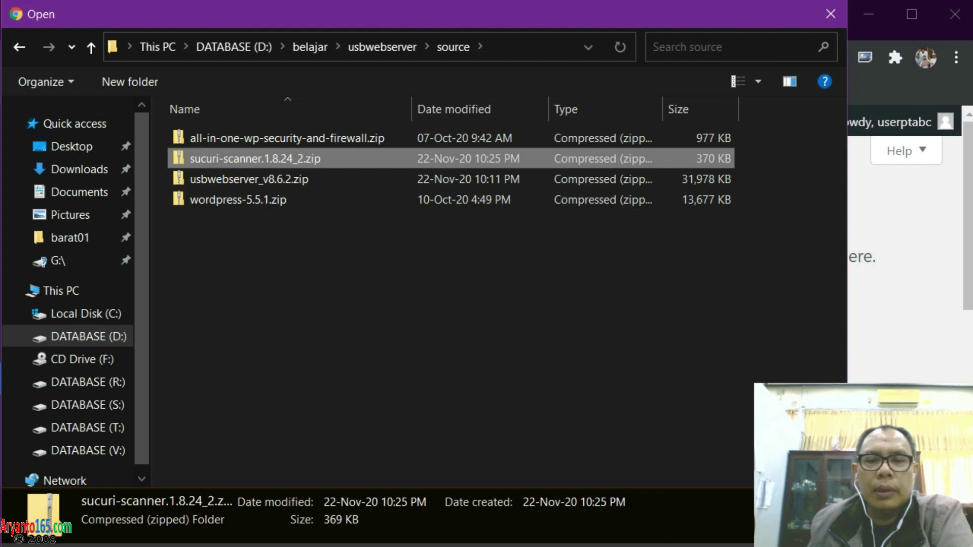
{"action": "key", "text": "Return"}
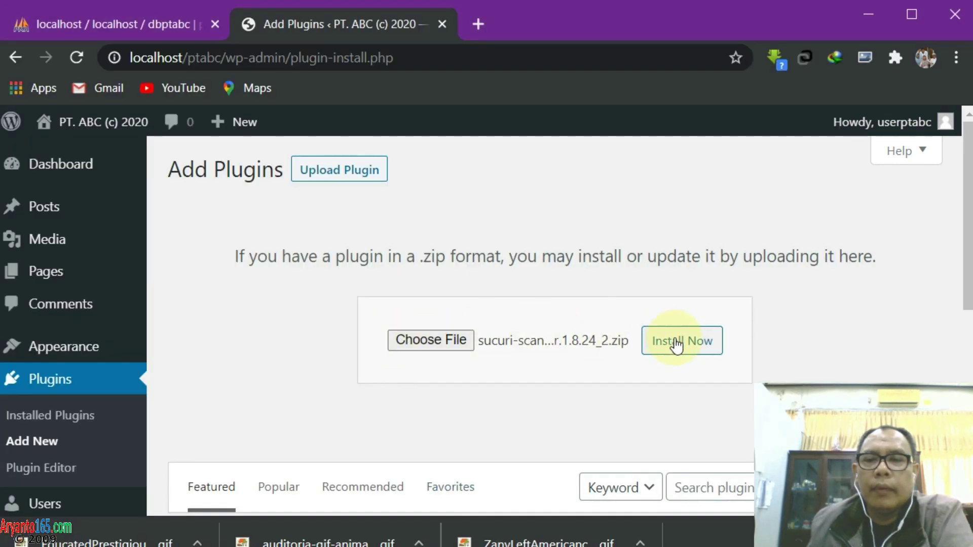
Install and activate Sucuri Security, then reopen the Upload Plugin panel
{"action": "left_click", "coordinate": [675, 343]}
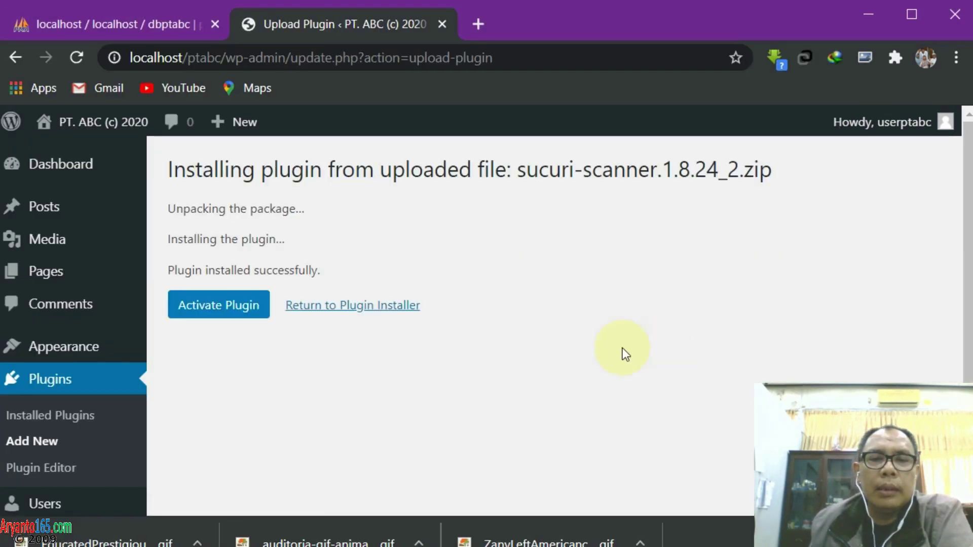
{"action": "left_click", "coordinate": [223, 315]}
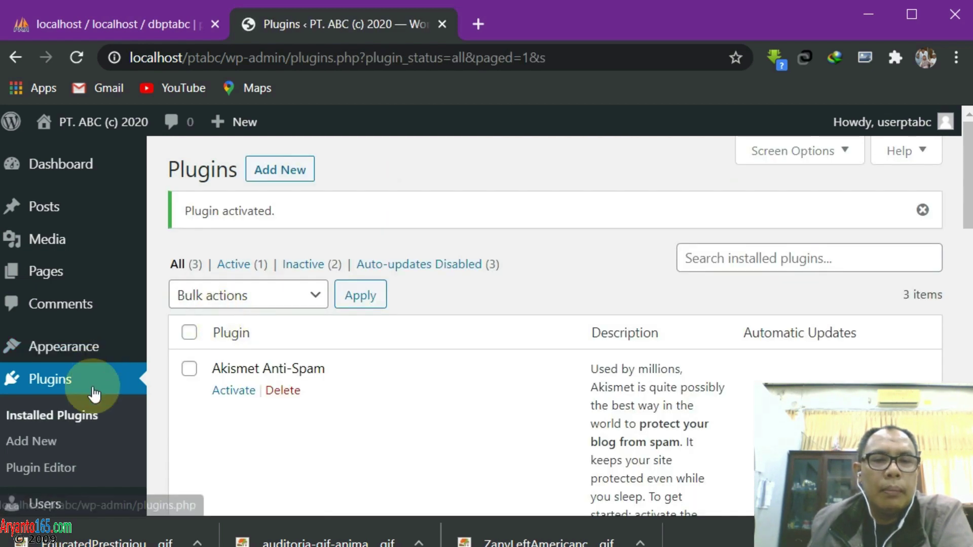
{"action": "scroll", "coordinate": [94, 395], "scroll_direction": "down", "scroll_amount": 3}
{"action": "scroll", "coordinate": [92, 393], "scroll_direction": "down", "scroll_amount": 2}
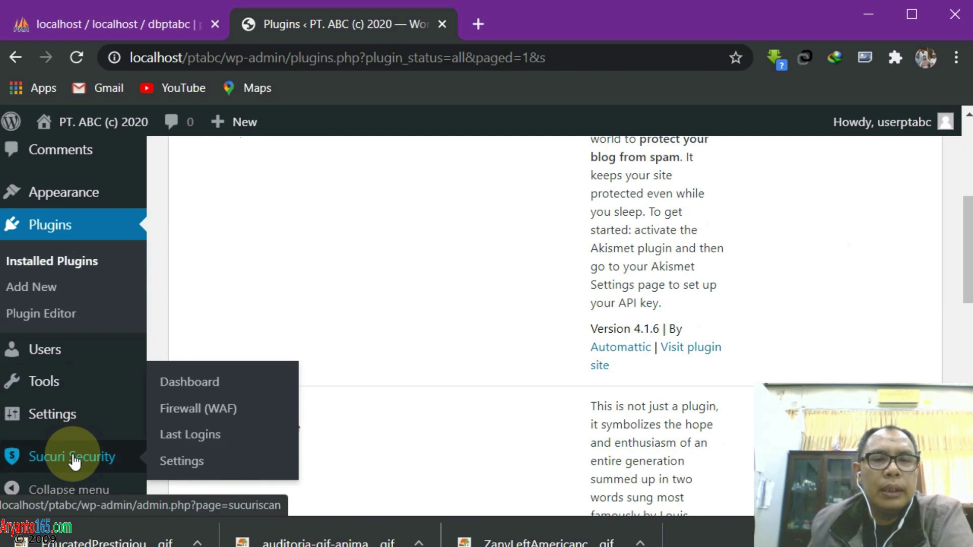
{"action": "left_click", "coordinate": [31, 287]}
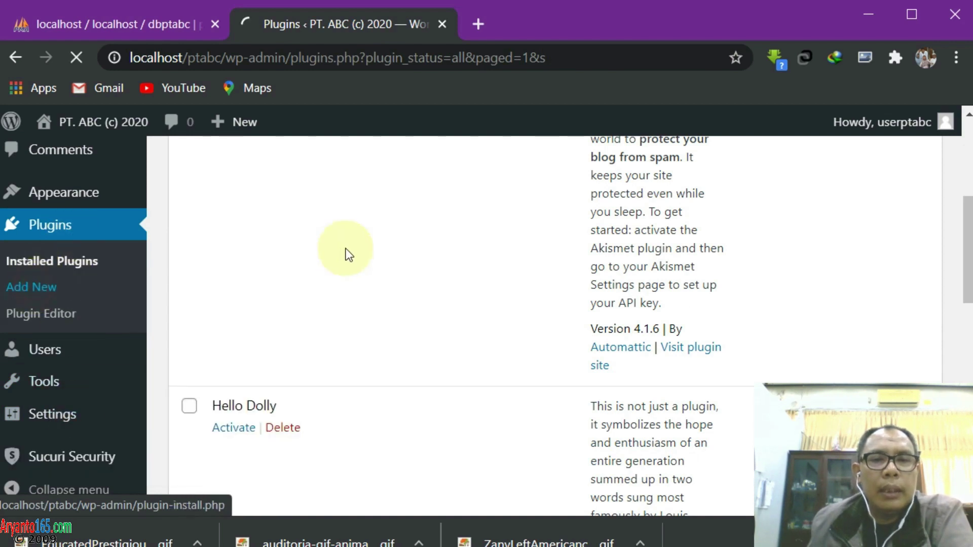
{"action": "left_click", "coordinate": [341, 175]}
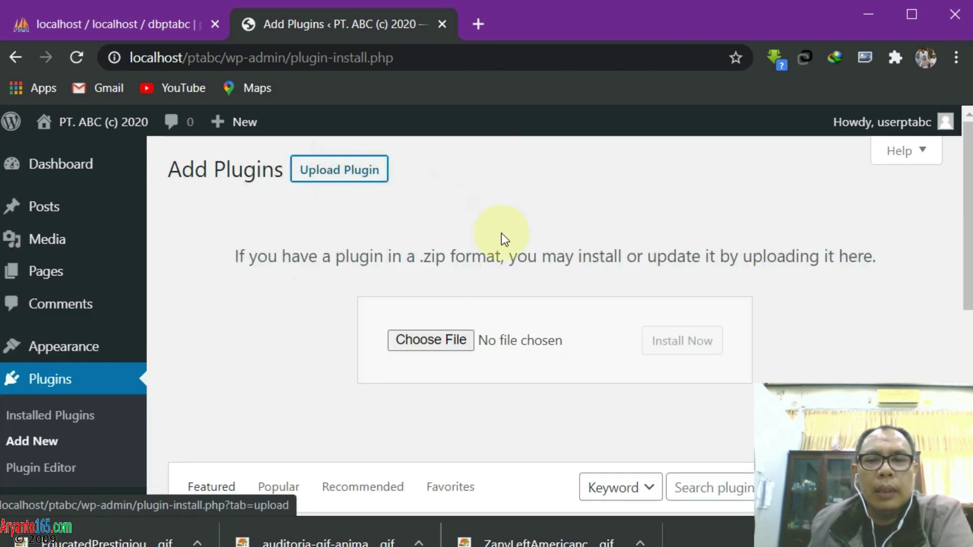
Upload all-in-one-wp-security-and-firewall.zip as a plugin, install it, and activate it
{"action": "left_click", "coordinate": [434, 339]}
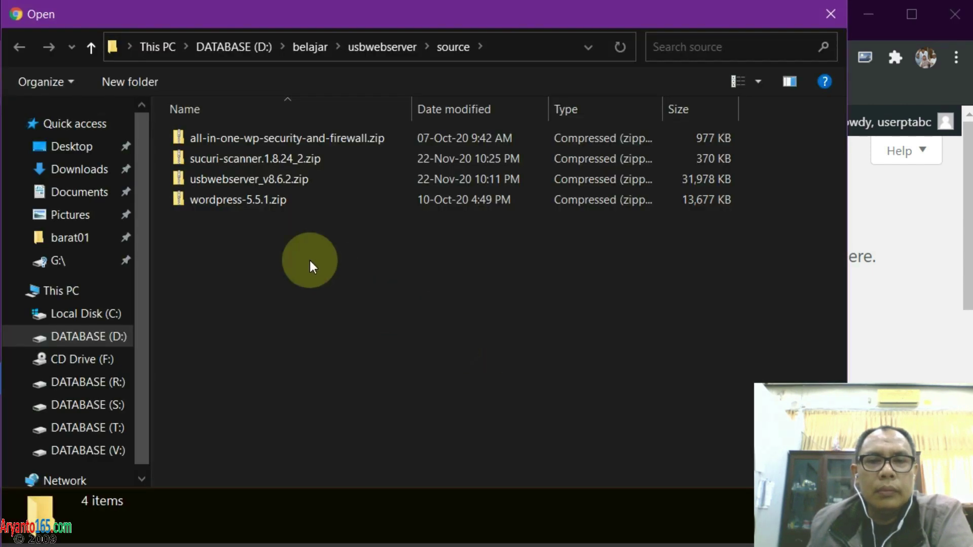
{"action": "left_click", "coordinate": [234, 142]}
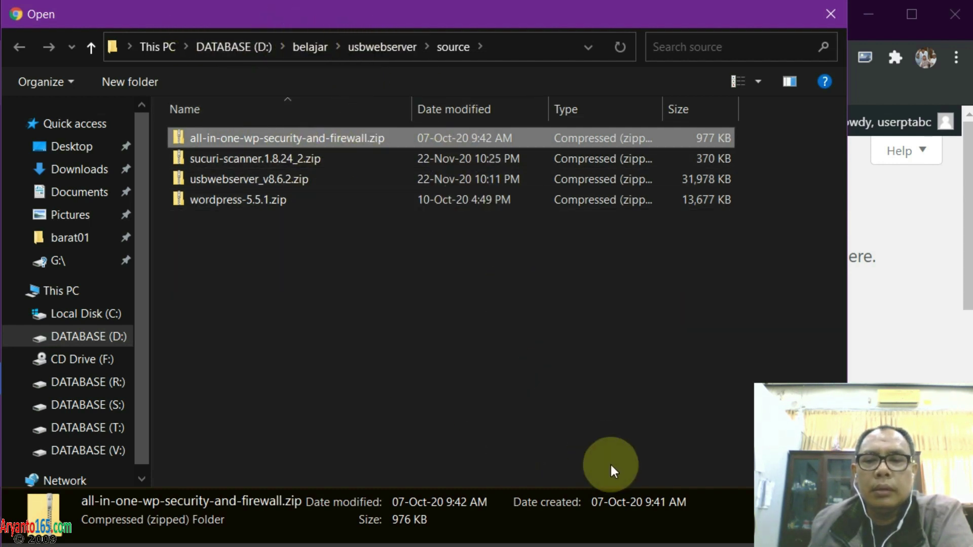
{"action": "left_click_drag", "start_coordinate": [443, 19], "coordinate": [500, 44]}
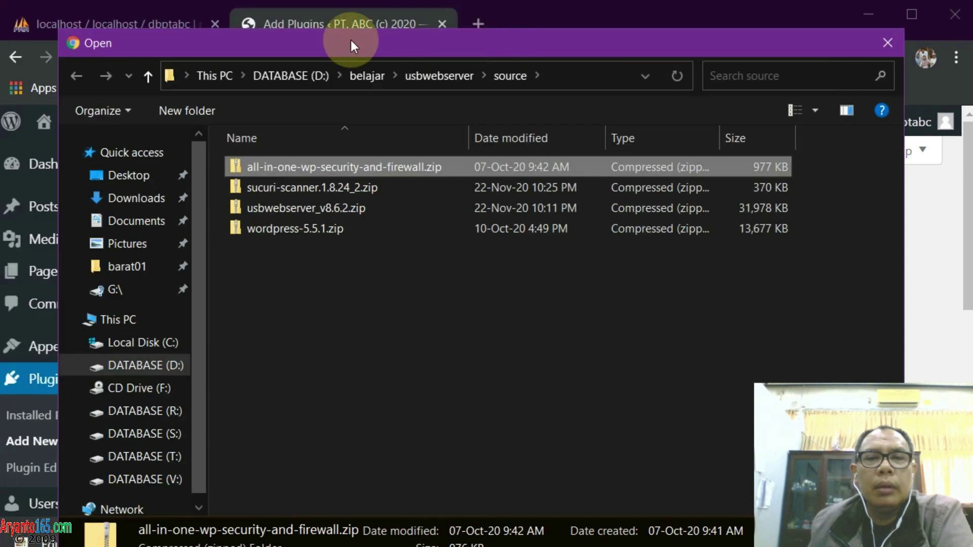
{"action": "left_click_drag", "start_coordinate": [66, 26], "coordinate": [294, 181]}
{"action": "left_click_drag", "start_coordinate": [420, 190], "coordinate": [256, 42]}
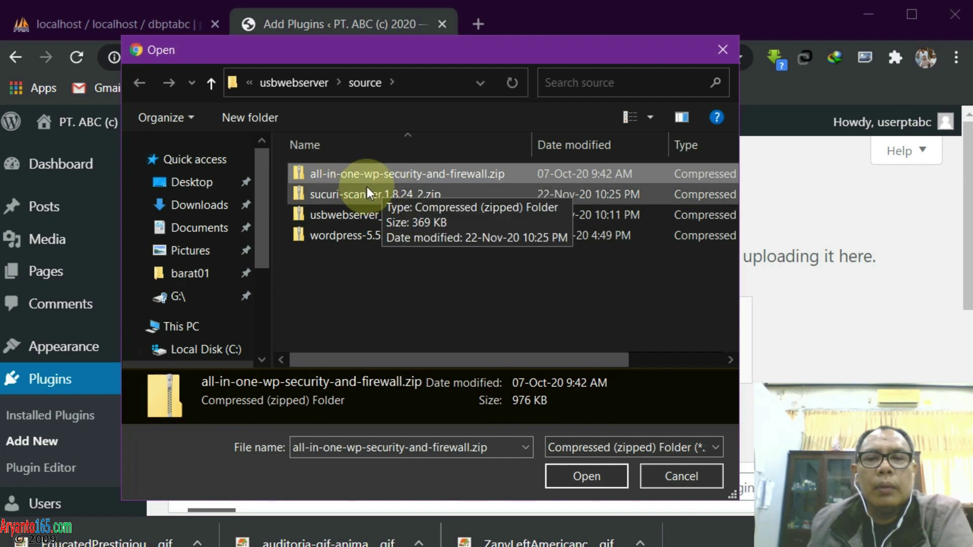
{"action": "left_click", "coordinate": [347, 196]}
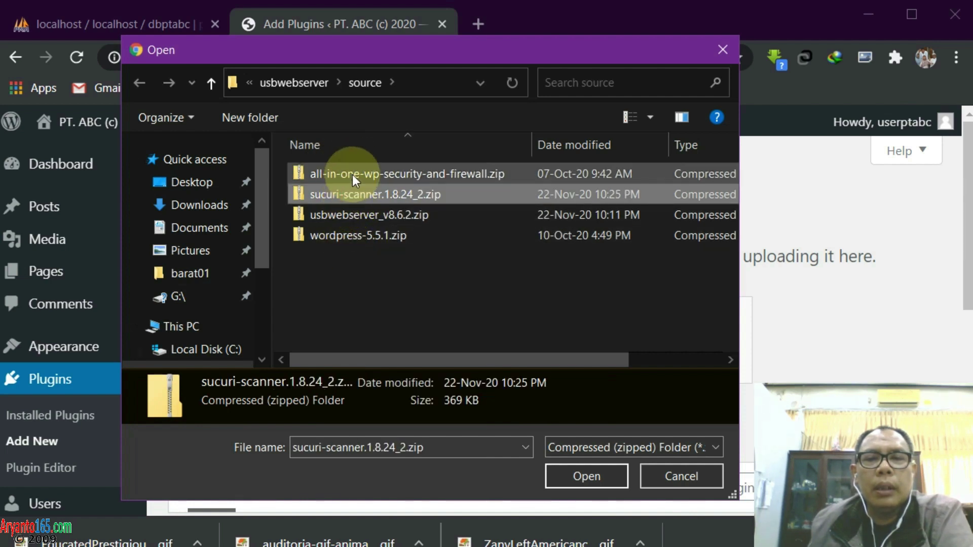
{"action": "left_click", "coordinate": [352, 174]}
{"action": "left_click", "coordinate": [588, 476]}
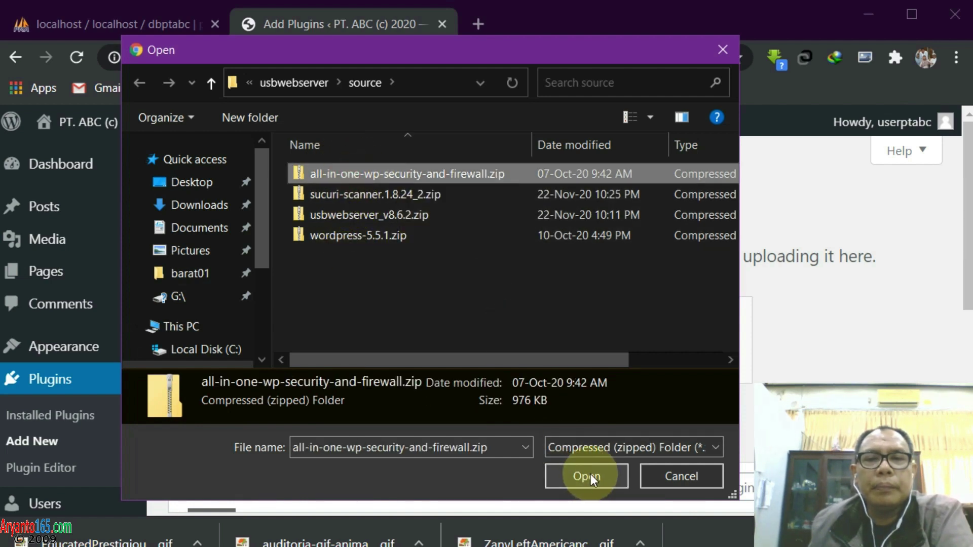
{"action": "left_click", "coordinate": [590, 477]}
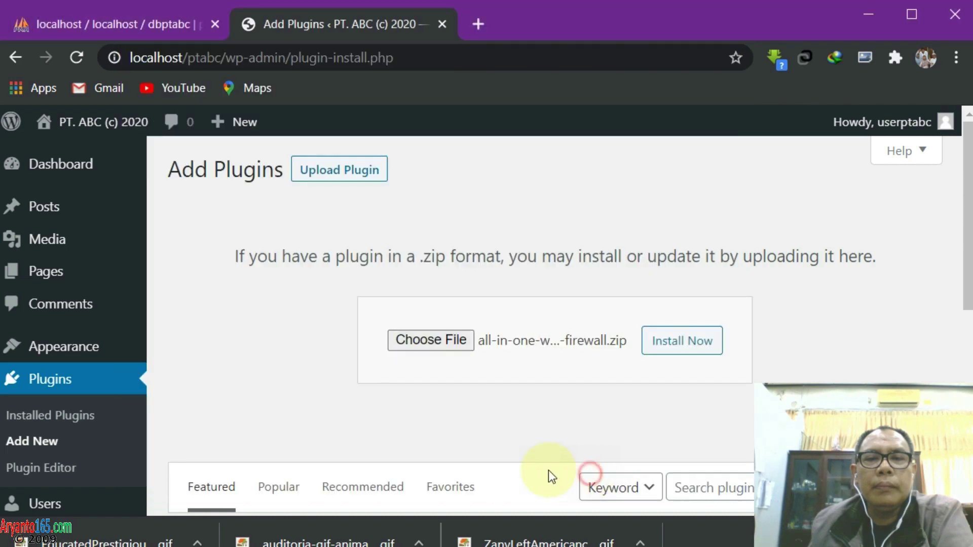
{"action": "left_click", "coordinate": [683, 342]}
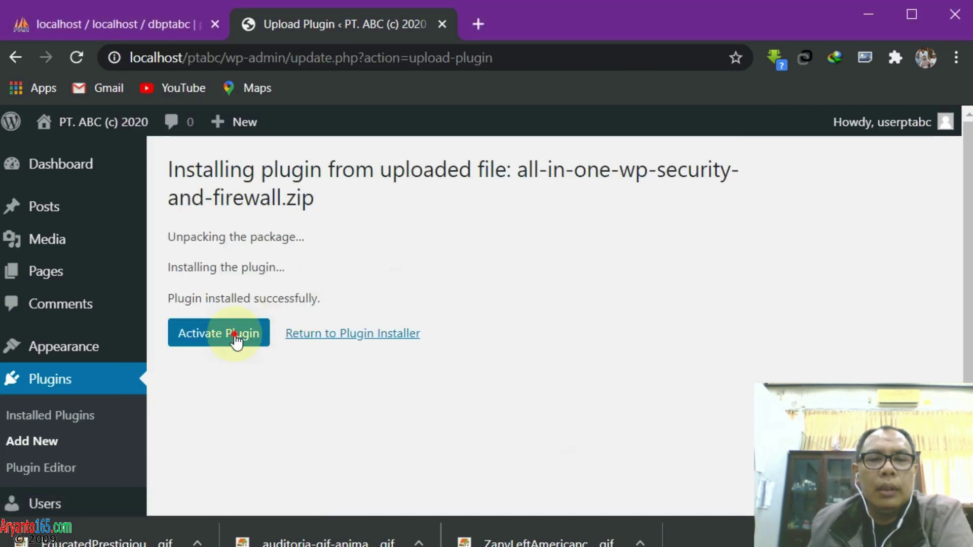
{"action": "left_click", "coordinate": [235, 337]}
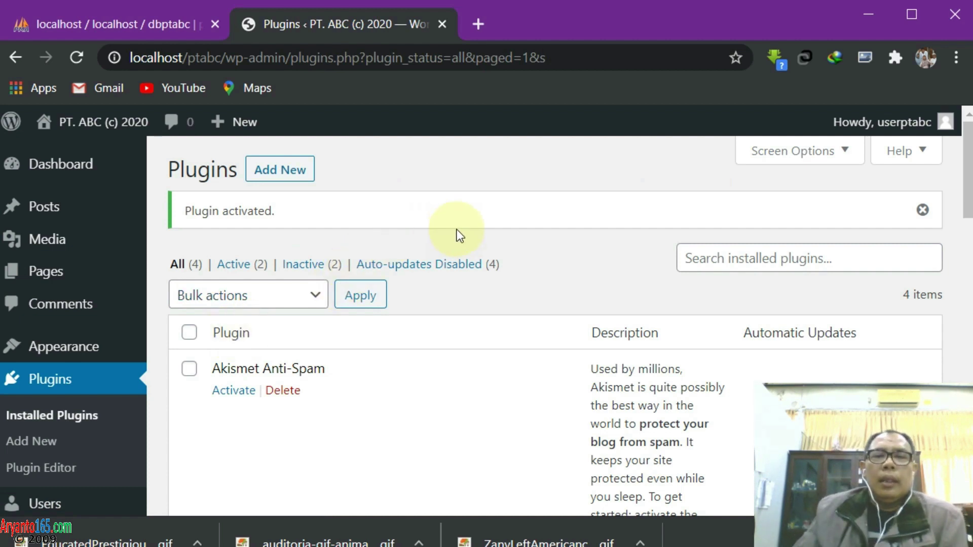
{"action": "scroll", "coordinate": [457, 233], "scroll_direction": "down", "scroll_amount": 2}
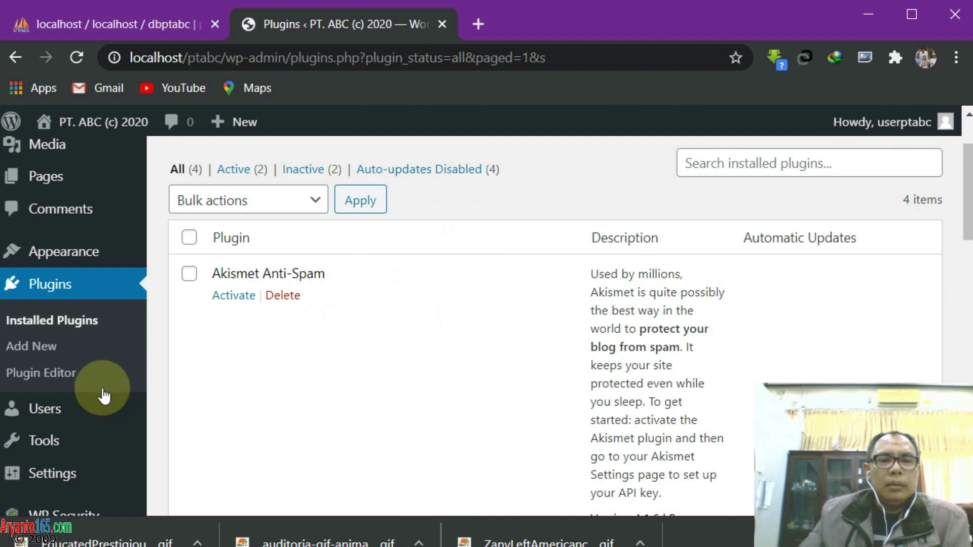
{"action": "scroll", "coordinate": [102, 393], "scroll_direction": "down", "scroll_amount": 3}
{"action": "mouse_move", "coordinate": [102, 395]}
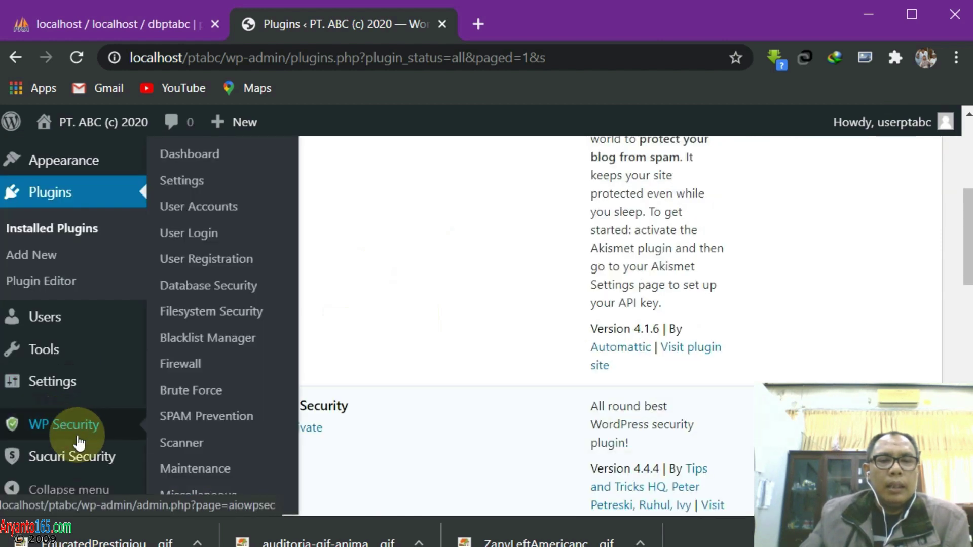
{"action": "mouse_move", "coordinate": [74, 446]}
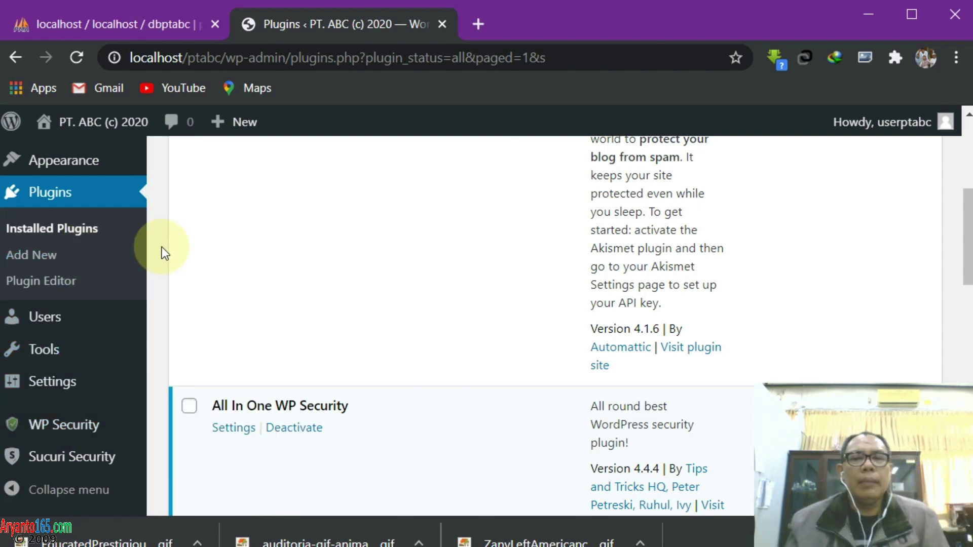
{"action": "scroll", "coordinate": [327, 255], "scroll_direction": "up", "scroll_amount": 5}
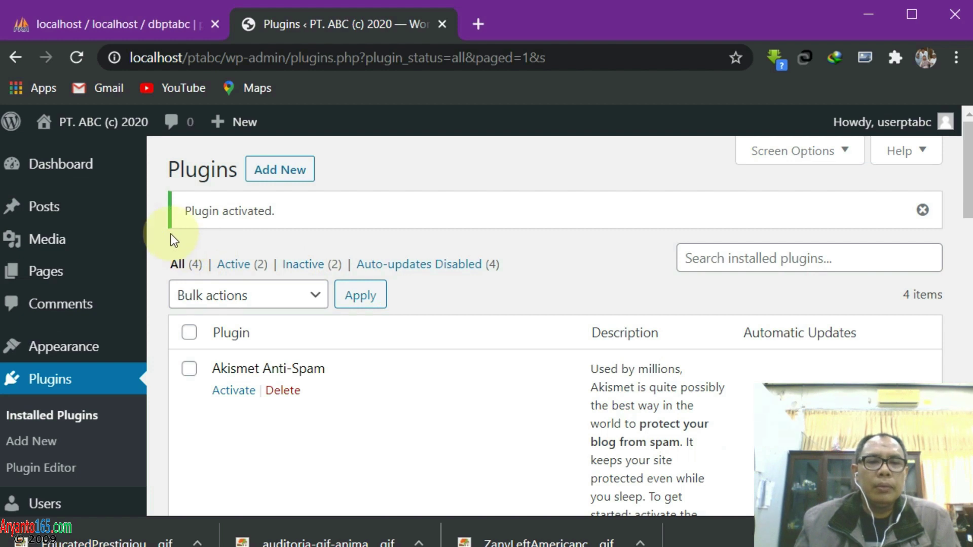
{"action": "scroll", "coordinate": [200, 300], "scroll_direction": "down", "scroll_amount": 2}
{"action": "scroll", "coordinate": [300, 331], "scroll_direction": "down", "scroll_amount": 2}
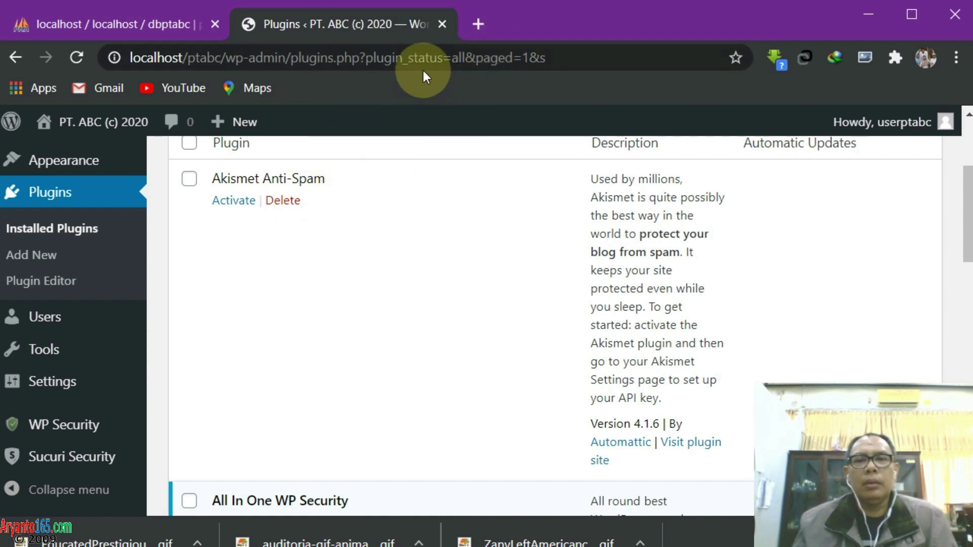
{"action": "mouse_move", "coordinate": [907, 124]}
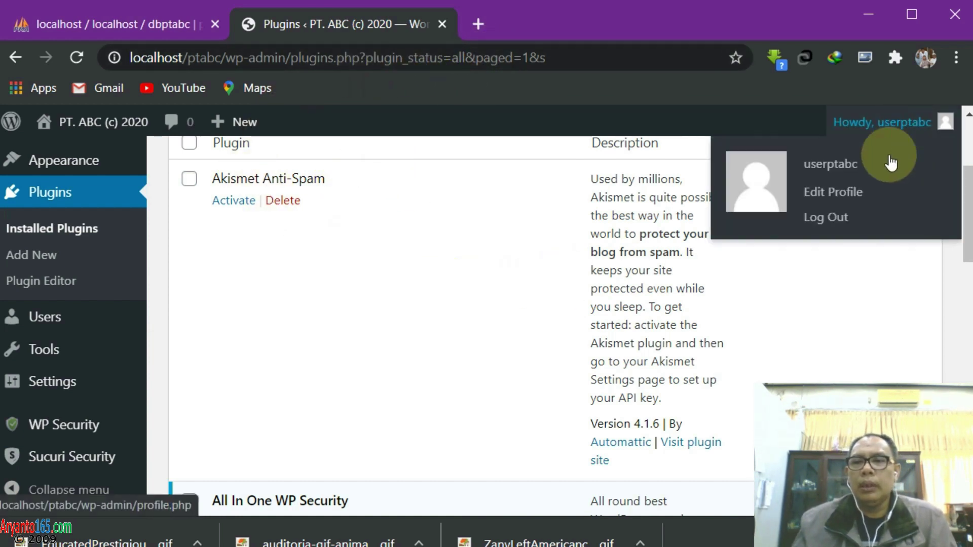
Log out of WordPress and load localhost/ptabc/wp-admin to reach the login page
{"action": "left_click", "coordinate": [834, 219]}
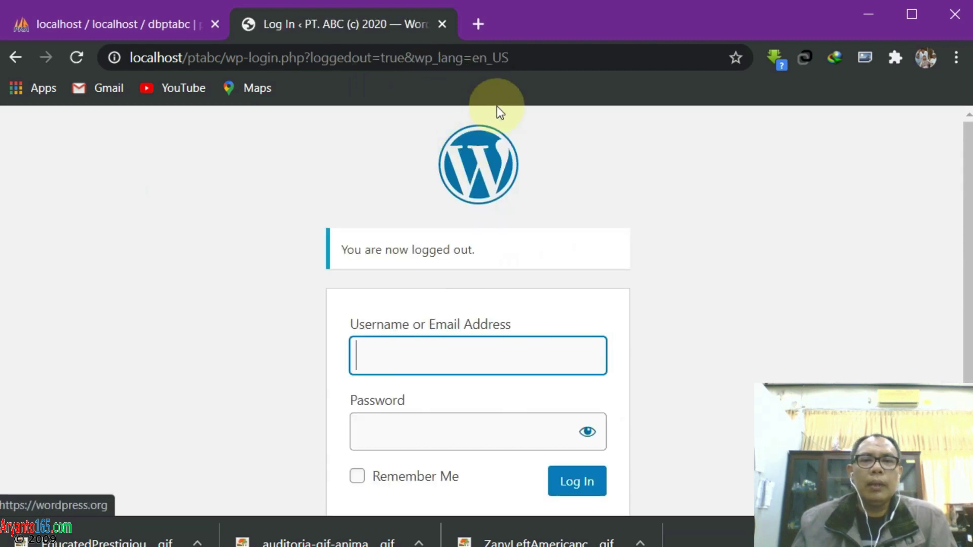
{"action": "left_click", "coordinate": [545, 52]}
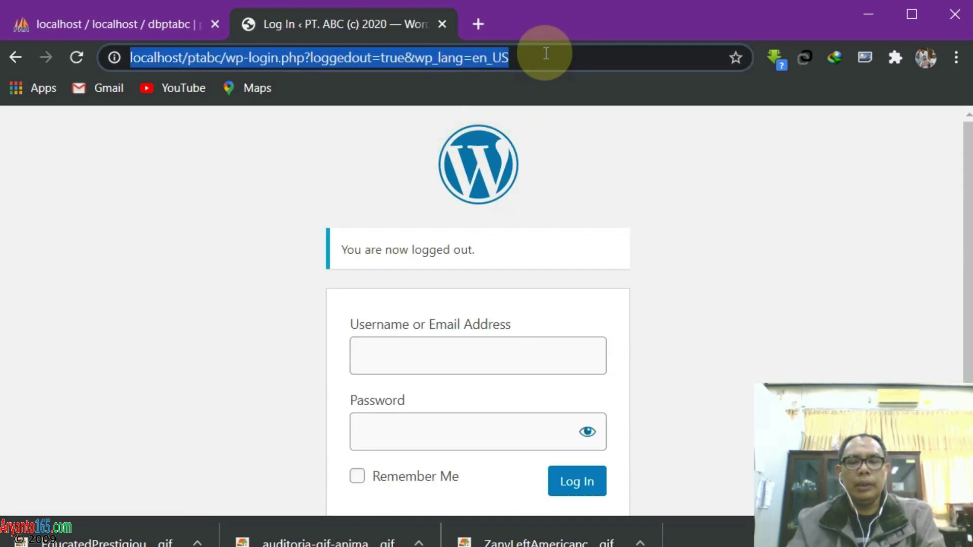
{"action": "type", "text": "localhost/"}
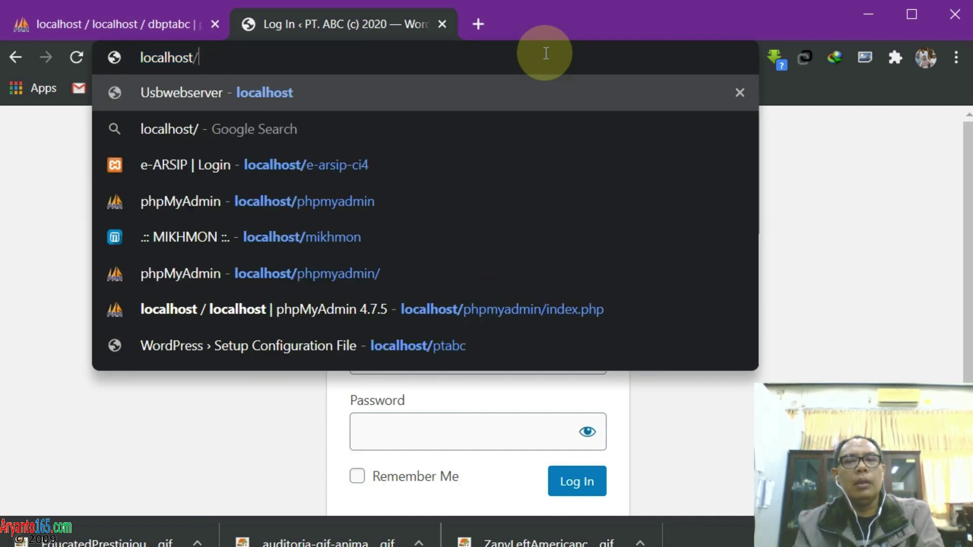
{"action": "type", "text": "ptabc/wp"}
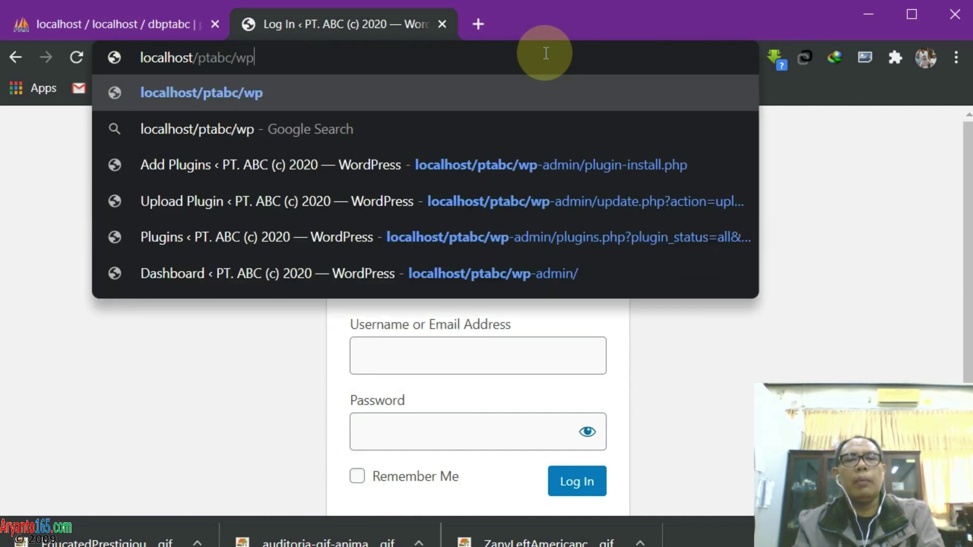
{"action": "type", "text": "-admin"}
{"action": "key", "text": "Return"}
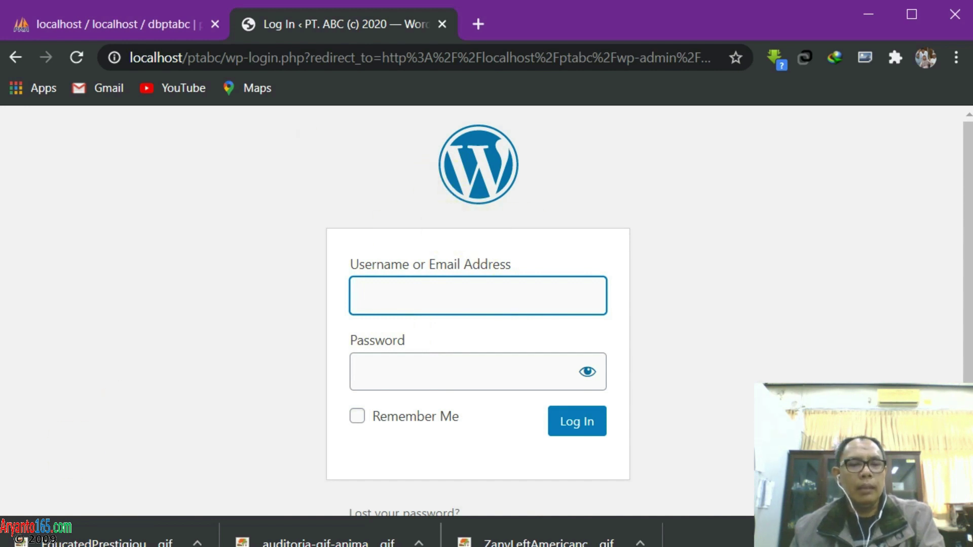
{"action": "left_click", "coordinate": [359, 546]}
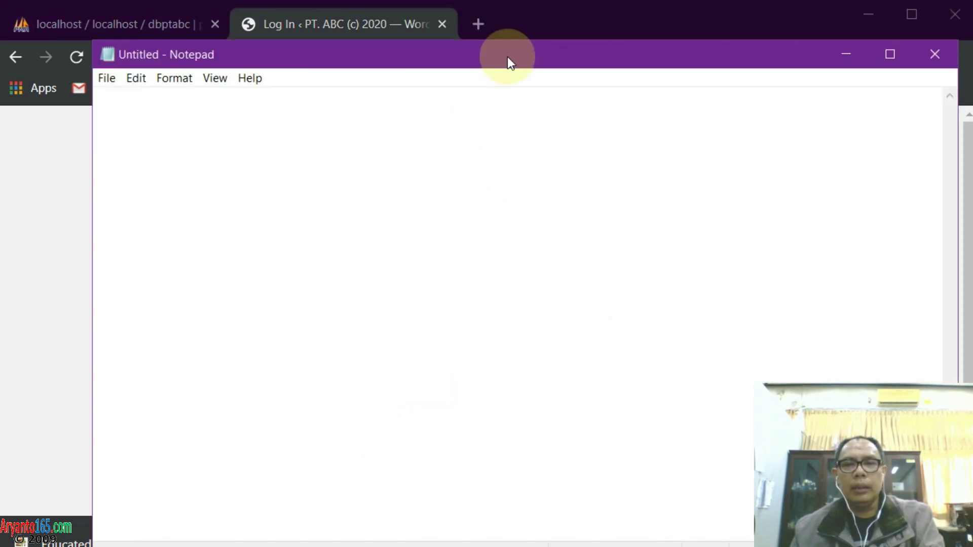
Write the admin address ptabc.com/wp-admin in the blank Notepad note, fixing a mistyped letter
{"action": "left_click_drag", "start_coordinate": [507, 56], "coordinate": [474, 21]}
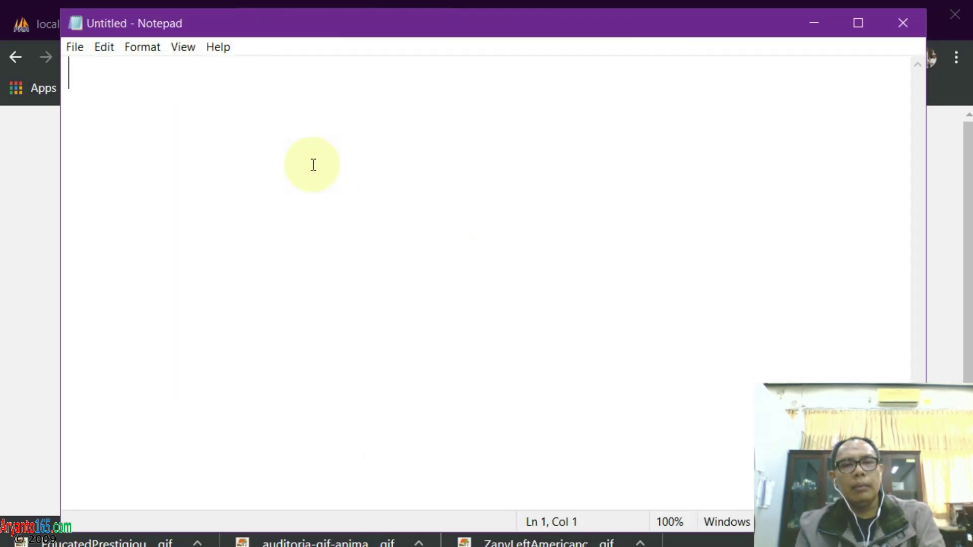
{"action": "type", "text": "ptabc.com"}
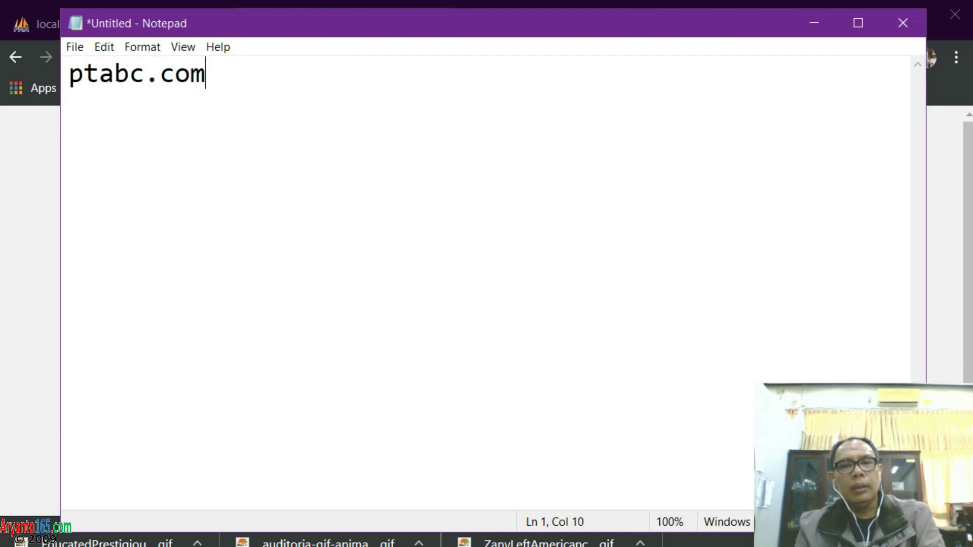
{"action": "type", "text": "/wp"}
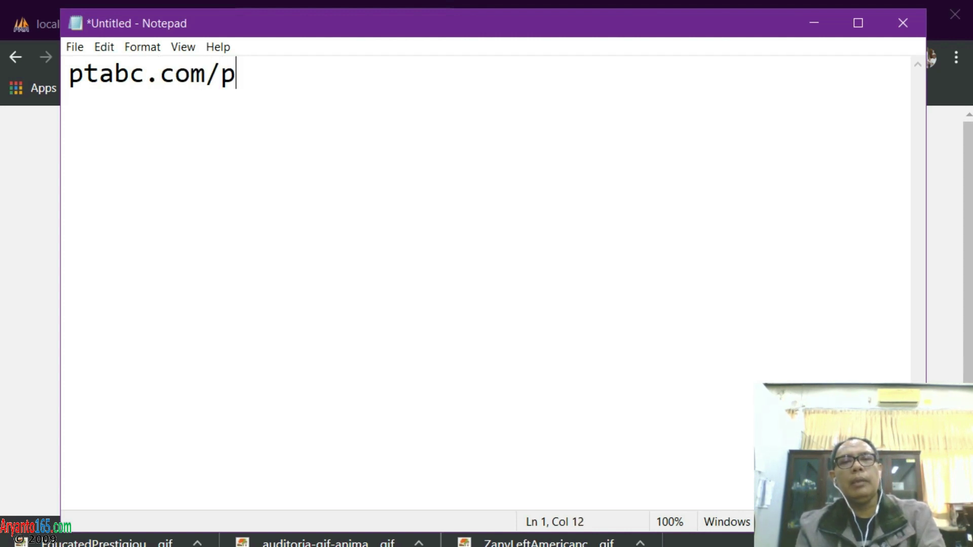
{"action": "key", "text": "BackSpace"}
{"action": "type", "text": "wp-admin"}
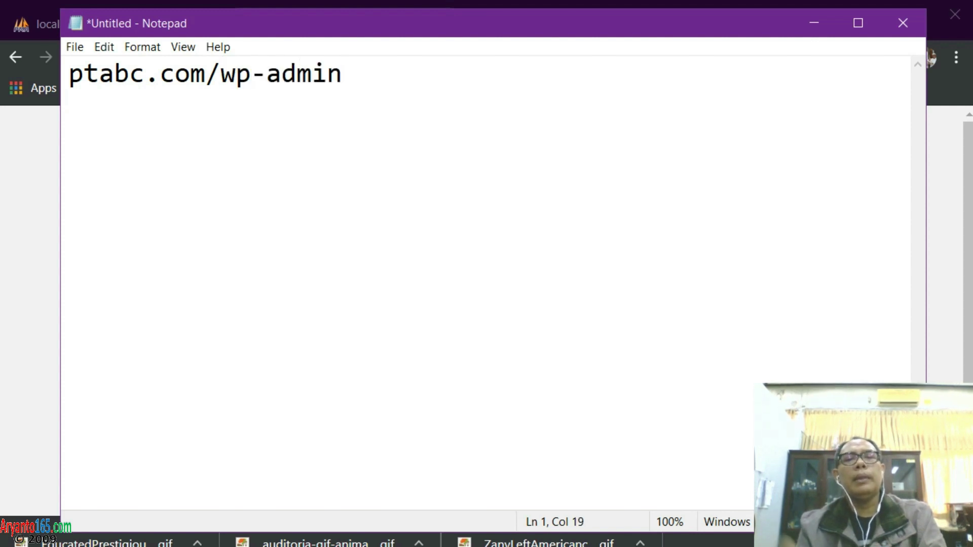
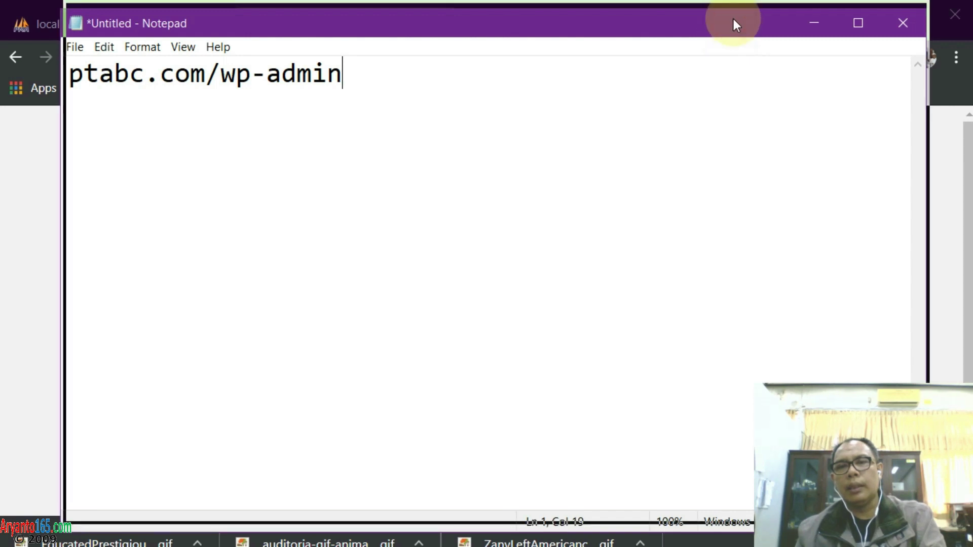
Move the ptabc.com/wp-admin Notepad note up and minimize it to reveal the WordPress login page
{"action": "left_click_drag", "start_coordinate": [733, 24], "coordinate": [726, 6]}
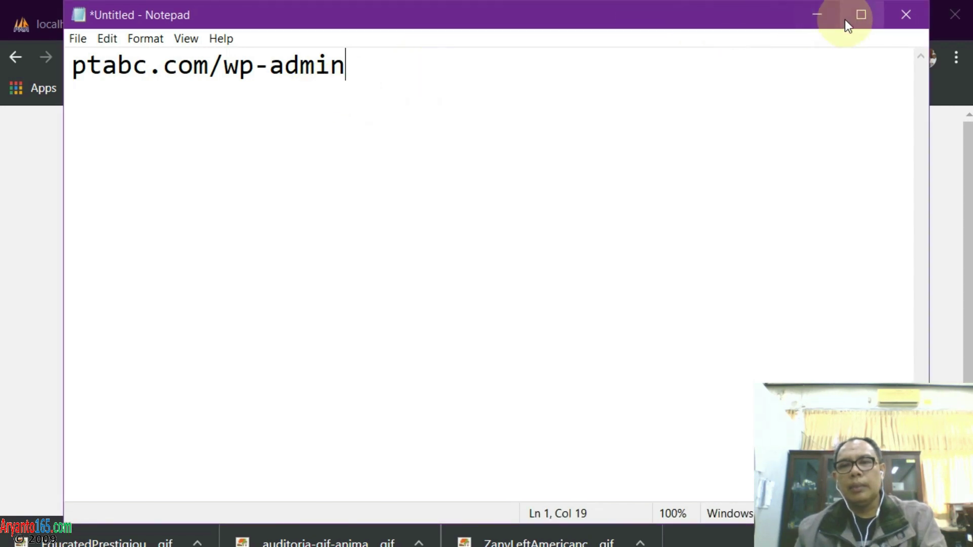
{"action": "left_click", "coordinate": [818, 16]}
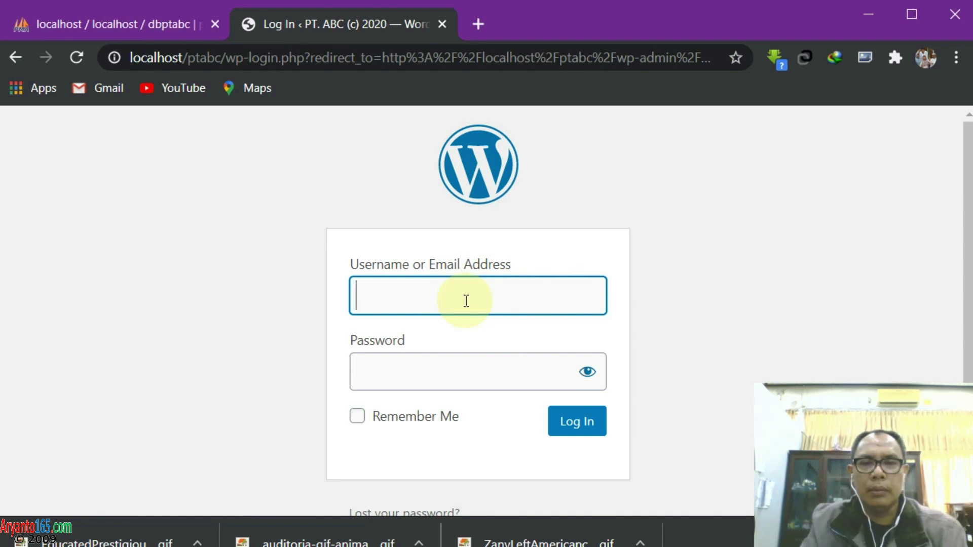
Log into the ptabc WordPress admin with the admin username and password
{"action": "type", "text": "userptabc"}
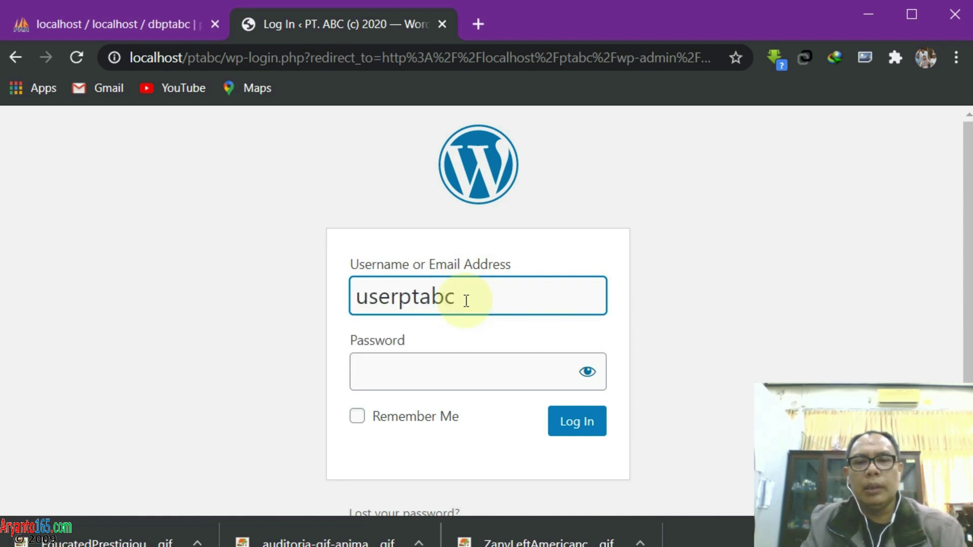
{"action": "key", "text": "Tab"}
{"action": "type", "text": "••"}
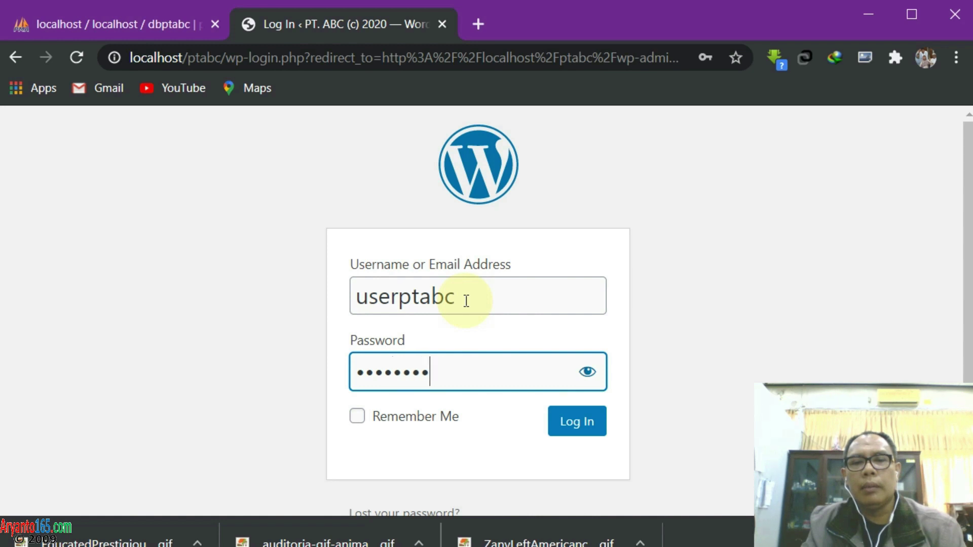
{"action": "key", "text": "Return"}
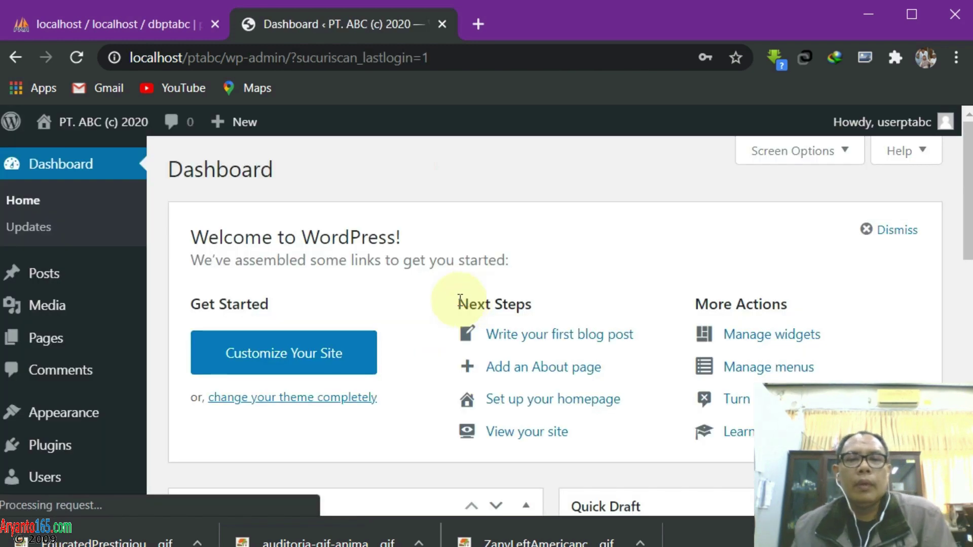
Open the WP Security dashboard and review its score of 25 out of 515 points
{"action": "scroll", "coordinate": [89, 327], "scroll_direction": "down", "scroll_amount": 3}
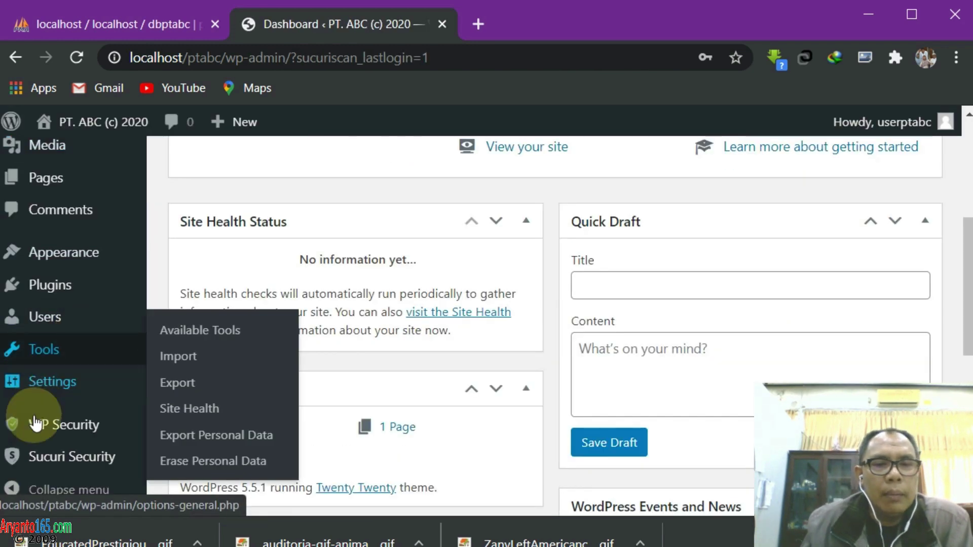
{"action": "left_click", "coordinate": [35, 428]}
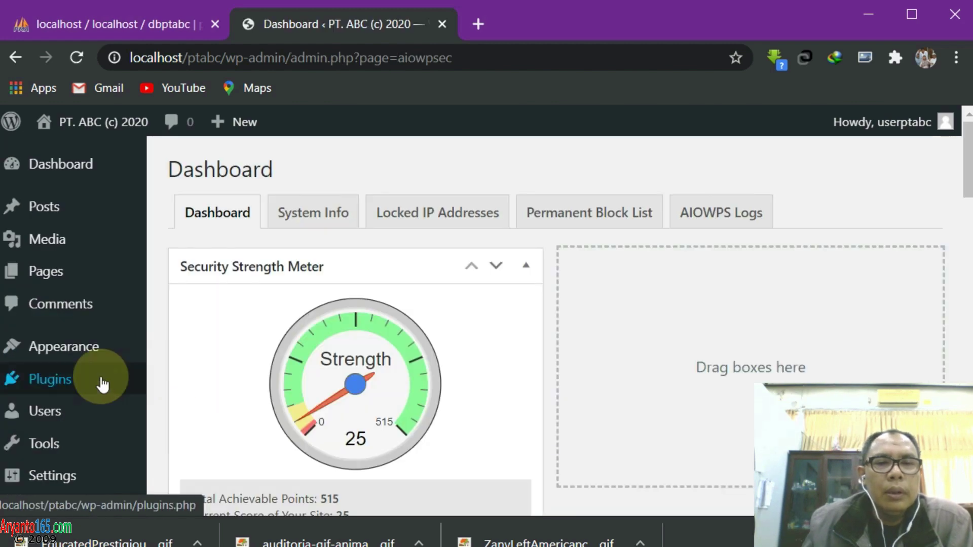
{"action": "mouse_move", "coordinate": [70, 381]}
{"action": "scroll", "coordinate": [71, 381], "scroll_direction": "down", "scroll_amount": 4}
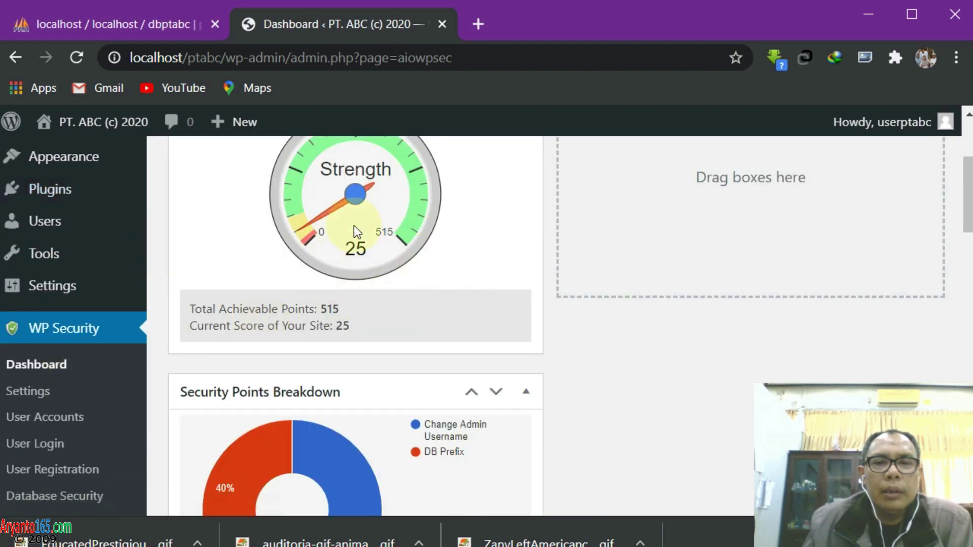
{"action": "scroll", "coordinate": [355, 226], "scroll_direction": "up", "scroll_amount": 2}
{"action": "scroll", "coordinate": [355, 226], "scroll_direction": "down", "scroll_amount": 5}
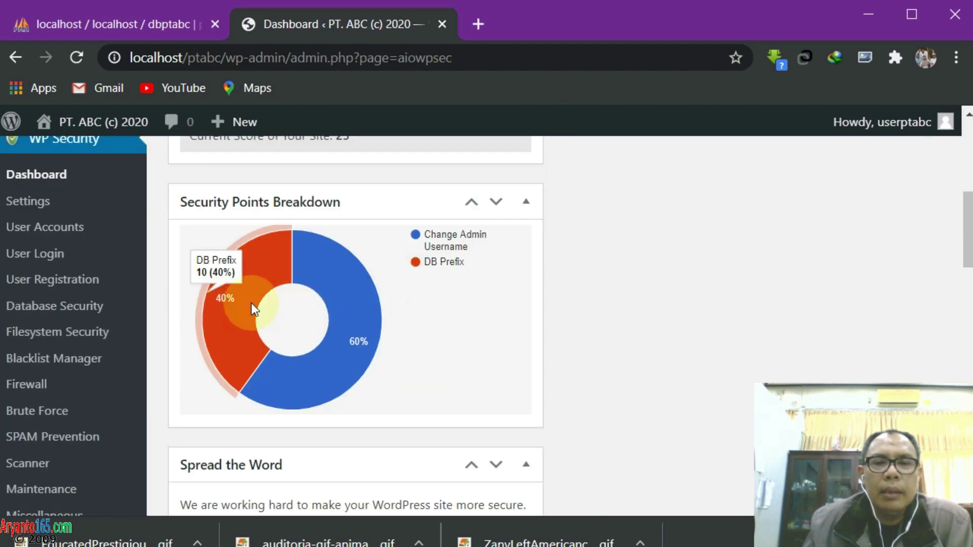
{"action": "scroll", "coordinate": [428, 318], "scroll_direction": "up", "scroll_amount": 2}
{"action": "scroll", "coordinate": [427, 318], "scroll_direction": "up", "scroll_amount": 2}
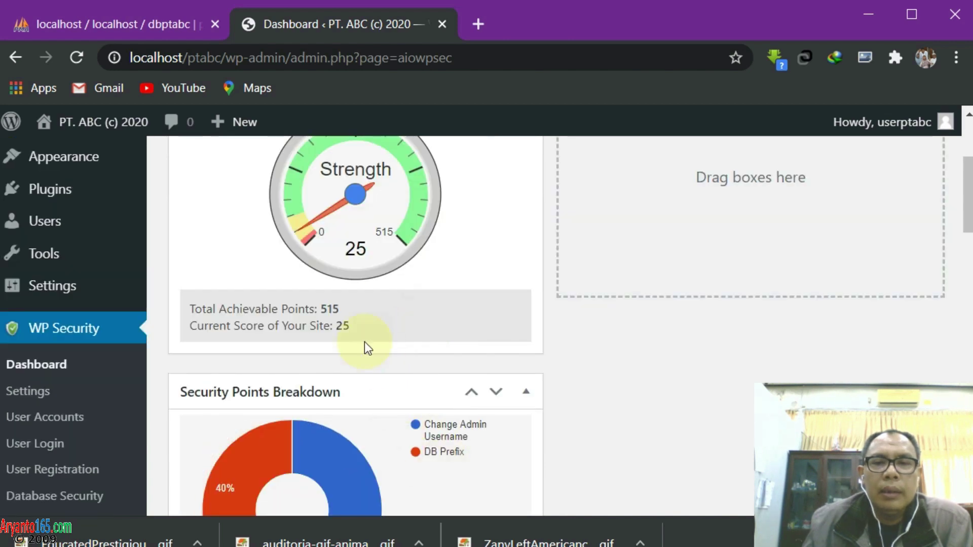
{"action": "scroll", "coordinate": [383, 393], "scroll_direction": "down", "scroll_amount": 2}
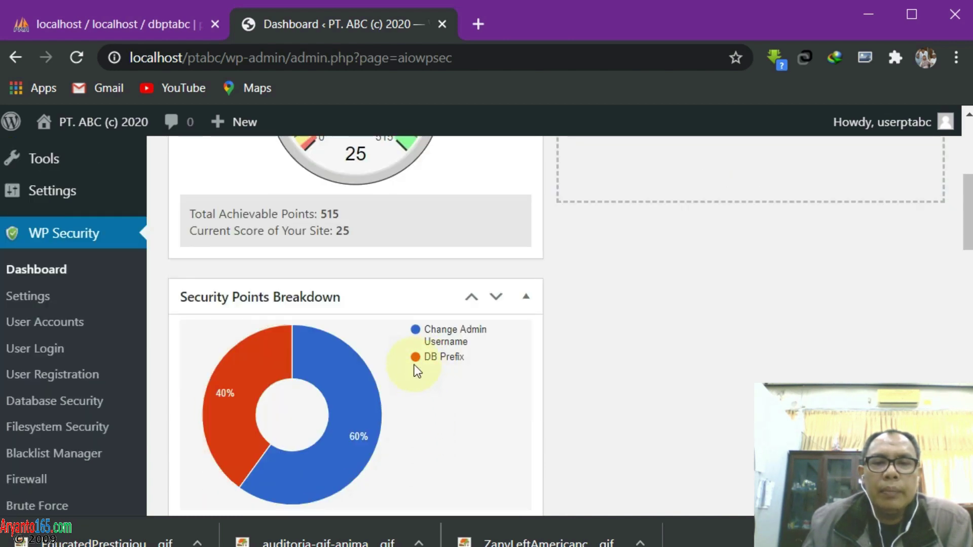
{"action": "mouse_move", "coordinate": [232, 386]}
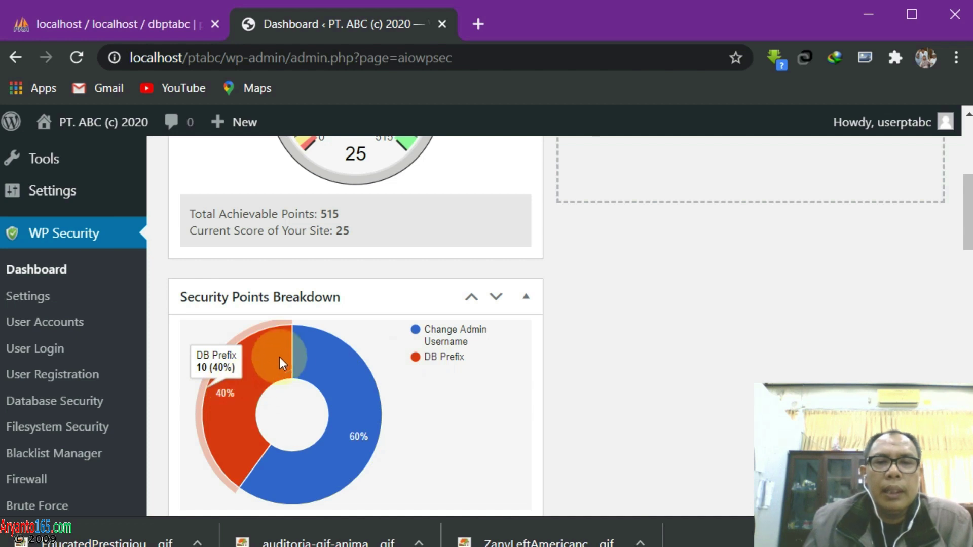
{"action": "scroll", "coordinate": [286, 354], "scroll_direction": "up", "scroll_amount": 2}
{"action": "scroll", "coordinate": [289, 352], "scroll_direction": "down", "scroll_amount": 2}
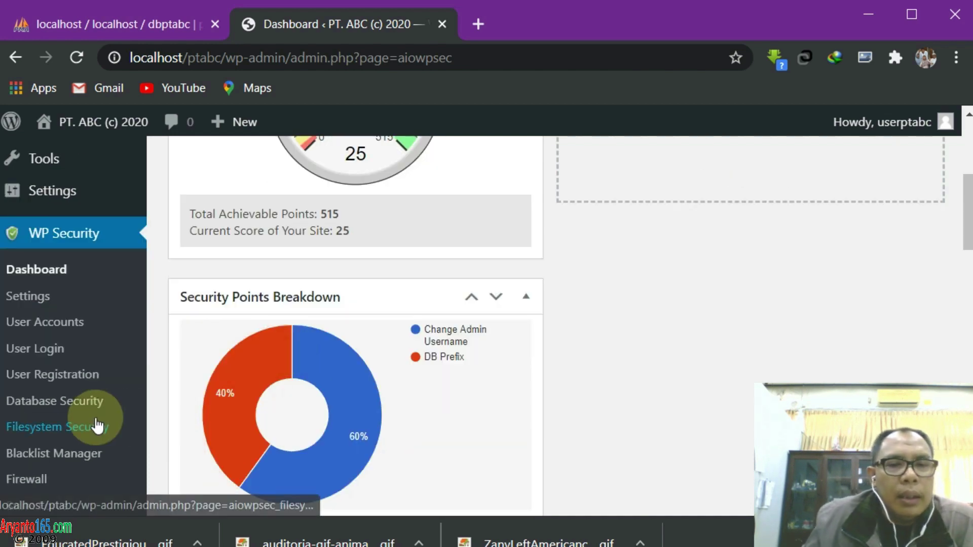
{"action": "scroll", "coordinate": [97, 425], "scroll_direction": "down", "scroll_amount": 2}
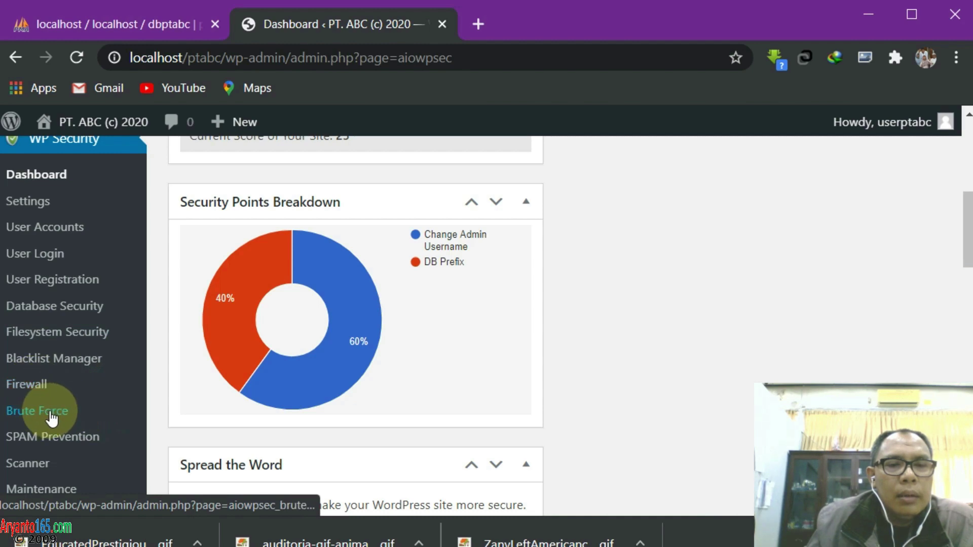
Scroll through the WP Security page to find the Rename Login Page setting
{"action": "scroll", "coordinate": [563, 365], "scroll_direction": "down", "scroll_amount": 6}
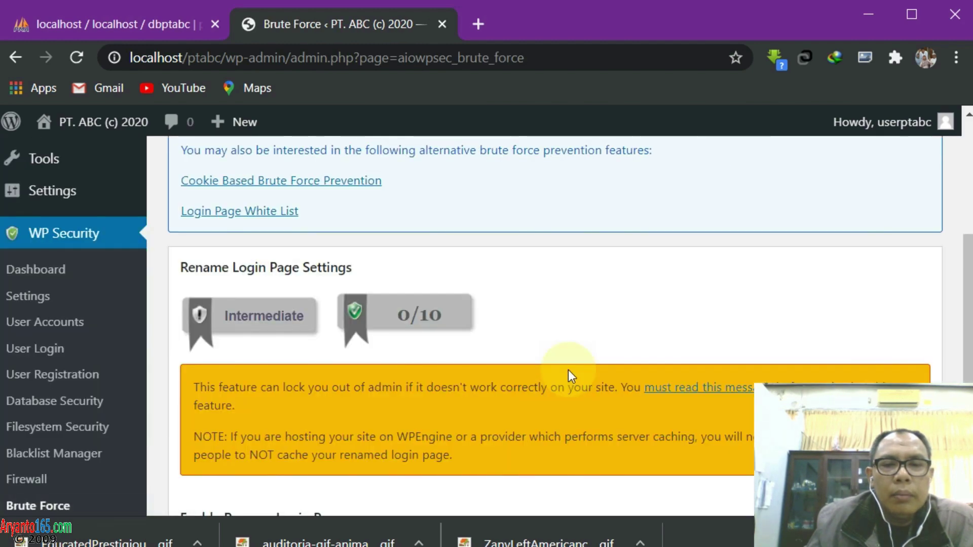
{"action": "scroll", "coordinate": [568, 371], "scroll_direction": "down", "scroll_amount": 4}
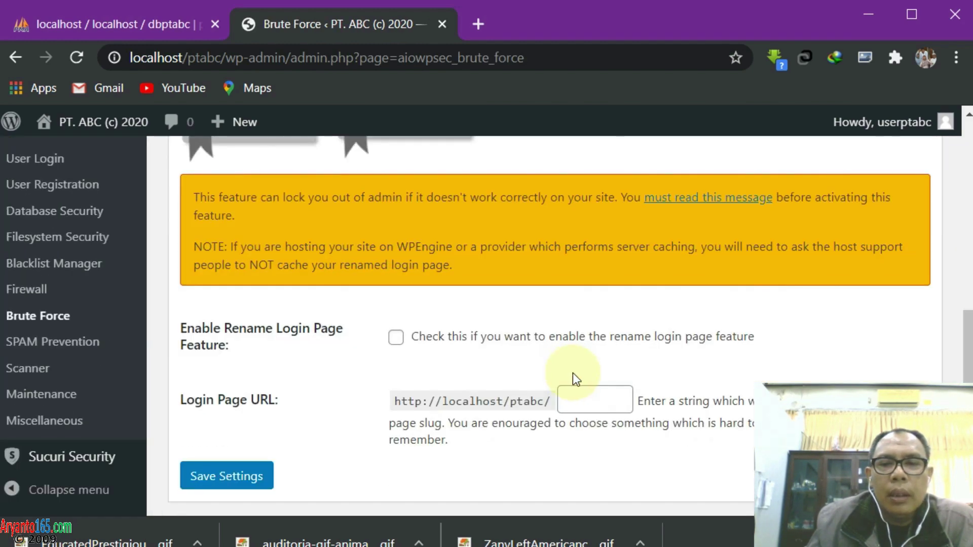
{"action": "scroll", "coordinate": [623, 373], "scroll_direction": "down", "scroll_amount": 2}
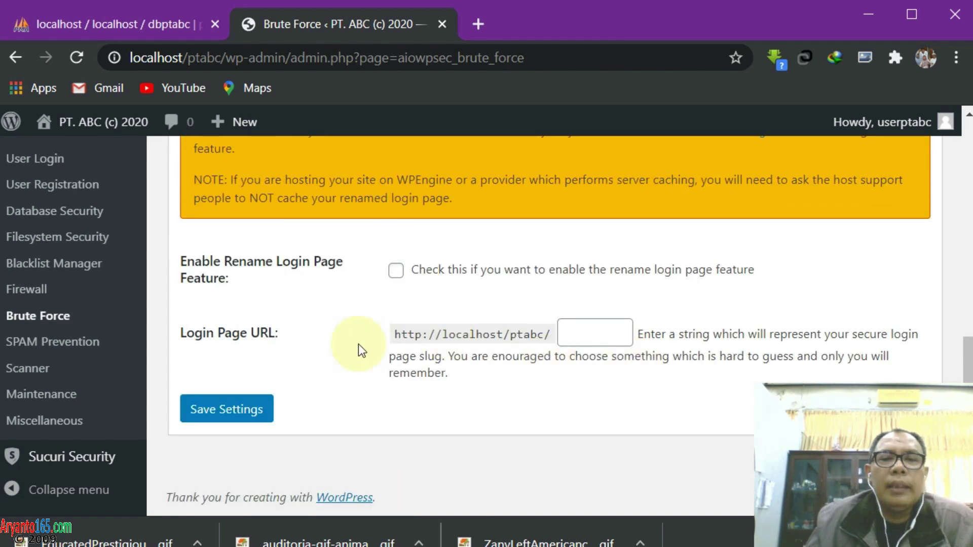
{"action": "scroll", "coordinate": [80, 402], "scroll_direction": "up", "scroll_amount": 6}
{"action": "scroll", "coordinate": [151, 351], "scroll_direction": "down", "scroll_amount": 4}
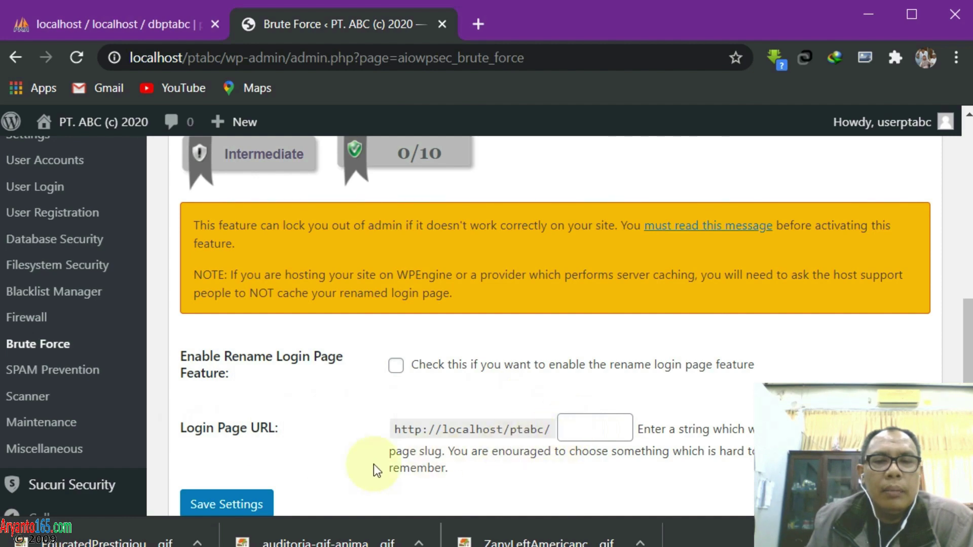
{"action": "scroll", "coordinate": [279, 413], "scroll_direction": "up", "scroll_amount": 3}
{"action": "scroll", "coordinate": [279, 413], "scroll_direction": "down", "scroll_amount": 2}
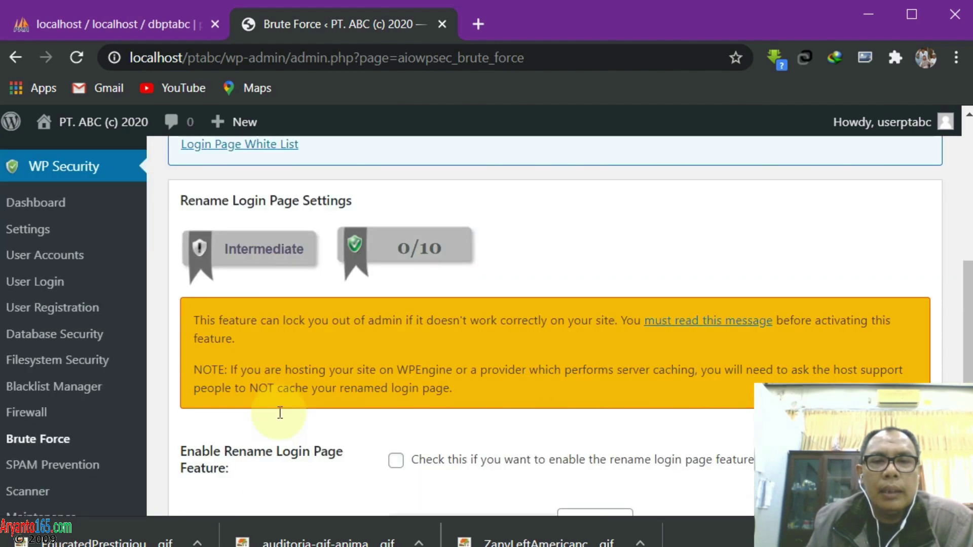
{"action": "scroll", "coordinate": [278, 412], "scroll_direction": "down", "scroll_amount": 3}
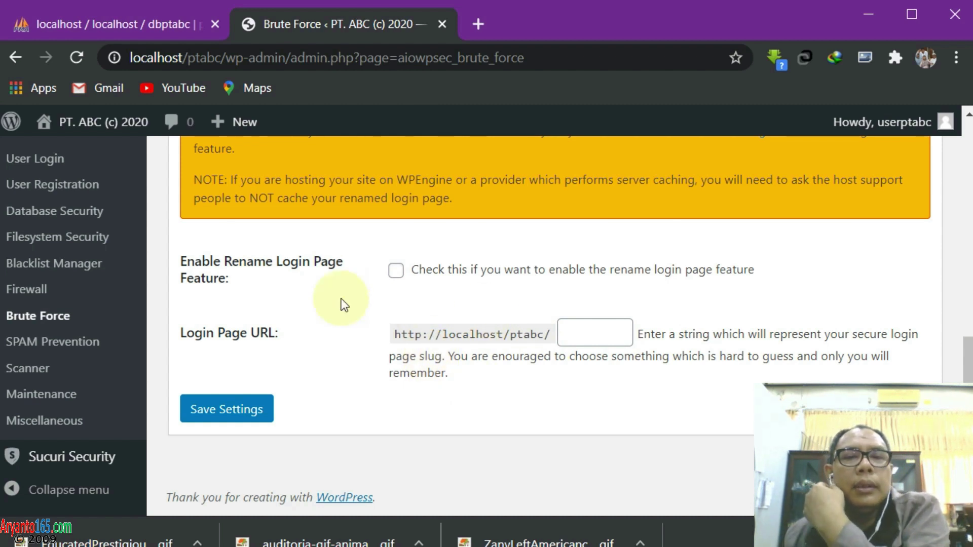
Enable the rename login page feature with the slug 'batman' and save the settings
{"action": "left_click", "coordinate": [406, 272]}
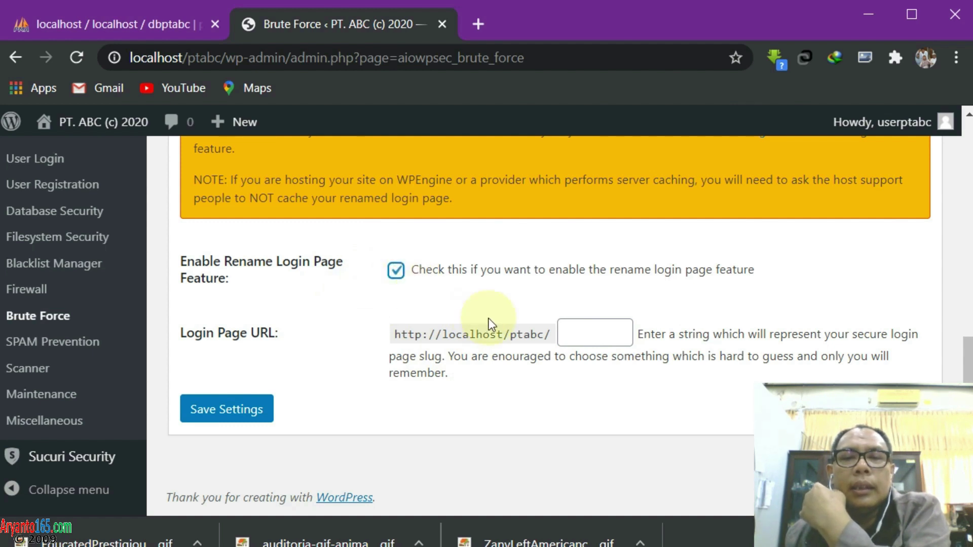
{"action": "left_click", "coordinate": [585, 333]}
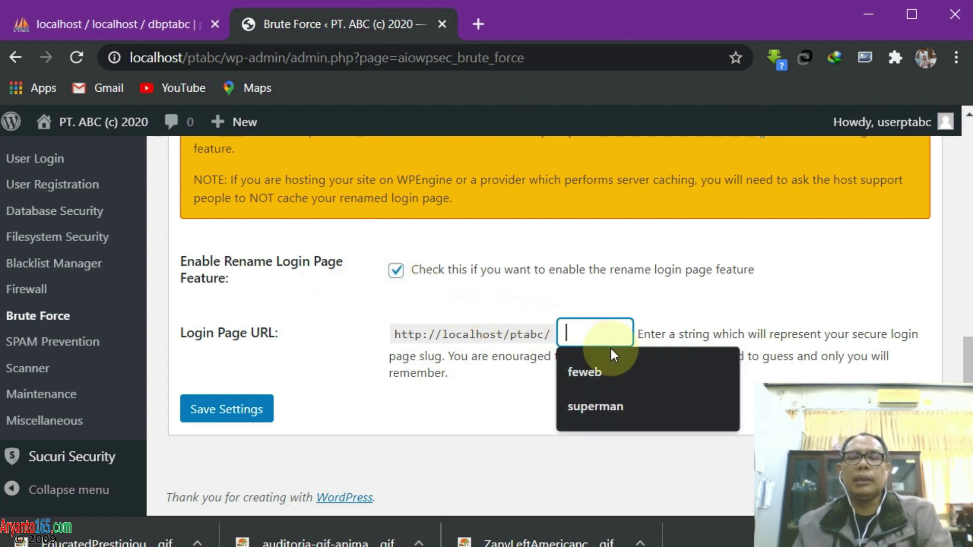
{"action": "left_click", "coordinate": [768, 263]}
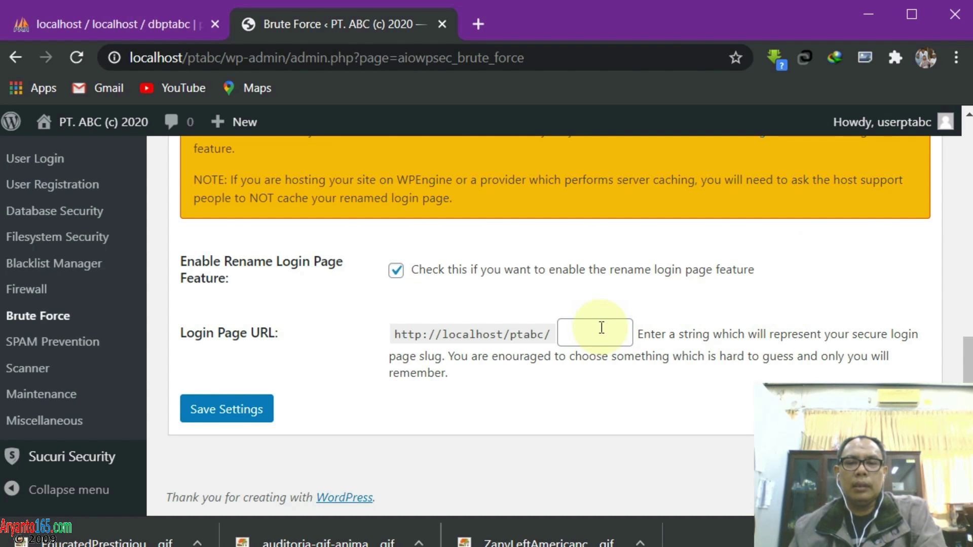
{"action": "left_click", "coordinate": [602, 327]}
{"action": "type", "text": "tes"}
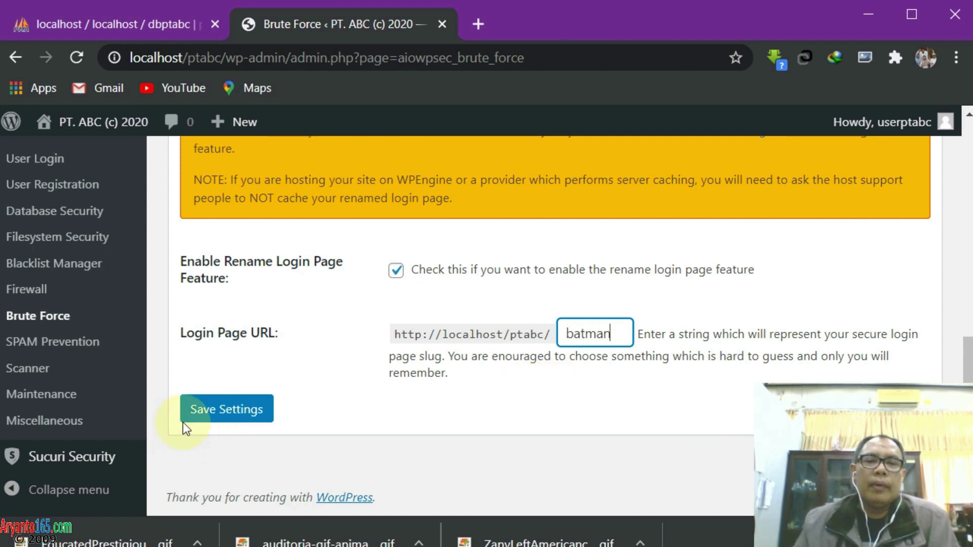
{"action": "left_click", "coordinate": [210, 413]}
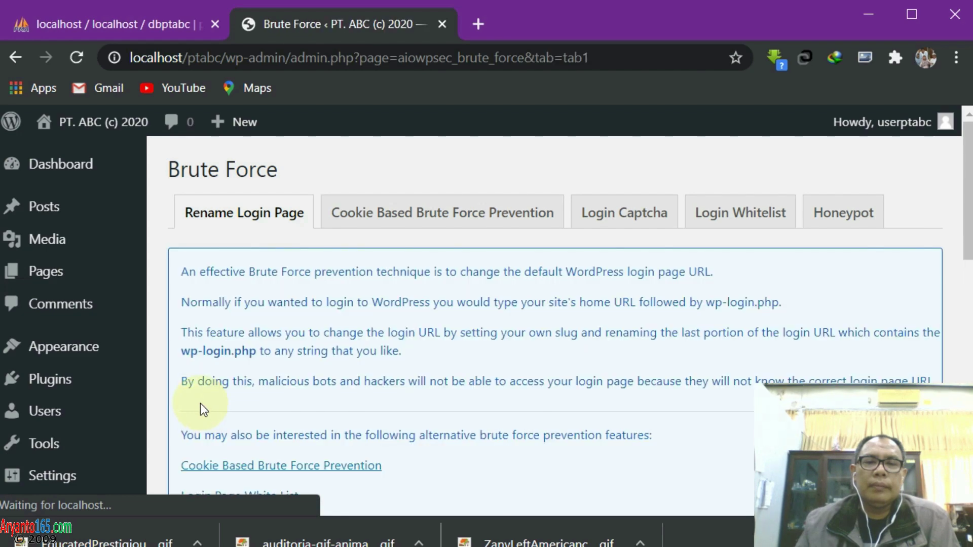
{"action": "scroll", "coordinate": [471, 332], "scroll_direction": "down", "scroll_amount": 5}
{"action": "scroll", "coordinate": [475, 333], "scroll_direction": "down", "scroll_amount": 2}
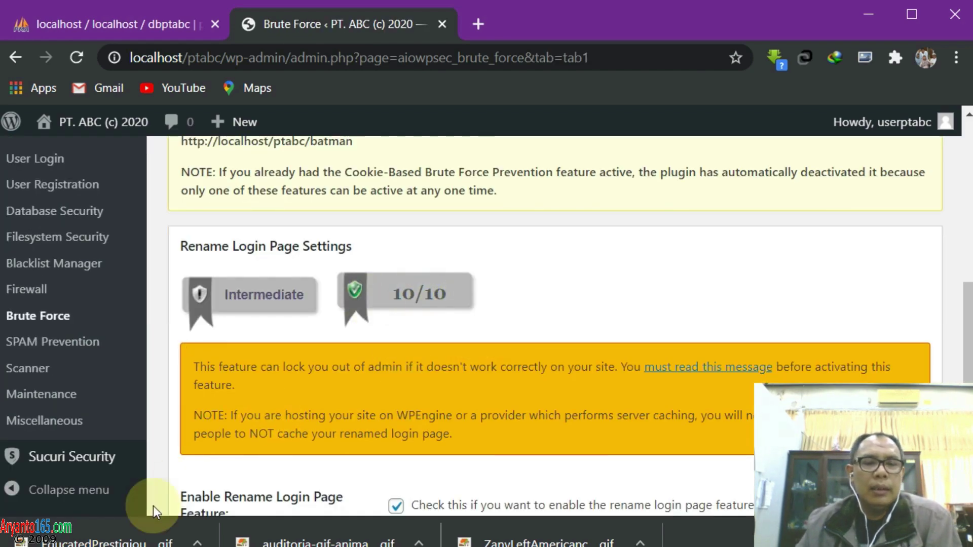
{"action": "key", "text": "alt+Tab"}
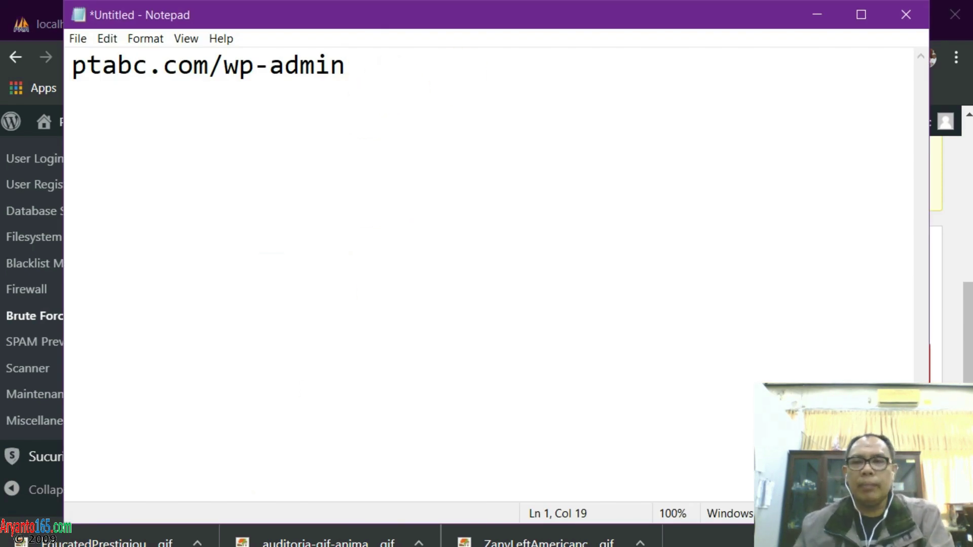
Discard the unsaved wp-admin note and open user_psw.txt from the usbwebserver folder
{"action": "left_click", "coordinate": [904, 14]}
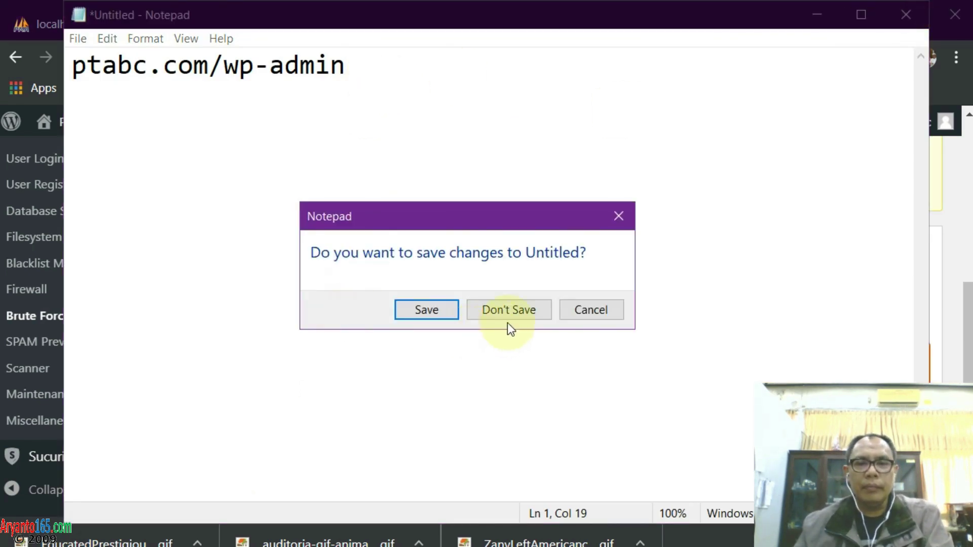
{"action": "left_click", "coordinate": [508, 313]}
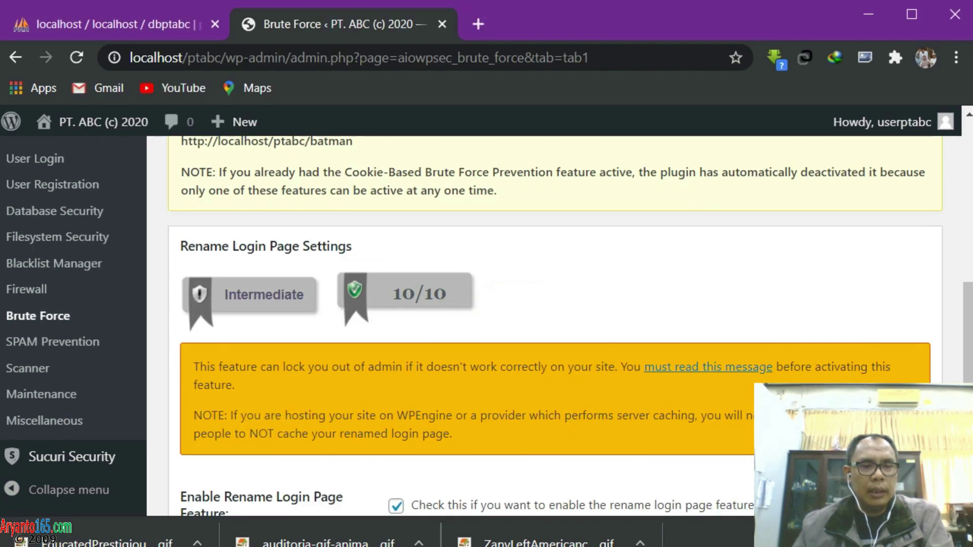
{"action": "key", "text": "alt+Tab"}
{"action": "left_click", "coordinate": [81, 191]}
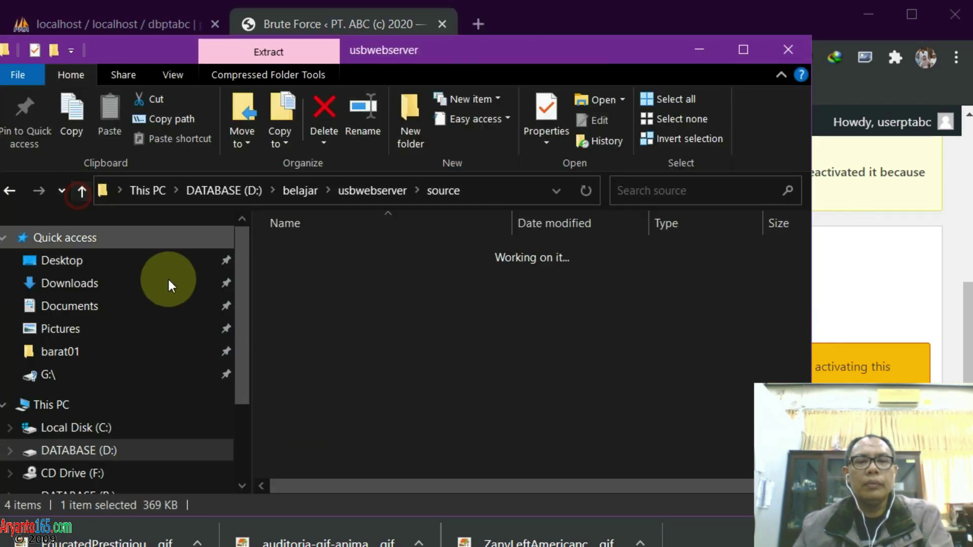
{"action": "double_click", "coordinate": [325, 294]}
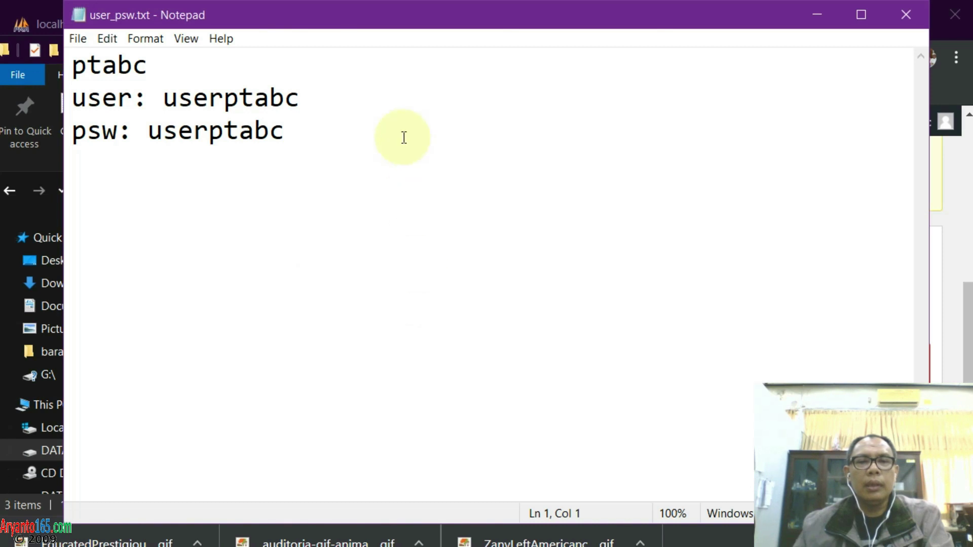
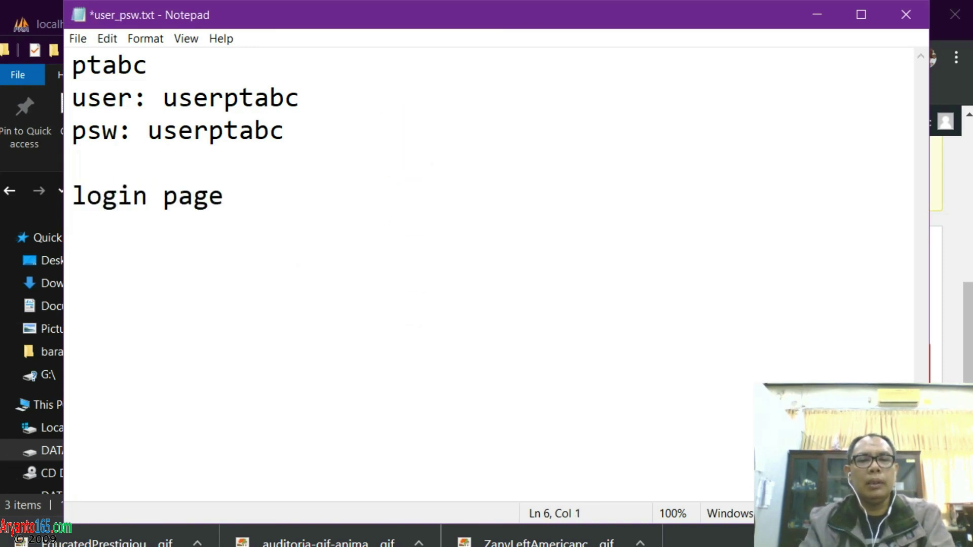
Add the login address localhost/ptabc/batman under 'login page' in user_psw.txt and save it
{"action": "type", "text": "localhost/p"}
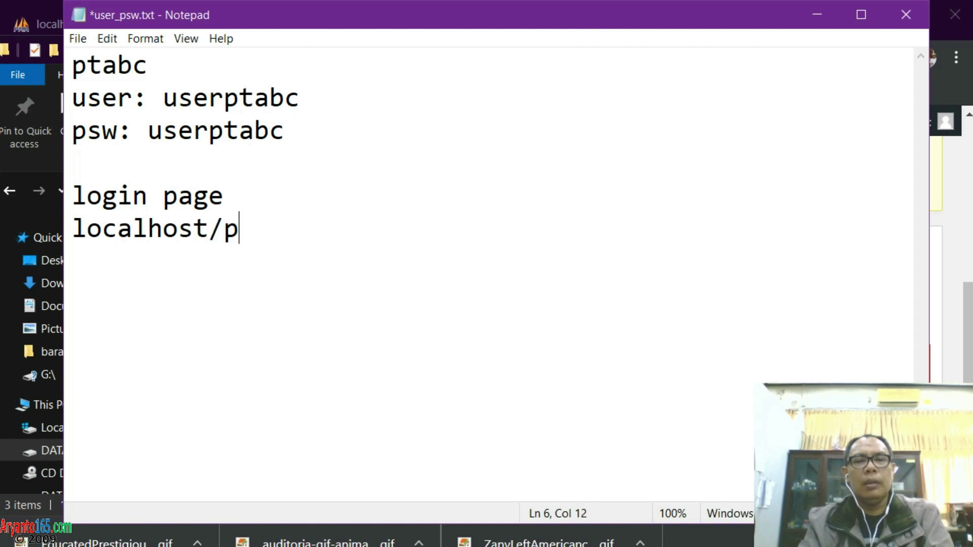
{"action": "type", "text": "tabc/"}
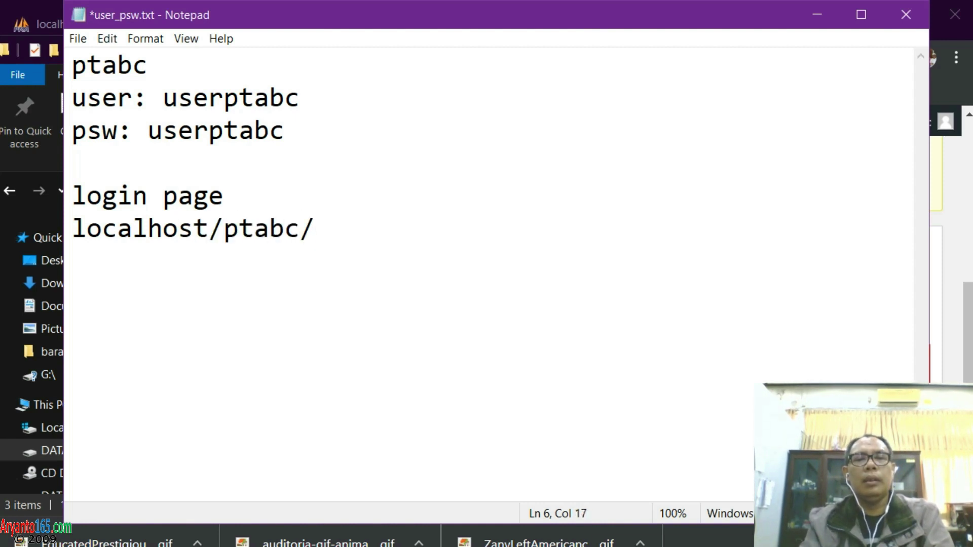
{"action": "type", "text": "batman"}
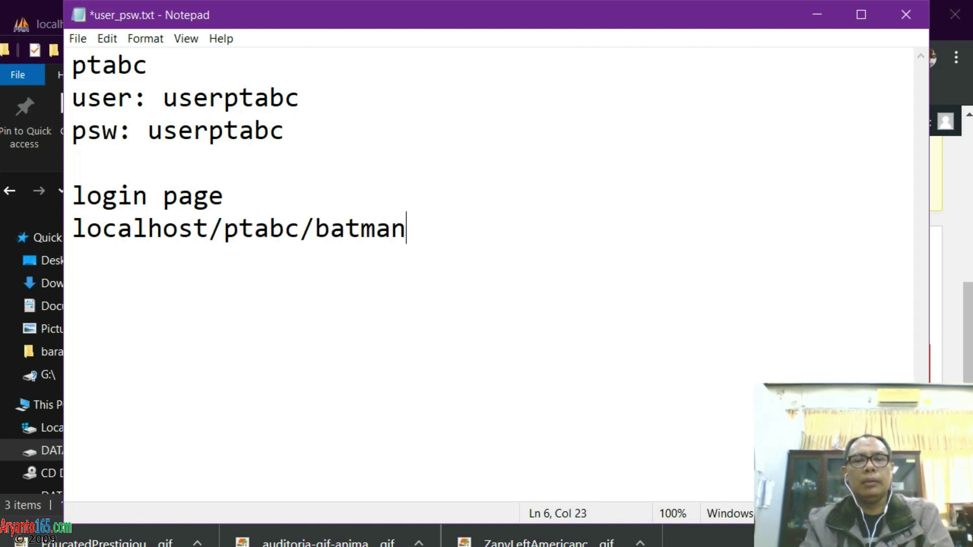
{"action": "key", "text": "ctrl+s"}
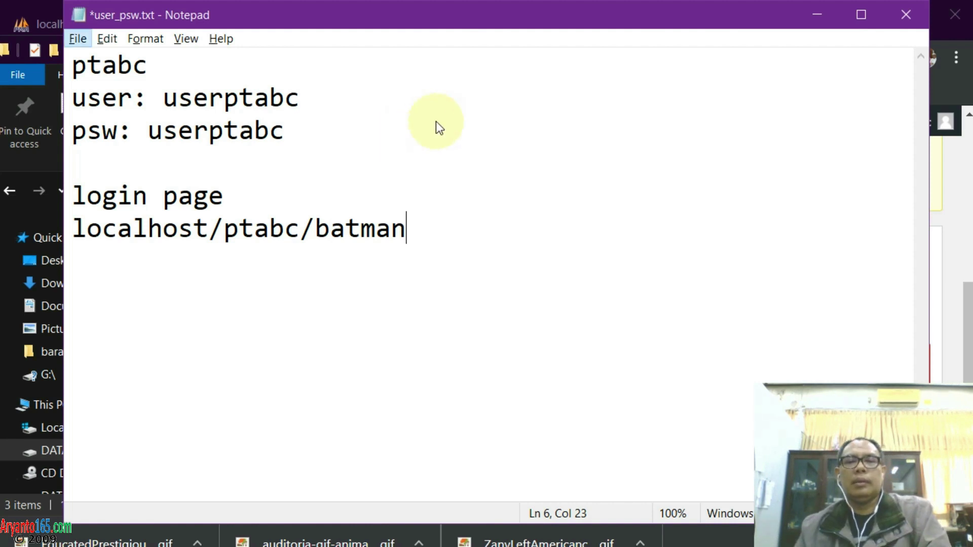
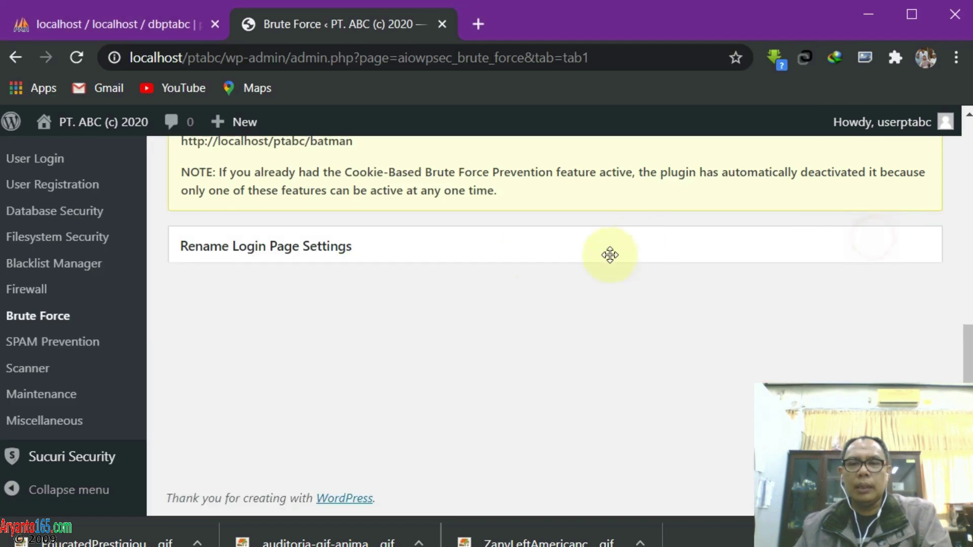
Log out of the admin account and load the site front page at localhost/ptabc
{"action": "mouse_move", "coordinate": [865, 128]}
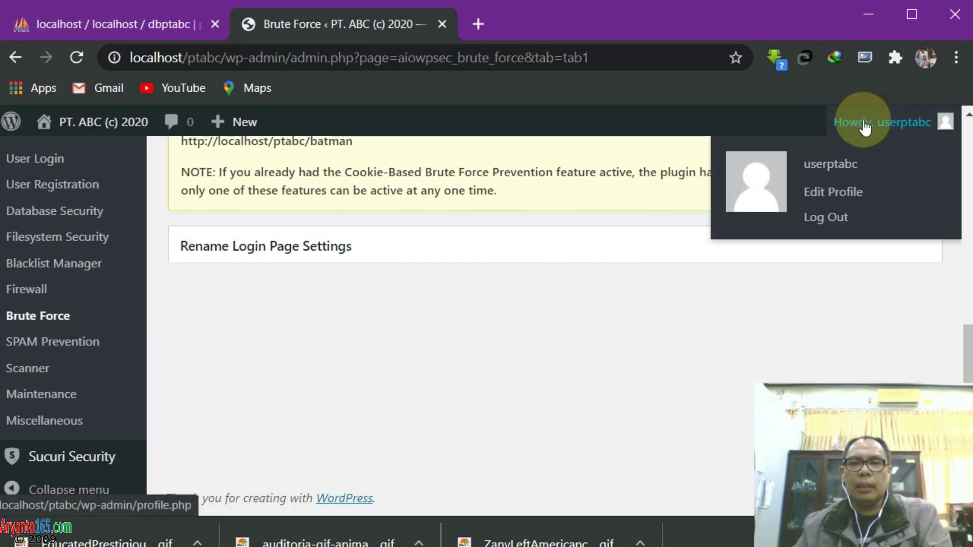
{"action": "left_click", "coordinate": [816, 220]}
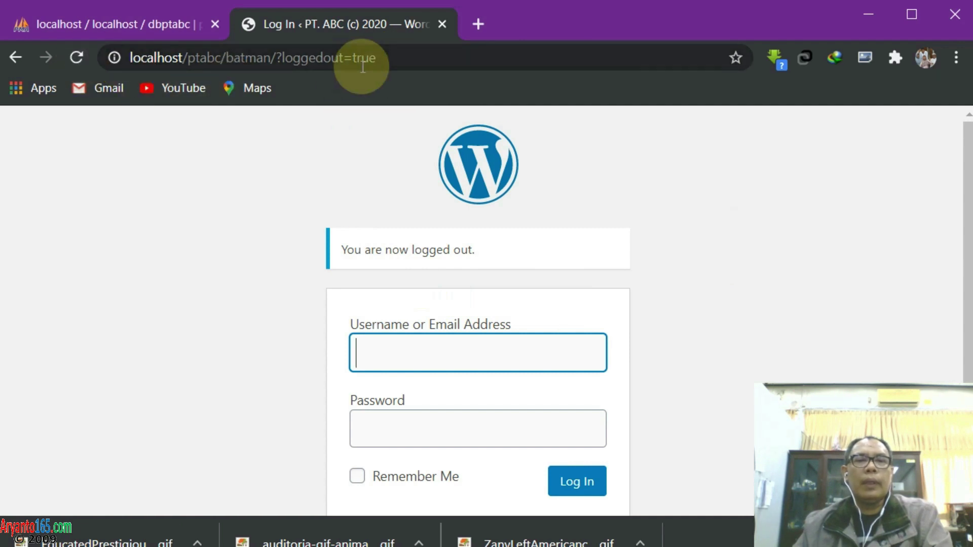
{"action": "left_click", "coordinate": [415, 61]}
{"action": "type", "text": "local"}
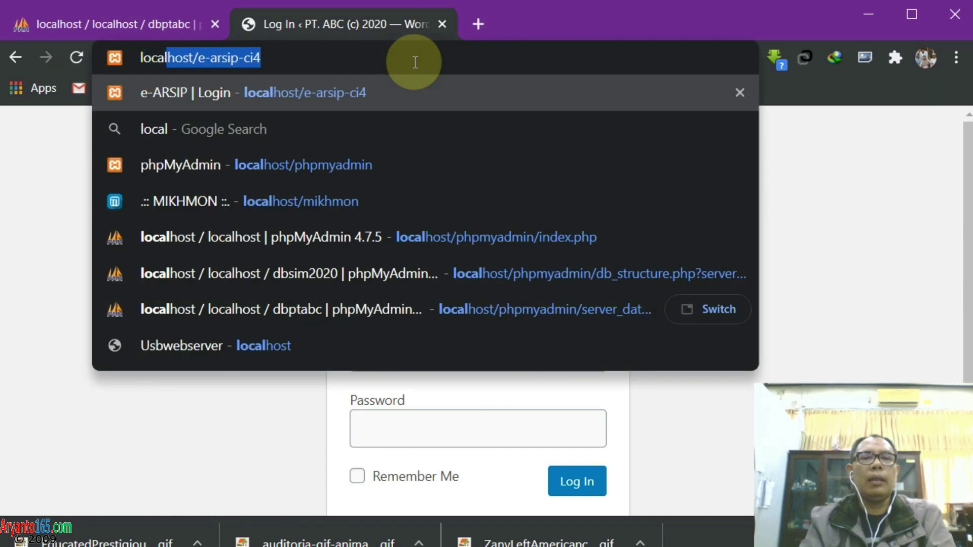
{"action": "type", "text": "host/ptabc"}
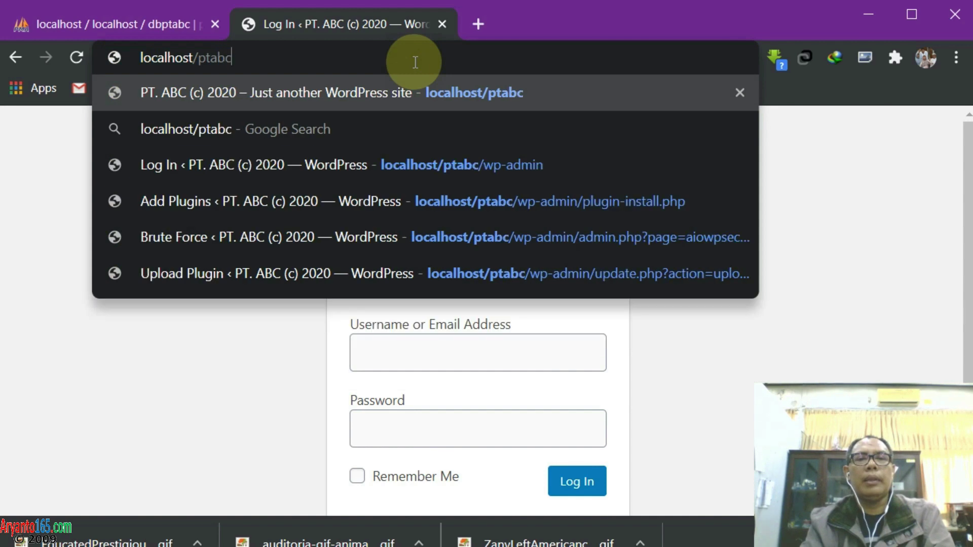
{"action": "key", "text": "Return"}
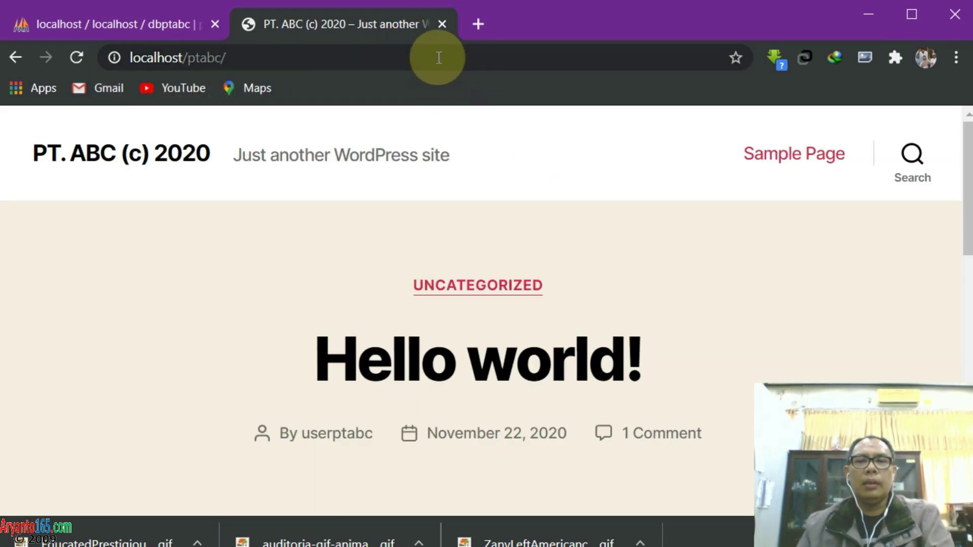
Try localhost/ptabc/wp-admin, which now shows a Not available page
{"action": "left_click", "coordinate": [439, 56]}
{"action": "left_click", "coordinate": [446, 55]}
{"action": "type", "text": "wp-admin"}
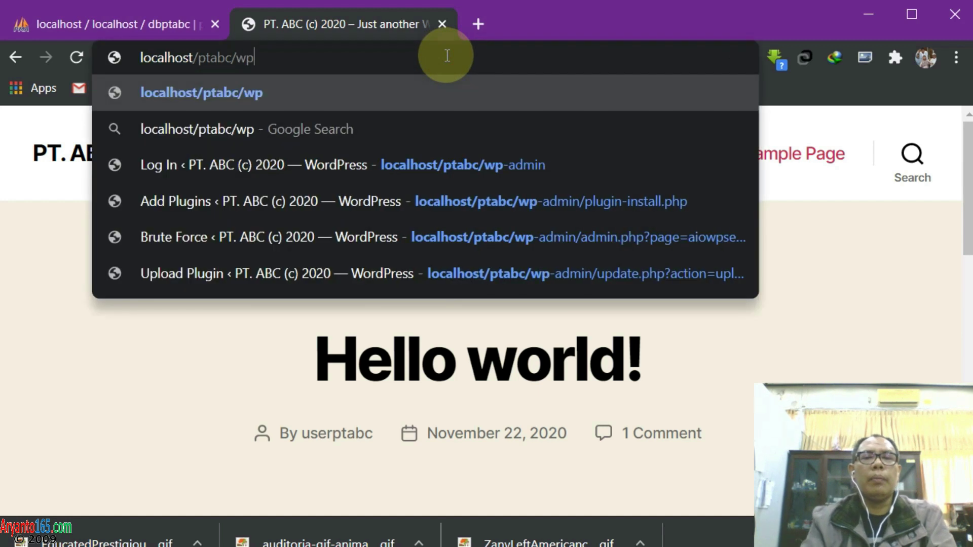
{"action": "key", "text": "Return"}
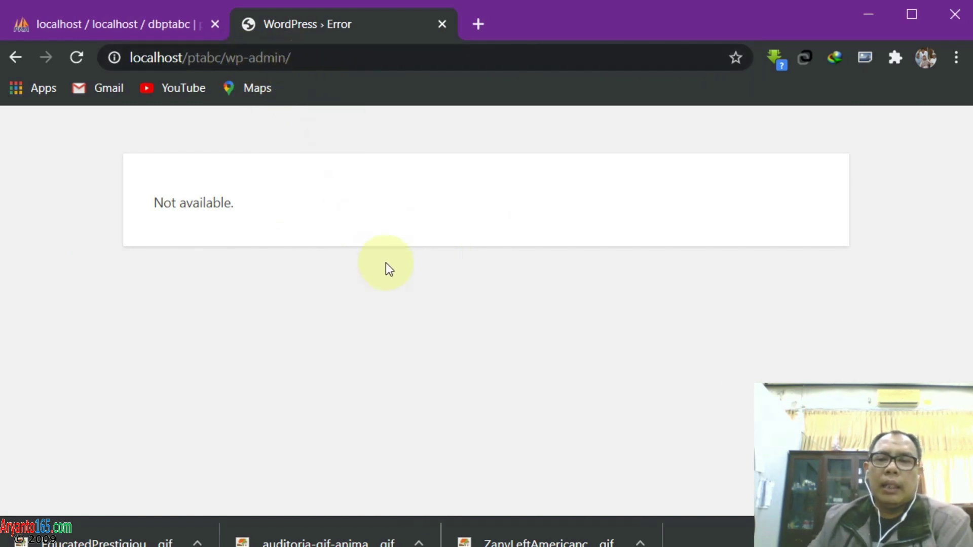
Bring up the login form at the renamed address localhost/ptabc/batman
{"action": "left_click", "coordinate": [331, 62]}
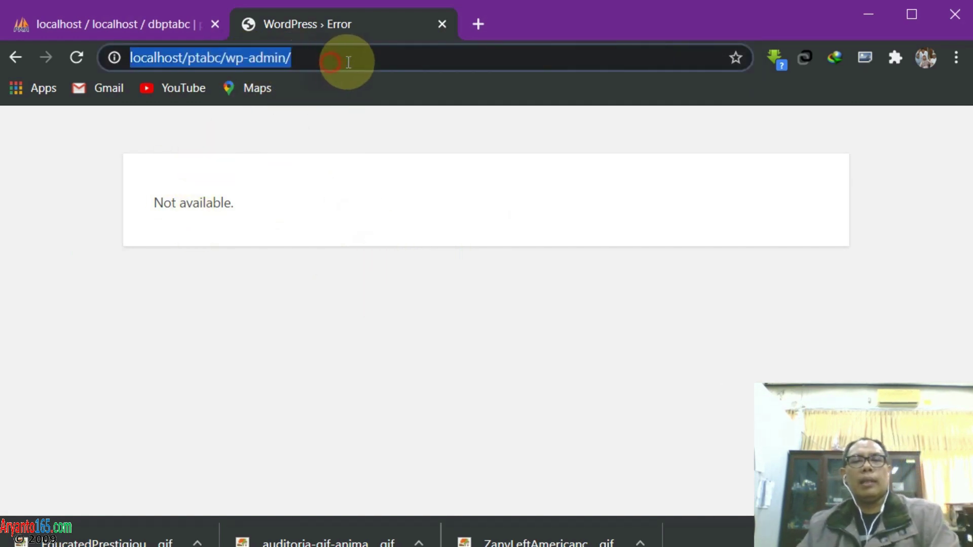
{"action": "key", "text": "End"}
{"action": "key", "text": "BackSpace"}
{"action": "key", "text": "BackSpace"}
{"action": "key", "text": "BackSpace"}
{"action": "key", "text": "BackSpace"}
{"action": "key", "text": "BackSpace"}
{"action": "key", "text": "BackSpace"}
{"action": "key", "text": "BackSpace"}
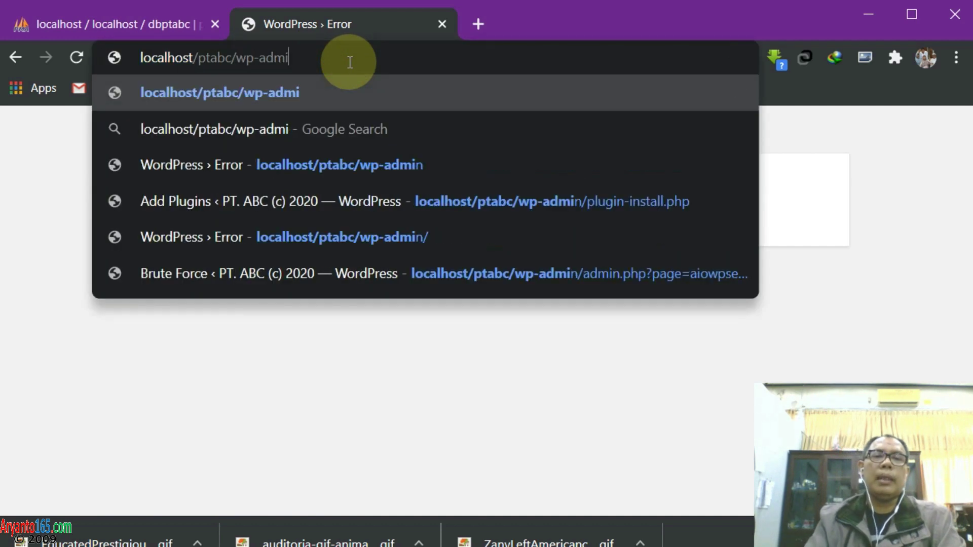
{"action": "key", "text": "BackSpace"}
{"action": "key", "text": "BackSpace"}
{"action": "type", "text": "batman"}
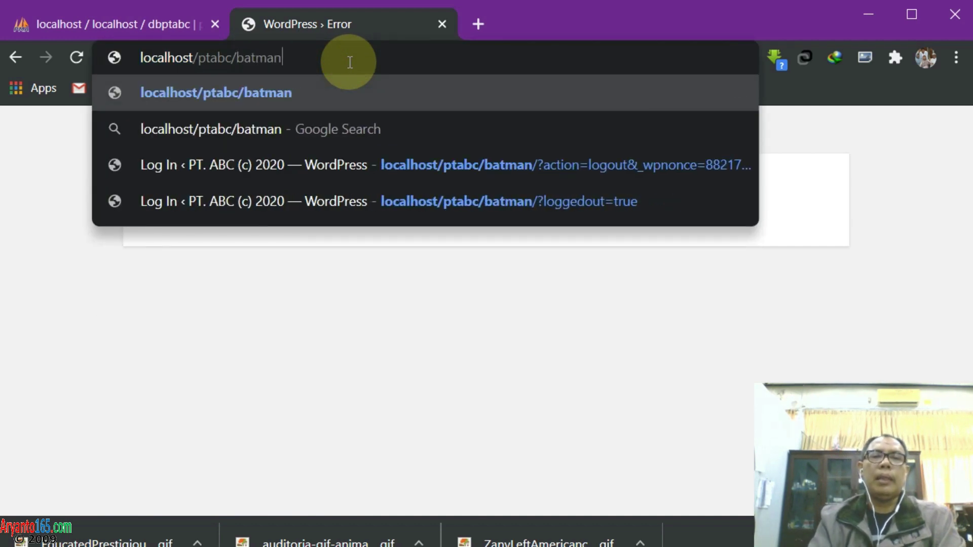
{"action": "key", "text": "Return"}
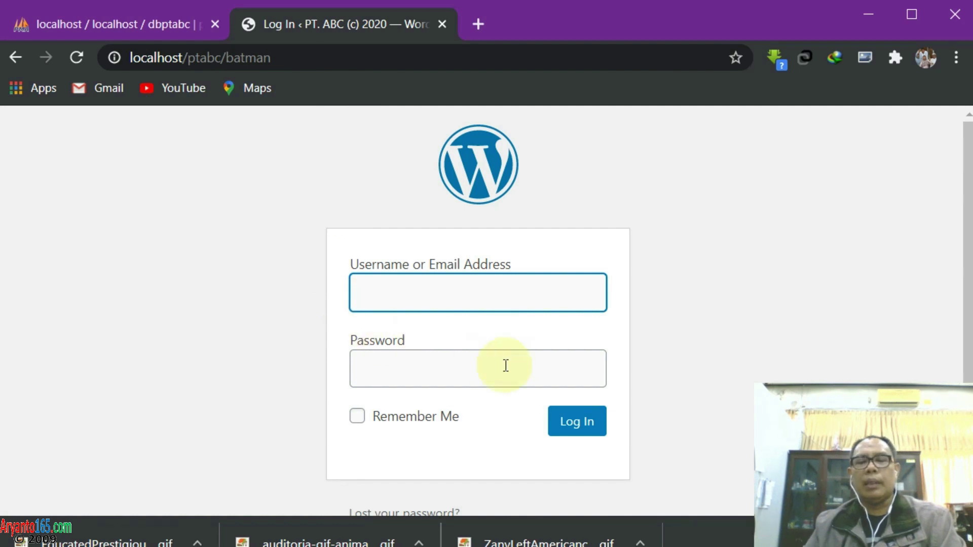
{"action": "scroll", "coordinate": [532, 385], "scroll_direction": "down", "scroll_amount": 2}
{"action": "scroll", "coordinate": [456, 375], "scroll_direction": "up", "scroll_amount": 2}
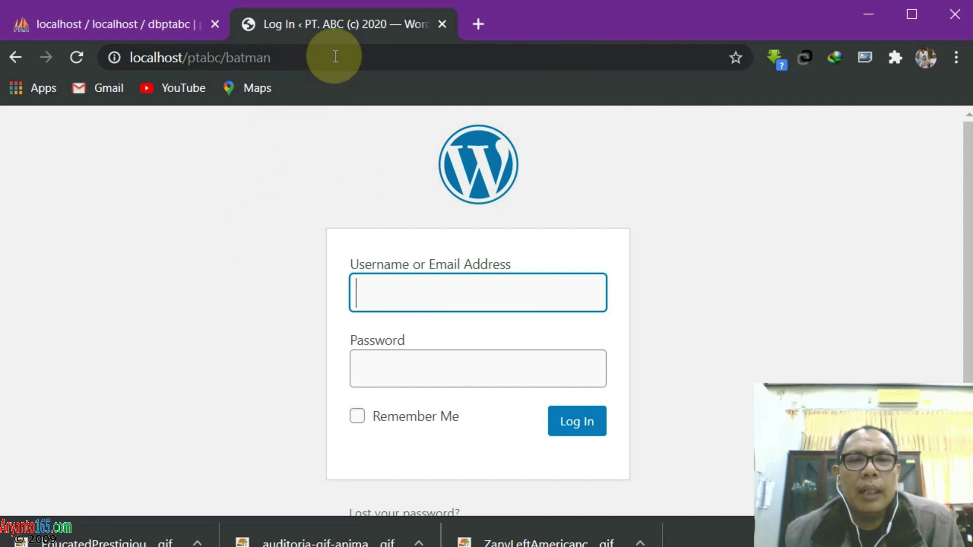
Log in with the admin username and open the WP Security dashboard
{"action": "type", "text": "u"}
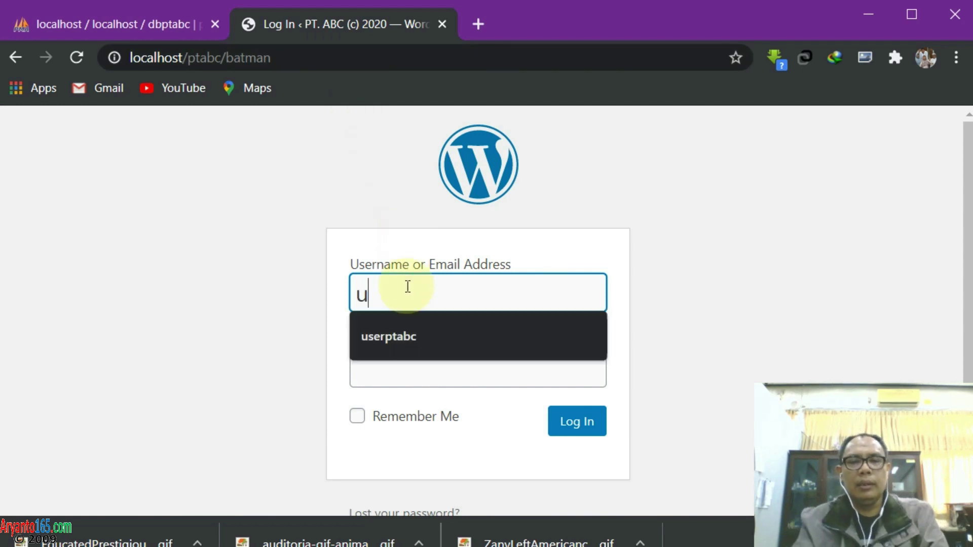
{"action": "type", "text": "serptabc"}
{"action": "key", "text": "Tab"}
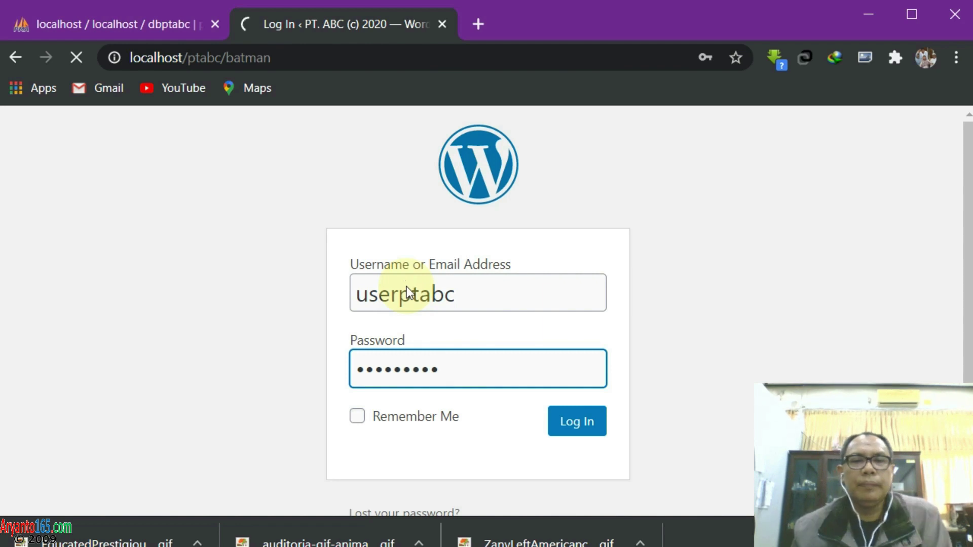
{"action": "scroll", "coordinate": [152, 375], "scroll_direction": "down", "scroll_amount": 8}
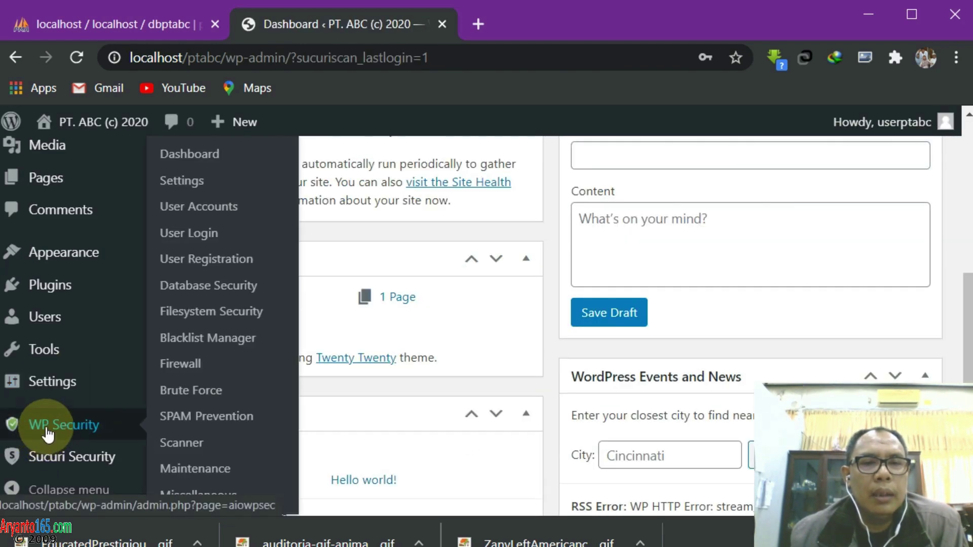
{"action": "left_click", "coordinate": [46, 440]}
Move the Security Points Breakdown box into the dashboard's right column
{"action": "scroll", "coordinate": [112, 371], "scroll_direction": "down", "scroll_amount": 5}
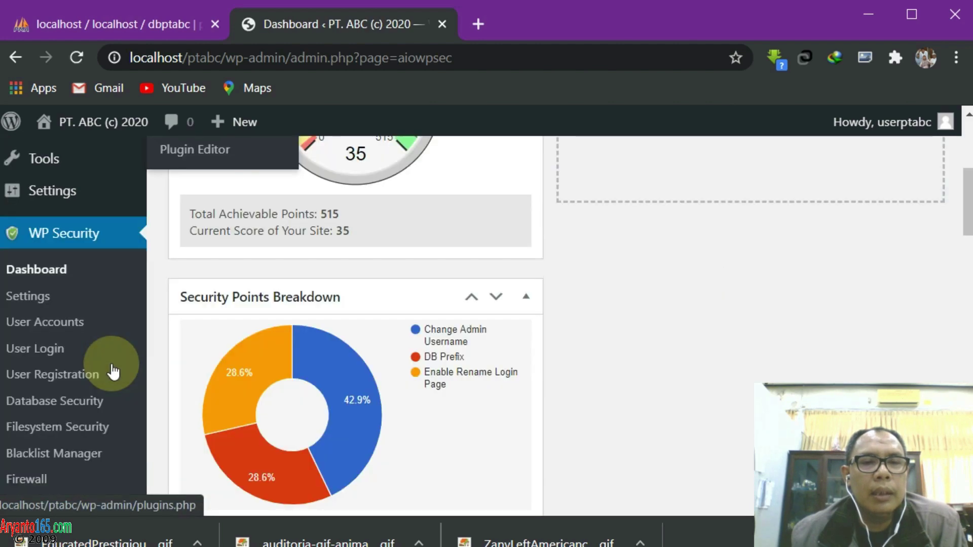
{"action": "scroll", "coordinate": [76, 324], "scroll_direction": "up", "scroll_amount": 2}
{"action": "scroll", "coordinate": [174, 272], "scroll_direction": "up", "scroll_amount": 4}
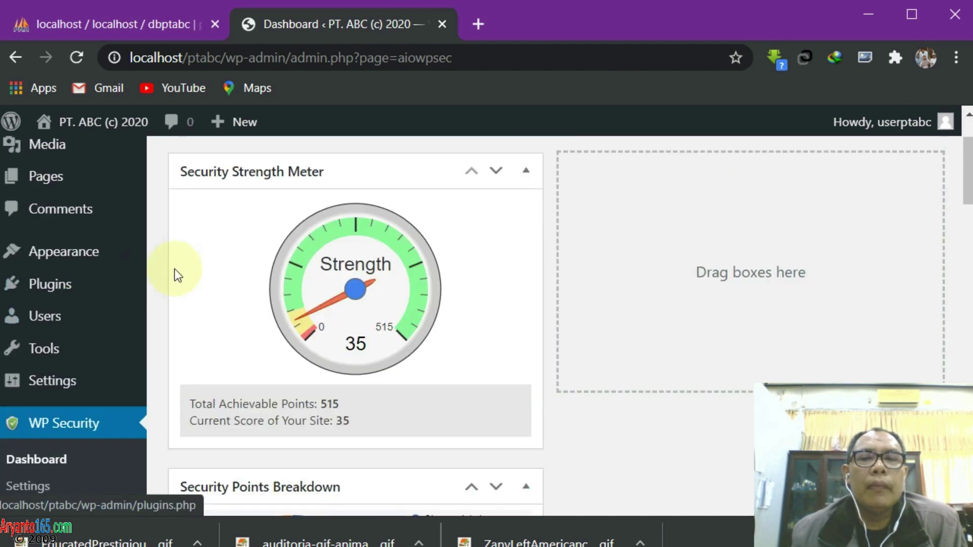
{"action": "scroll", "coordinate": [185, 268], "scroll_direction": "down", "scroll_amount": 5}
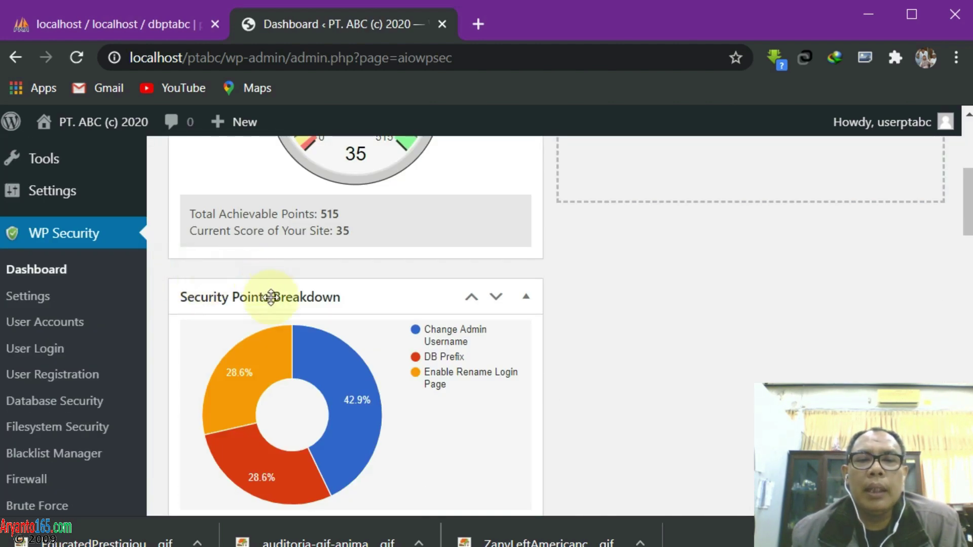
{"action": "left_click_drag", "start_coordinate": [271, 297], "coordinate": [652, 179]}
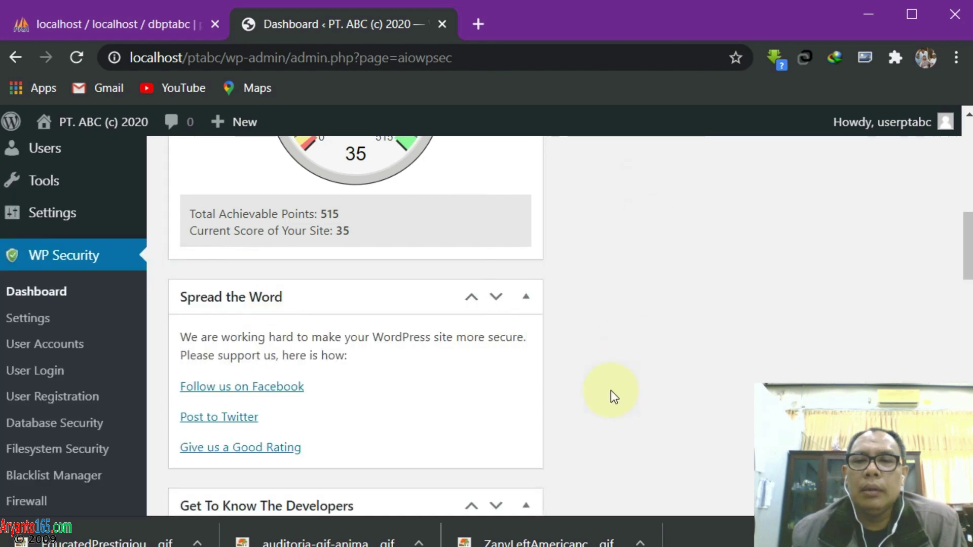
{"action": "scroll", "coordinate": [610, 390], "scroll_direction": "up", "scroll_amount": 6}
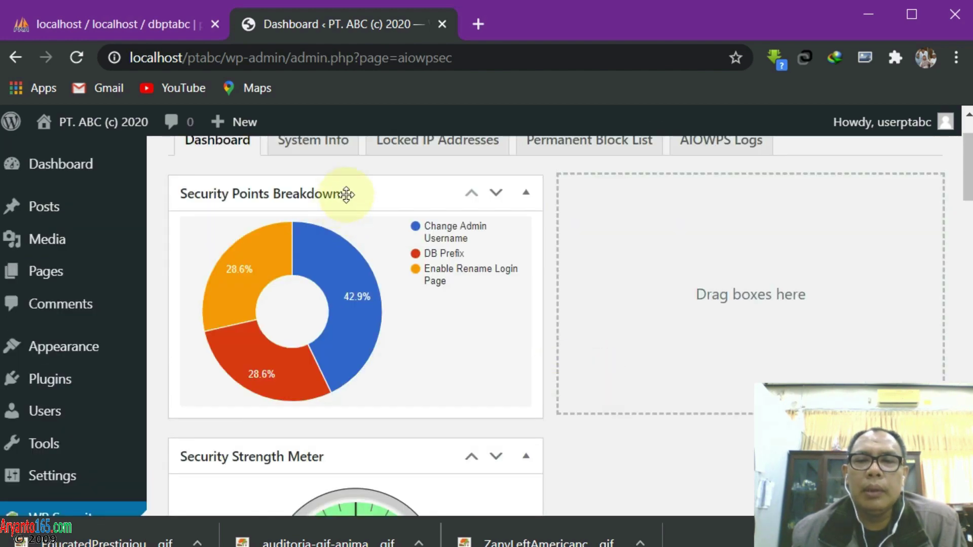
{"action": "left_click_drag", "start_coordinate": [346, 194], "coordinate": [735, 213]}
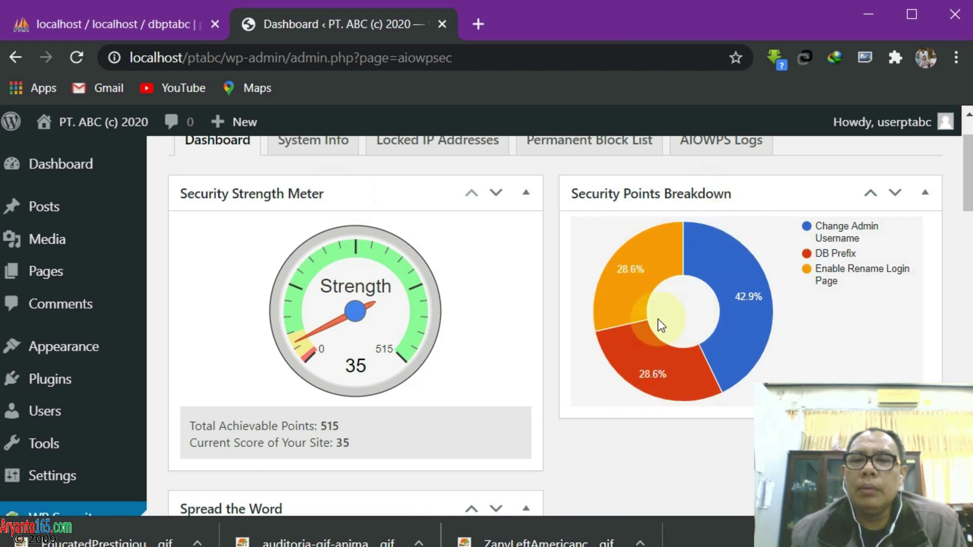
Browse the System Info, Locked IP, Permanent Block List and Logs tabs, then open WP Security Settings
{"action": "scroll", "coordinate": [502, 441], "scroll_direction": "up", "scroll_amount": 2}
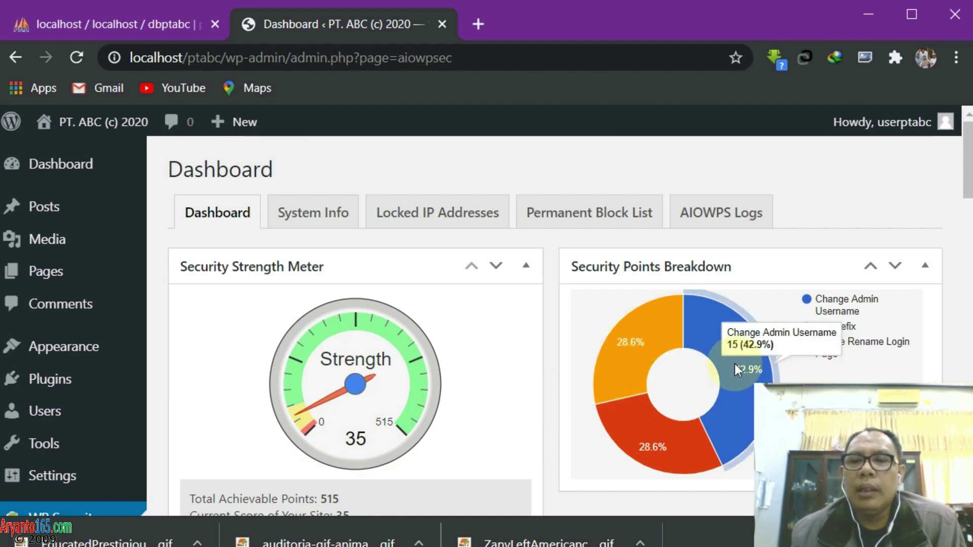
{"action": "scroll", "coordinate": [101, 393], "scroll_direction": "down", "scroll_amount": 3}
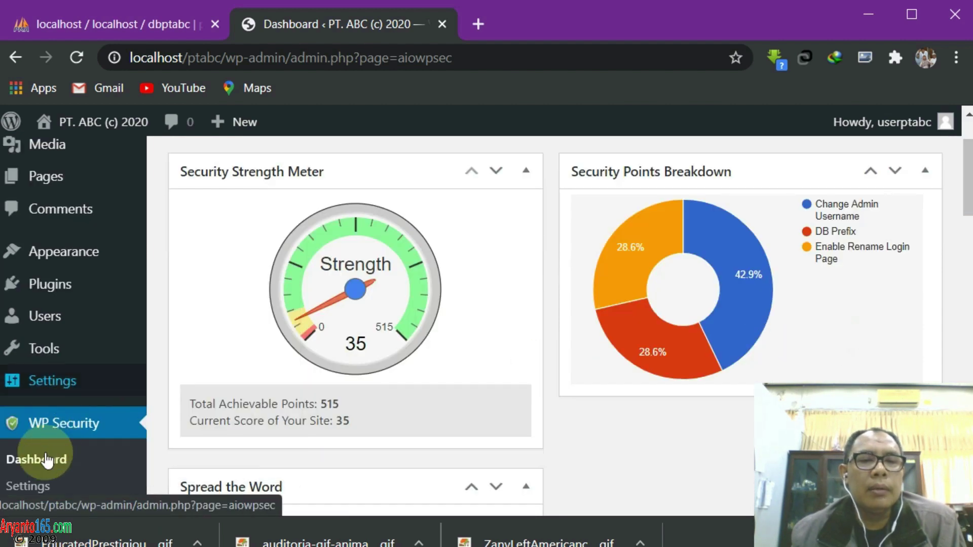
{"action": "scroll", "coordinate": [102, 405], "scroll_direction": "up", "scroll_amount": 3}
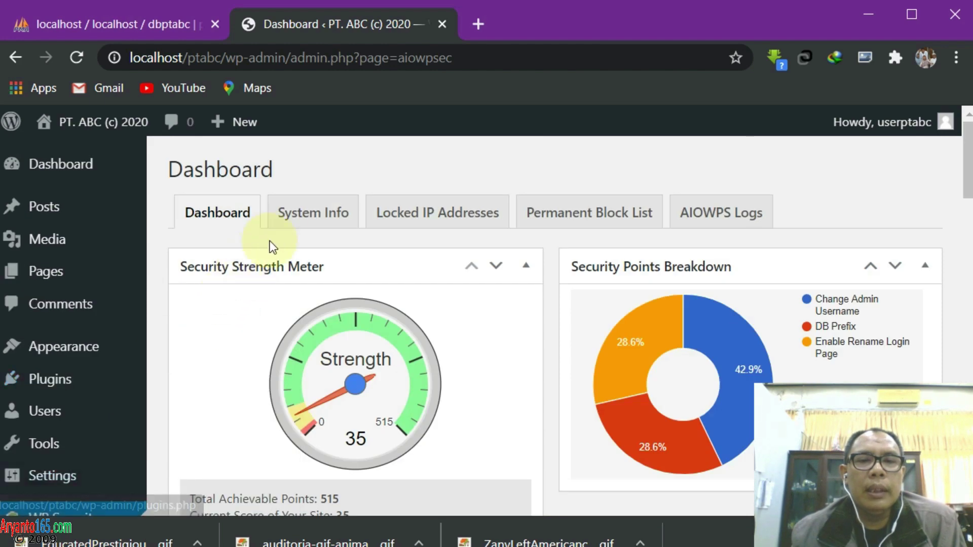
{"action": "left_click", "coordinate": [322, 214]}
{"action": "scroll", "coordinate": [402, 304], "scroll_direction": "down", "scroll_amount": 3}
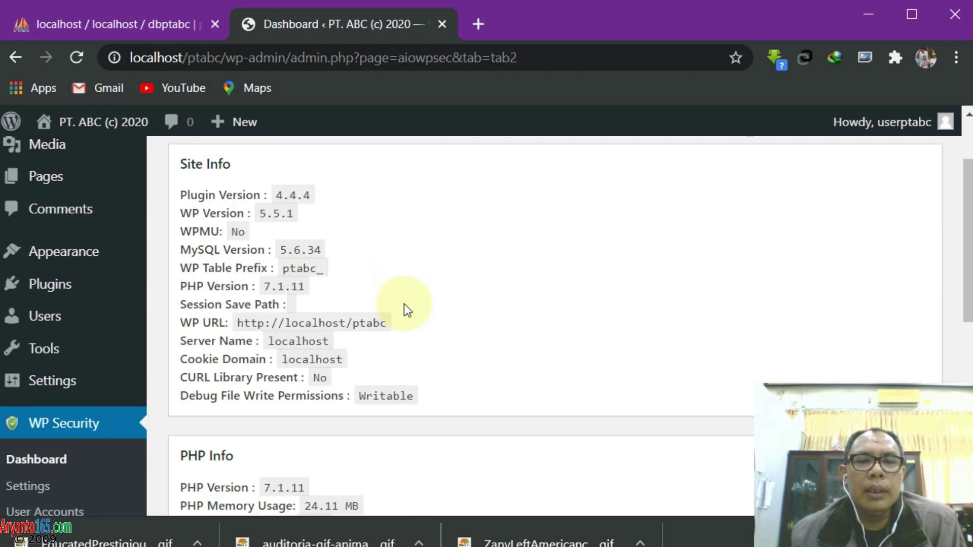
{"action": "scroll", "coordinate": [403, 303], "scroll_direction": "up", "scroll_amount": 3}
{"action": "left_click", "coordinate": [452, 221]}
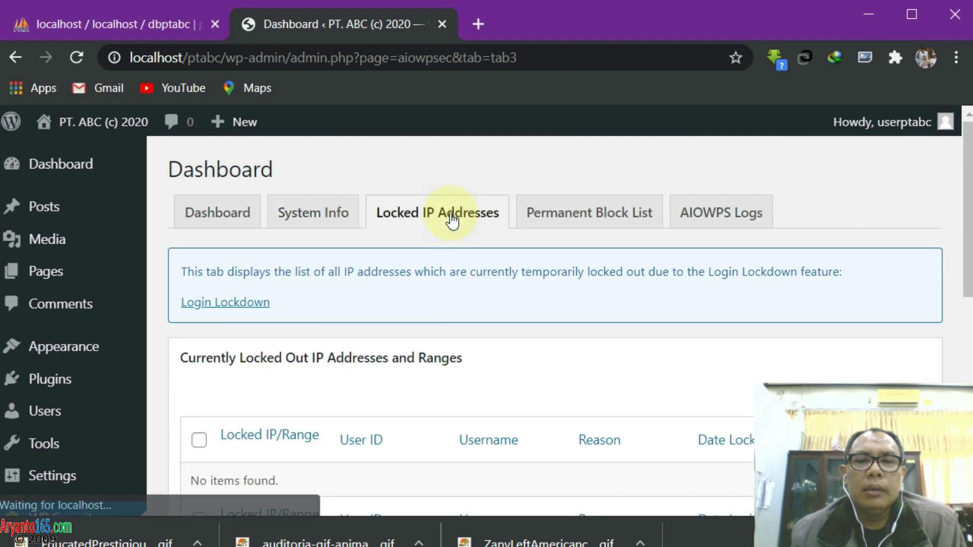
{"action": "left_click", "coordinate": [589, 211]}
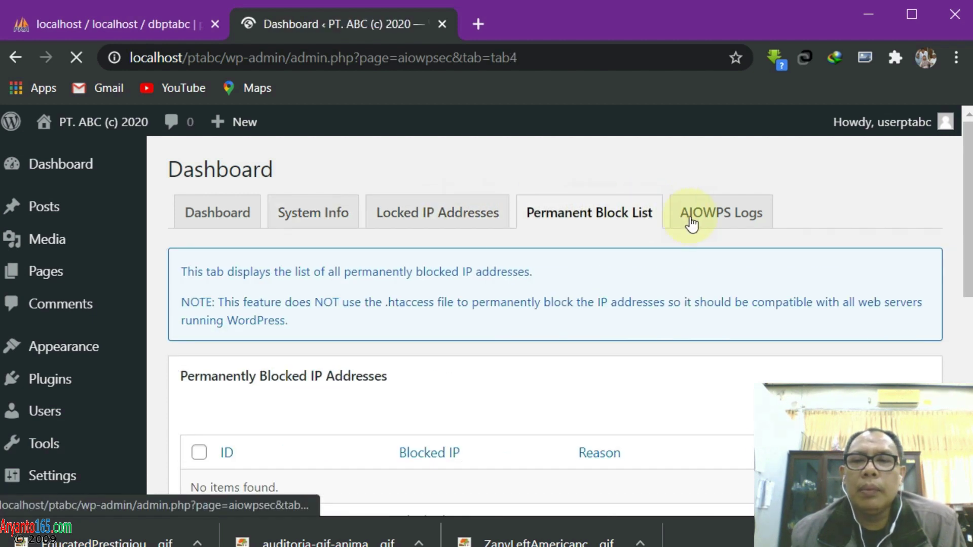
{"action": "left_click", "coordinate": [712, 221]}
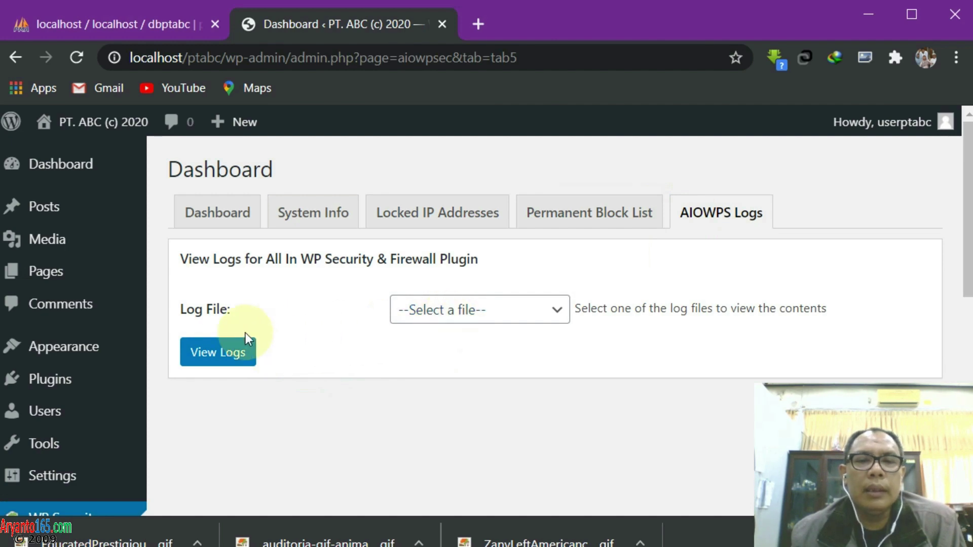
{"action": "scroll", "coordinate": [81, 425], "scroll_direction": "down", "scroll_amount": 3}
{"action": "left_click", "coordinate": [26, 391]}
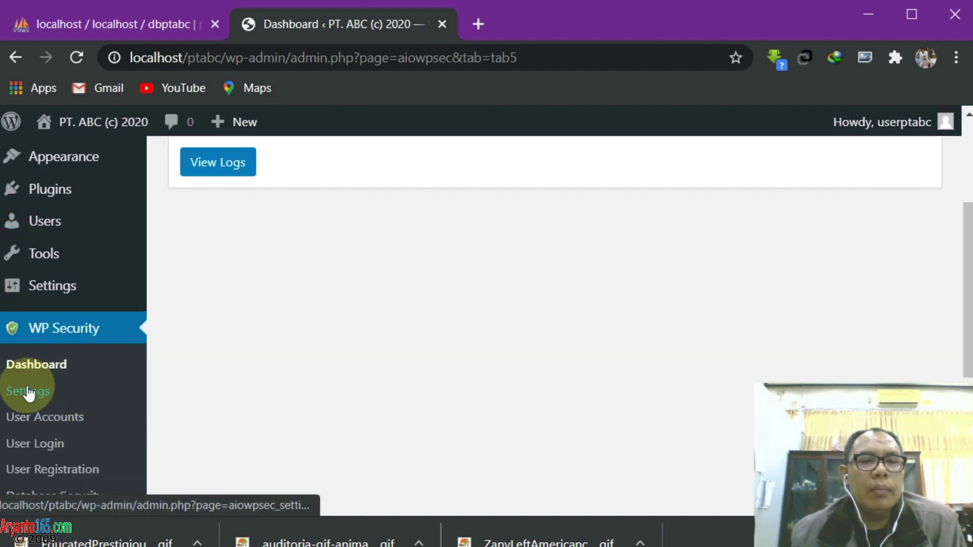
Back up the site's current .htaccess file from the .htaccess File tab
{"action": "scroll", "coordinate": [418, 403], "scroll_direction": "down", "scroll_amount": 6}
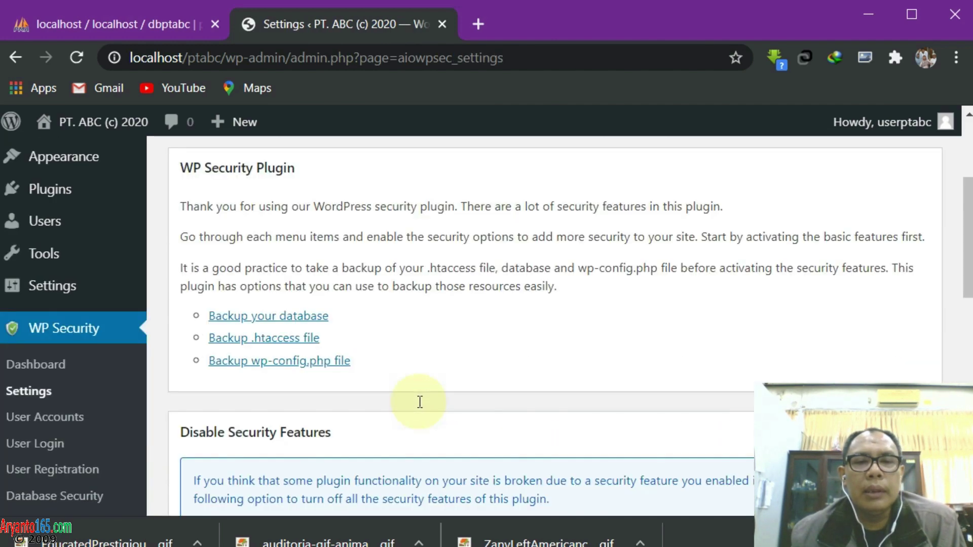
{"action": "scroll", "coordinate": [418, 402], "scroll_direction": "down", "scroll_amount": 6}
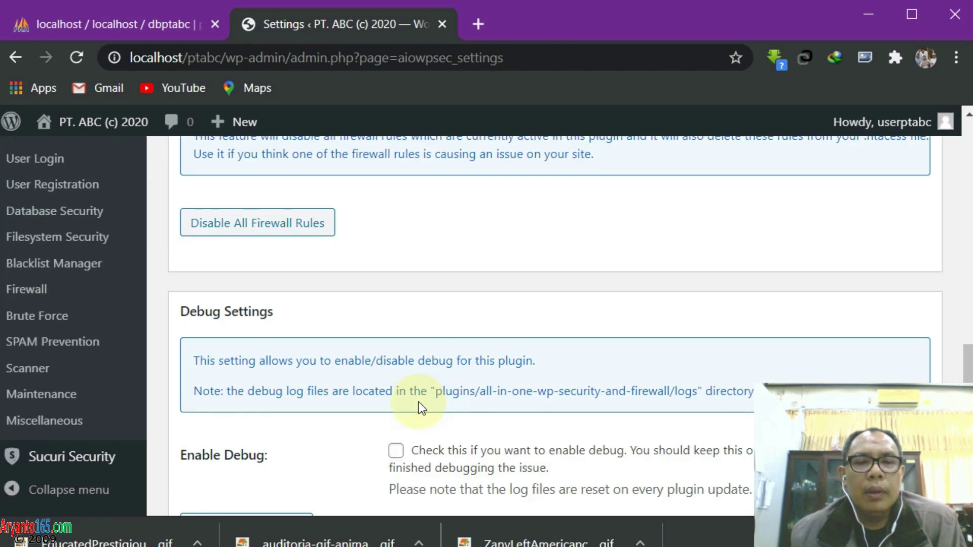
{"action": "scroll", "coordinate": [418, 403], "scroll_direction": "down", "scroll_amount": 2}
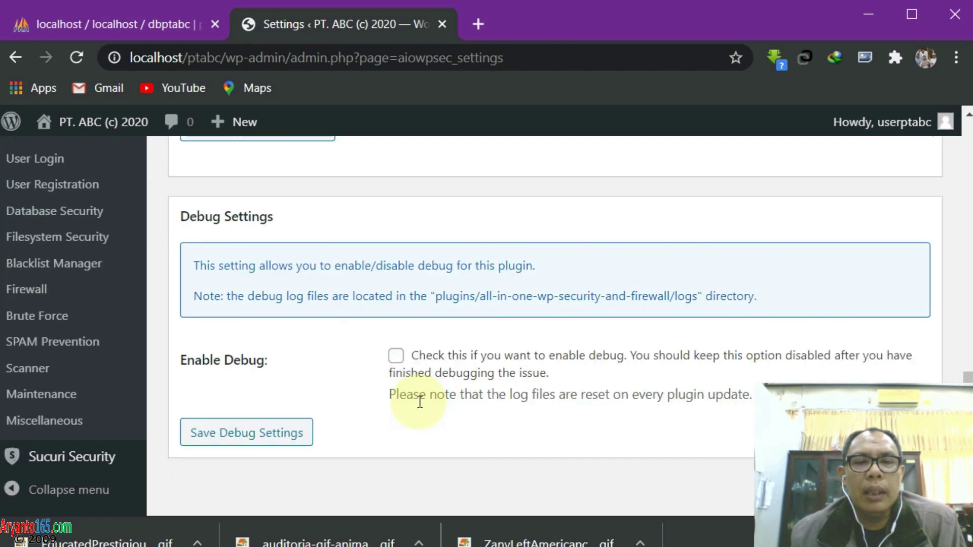
{"action": "scroll", "coordinate": [420, 402], "scroll_direction": "up", "scroll_amount": 14}
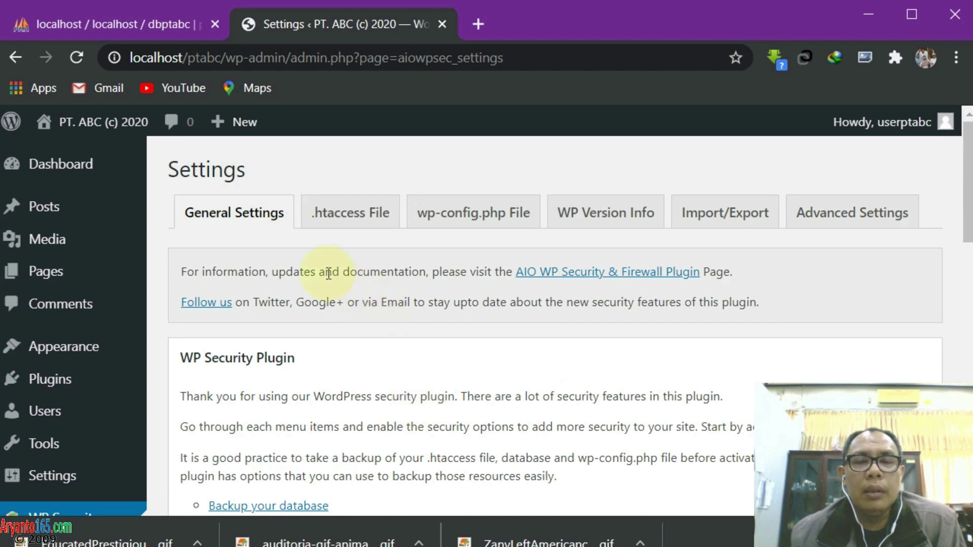
{"action": "scroll", "coordinate": [355, 345], "scroll_direction": "down", "scroll_amount": 4}
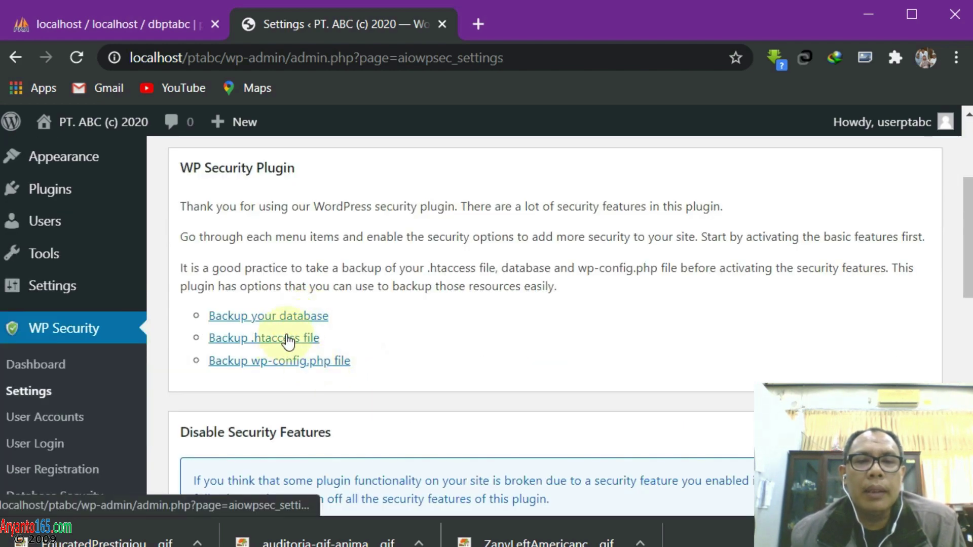
{"action": "left_click", "coordinate": [274, 343]}
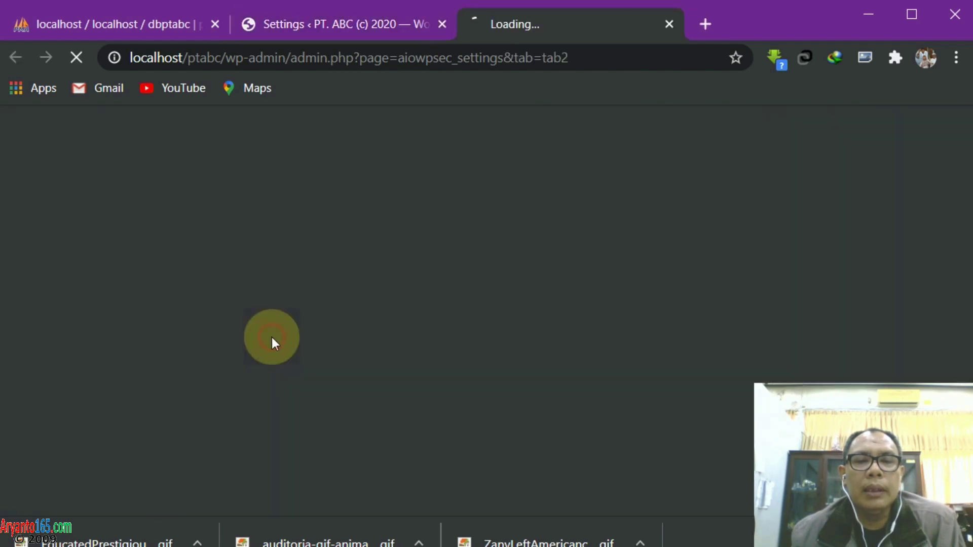
{"action": "scroll", "coordinate": [399, 351], "scroll_direction": "down", "scroll_amount": 3}
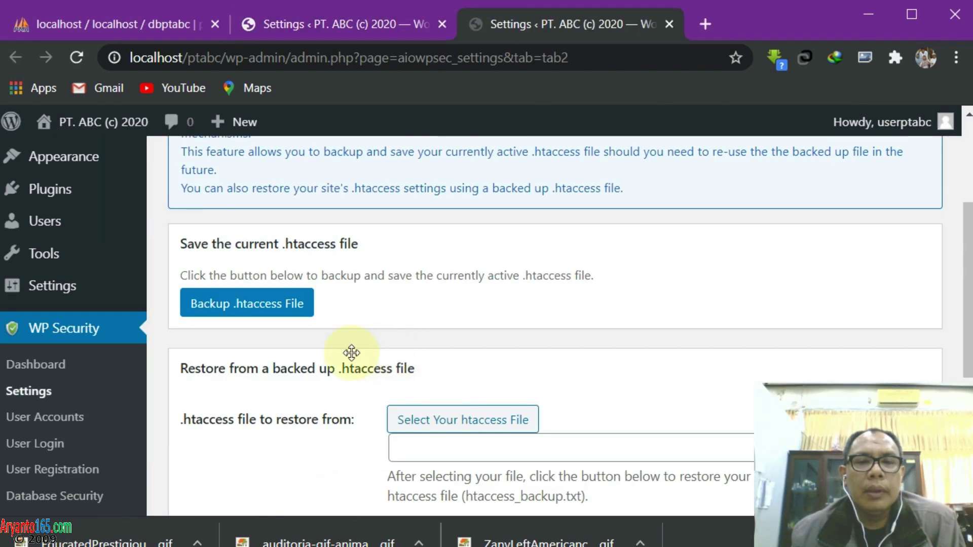
{"action": "left_click", "coordinate": [256, 311]}
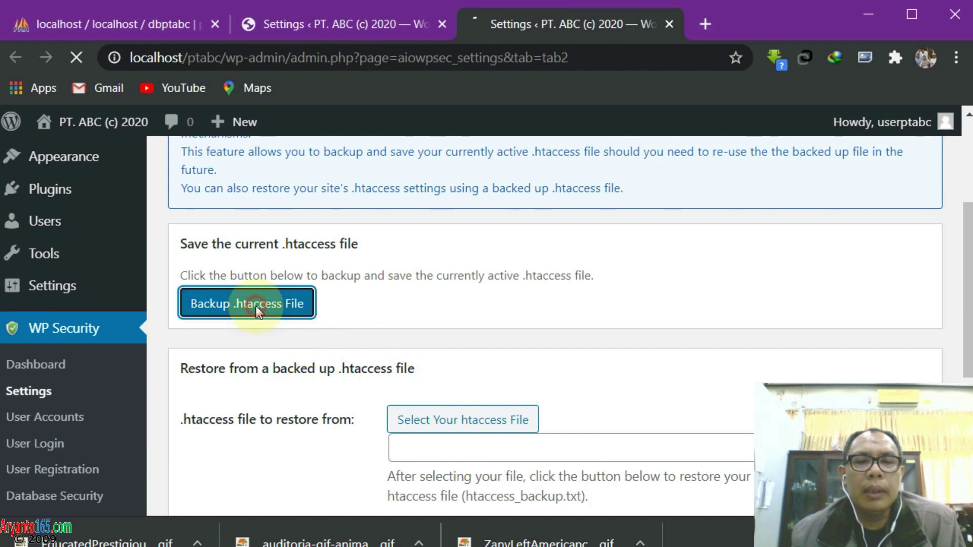
Download a backup .txt copy of wp-config.php from the wp-config.php File tab
{"action": "left_click", "coordinate": [445, 307]}
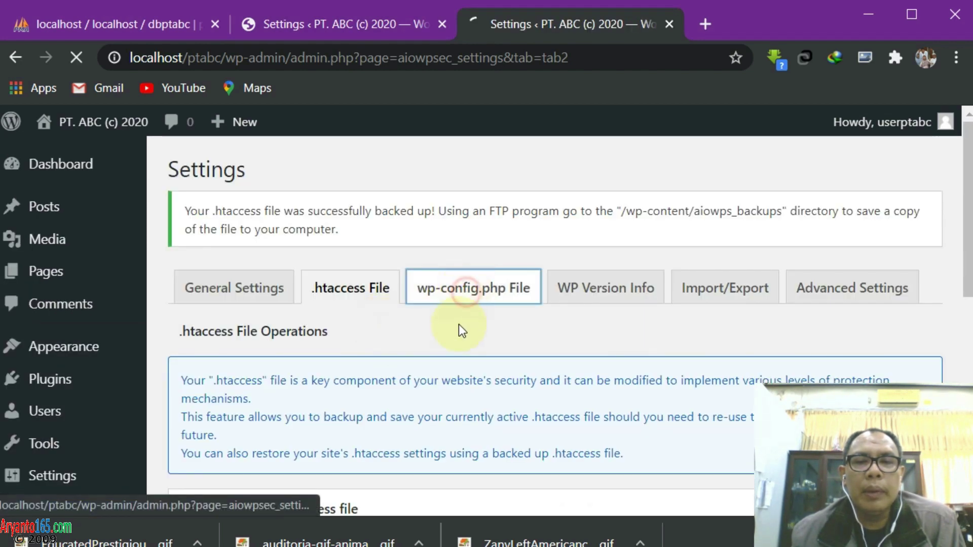
{"action": "scroll", "coordinate": [430, 374], "scroll_direction": "down", "scroll_amount": 4}
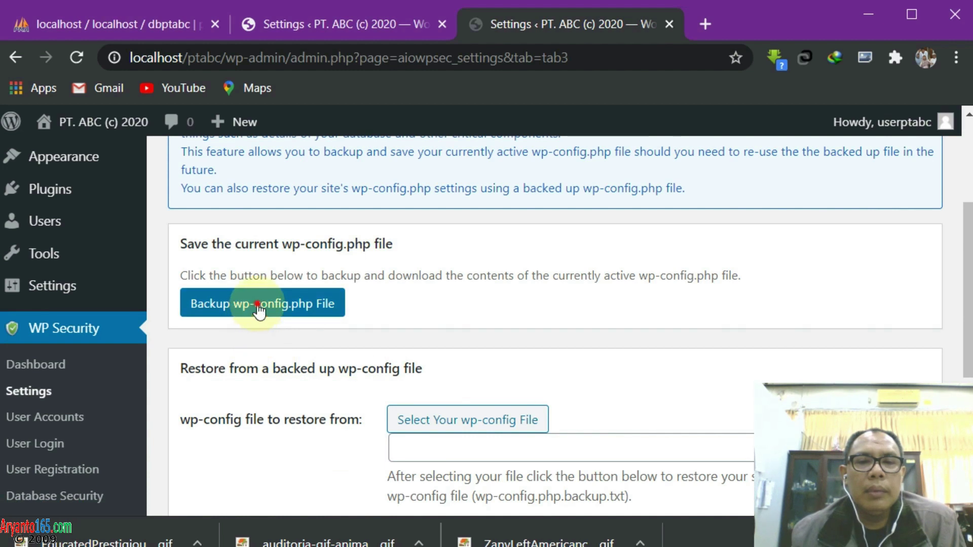
{"action": "left_click", "coordinate": [256, 306]}
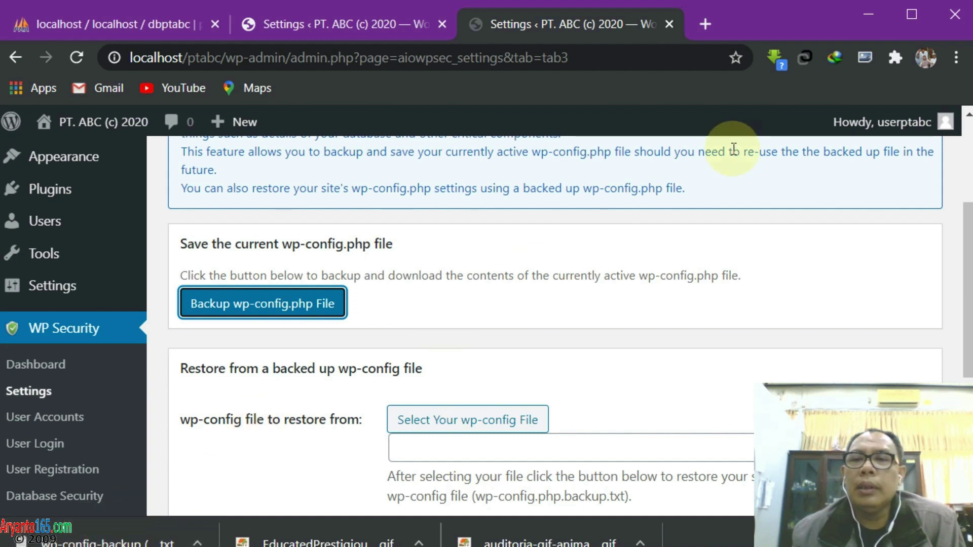
{"action": "left_click_drag", "start_coordinate": [778, 24], "coordinate": [805, 35]}
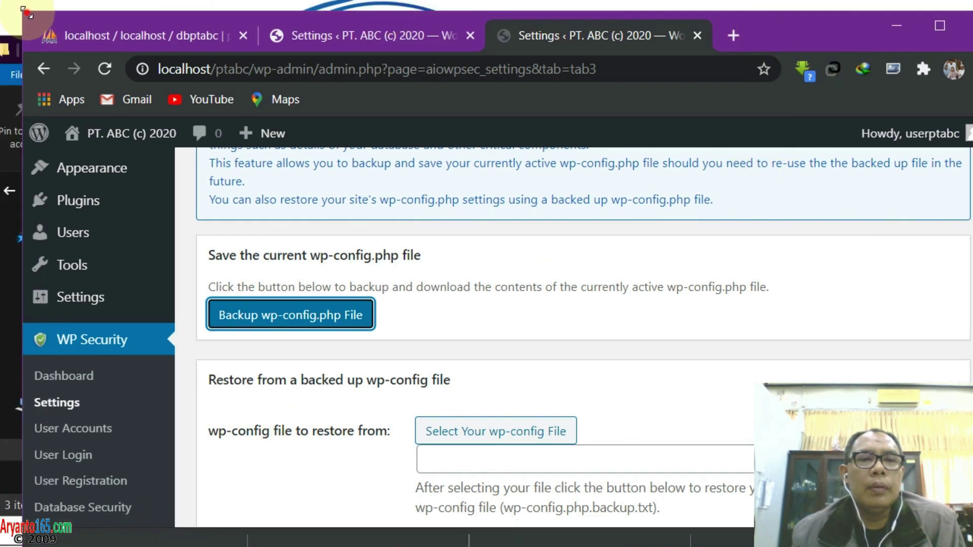
{"action": "left_click_drag", "start_coordinate": [23, 9], "coordinate": [36, 20]}
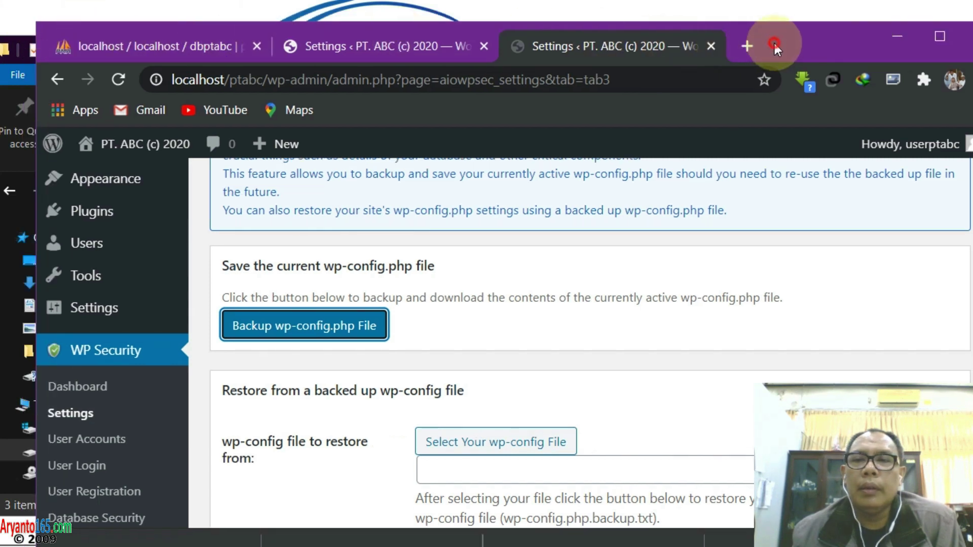
{"action": "left_click_drag", "start_coordinate": [775, 47], "coordinate": [732, 1]}
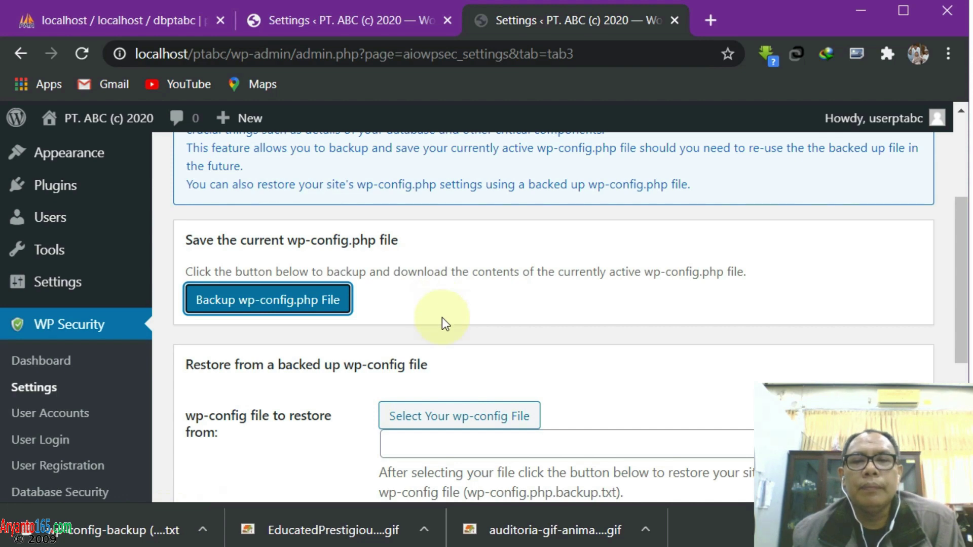
{"action": "scroll", "coordinate": [442, 317], "scroll_direction": "up", "scroll_amount": 3}
Review the WP Version Info, Import/Export and Advanced tabs, saving the REMOTE_ADDR IP retrieval setting
{"action": "left_click", "coordinate": [577, 210]}
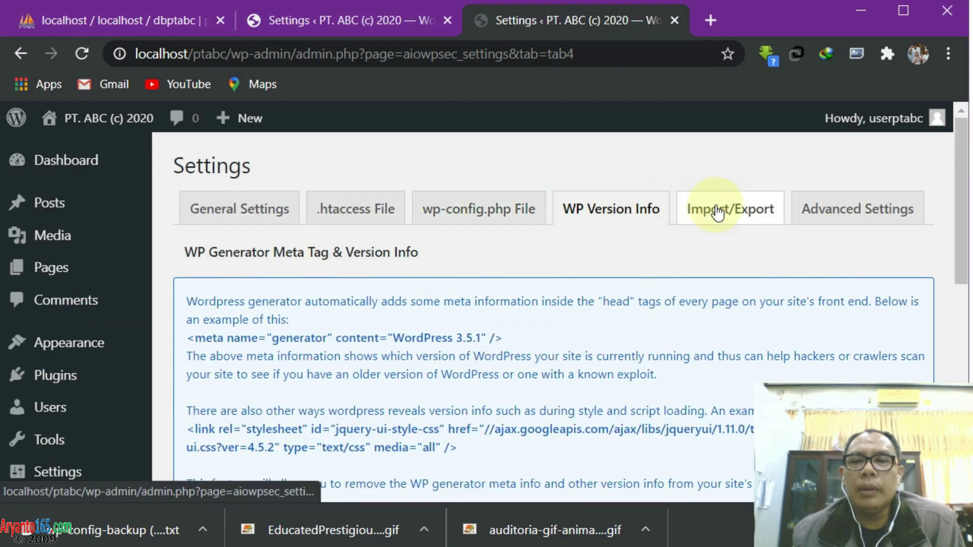
{"action": "left_click", "coordinate": [717, 213]}
{"action": "left_click", "coordinate": [847, 215]}
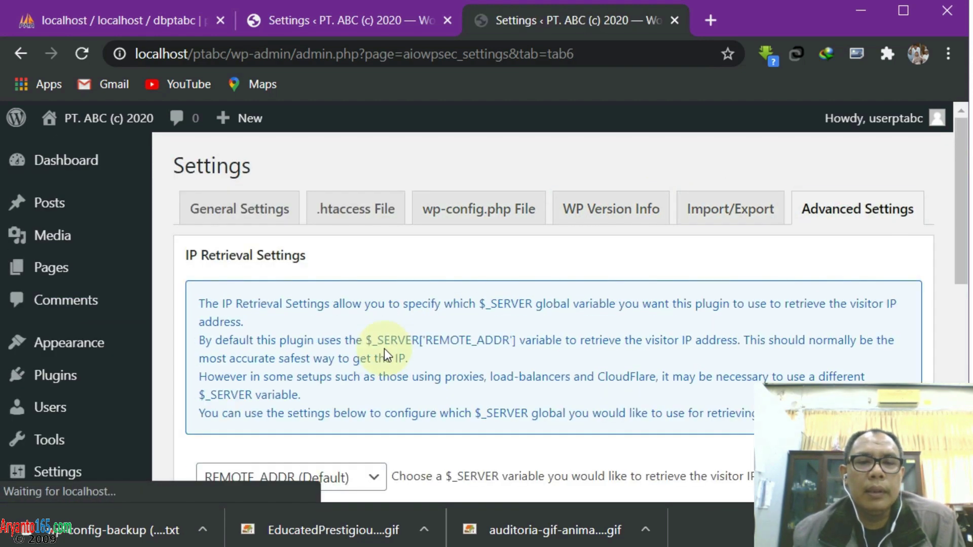
{"action": "scroll", "coordinate": [385, 348], "scroll_direction": "down", "scroll_amount": 5}
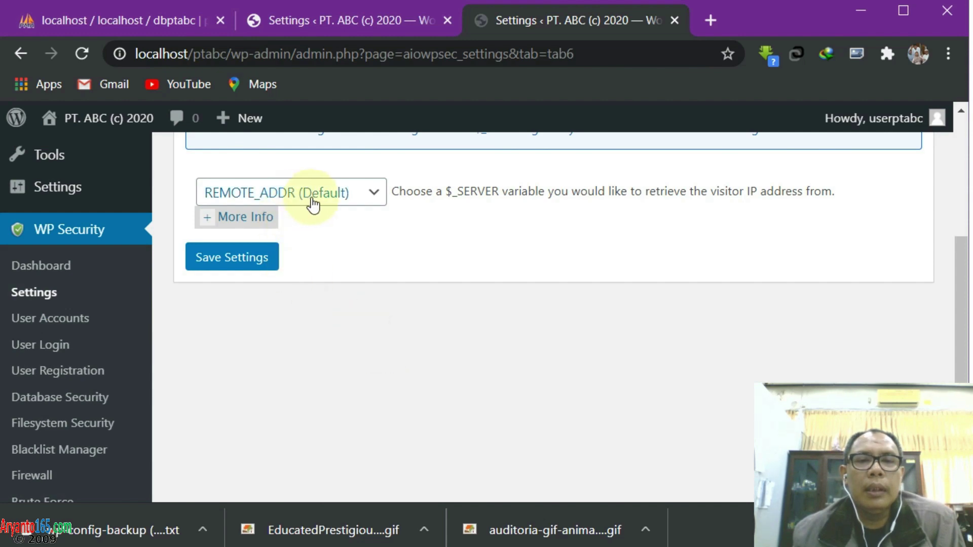
{"action": "left_click", "coordinate": [227, 258]}
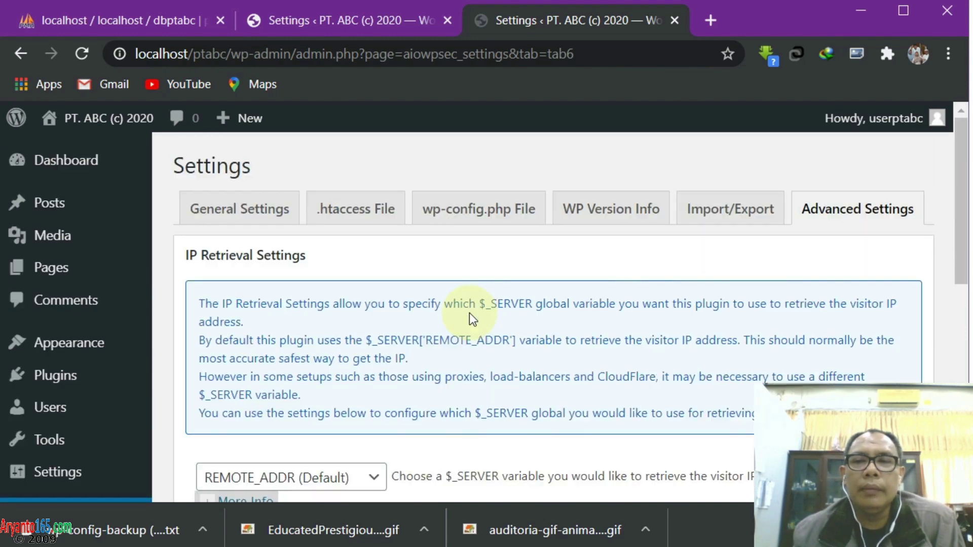
{"action": "scroll", "coordinate": [372, 332], "scroll_direction": "down", "scroll_amount": 3}
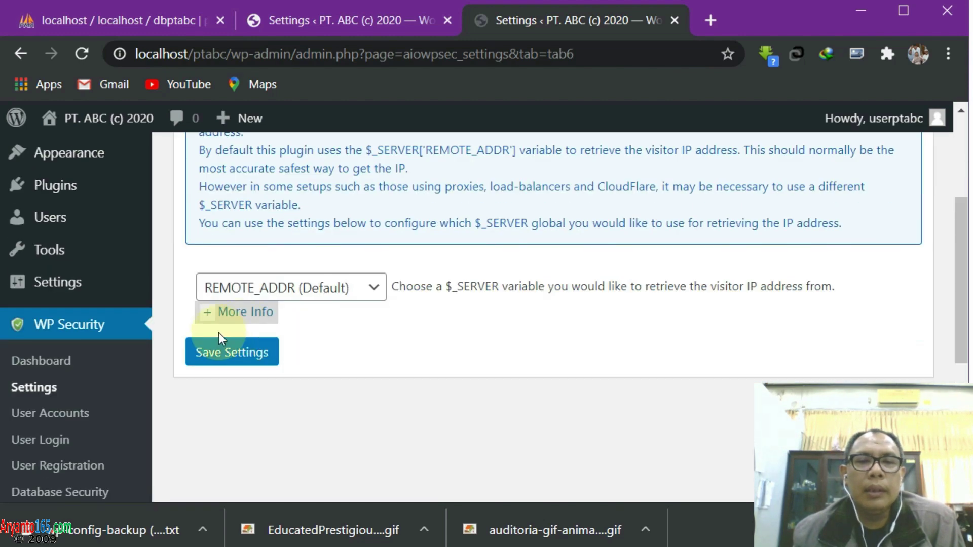
{"action": "left_click", "coordinate": [223, 351]}
{"action": "scroll", "coordinate": [387, 384], "scroll_direction": "down", "scroll_amount": 4}
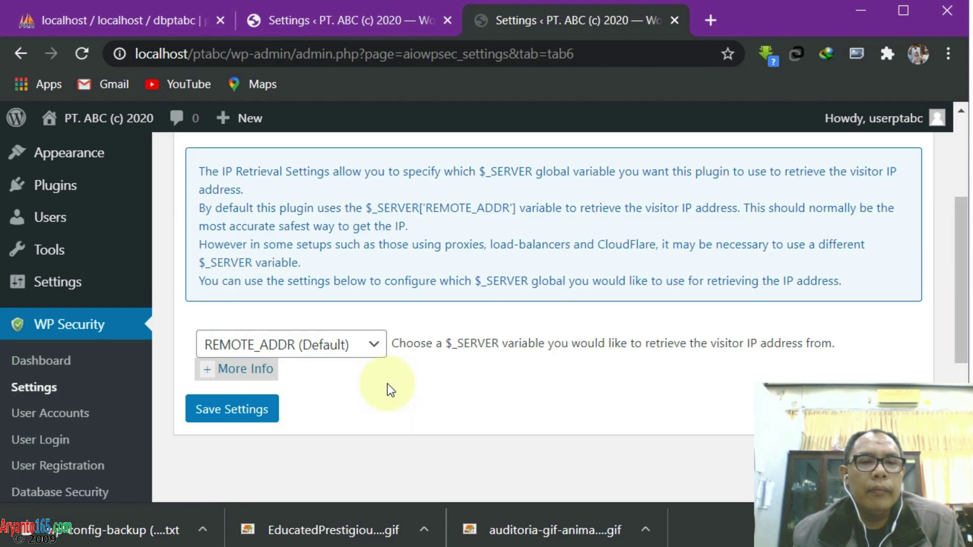
Review User Login lockout options: 3 max attempts, 5-minute retry period, 60-minute lockout
{"action": "left_click", "coordinate": [68, 415]}
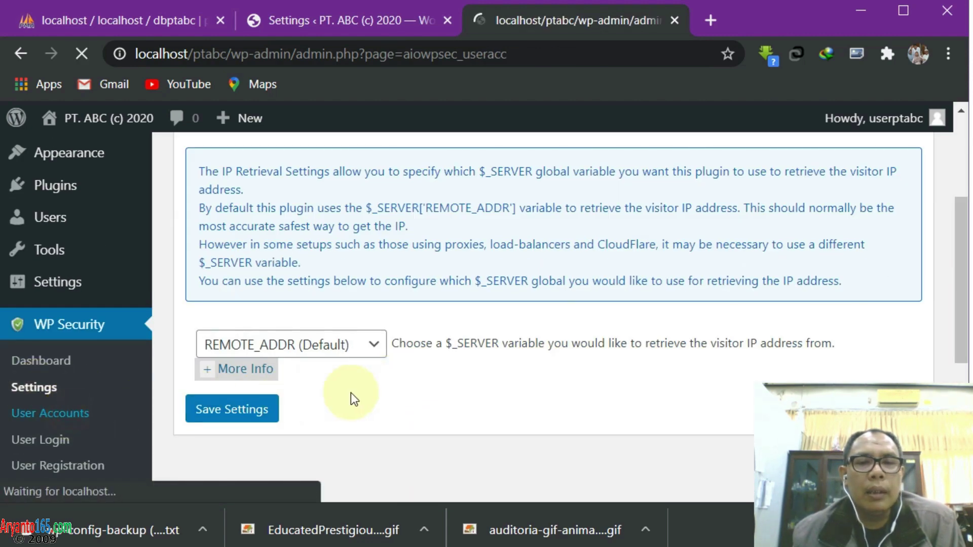
{"action": "scroll", "coordinate": [355, 392], "scroll_direction": "down", "scroll_amount": 4}
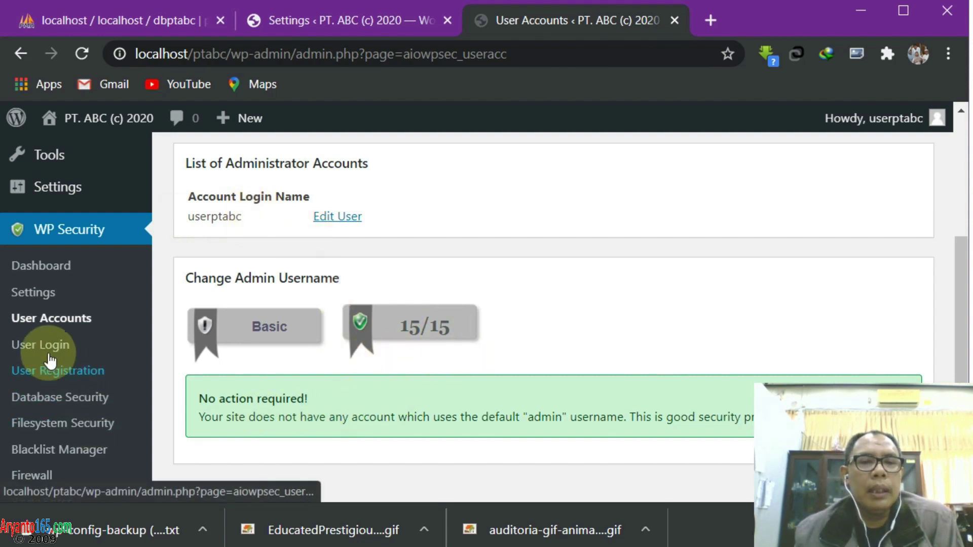
{"action": "left_click", "coordinate": [31, 345]}
{"action": "scroll", "coordinate": [395, 361], "scroll_direction": "down", "scroll_amount": 3}
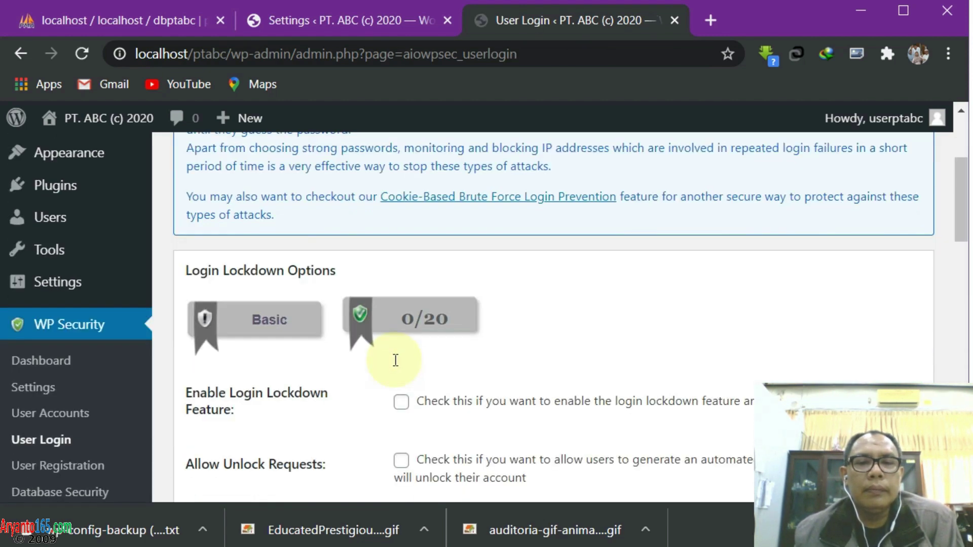
{"action": "scroll", "coordinate": [435, 369], "scroll_direction": "down", "scroll_amount": 3}
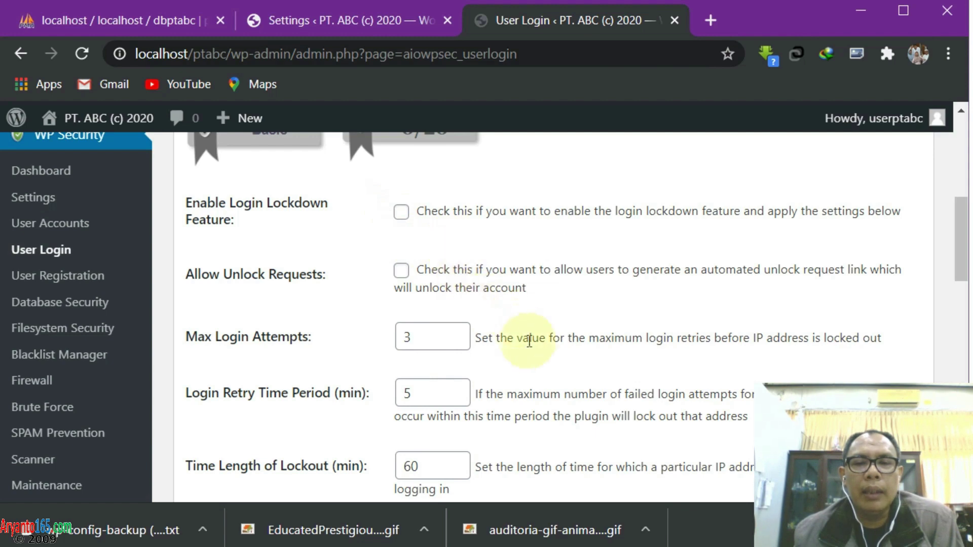
{"action": "scroll", "coordinate": [521, 337], "scroll_direction": "down", "scroll_amount": 3}
{"action": "scroll", "coordinate": [537, 354], "scroll_direction": "down", "scroll_amount": 3}
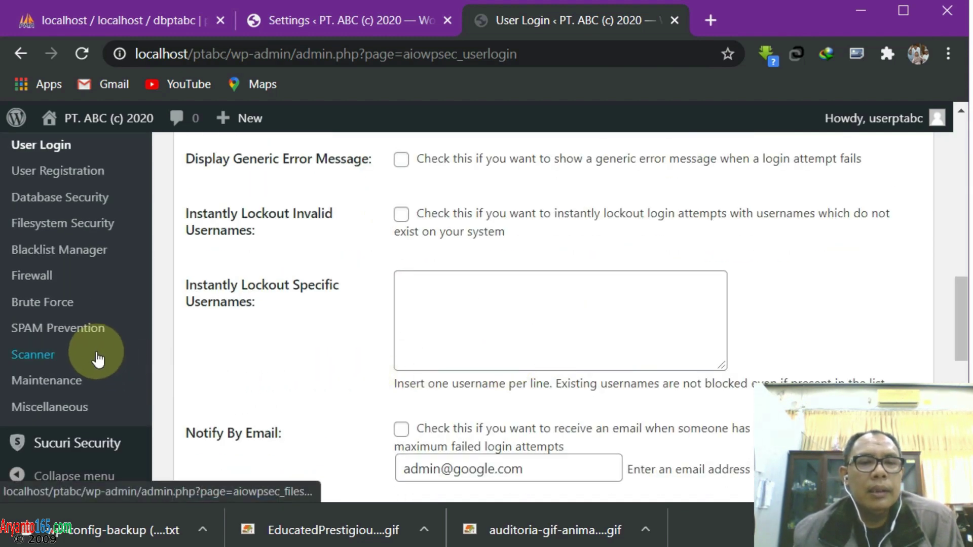
{"action": "scroll", "coordinate": [228, 349], "scroll_direction": "up", "scroll_amount": 4}
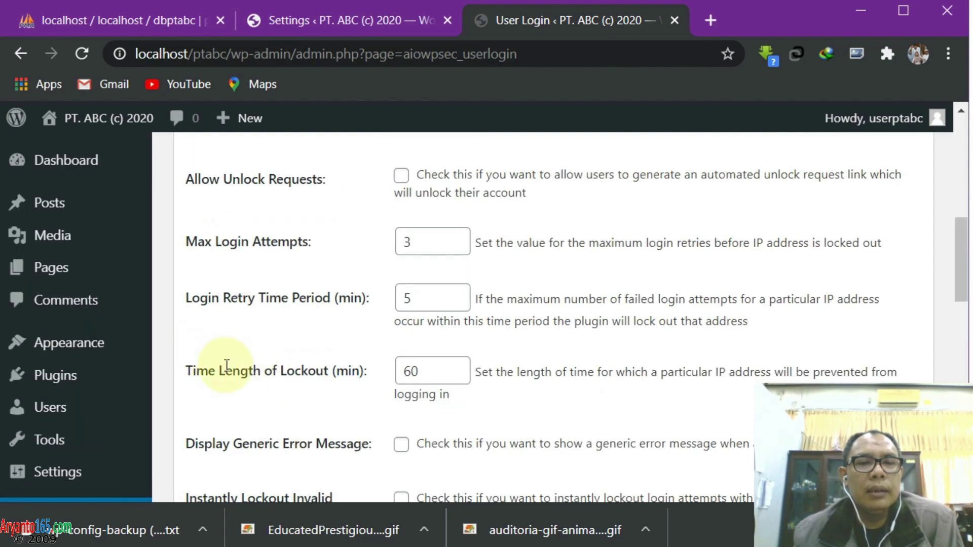
{"action": "scroll", "coordinate": [203, 383], "scroll_direction": "down", "scroll_amount": 3}
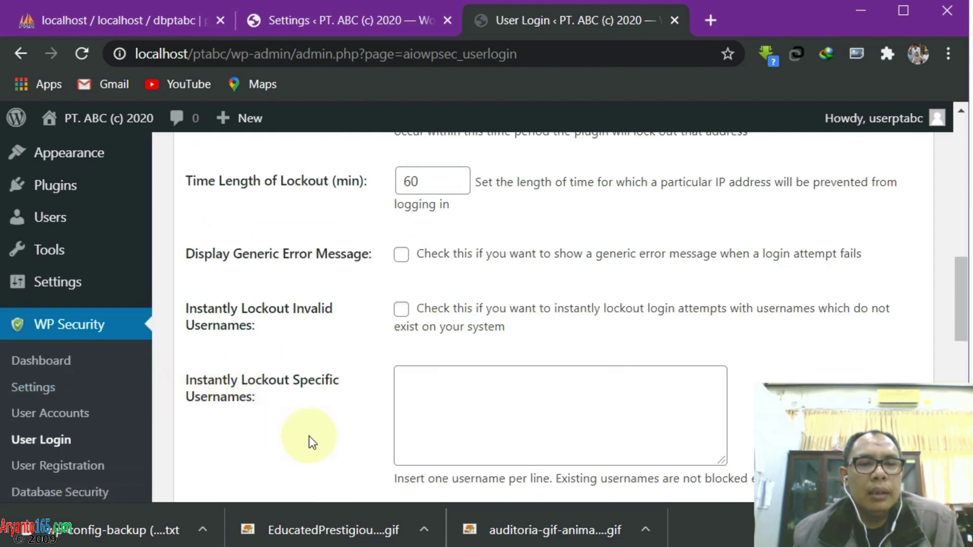
Enable and save manual approval of new registrations on the User Registration page, scoring 20/20
{"action": "left_click", "coordinate": [80, 463]}
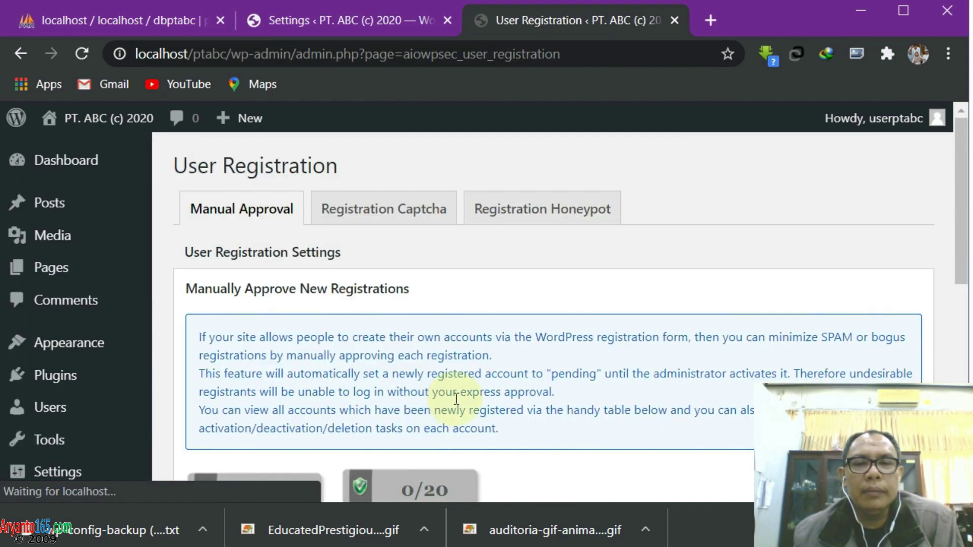
{"action": "scroll", "coordinate": [456, 399], "scroll_direction": "down", "scroll_amount": 3}
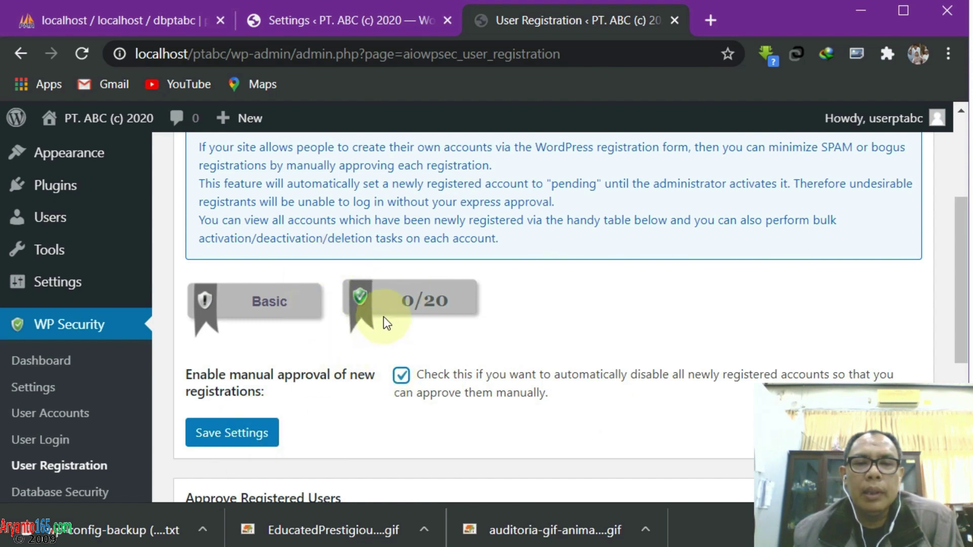
{"action": "left_click", "coordinate": [239, 434]}
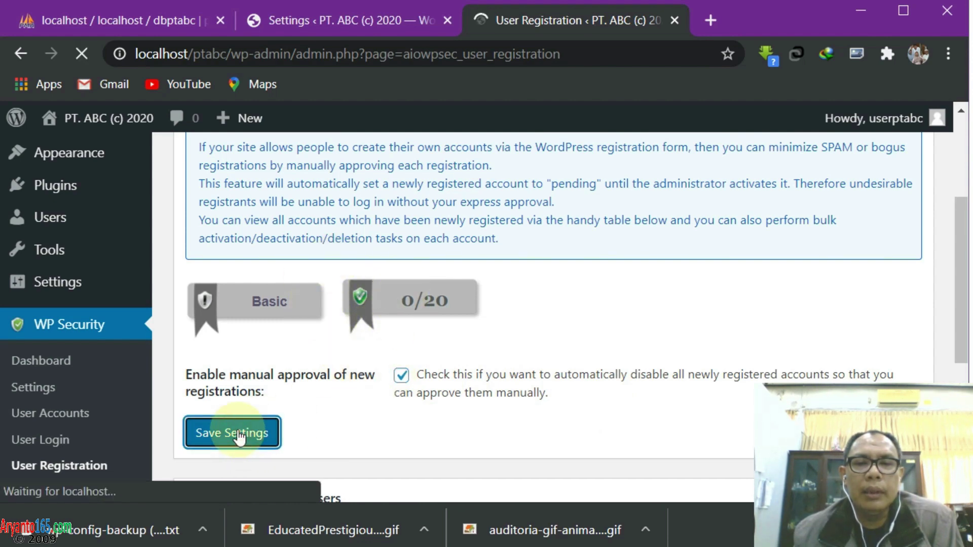
{"action": "scroll", "coordinate": [379, 421], "scroll_direction": "down", "scroll_amount": 5}
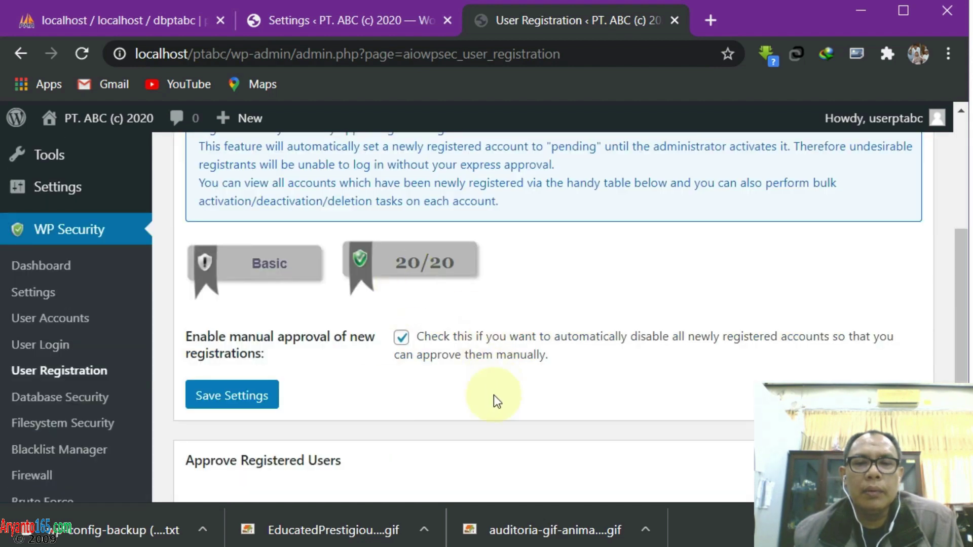
{"action": "scroll", "coordinate": [493, 396], "scroll_direction": "down", "scroll_amount": 5}
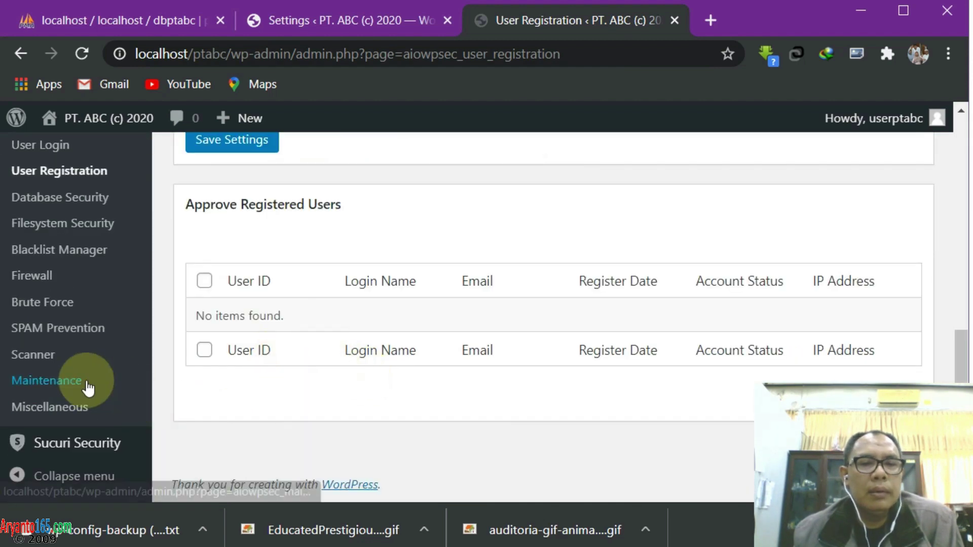
{"action": "scroll", "coordinate": [76, 297], "scroll_direction": "up", "scroll_amount": 3}
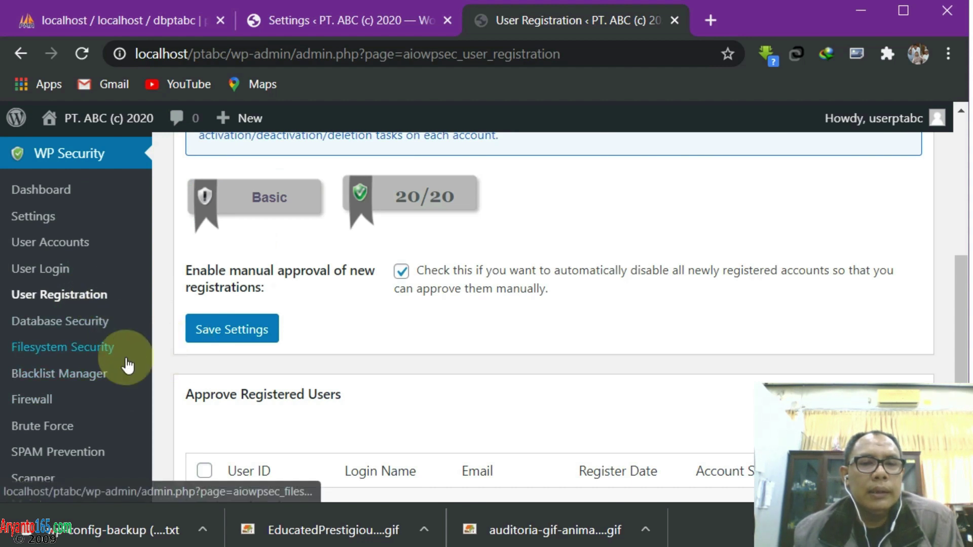
{"action": "scroll", "coordinate": [122, 381], "scroll_direction": "down", "scroll_amount": 2}
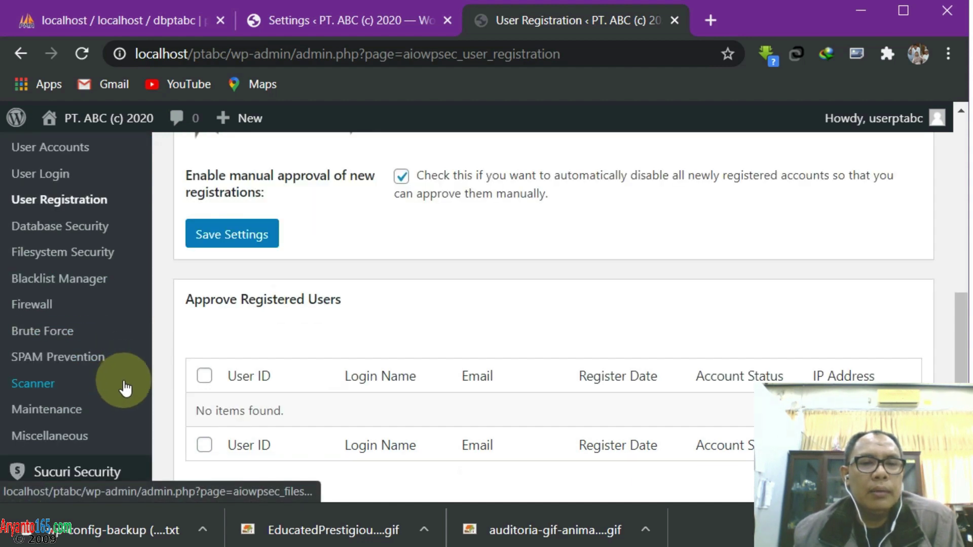
{"action": "scroll", "coordinate": [354, 290], "scroll_direction": "up", "scroll_amount": 4}
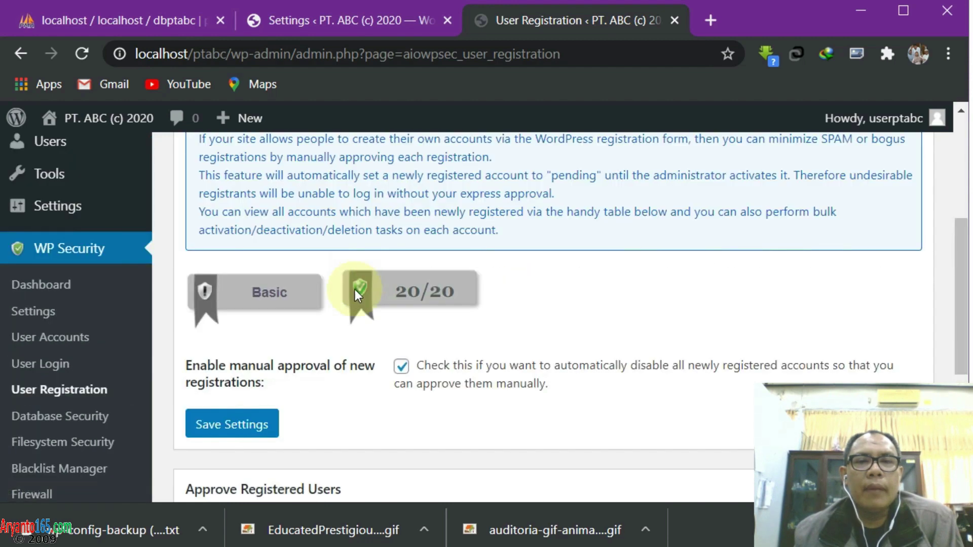
{"action": "scroll", "coordinate": [130, 370], "scroll_direction": "down", "scroll_amount": 2}
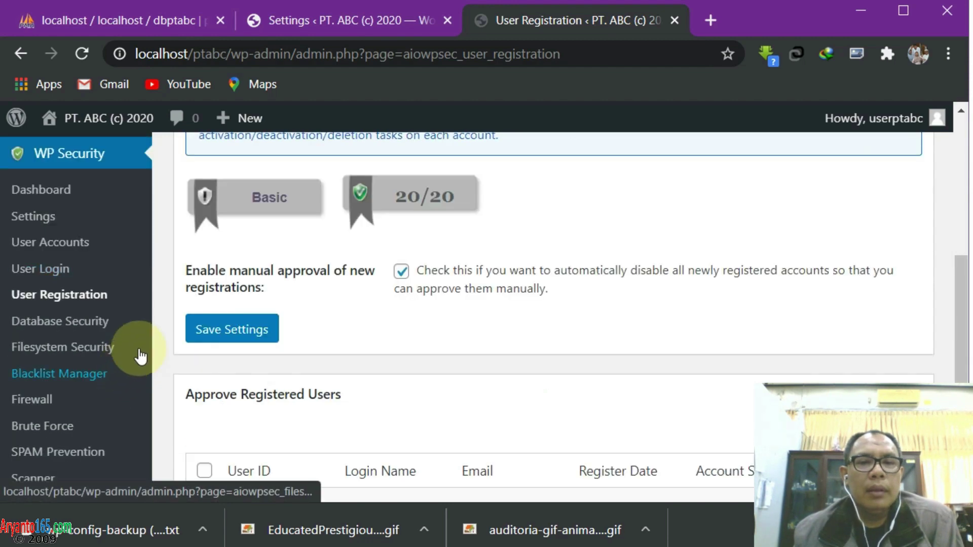
Look over the Database Security prefix options and the Filesystem Security page
{"action": "left_click", "coordinate": [84, 326]}
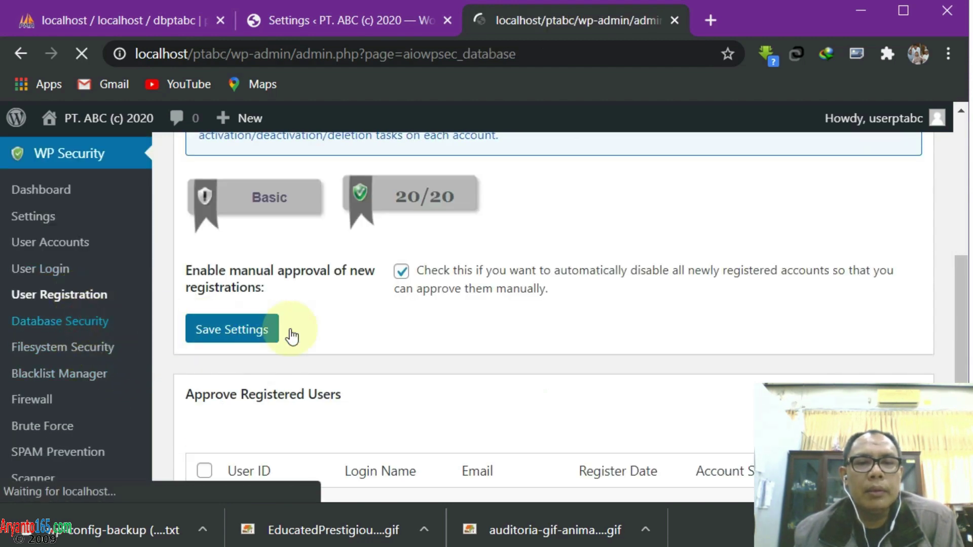
{"action": "scroll", "coordinate": [473, 449], "scroll_direction": "down", "scroll_amount": 7}
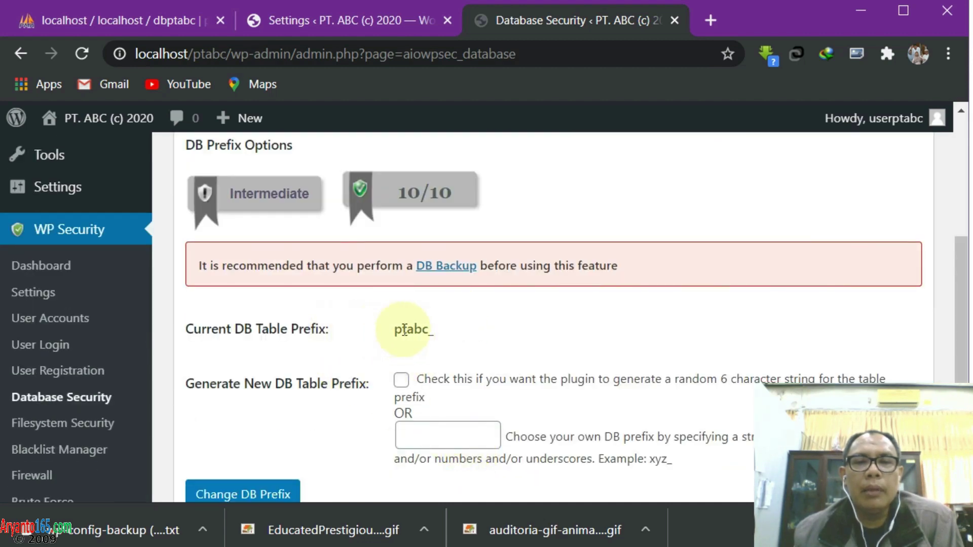
{"action": "scroll", "coordinate": [456, 283], "scroll_direction": "up", "scroll_amount": 3}
{"action": "scroll", "coordinate": [471, 325], "scroll_direction": "down", "scroll_amount": 6}
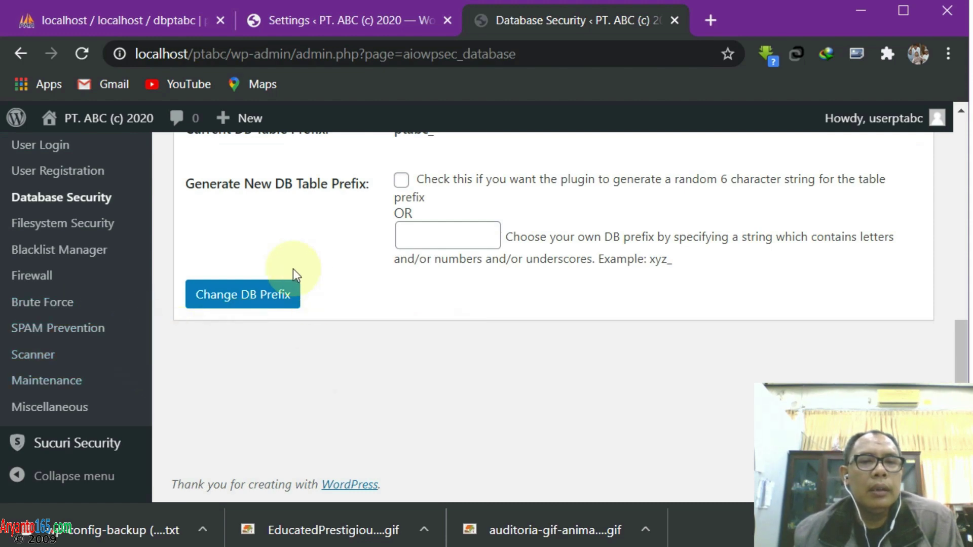
{"action": "left_click", "coordinate": [94, 235]}
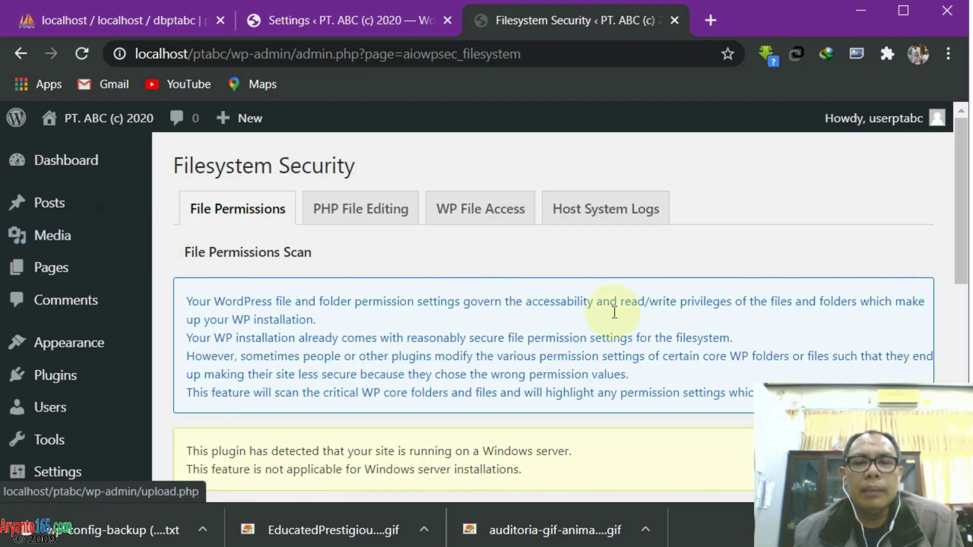
{"action": "scroll", "coordinate": [623, 319], "scroll_direction": "down", "scroll_amount": 5}
{"action": "scroll", "coordinate": [631, 330], "scroll_direction": "up", "scroll_amount": 2}
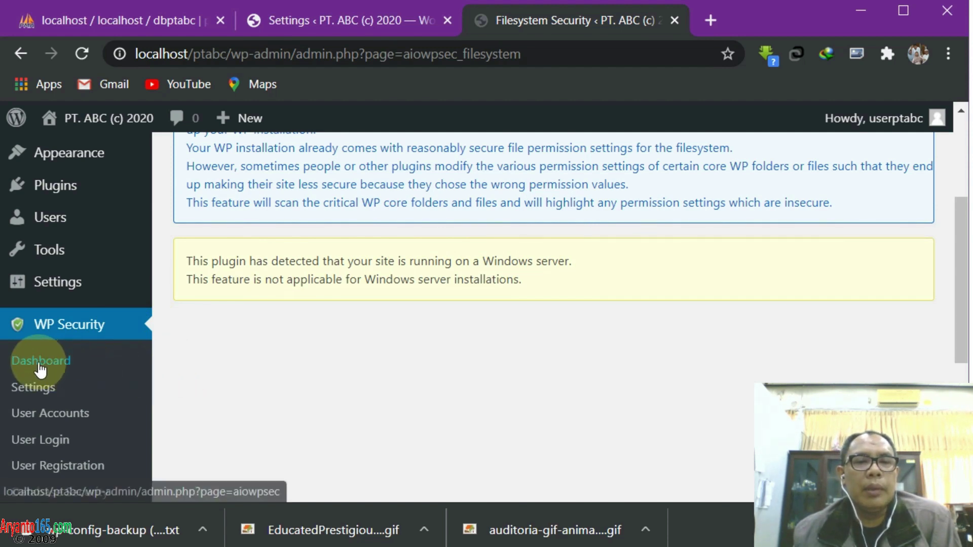
{"action": "scroll", "coordinate": [156, 393], "scroll_direction": "down", "scroll_amount": 3}
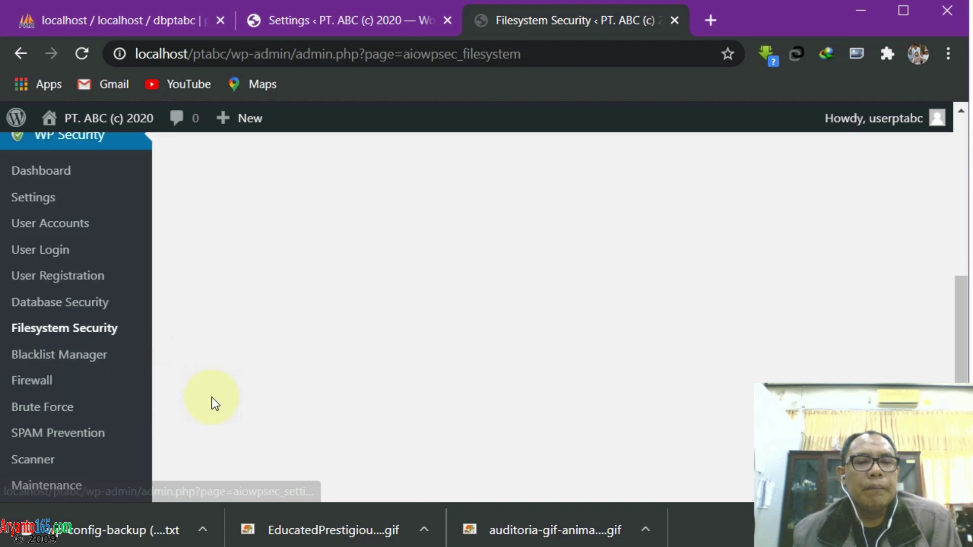
Look over the IP and user agent blacklist settings, then go to the Firewall page
{"action": "left_click", "coordinate": [76, 357]}
{"action": "scroll", "coordinate": [435, 349], "scroll_direction": "down", "scroll_amount": 6}
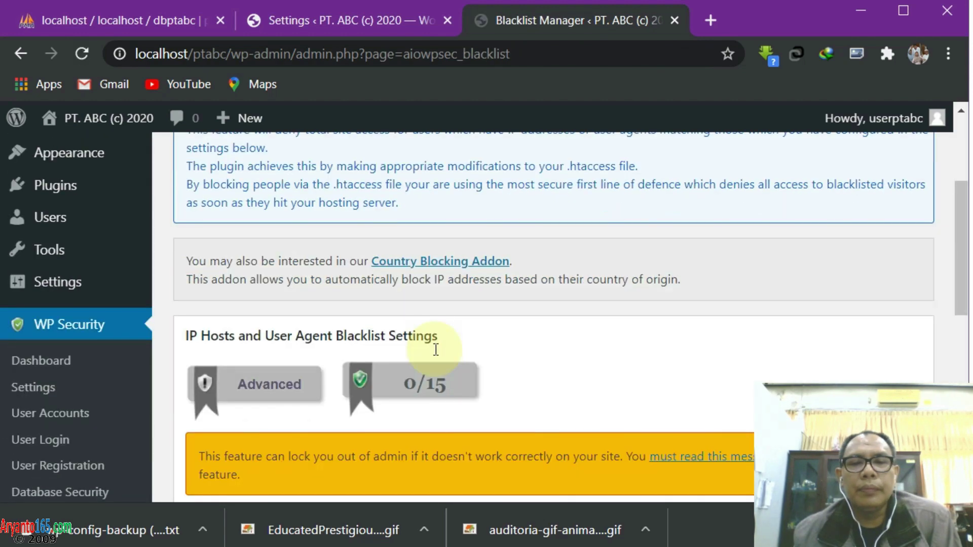
{"action": "scroll", "coordinate": [470, 357], "scroll_direction": "down", "scroll_amount": 3}
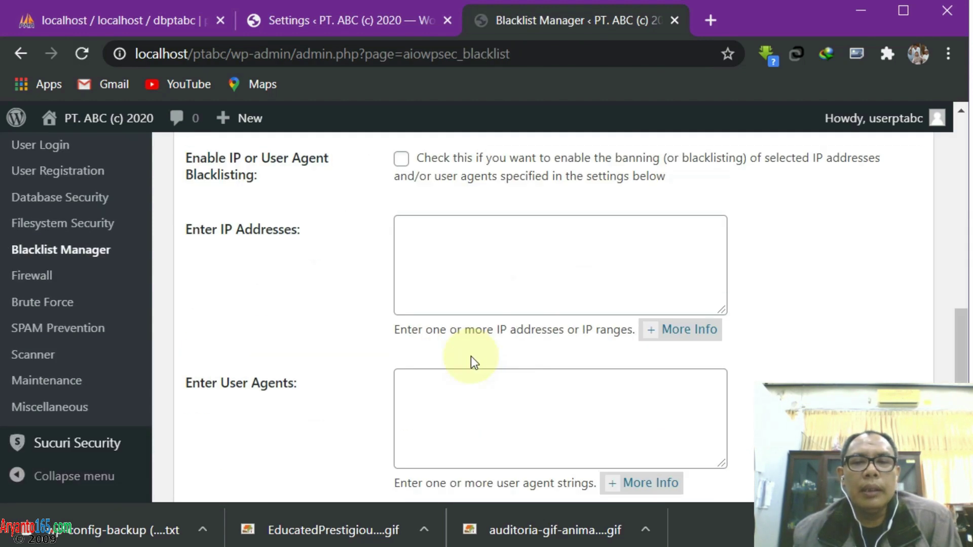
{"action": "scroll", "coordinate": [555, 381], "scroll_direction": "down", "scroll_amount": 2}
{"action": "scroll", "coordinate": [413, 380], "scroll_direction": "up", "scroll_amount": 8}
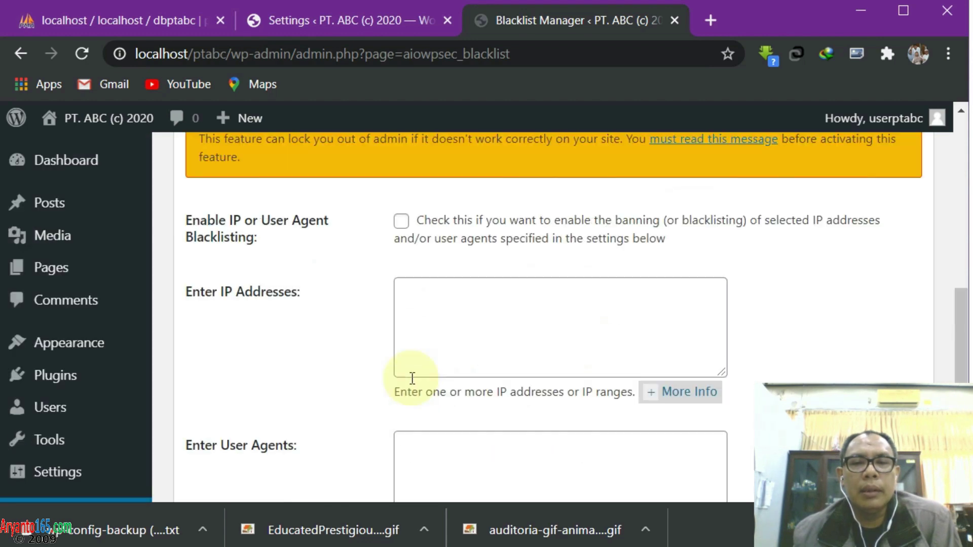
{"action": "scroll", "coordinate": [304, 370], "scroll_direction": "down", "scroll_amount": 4}
{"action": "scroll", "coordinate": [157, 375], "scroll_direction": "down", "scroll_amount": 2}
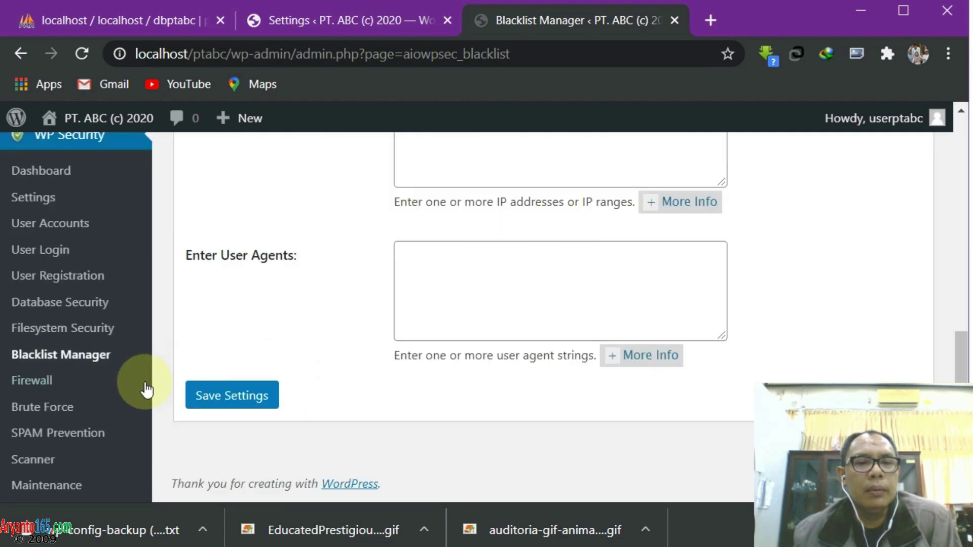
{"action": "left_click", "coordinate": [29, 382]}
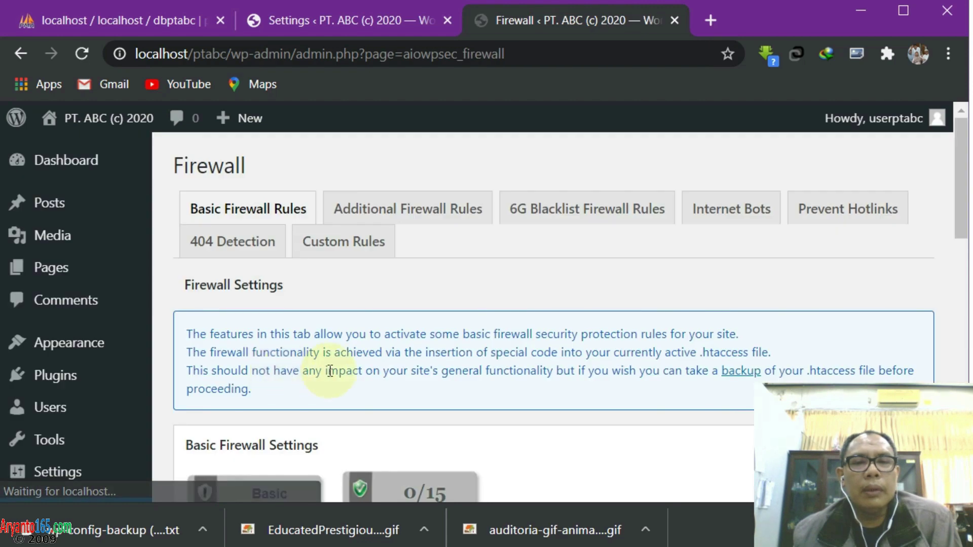
Turn on blocking access to debug.log in the basic firewall settings and save
{"action": "scroll", "coordinate": [527, 344], "scroll_direction": "down", "scroll_amount": 5}
{"action": "scroll", "coordinate": [530, 348], "scroll_direction": "down", "scroll_amount": 3}
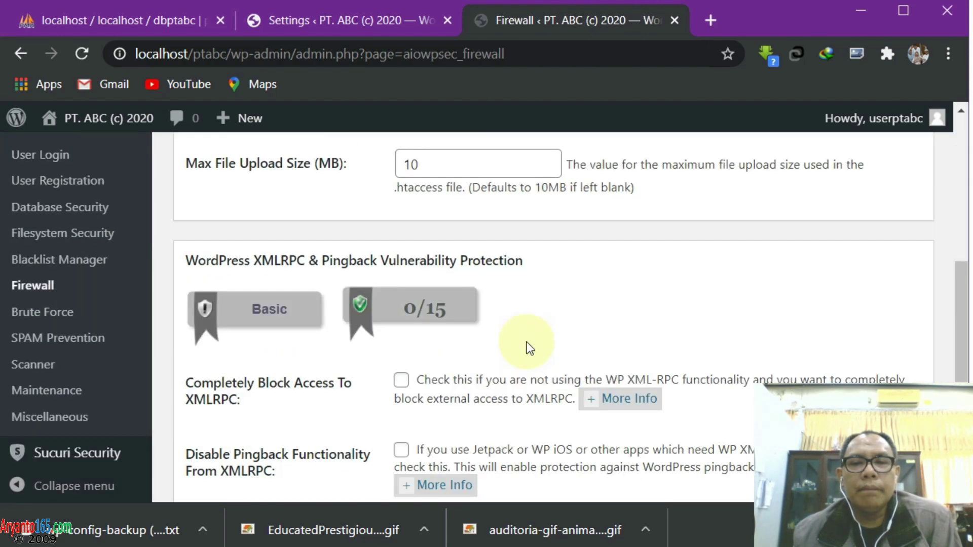
{"action": "scroll", "coordinate": [530, 349], "scroll_direction": "down", "scroll_amount": 5}
{"action": "scroll", "coordinate": [530, 348], "scroll_direction": "down", "scroll_amount": 1}
{"action": "scroll", "coordinate": [530, 348], "scroll_direction": "up", "scroll_amount": 3}
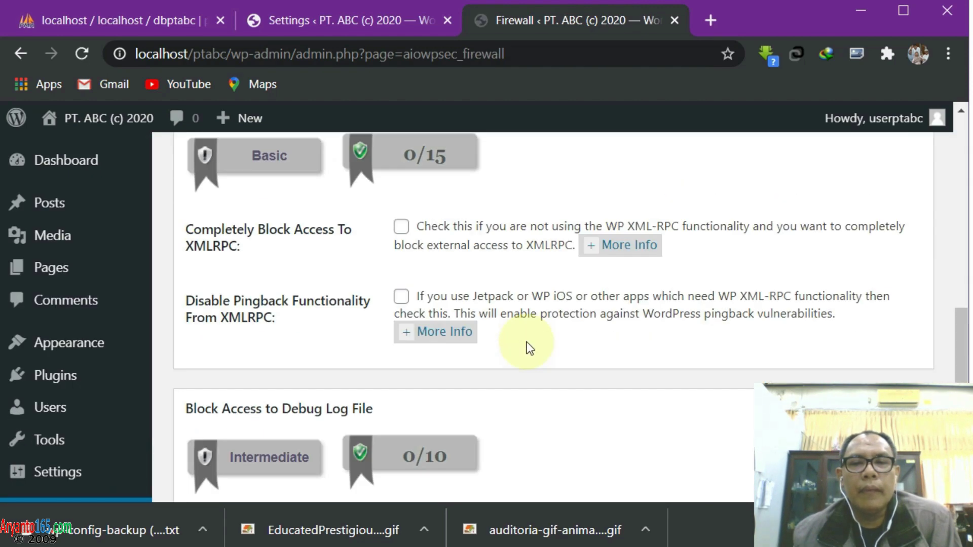
{"action": "scroll", "coordinate": [530, 349], "scroll_direction": "down", "scroll_amount": 3}
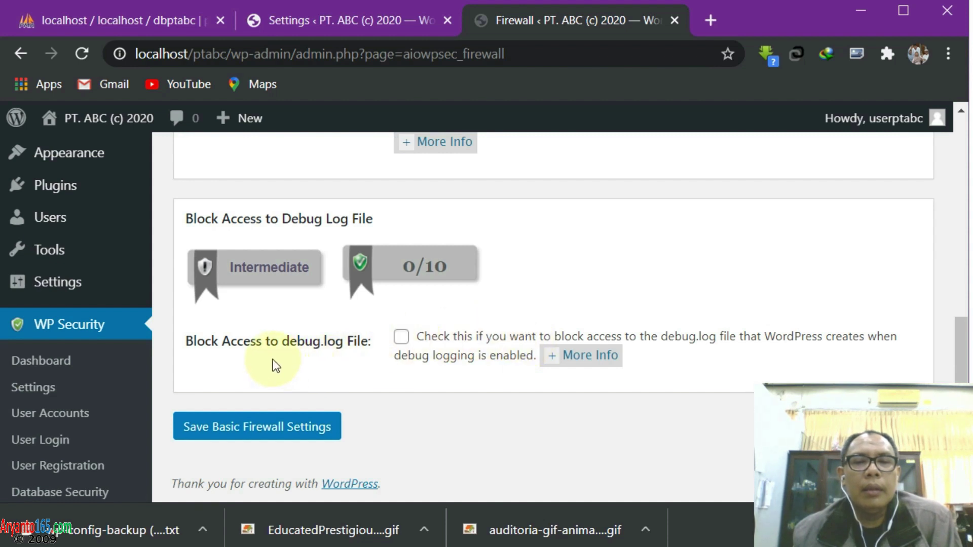
{"action": "left_click", "coordinate": [403, 337]}
{"action": "left_click", "coordinate": [310, 428]}
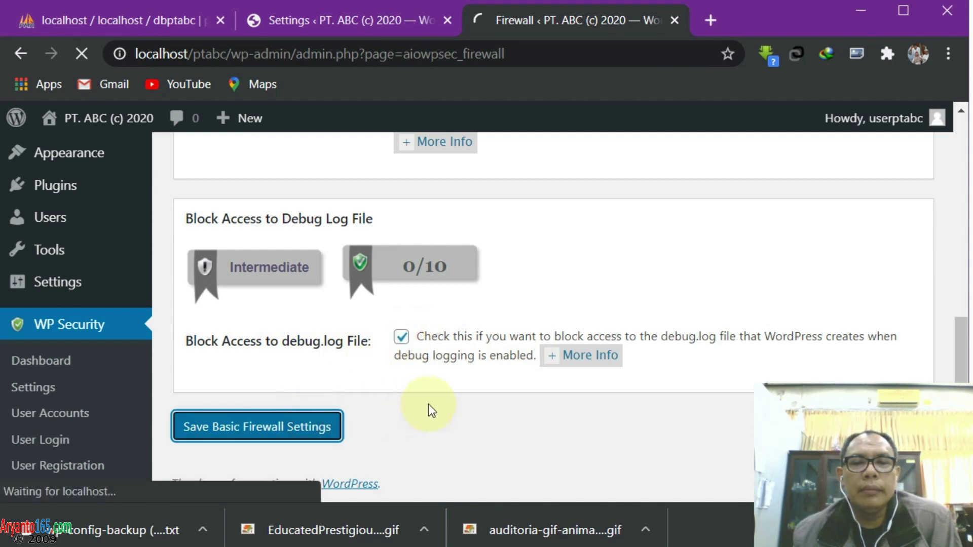
Check the Brute Force Rename Login Page settings showing the batman login URL at 10/10
{"action": "scroll", "coordinate": [438, 403], "scroll_direction": "down", "scroll_amount": 3}
{"action": "scroll", "coordinate": [439, 409], "scroll_direction": "down", "scroll_amount": 3}
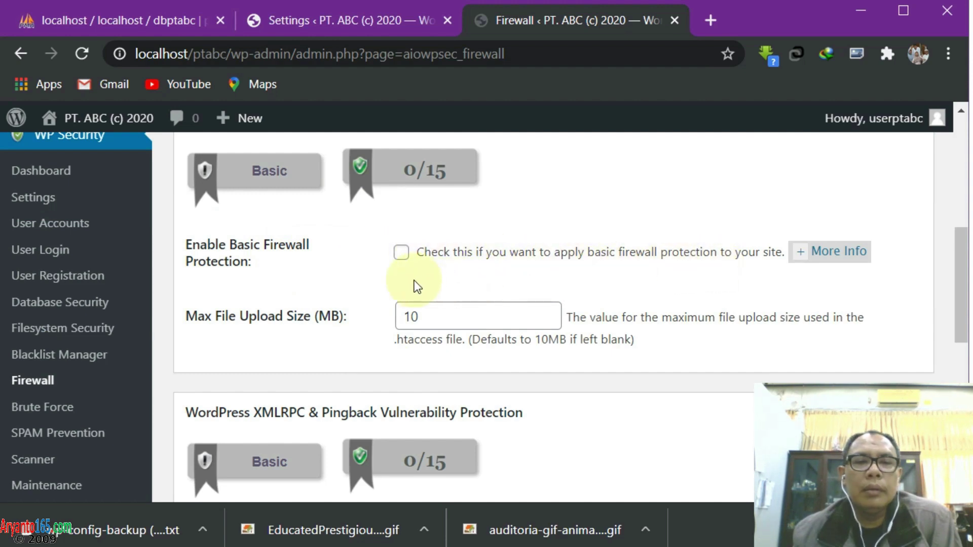
{"action": "scroll", "coordinate": [426, 284], "scroll_direction": "up", "scroll_amount": 4}
{"action": "scroll", "coordinate": [318, 360], "scroll_direction": "down", "scroll_amount": 1}
{"action": "scroll", "coordinate": [123, 423], "scroll_direction": "down", "scroll_amount": 5}
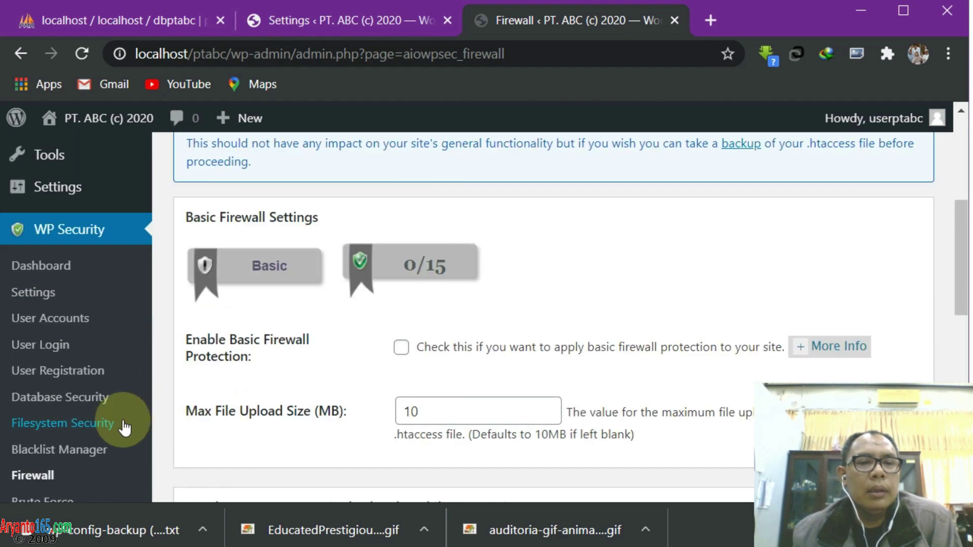
{"action": "left_click", "coordinate": [53, 319]}
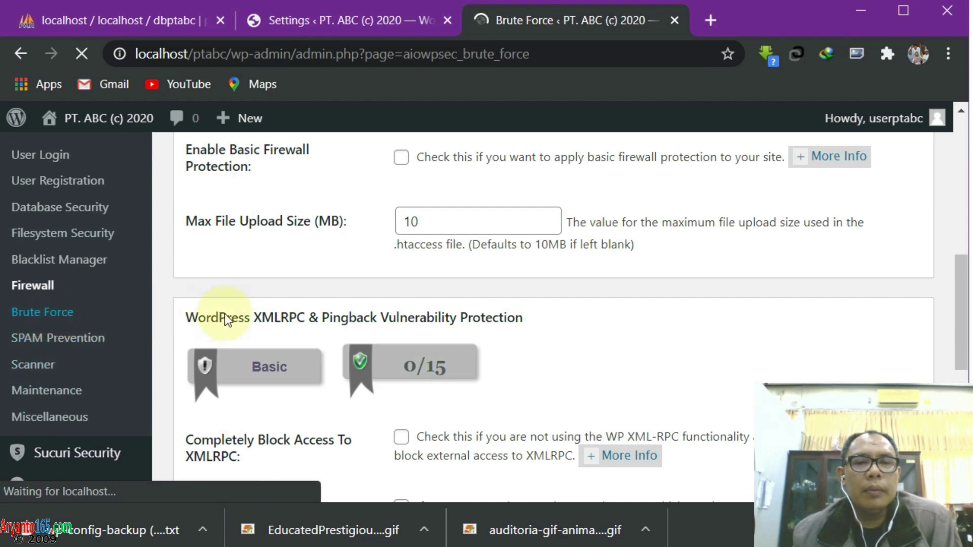
{"action": "scroll", "coordinate": [452, 389], "scroll_direction": "down", "scroll_amount": 6}
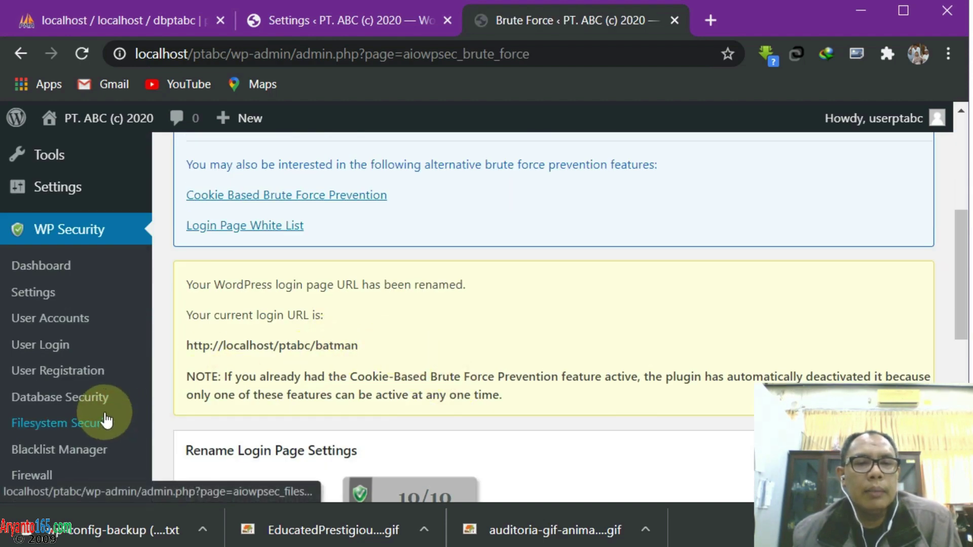
{"action": "scroll", "coordinate": [76, 372], "scroll_direction": "down", "scroll_amount": 3}
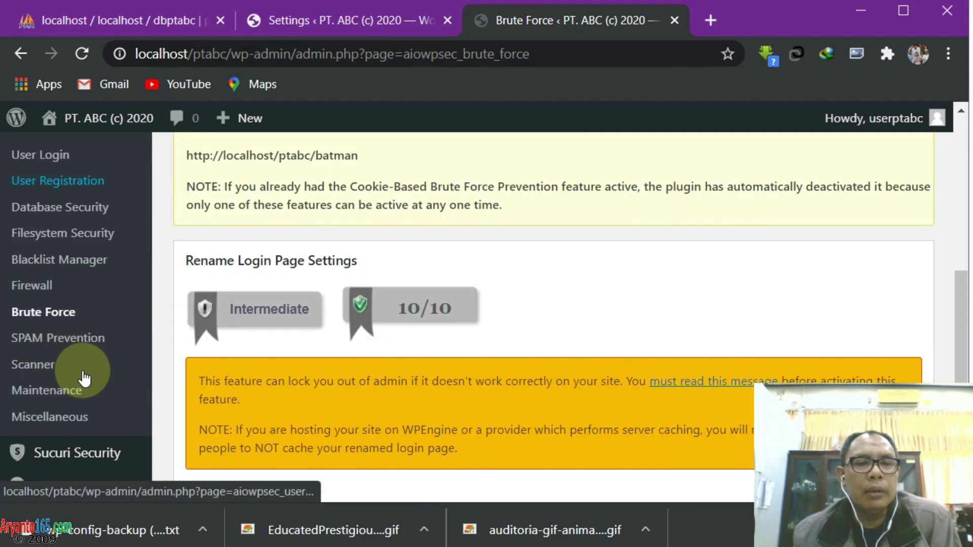
Tick Enable Captcha On Comment Forms in the SPAM Prevention settings
{"action": "mouse_move", "coordinate": [136, 452]}
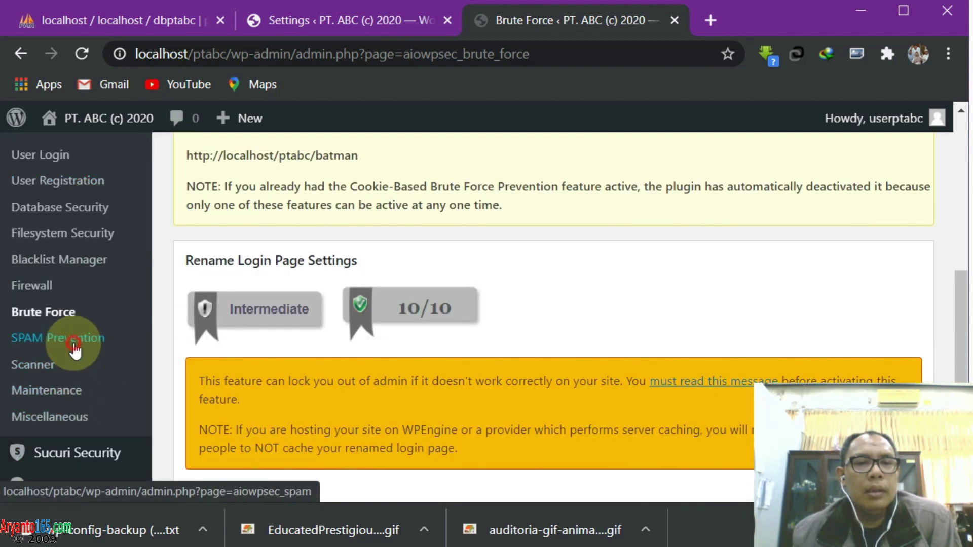
{"action": "left_click", "coordinate": [76, 340]}
{"action": "scroll", "coordinate": [561, 364], "scroll_direction": "down", "scroll_amount": 6}
{"action": "scroll", "coordinate": [562, 364], "scroll_direction": "up", "scroll_amount": 3}
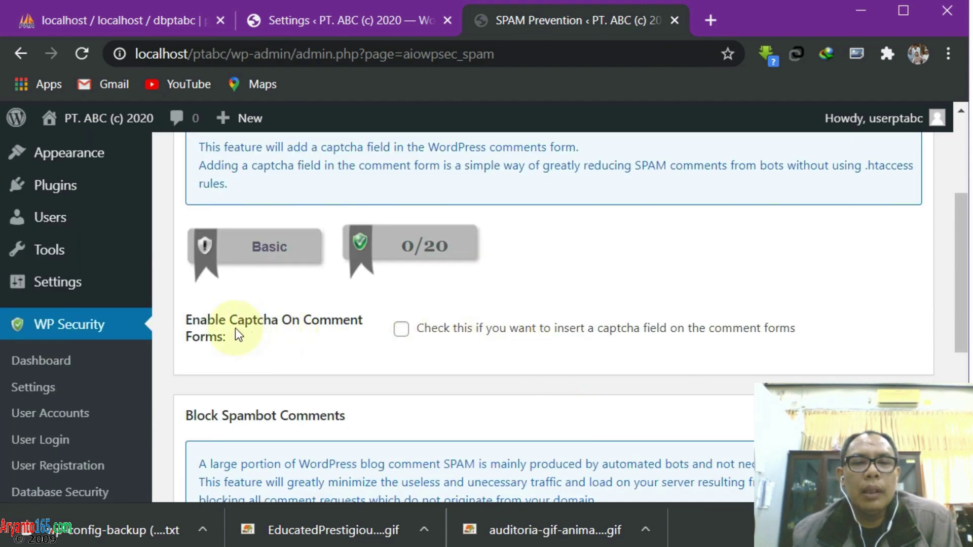
{"action": "left_click", "coordinate": [401, 329]}
Save the comment captcha and spambot blocking settings, scoring 20/20 and 10/10
{"action": "scroll", "coordinate": [498, 364], "scroll_direction": "down", "scroll_amount": 3}
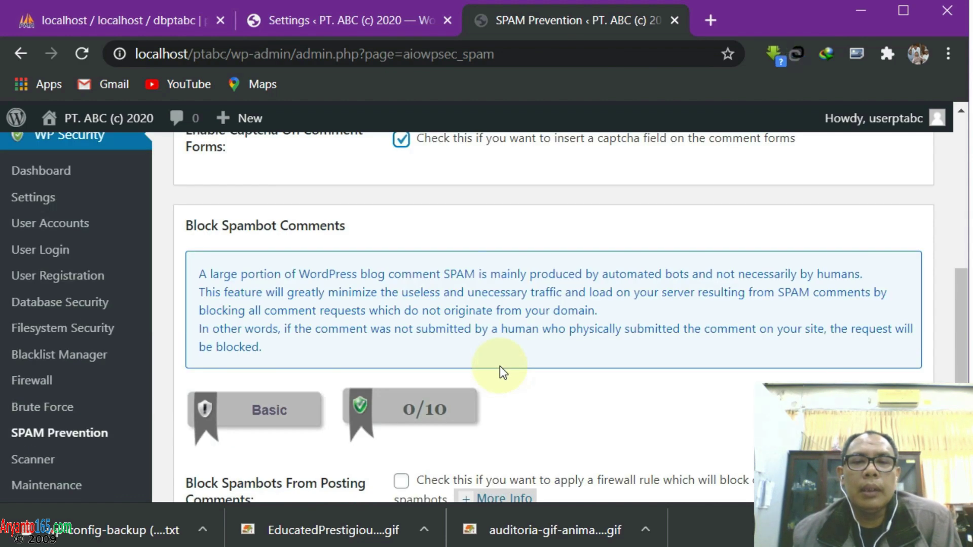
{"action": "scroll", "coordinate": [499, 366], "scroll_direction": "up", "scroll_amount": 3}
{"action": "scroll", "coordinate": [492, 367], "scroll_direction": "up", "scroll_amount": 2}
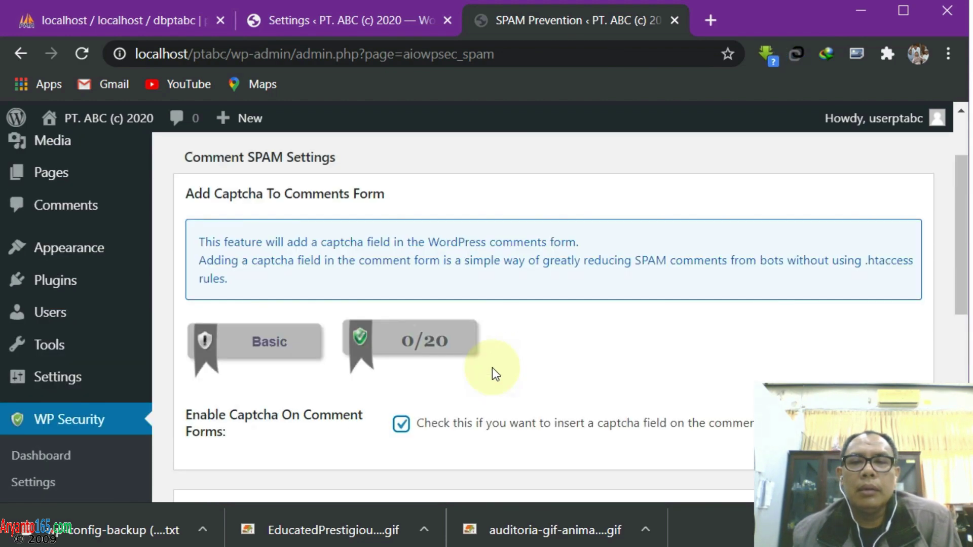
{"action": "scroll", "coordinate": [491, 367], "scroll_direction": "down", "scroll_amount": 6}
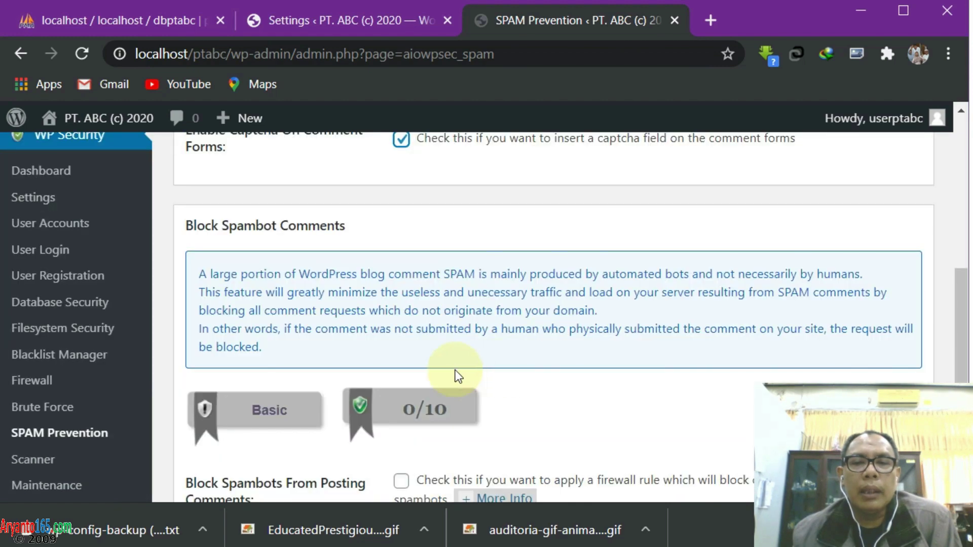
{"action": "scroll", "coordinate": [455, 372], "scroll_direction": "down", "scroll_amount": 2}
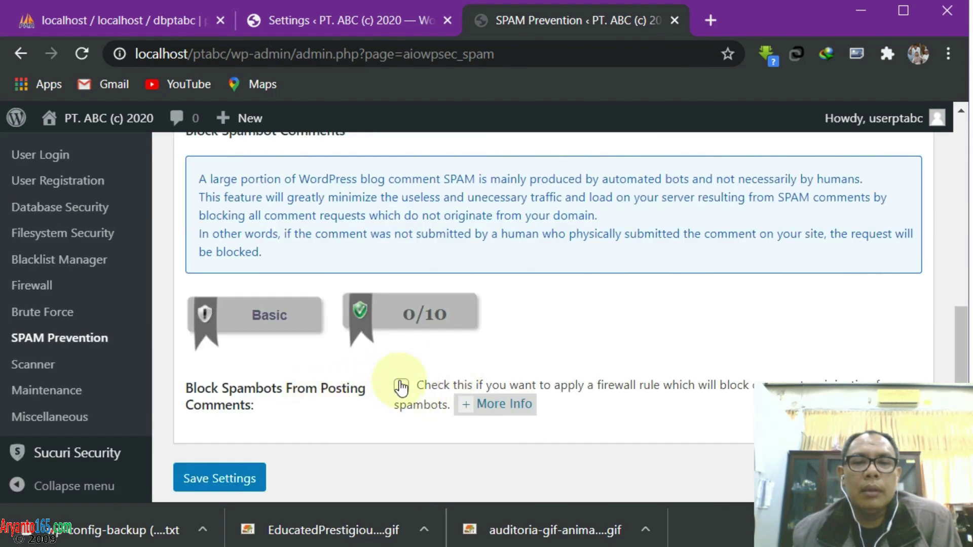
{"action": "left_click", "coordinate": [256, 461]}
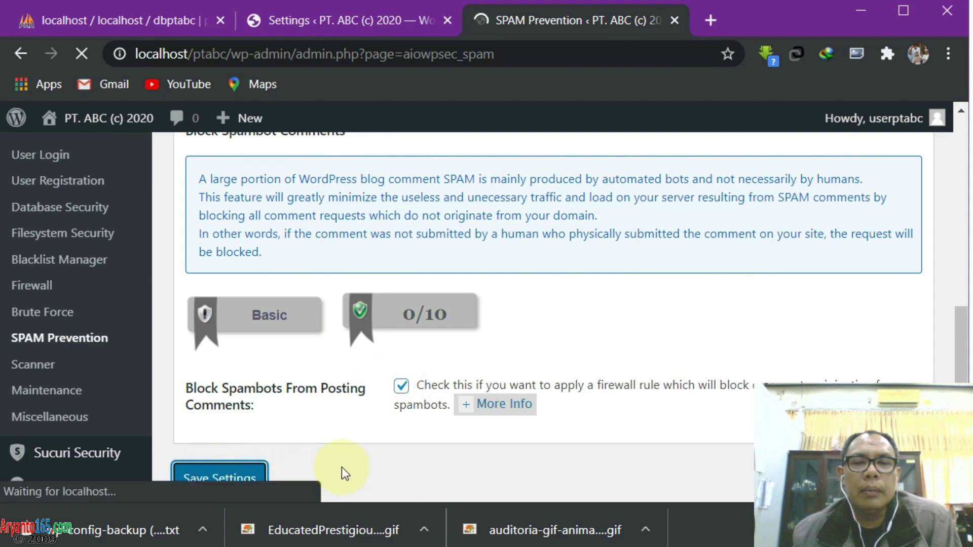
{"action": "scroll", "coordinate": [431, 435], "scroll_direction": "down", "scroll_amount": 2}
{"action": "scroll", "coordinate": [457, 430], "scroll_direction": "down", "scroll_amount": 8}
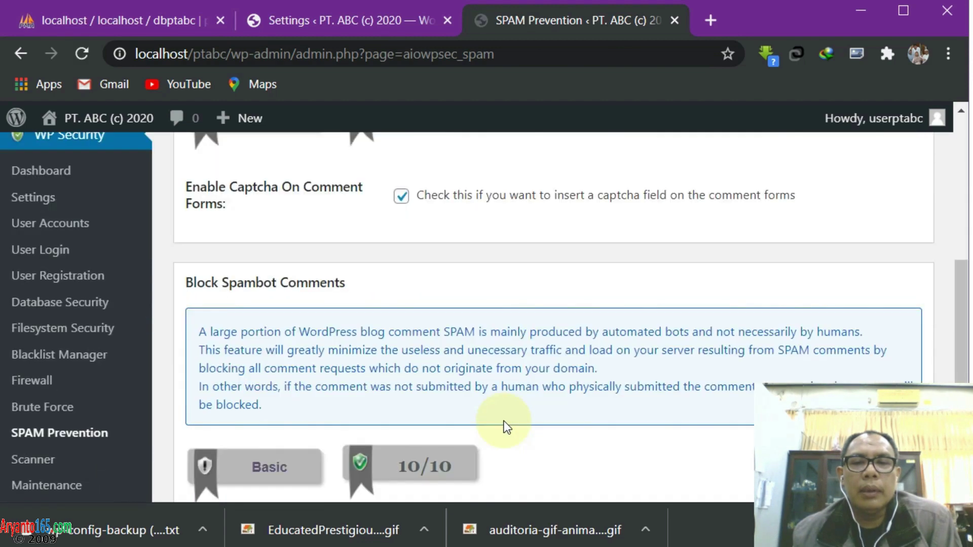
{"action": "scroll", "coordinate": [503, 427], "scroll_direction": "up", "scroll_amount": 5}
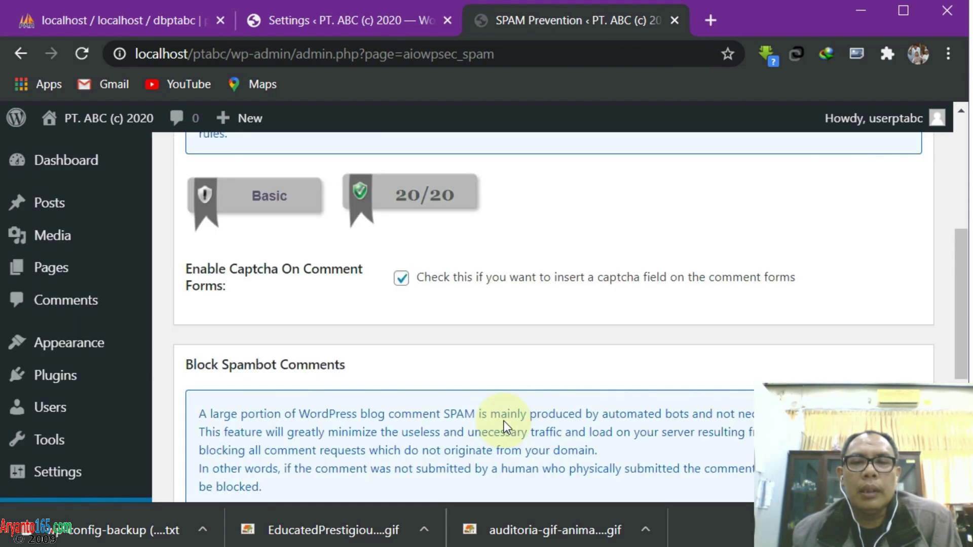
{"action": "scroll", "coordinate": [579, 324], "scroll_direction": "up", "scroll_amount": 3}
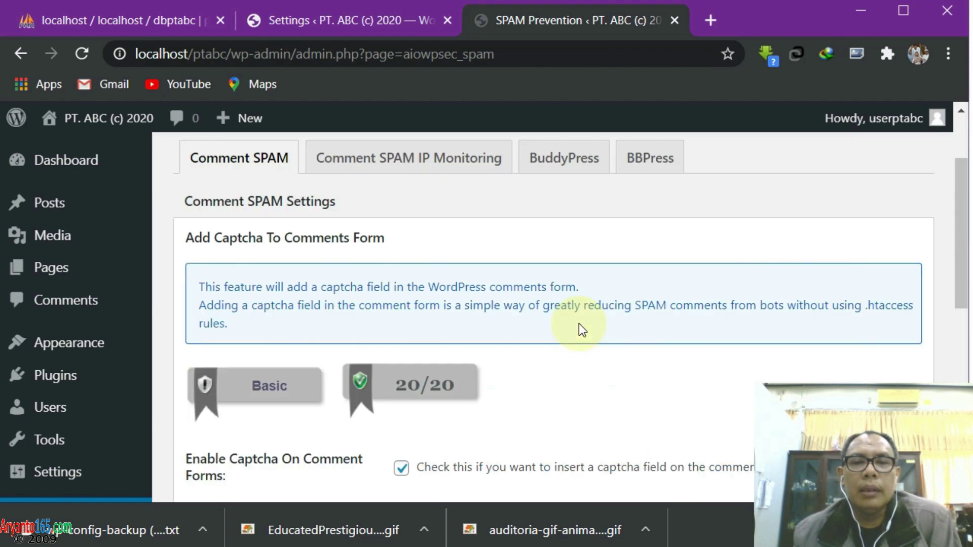
{"action": "scroll", "coordinate": [578, 324], "scroll_direction": "down", "scroll_amount": 8}
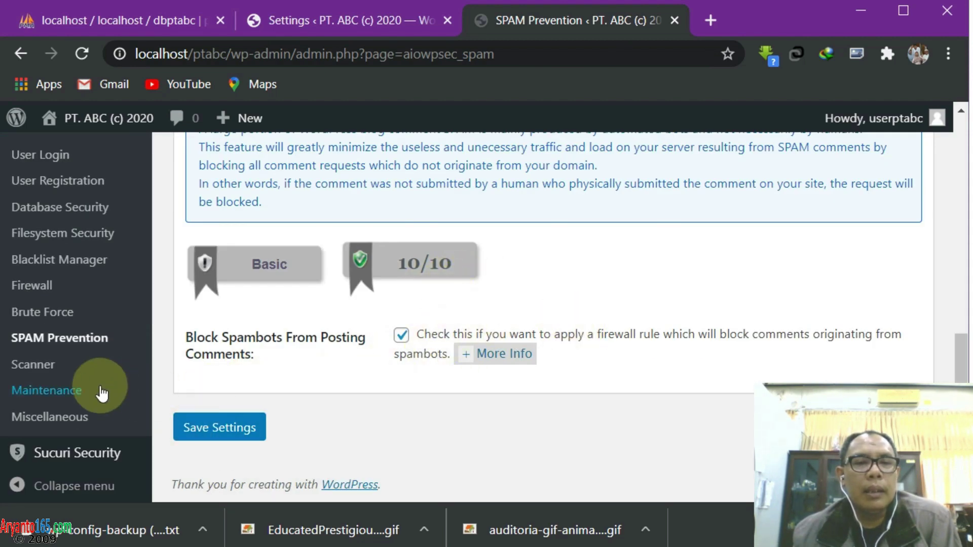
{"action": "left_click", "coordinate": [38, 365]}
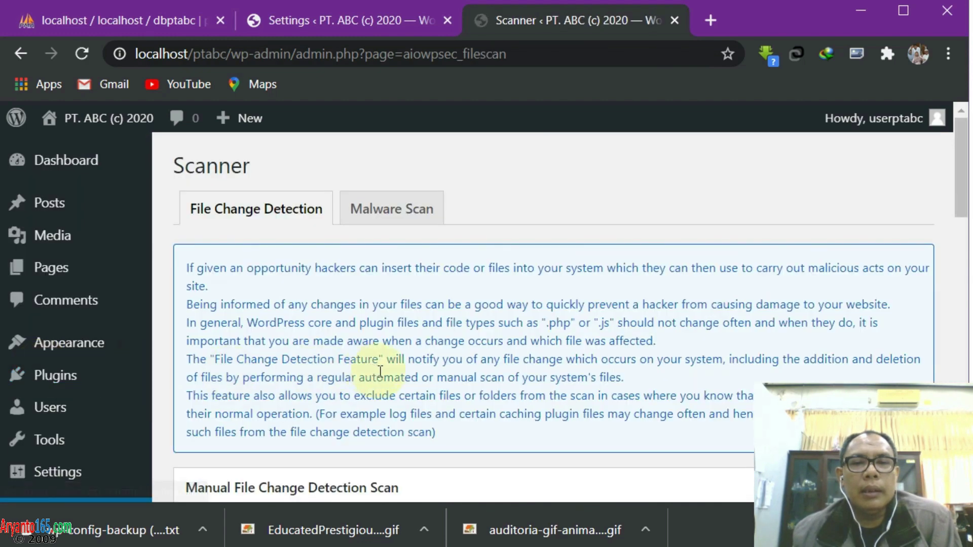
Scroll through the Scanner and Maintenance pages, ending on Miscellaneous with Enable Copy Protection
{"action": "scroll", "coordinate": [379, 372], "scroll_direction": "down", "scroll_amount": 8}
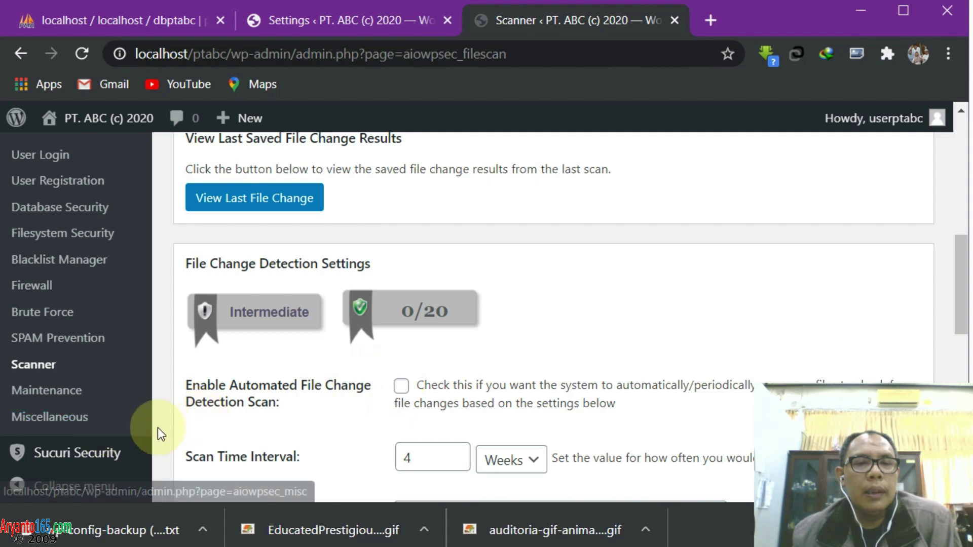
{"action": "scroll", "coordinate": [157, 427], "scroll_direction": "down", "scroll_amount": 5}
{"action": "left_click", "coordinate": [61, 387]}
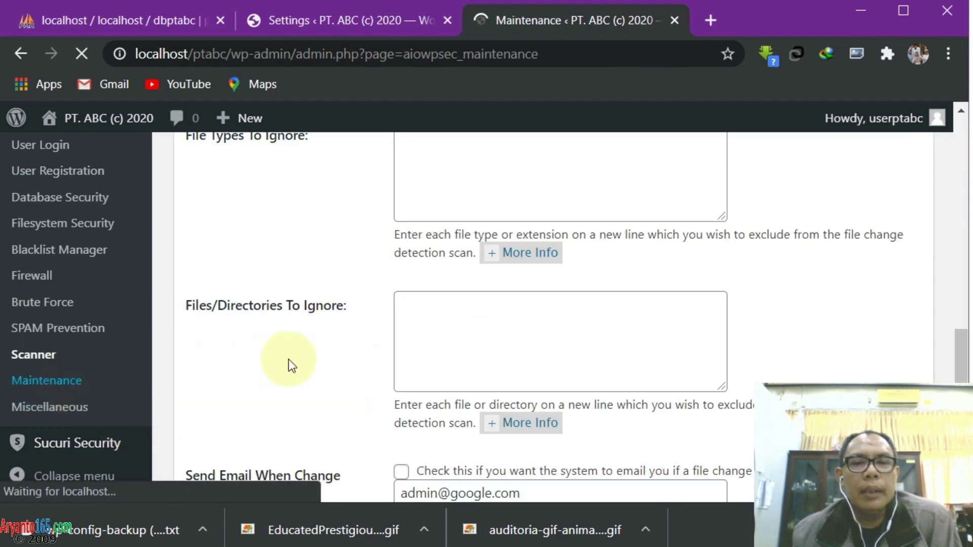
{"action": "scroll", "coordinate": [495, 402], "scroll_direction": "down", "scroll_amount": 5}
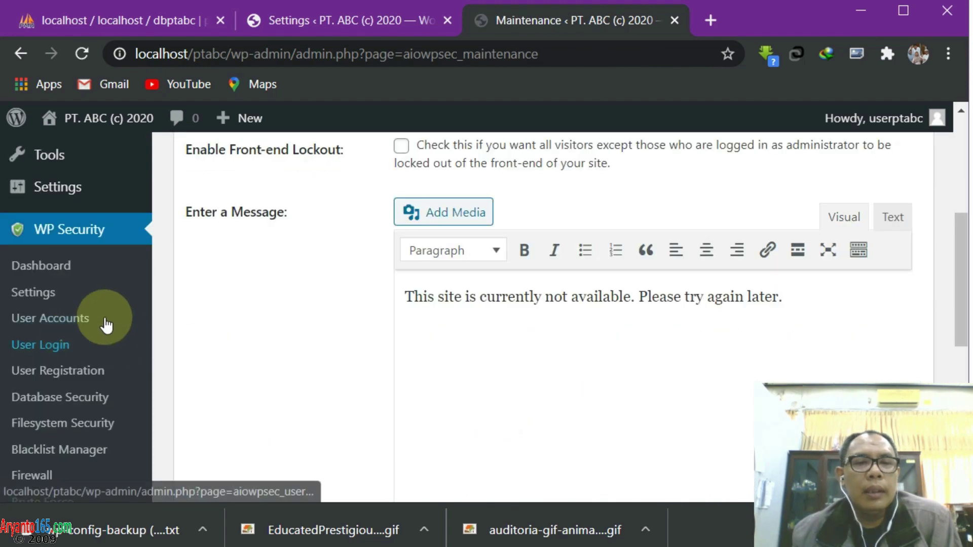
{"action": "scroll", "coordinate": [94, 310], "scroll_direction": "down", "scroll_amount": 4}
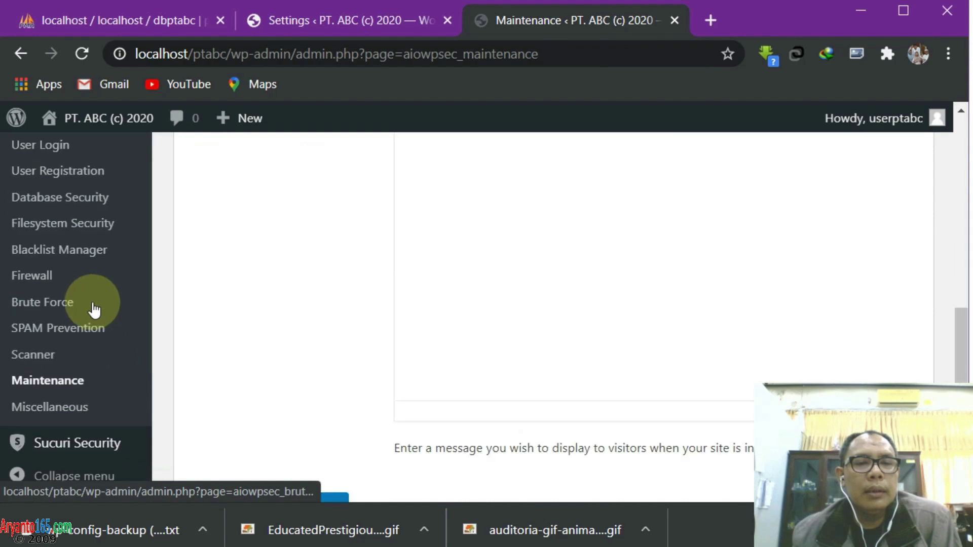
{"action": "left_click", "coordinate": [65, 413]}
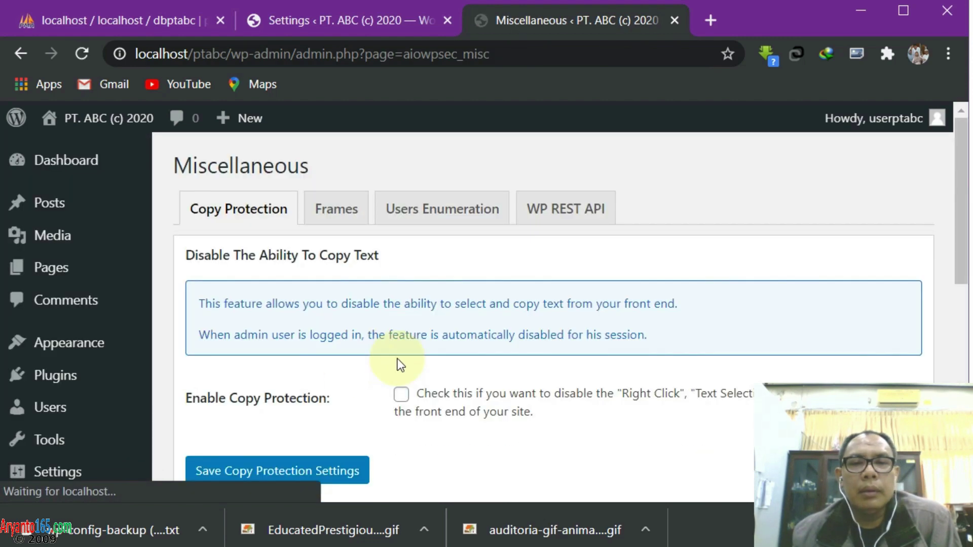
{"action": "scroll", "coordinate": [439, 356], "scroll_direction": "down", "scroll_amount": 3}
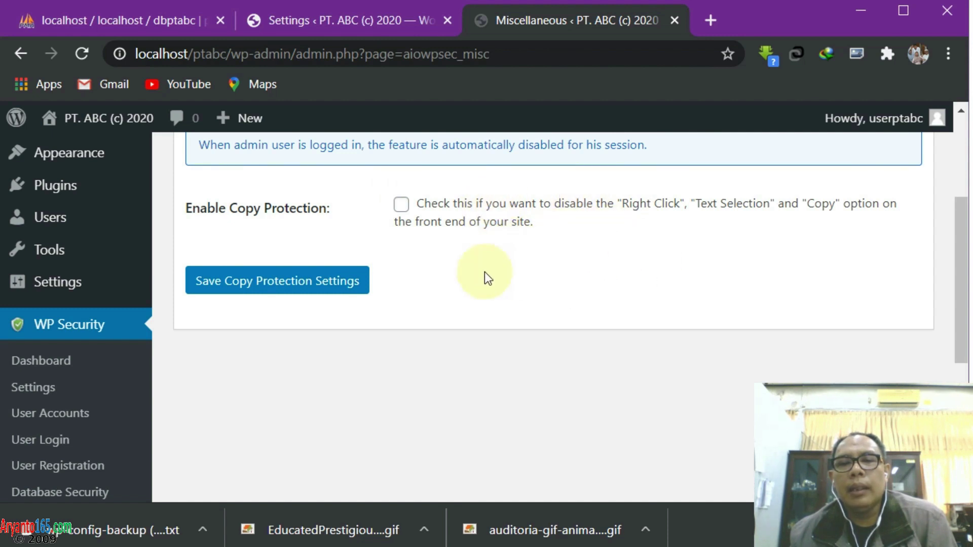
{"action": "scroll", "coordinate": [71, 403], "scroll_direction": "down", "scroll_amount": 6}
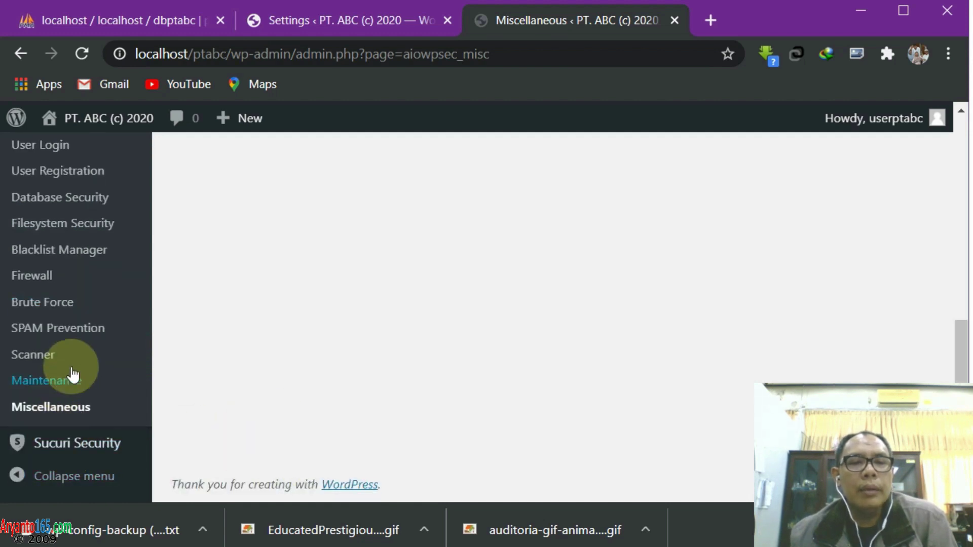
Open the Sucuri Security dashboard, confirm all core WordPress files are correct, and show the account menu
{"action": "left_click", "coordinate": [172, 426]}
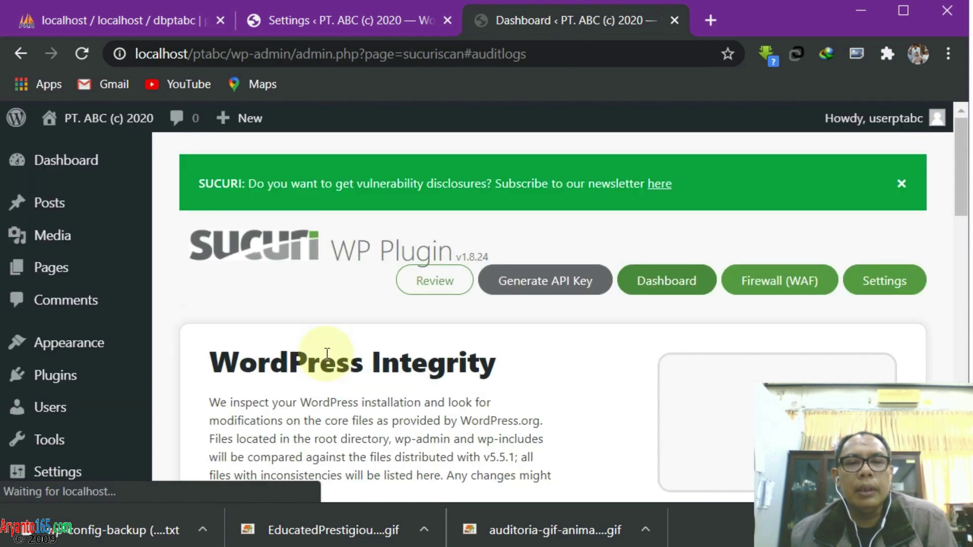
{"action": "scroll", "coordinate": [564, 357], "scroll_direction": "down", "scroll_amount": 10}
{"action": "scroll", "coordinate": [564, 357], "scroll_direction": "down", "scroll_amount": 5}
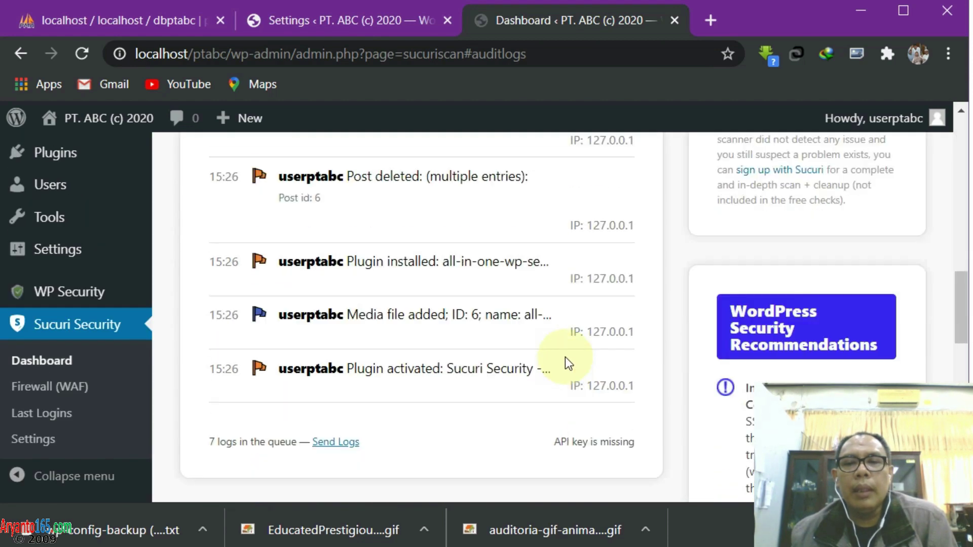
{"action": "scroll", "coordinate": [565, 357], "scroll_direction": "up", "scroll_amount": 15}
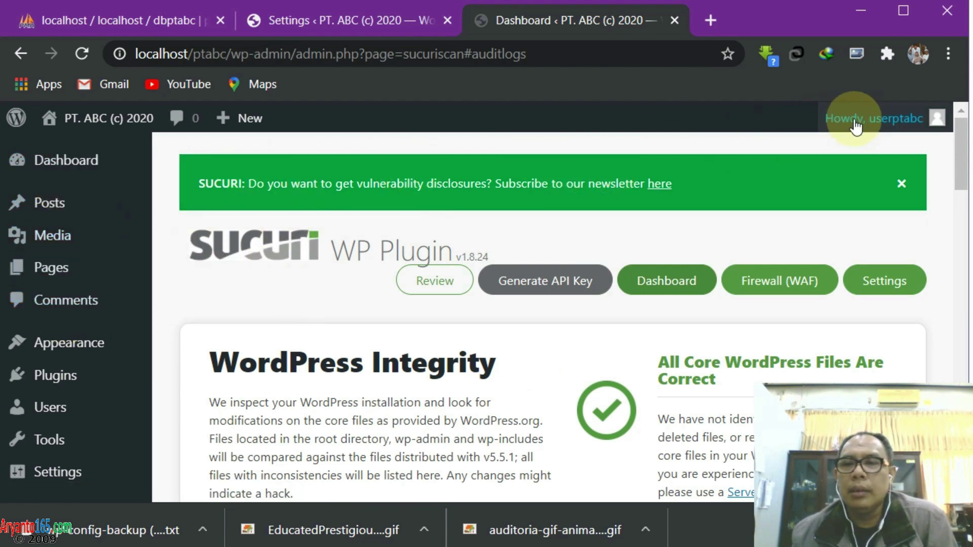
{"action": "mouse_move", "coordinate": [869, 126]}
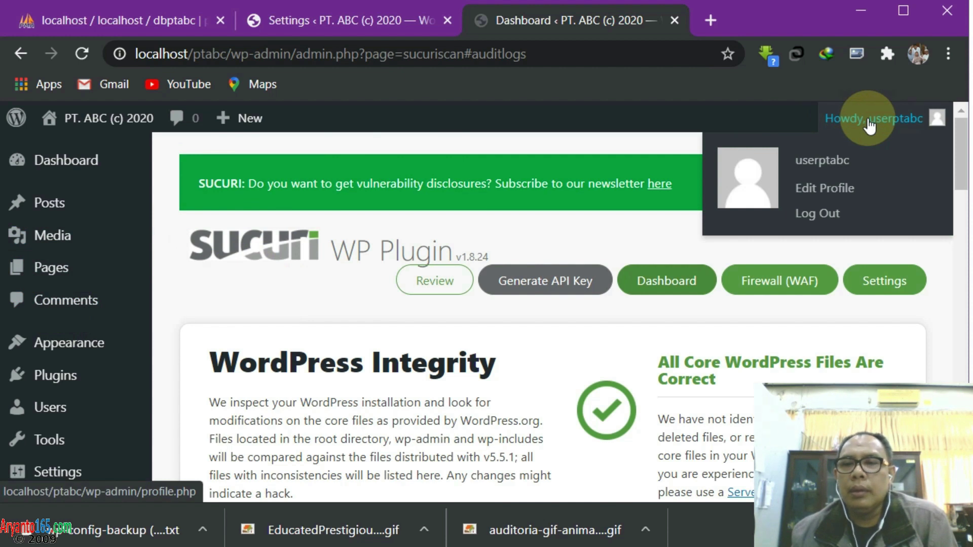
Log out of the admin and load the localhost/ptabc site home page
{"action": "left_click", "coordinate": [819, 214]}
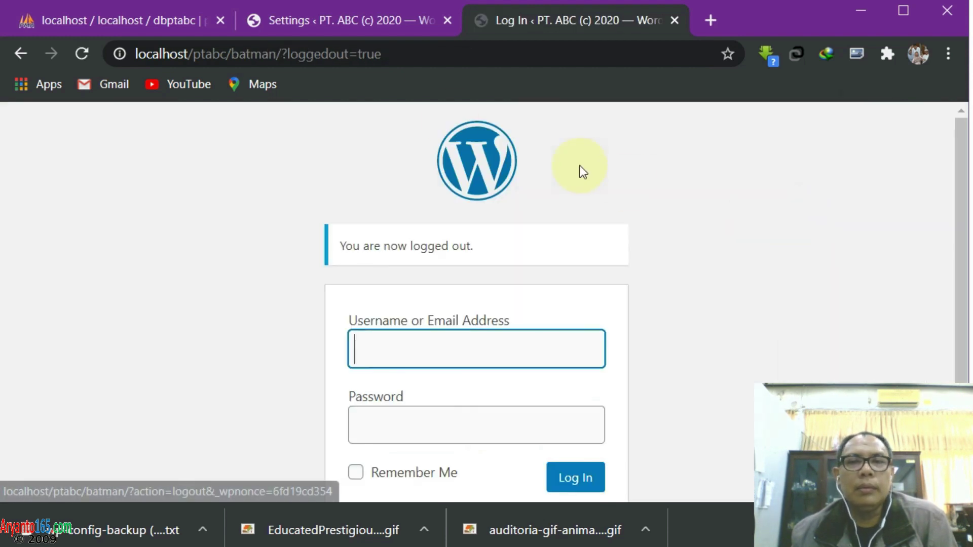
{"action": "left_click", "coordinate": [417, 53]}
{"action": "type", "text": "loclahost"}
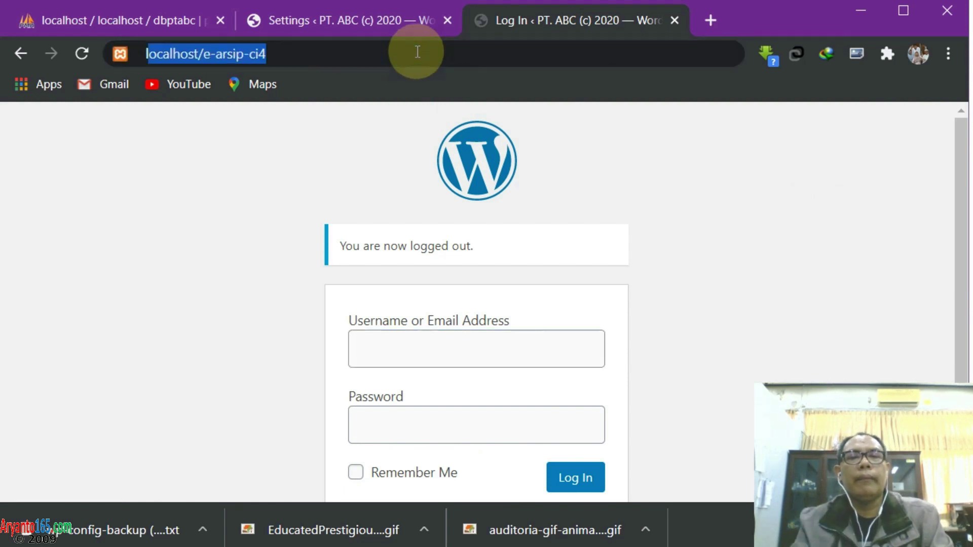
{"action": "type", "text": "/"}
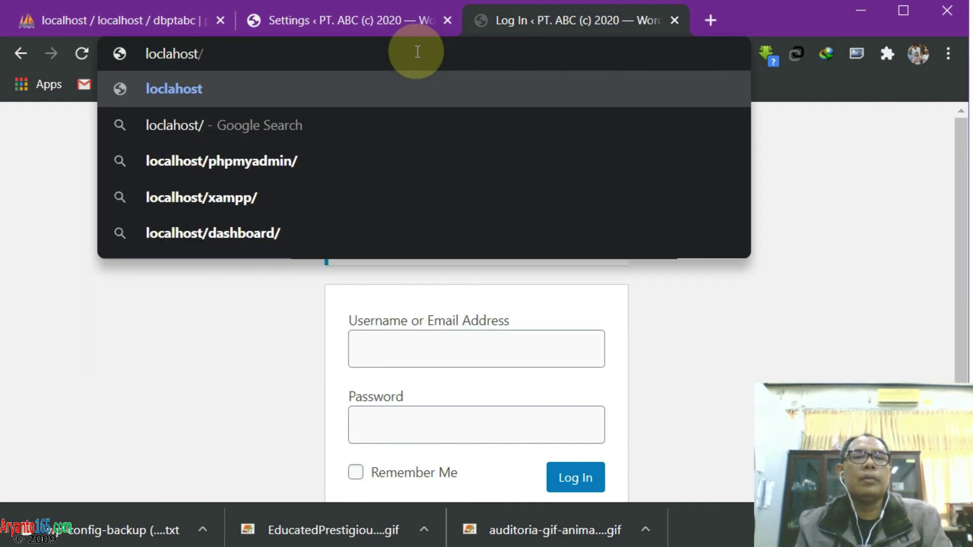
{"action": "key", "text": "BackSpace"}
{"action": "key", "text": "BackSpace"}
{"action": "key", "text": "BackSpace"}
{"action": "key", "text": "BackSpace"}
{"action": "key", "text": "BackSpace"}
{"action": "key", "text": "BackSpace"}
{"action": "key", "text": "BackSpace"}
{"action": "type", "text": "al"}
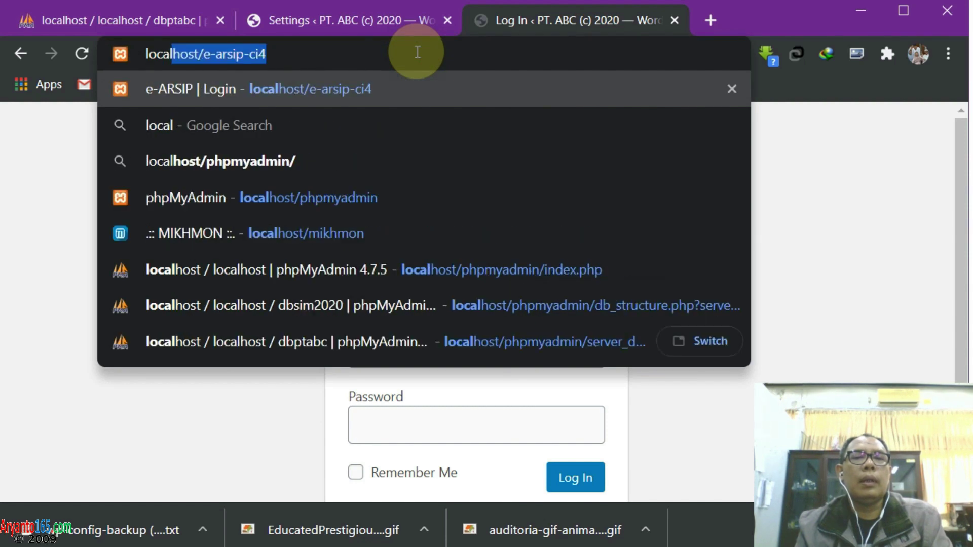
{"action": "type", "text": "host/"}
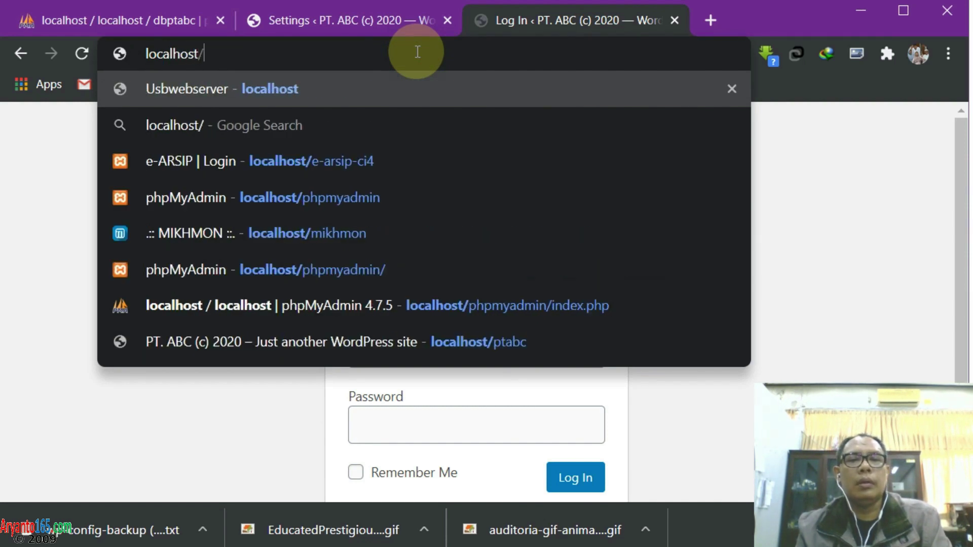
{"action": "type", "text": "pta"}
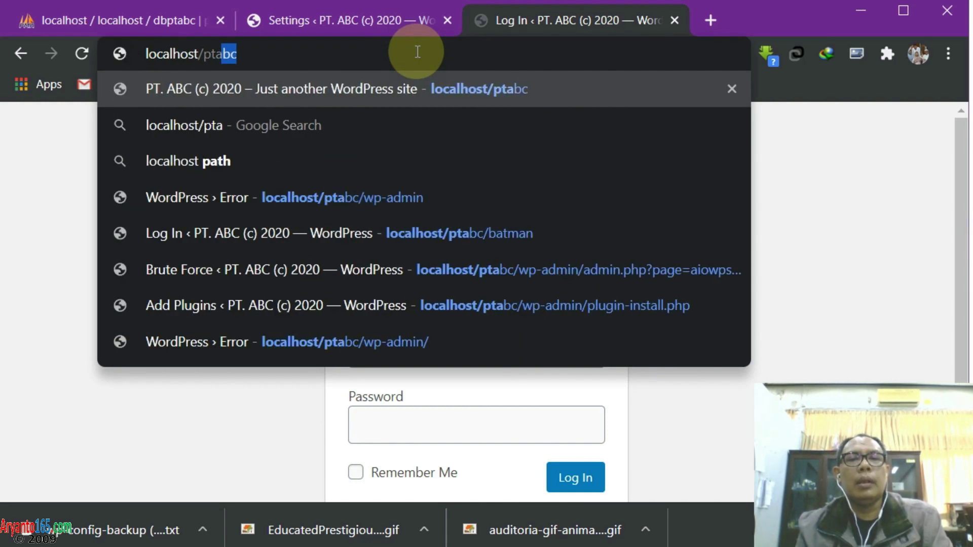
{"action": "key", "text": "Return"}
{"action": "scroll", "coordinate": [465, 167], "scroll_direction": "down", "scroll_amount": 3}
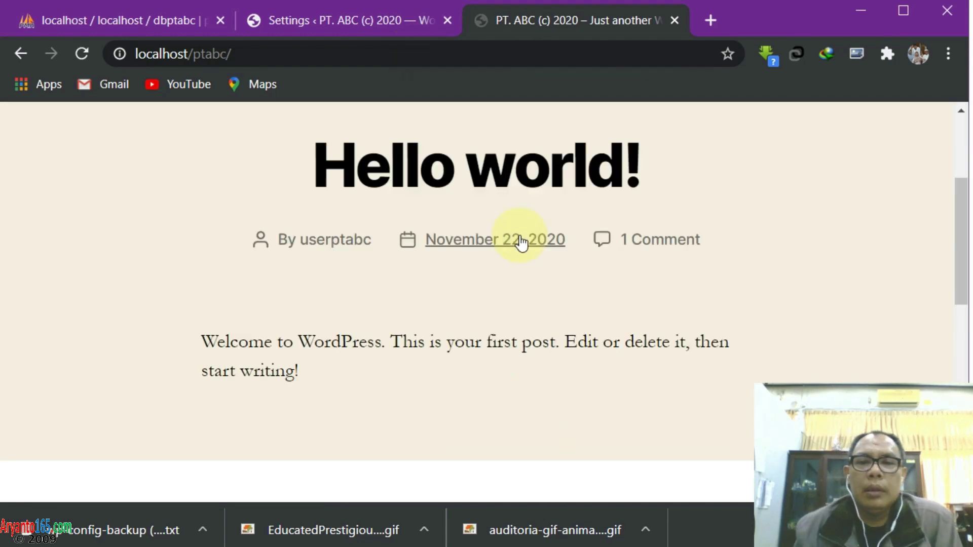
{"action": "scroll", "coordinate": [498, 261], "scroll_direction": "down", "scroll_amount": 2}
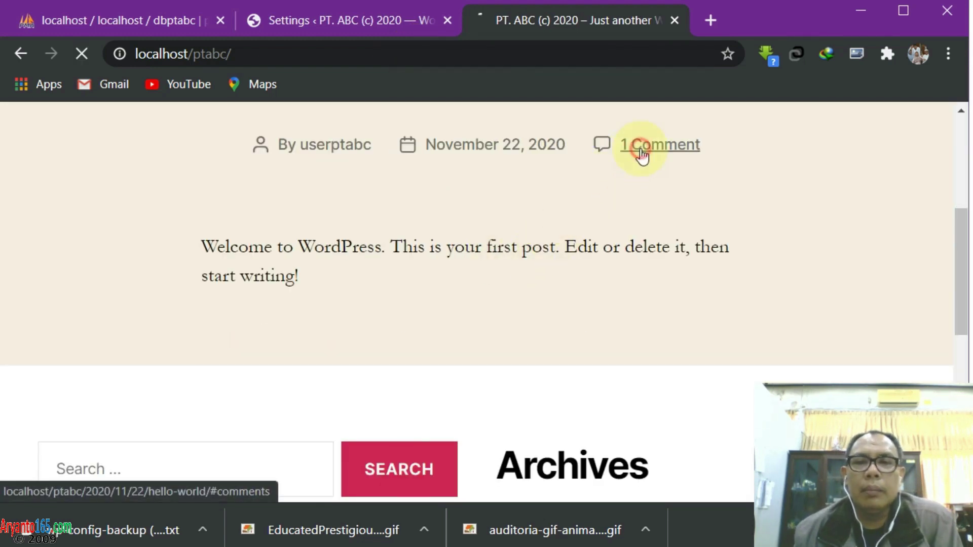
{"action": "scroll", "coordinate": [552, 244], "scroll_direction": "down", "scroll_amount": 8}
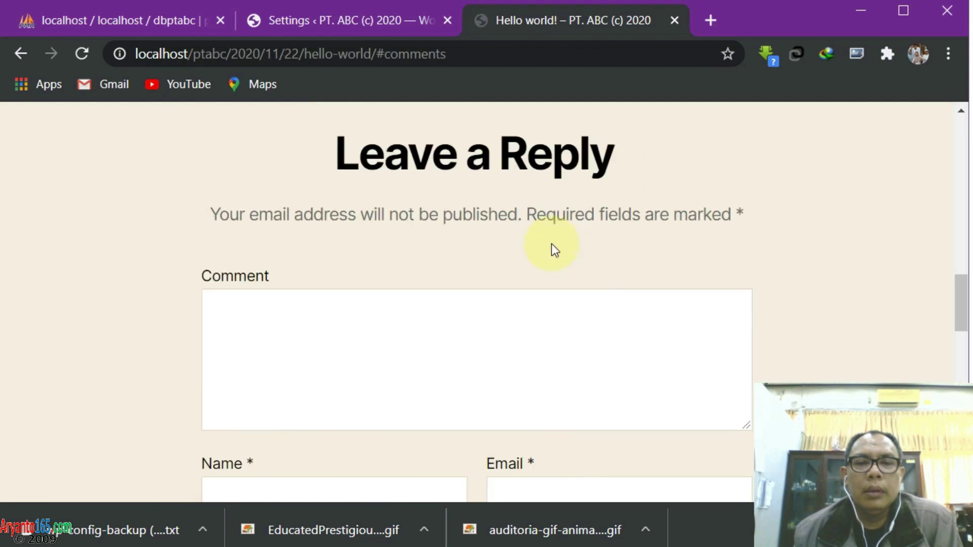
{"action": "scroll", "coordinate": [551, 245], "scroll_direction": "down", "scroll_amount": 8}
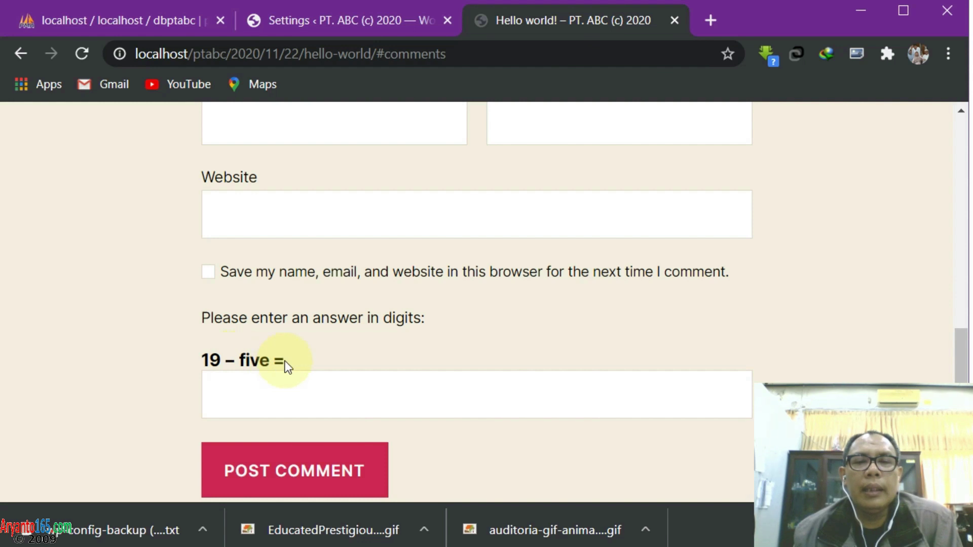
Write the comment text and enter 'test' as the commenter's name
{"action": "left_click", "coordinate": [230, 388]}
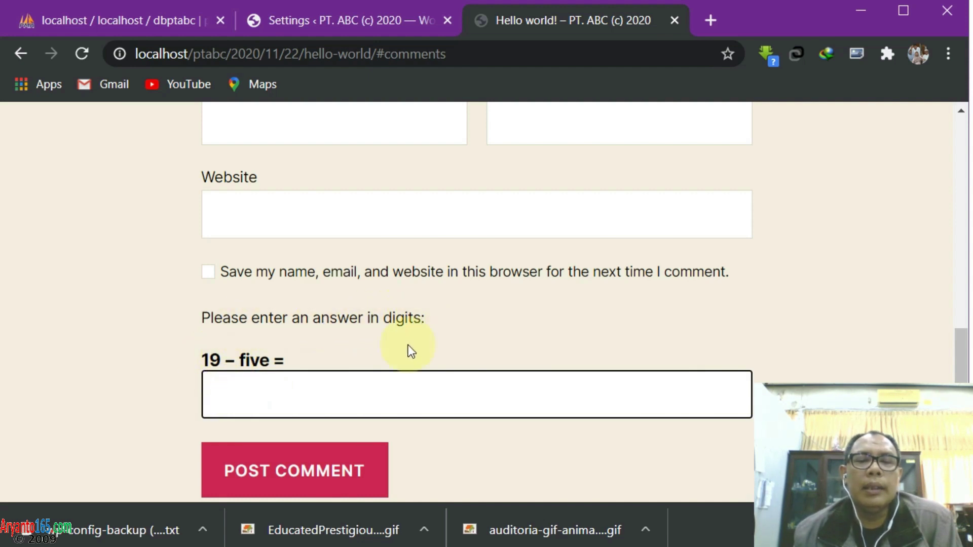
{"action": "scroll", "coordinate": [356, 340], "scroll_direction": "up", "scroll_amount": 6}
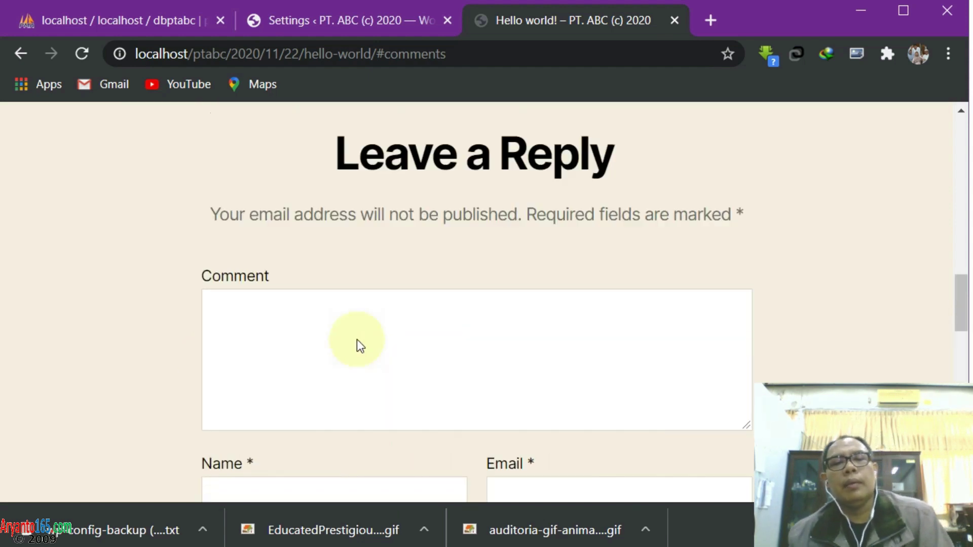
{"action": "left_click", "coordinate": [286, 335]}
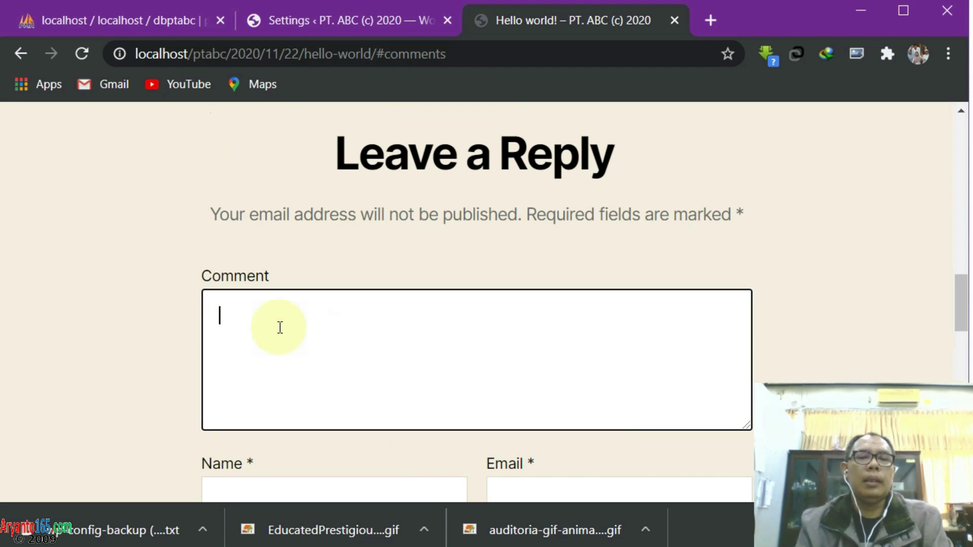
{"action": "scroll", "coordinate": [282, 338], "scroll_direction": "down", "scroll_amount": 4}
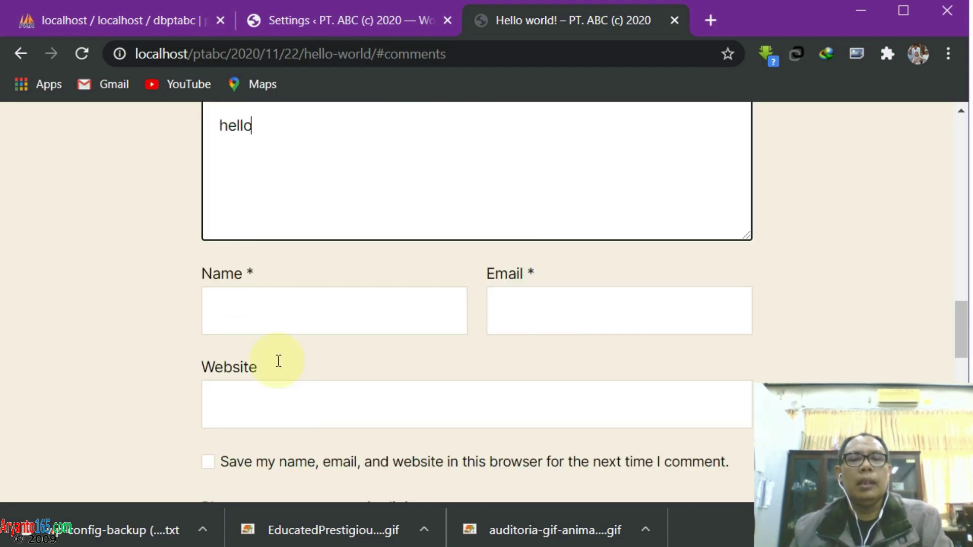
{"action": "scroll", "coordinate": [278, 362], "scroll_direction": "up", "scroll_amount": 2}
{"action": "left_click", "coordinate": [305, 403]}
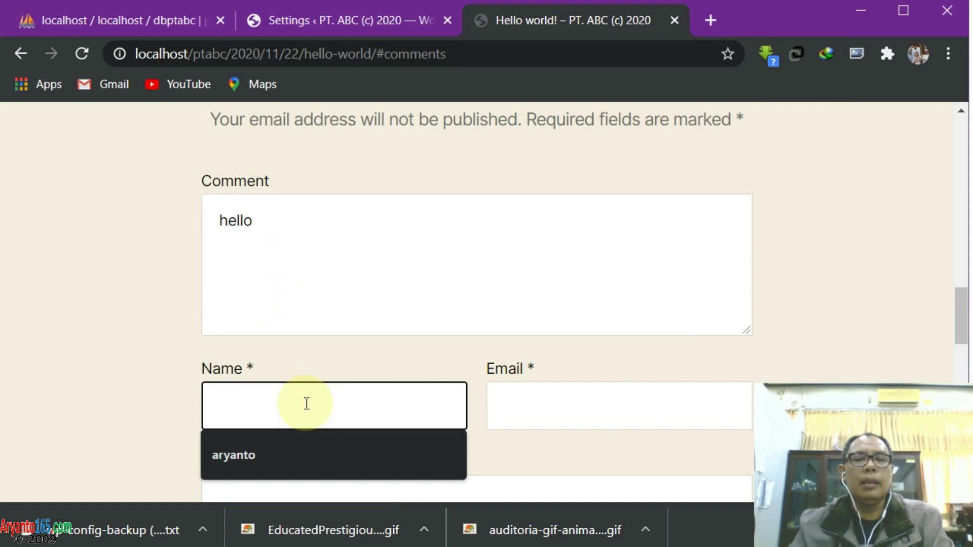
{"action": "type", "text": "test"}
{"action": "left_click", "coordinate": [619, 415]}
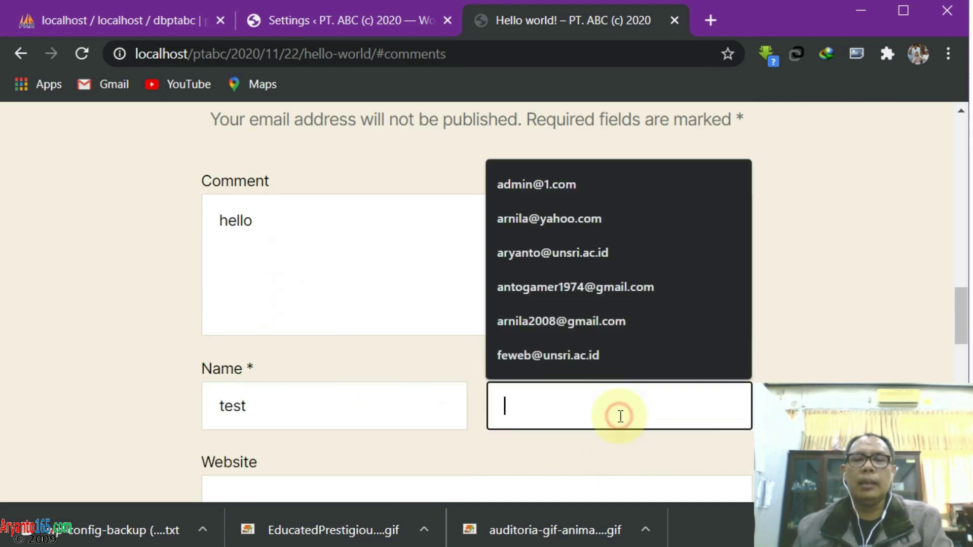
{"action": "type", "text": "test@gmail.com"}
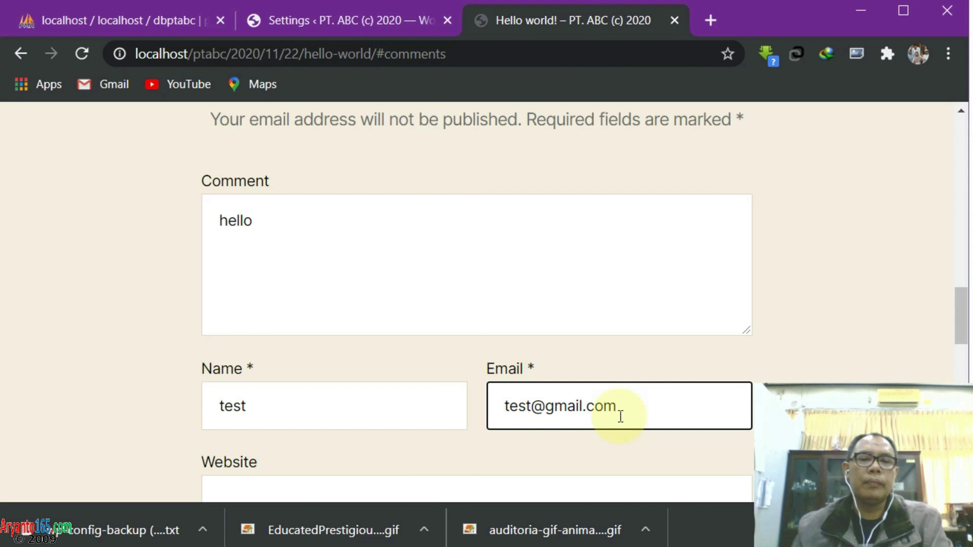
{"action": "scroll", "coordinate": [608, 410], "scroll_direction": "down", "scroll_amount": 2}
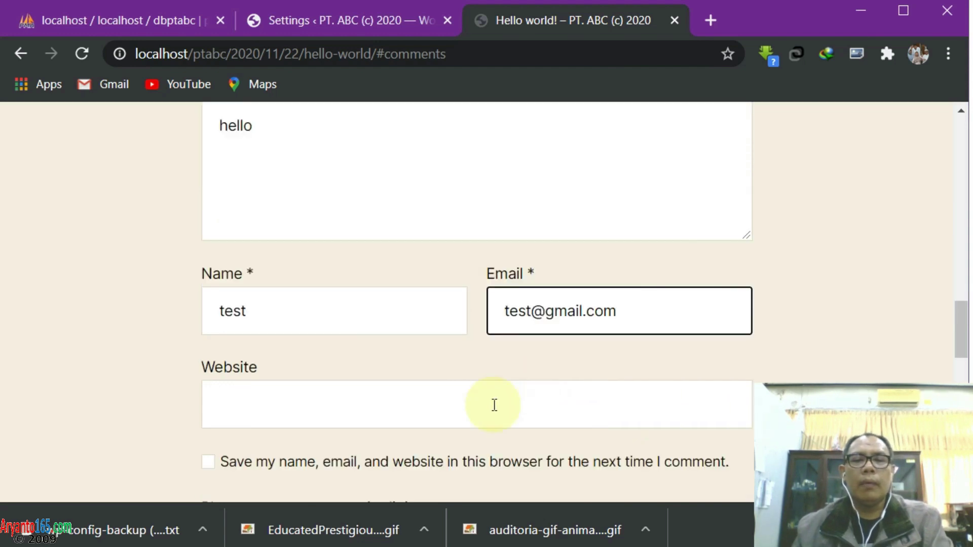
{"action": "left_click", "coordinate": [494, 406]}
{"action": "type", "text": "aryanto16"}
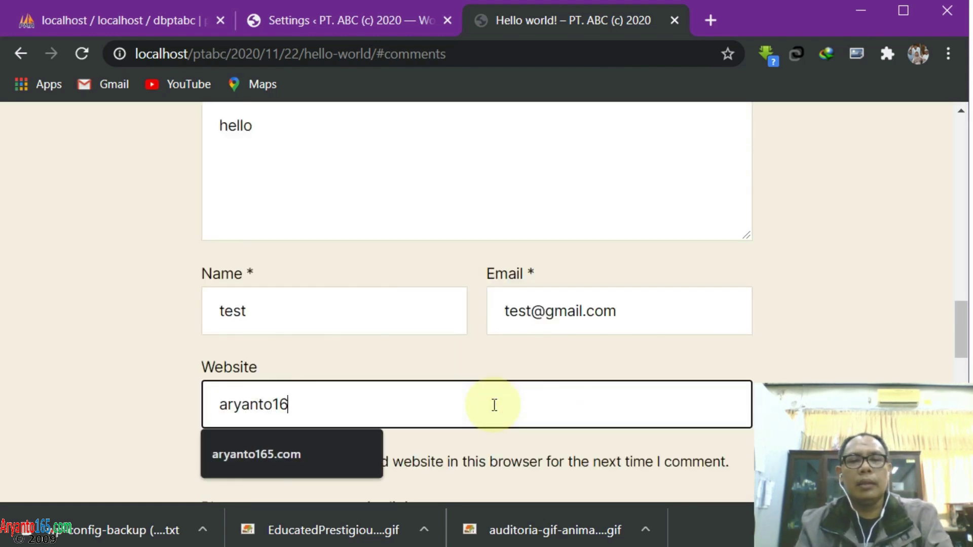
{"action": "type", "text": "5.com"}
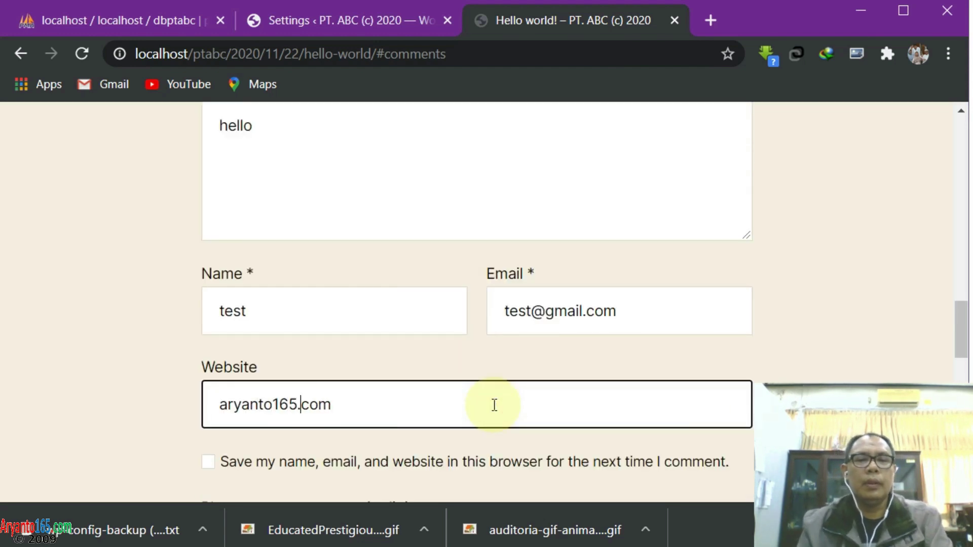
{"action": "key", "text": "Home"}
{"action": "type", "text": "http://"}
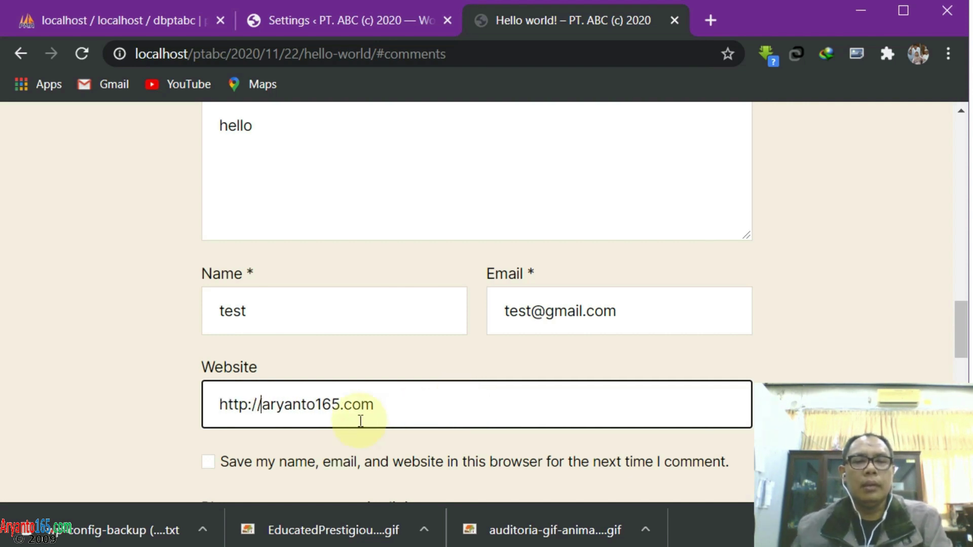
{"action": "left_click", "coordinate": [246, 400]}
{"action": "key", "text": "End"}
{"action": "type", "text": "s"}
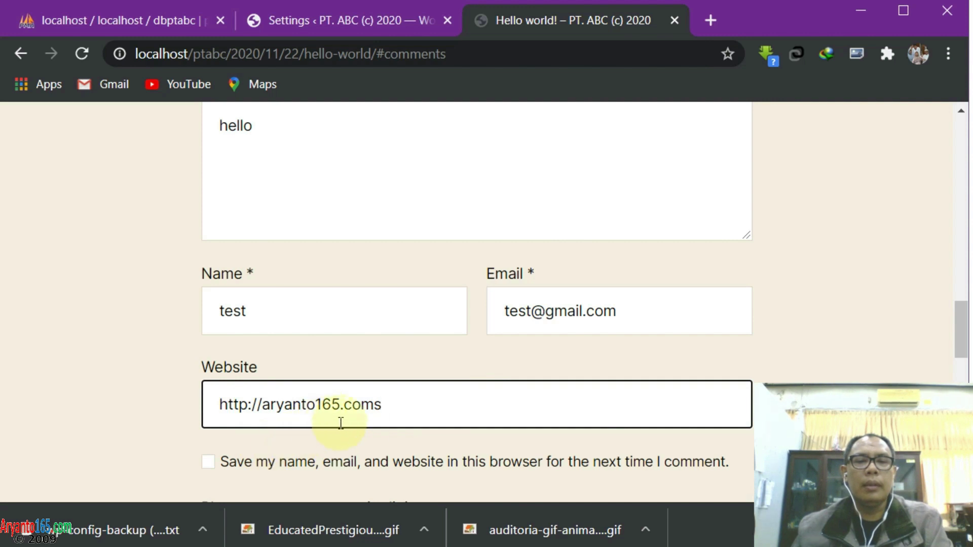
{"action": "key", "text": "BackSpace"}
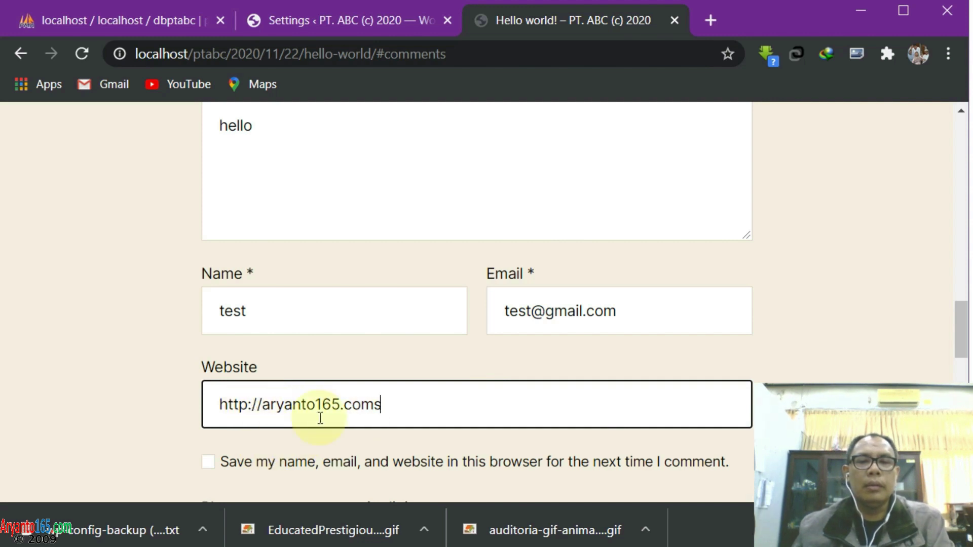
{"action": "key", "text": "Down"}
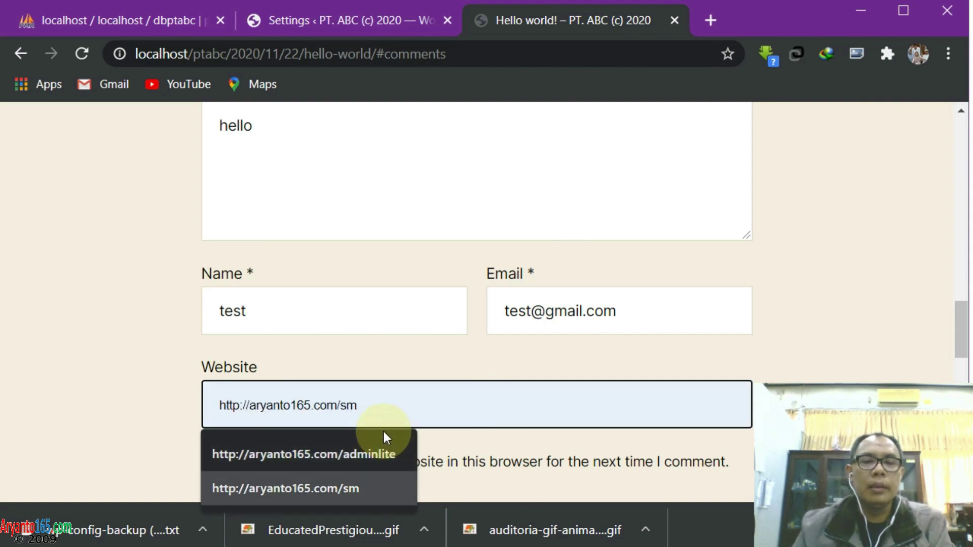
{"action": "left_click", "coordinate": [382, 414]}
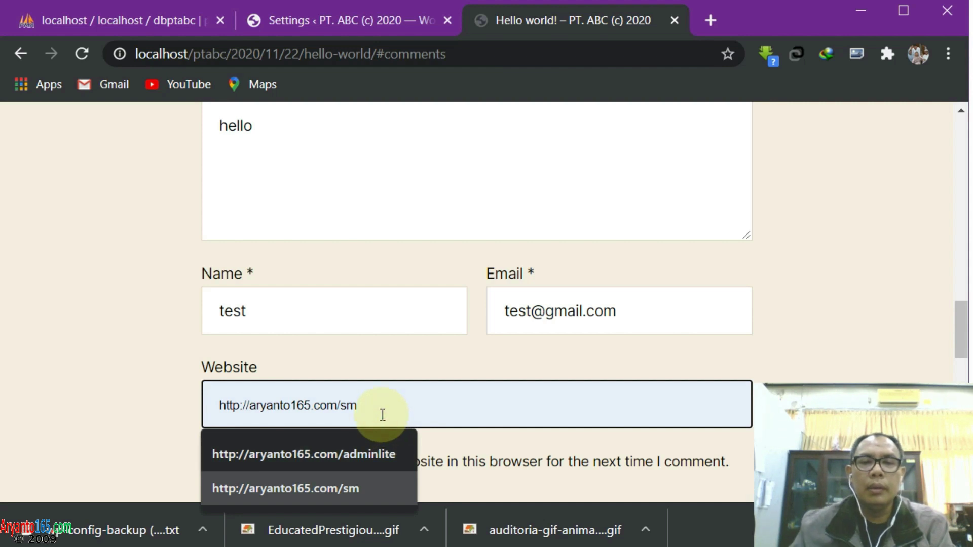
{"action": "left_click", "coordinate": [410, 404]}
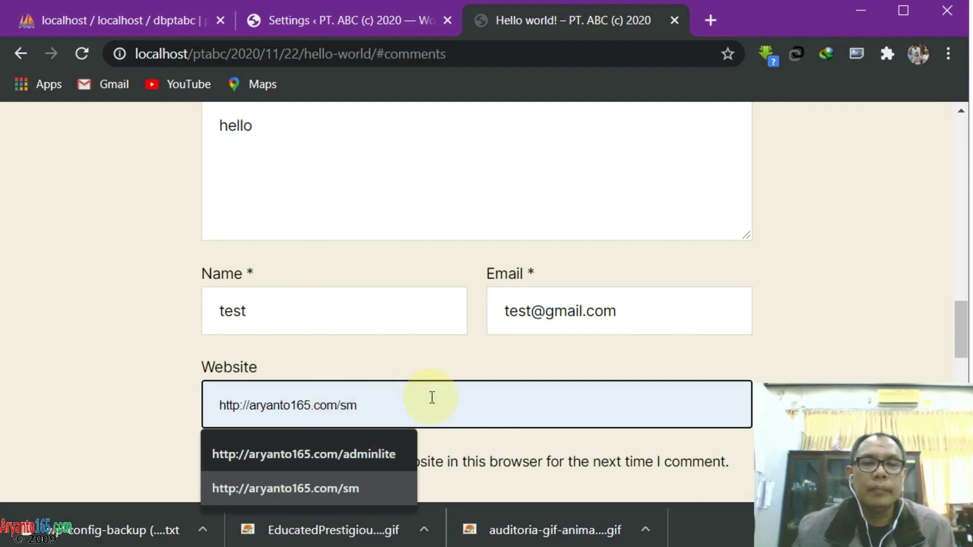
{"action": "key", "text": "Escape"}
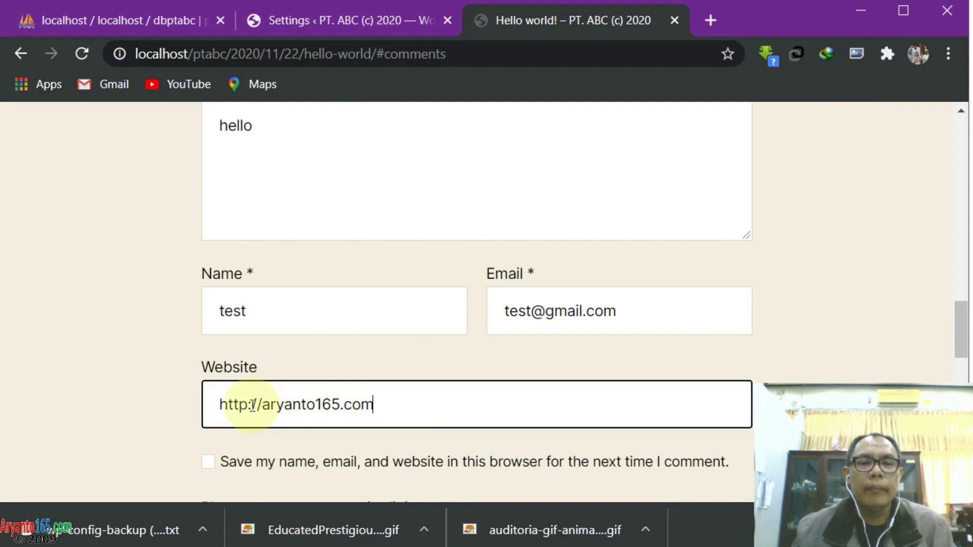
{"action": "left_click", "coordinate": [246, 403]}
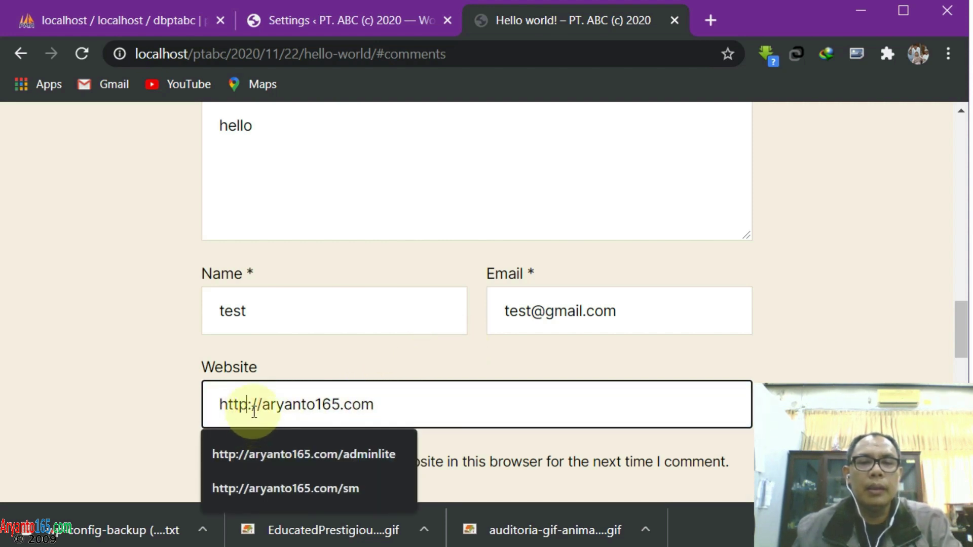
{"action": "type", "text": "s"}
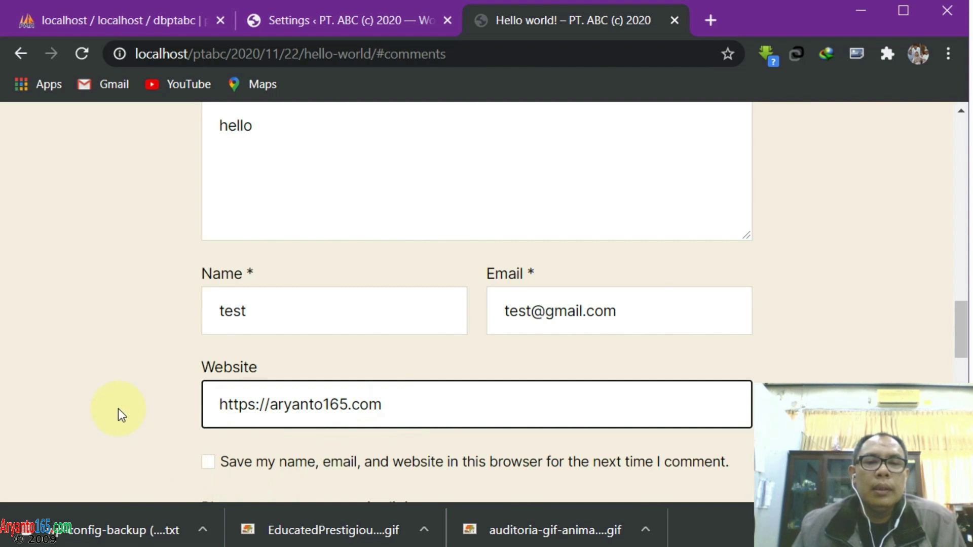
{"action": "scroll", "coordinate": [117, 409], "scroll_direction": "down", "scroll_amount": 3}
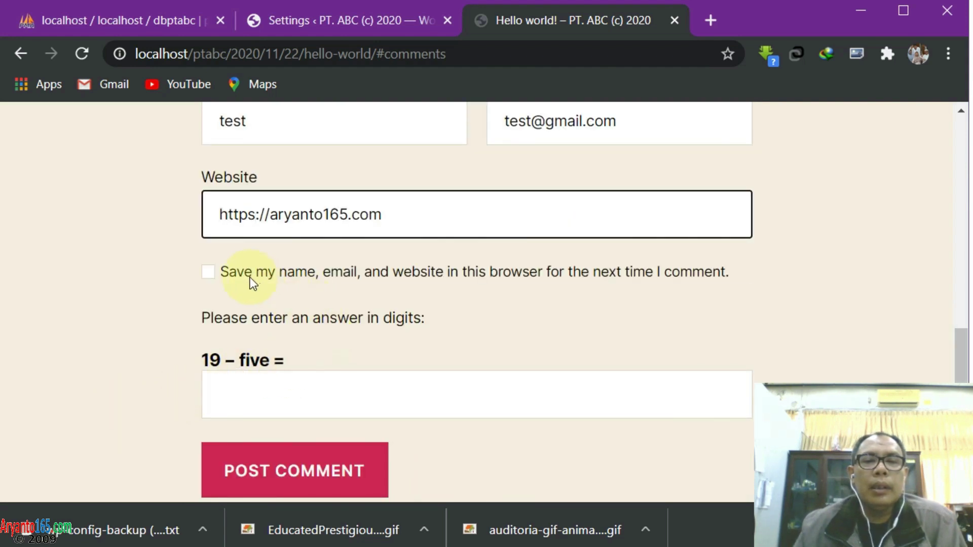
Answer the '19 – five' captcha wrongly with 21 and post the comment
{"action": "left_click", "coordinate": [244, 392]}
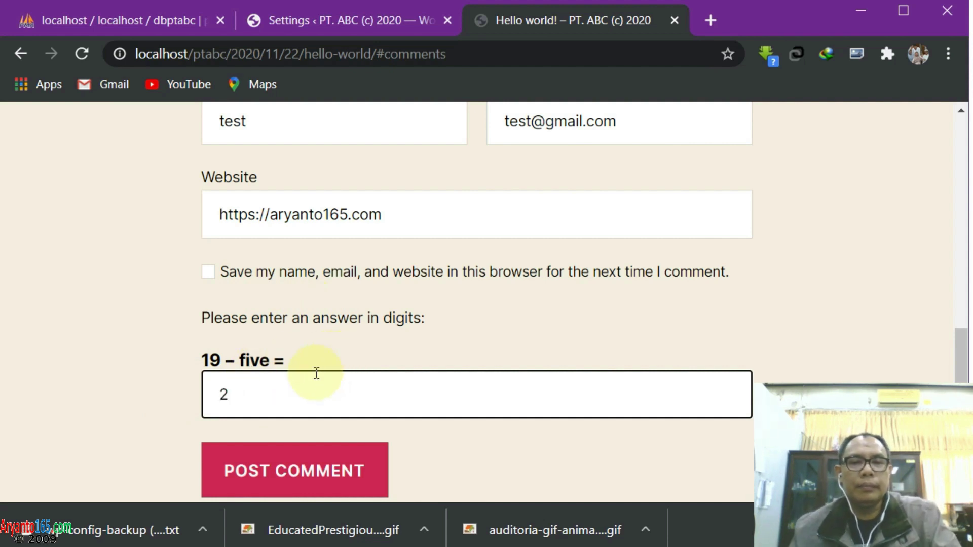
{"action": "type", "text": "1"}
{"action": "left_click", "coordinate": [238, 471]}
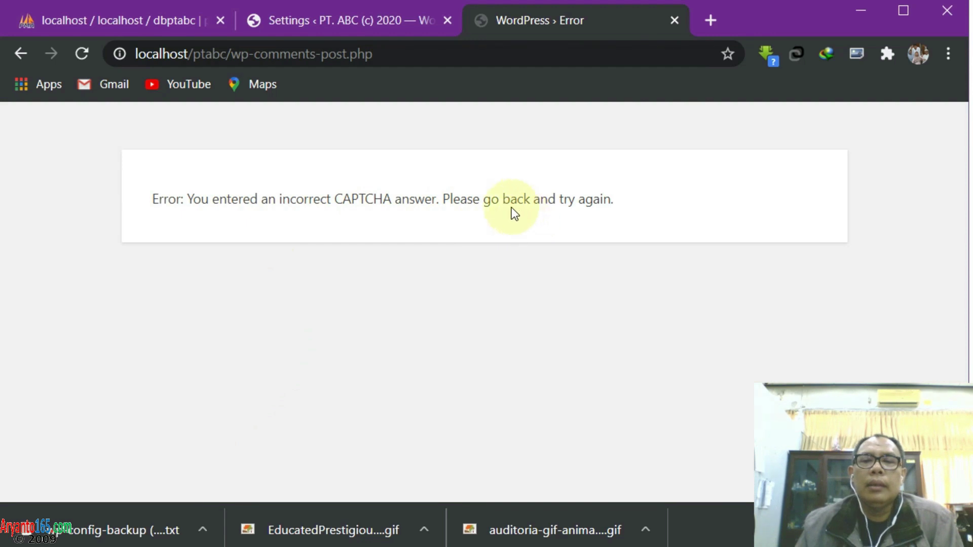
Go back and resubmit the comment with the wrong captcha answer 24
{"action": "left_click", "coordinate": [21, 53]}
{"action": "scroll", "coordinate": [385, 337], "scroll_direction": "down", "scroll_amount": 20}
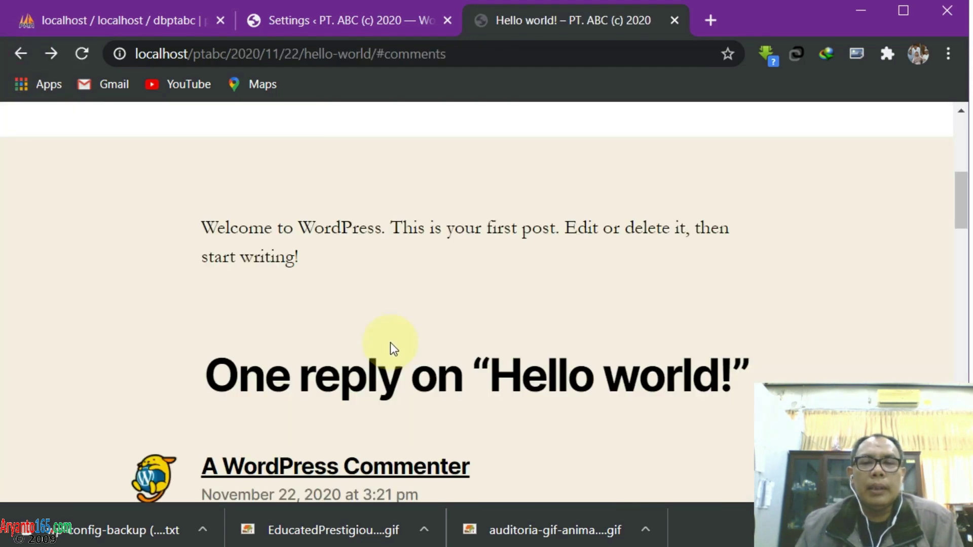
{"action": "scroll", "coordinate": [393, 343], "scroll_direction": "down", "scroll_amount": 3}
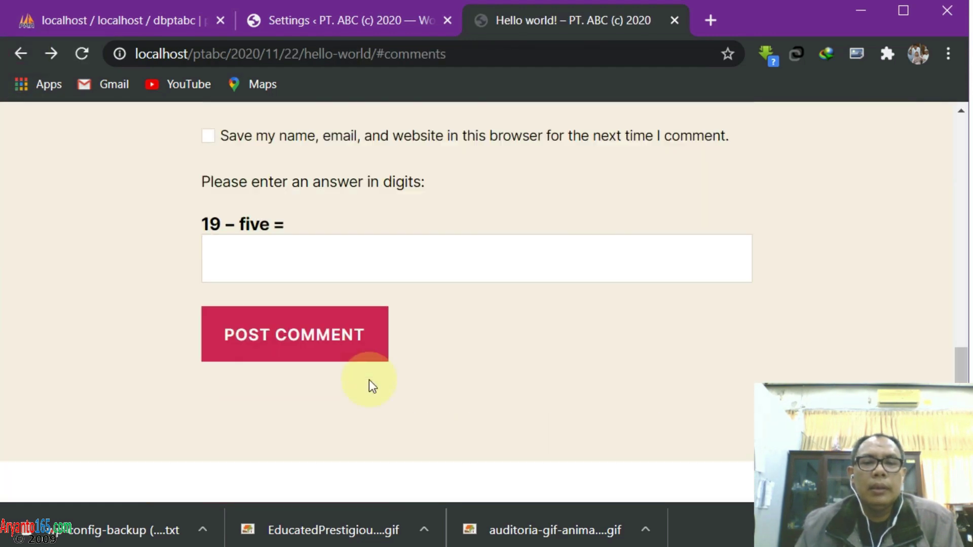
{"action": "left_click", "coordinate": [230, 258]}
{"action": "type", "text": "24"}
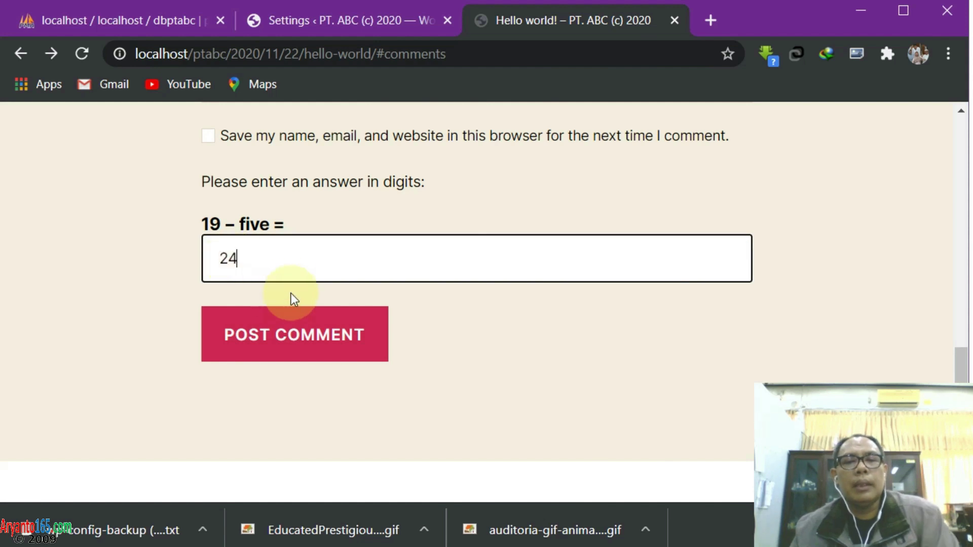
{"action": "left_click", "coordinate": [282, 335]}
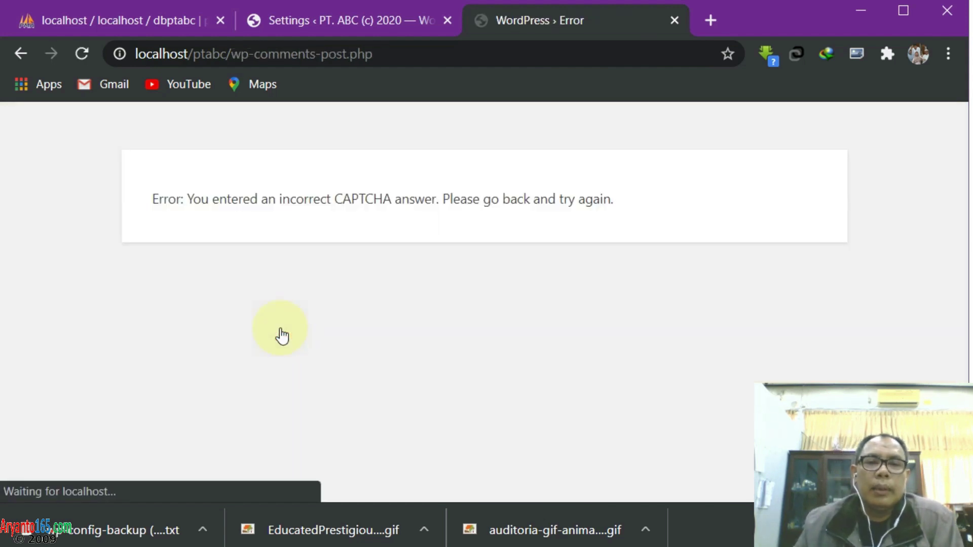
Return to the form and reload the post to get a new 19 + 8 question
{"action": "left_click", "coordinate": [20, 54]}
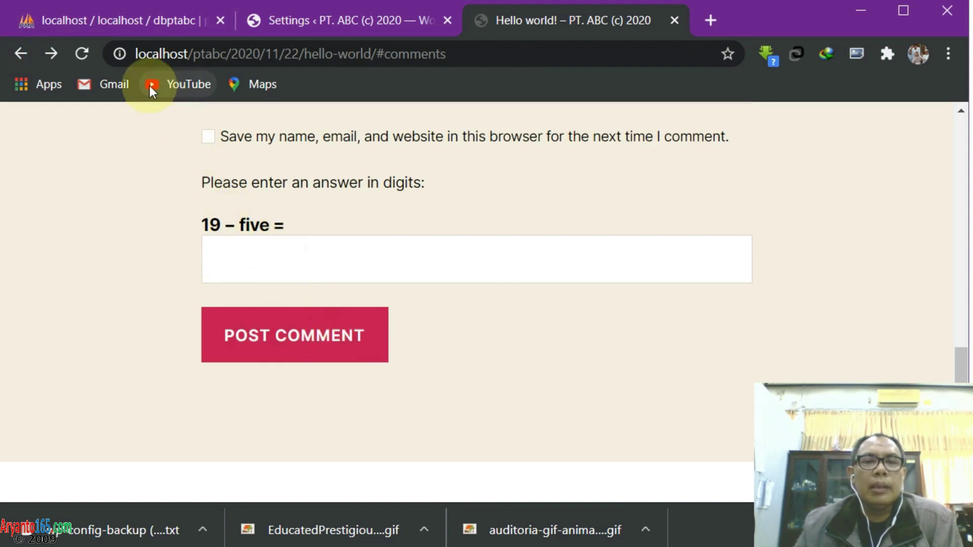
{"action": "left_click", "coordinate": [81, 53]}
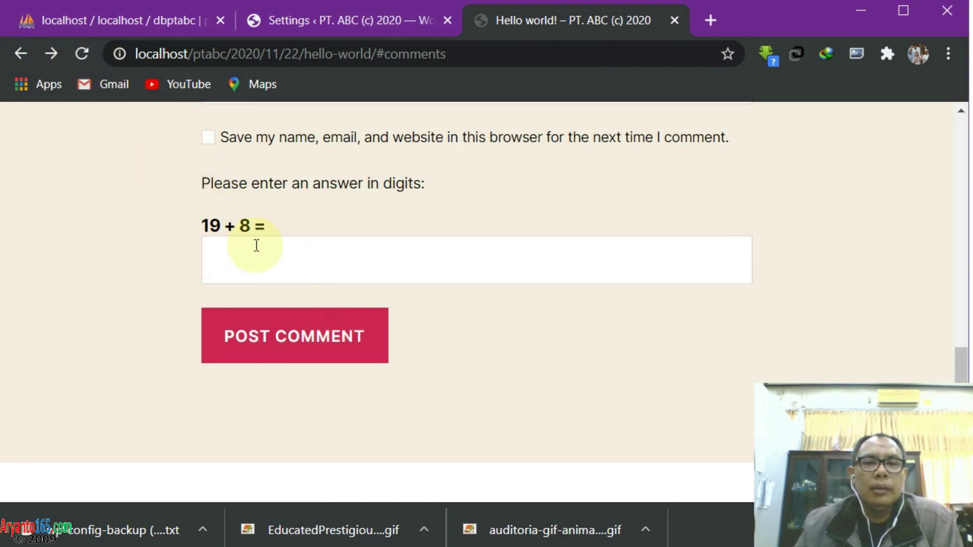
{"action": "scroll", "coordinate": [259, 258], "scroll_direction": "up", "scroll_amount": 8}
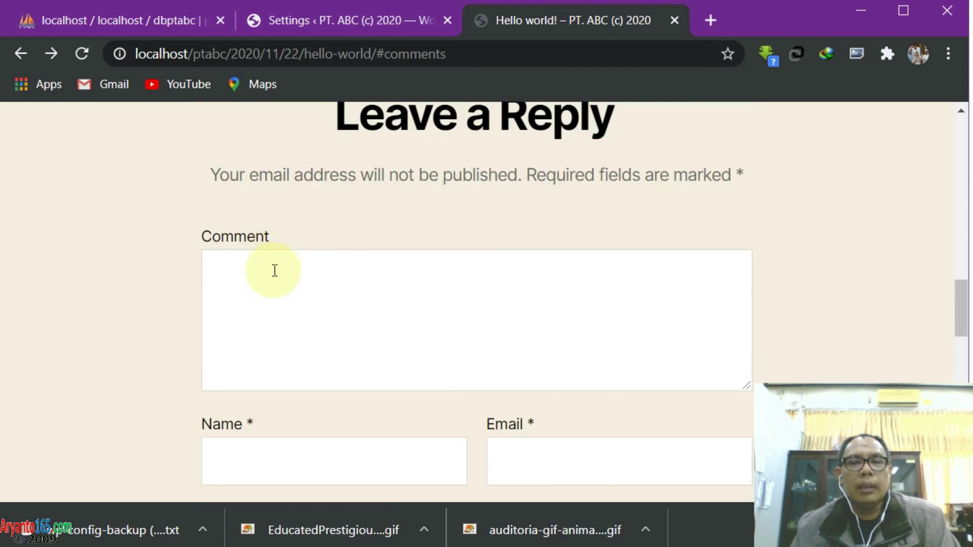
Write the comment, enter name 'test', and fill the email from the saved suggestion
{"action": "left_click", "coordinate": [274, 272]}
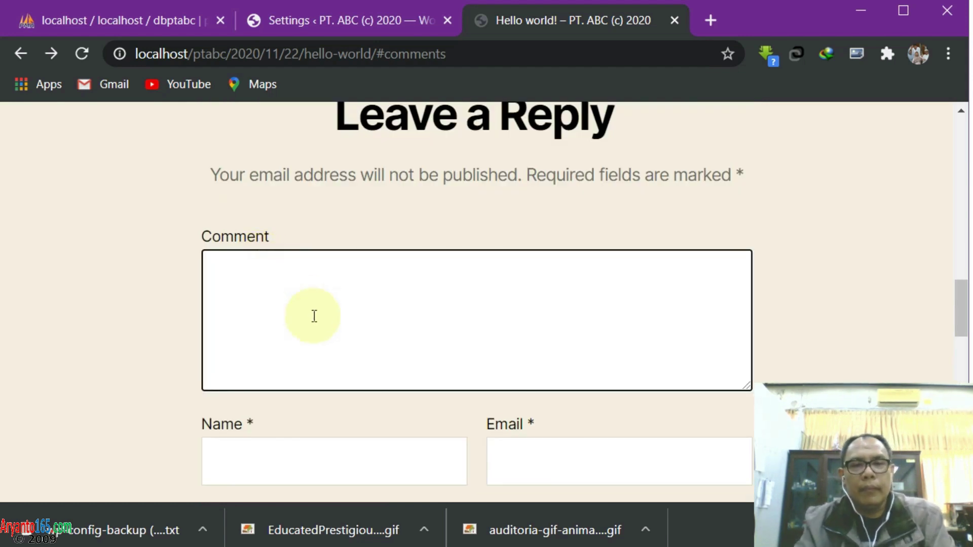
{"action": "left_click", "coordinate": [263, 460]}
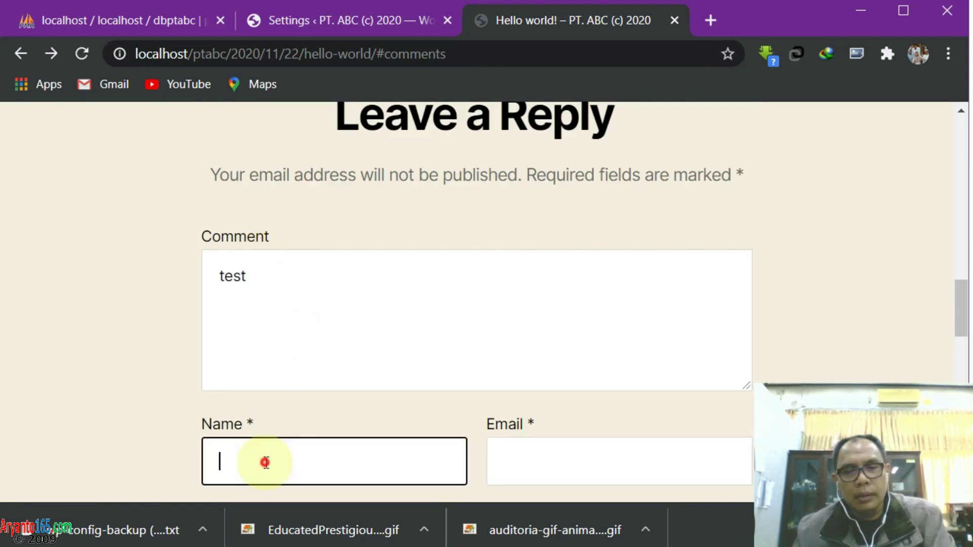
{"action": "type", "text": "test"}
{"action": "left_click", "coordinate": [585, 456]}
{"action": "type", "text": "tes"}
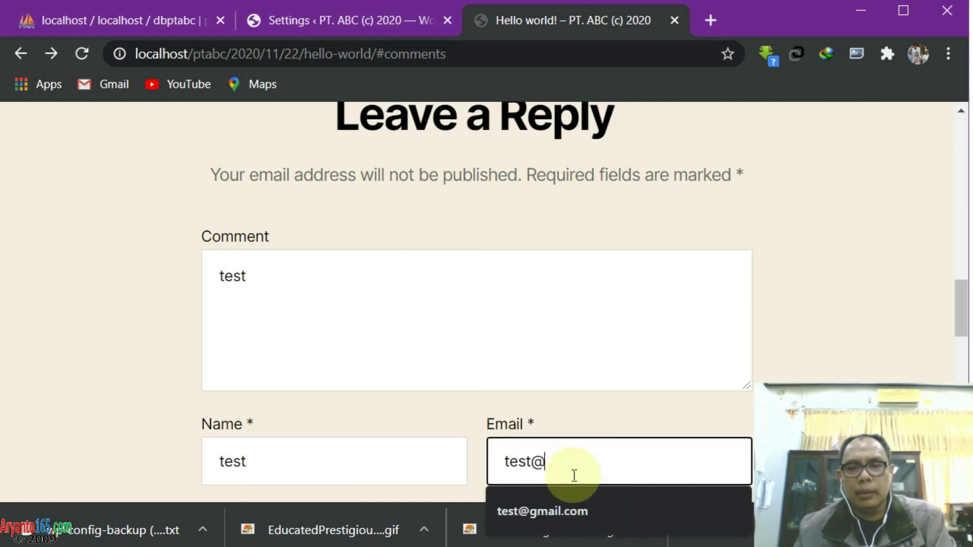
{"action": "left_click", "coordinate": [556, 521]}
{"action": "scroll", "coordinate": [63, 352], "scroll_direction": "down", "scroll_amount": 2}
{"action": "scroll", "coordinate": [63, 352], "scroll_direction": "down", "scroll_amount": 2}
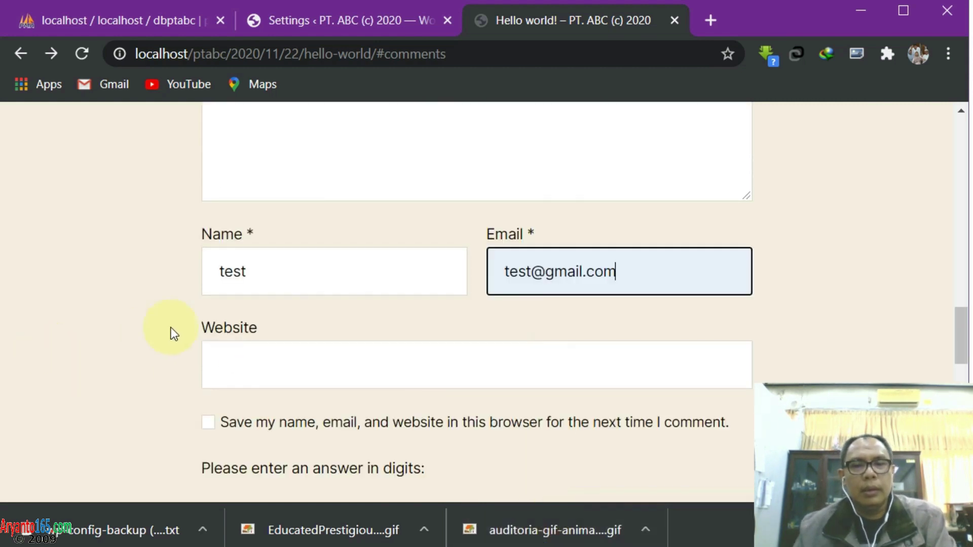
Fill the website from a saved address, answer the captcha with 27, and post the comment
{"action": "left_click", "coordinate": [258, 369]}
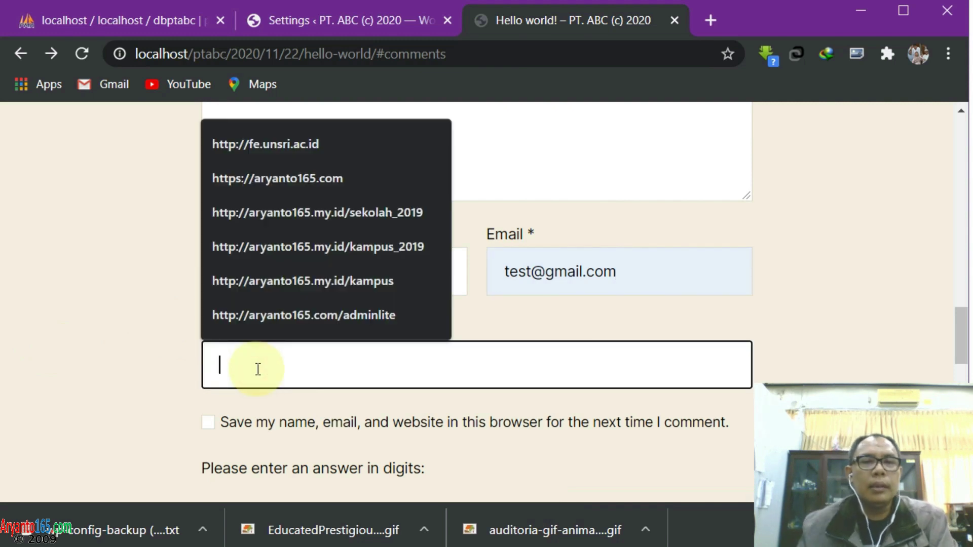
{"action": "left_click", "coordinate": [257, 169]}
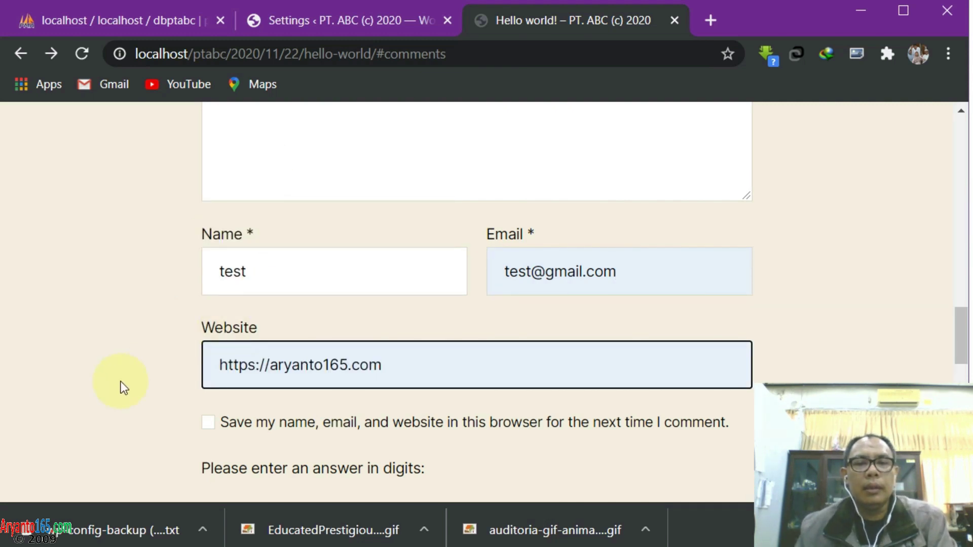
{"action": "scroll", "coordinate": [101, 391], "scroll_direction": "down", "scroll_amount": 2}
{"action": "left_click", "coordinate": [253, 451]}
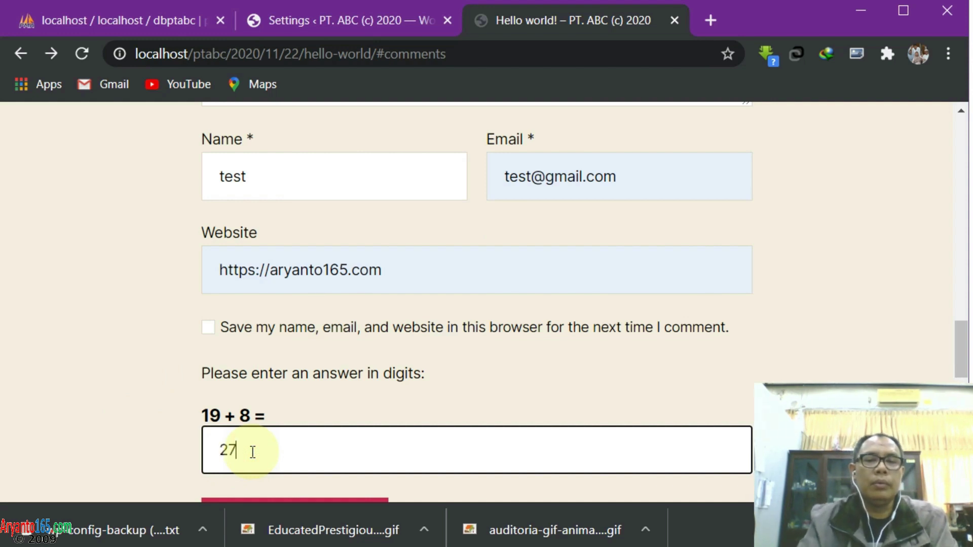
{"action": "scroll", "coordinate": [147, 411], "scroll_direction": "down", "scroll_amount": 4}
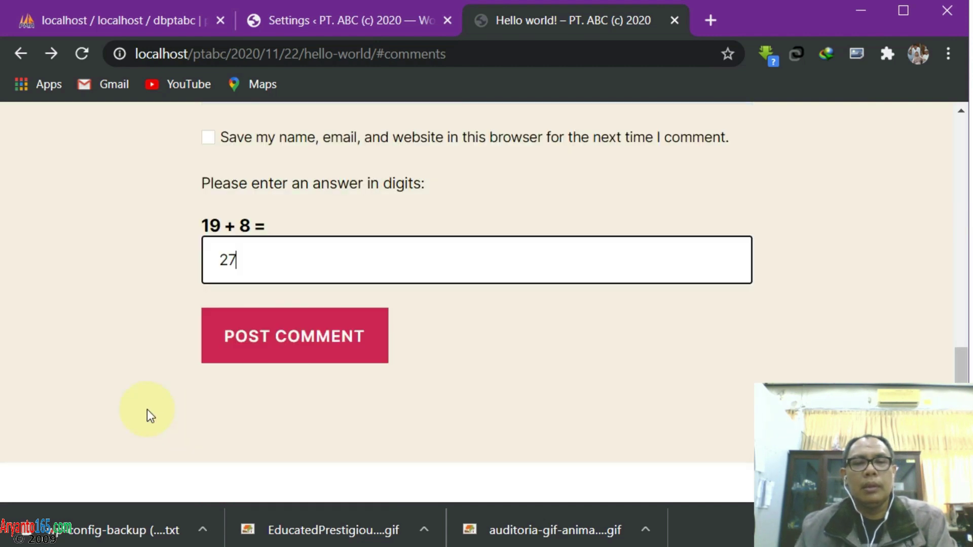
{"action": "left_click", "coordinate": [271, 337]}
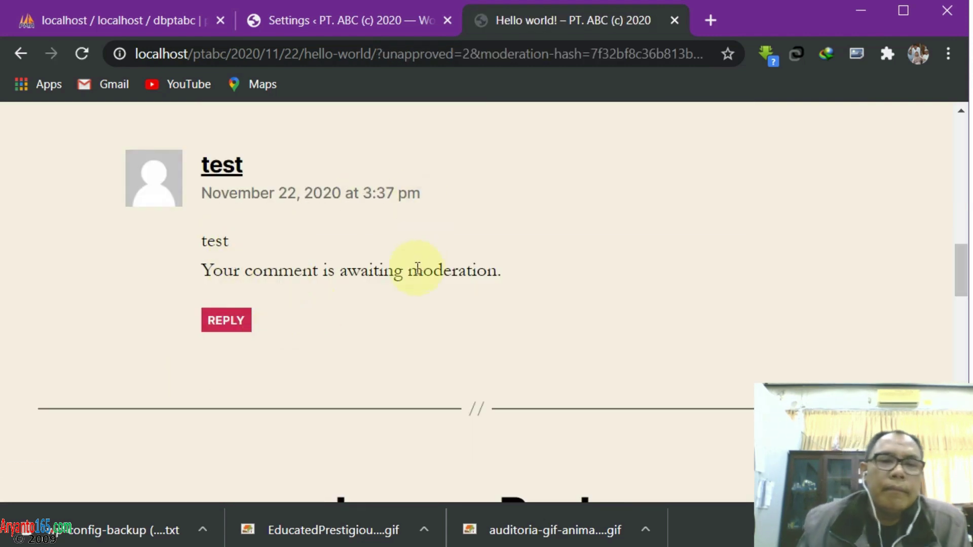
Scroll through the Hello world! post to view the pending test comment, then close the browser
{"action": "scroll", "coordinate": [417, 269], "scroll_direction": "up", "scroll_amount": 4}
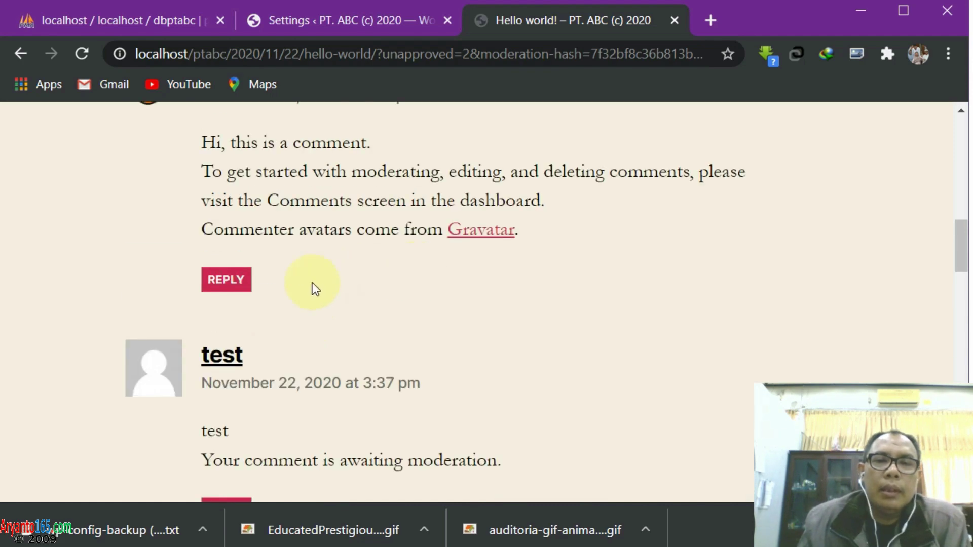
{"action": "scroll", "coordinate": [312, 282], "scroll_direction": "up", "scroll_amount": 6}
{"action": "scroll", "coordinate": [312, 282], "scroll_direction": "down", "scroll_amount": 10}
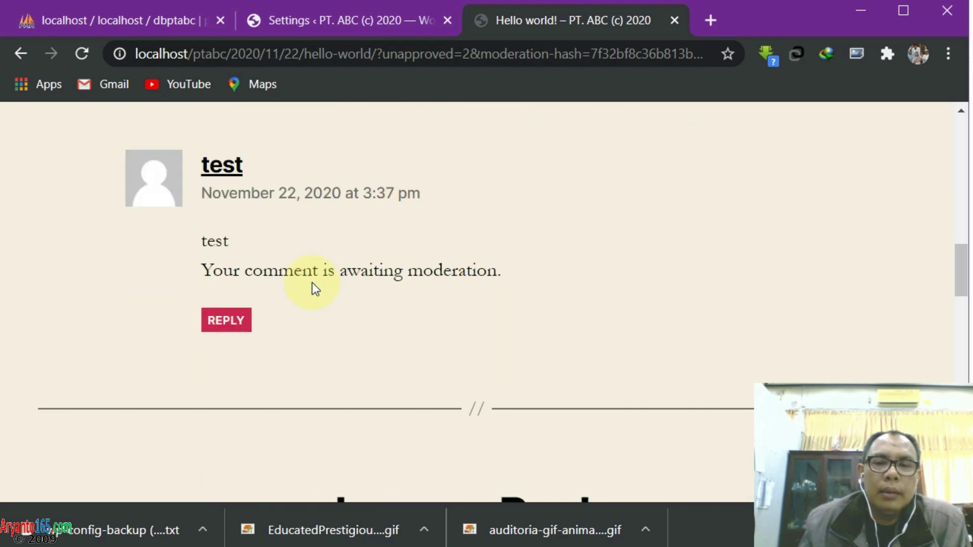
{"action": "scroll", "coordinate": [312, 282], "scroll_direction": "down", "scroll_amount": 4}
{"action": "scroll", "coordinate": [354, 290], "scroll_direction": "up", "scroll_amount": 15}
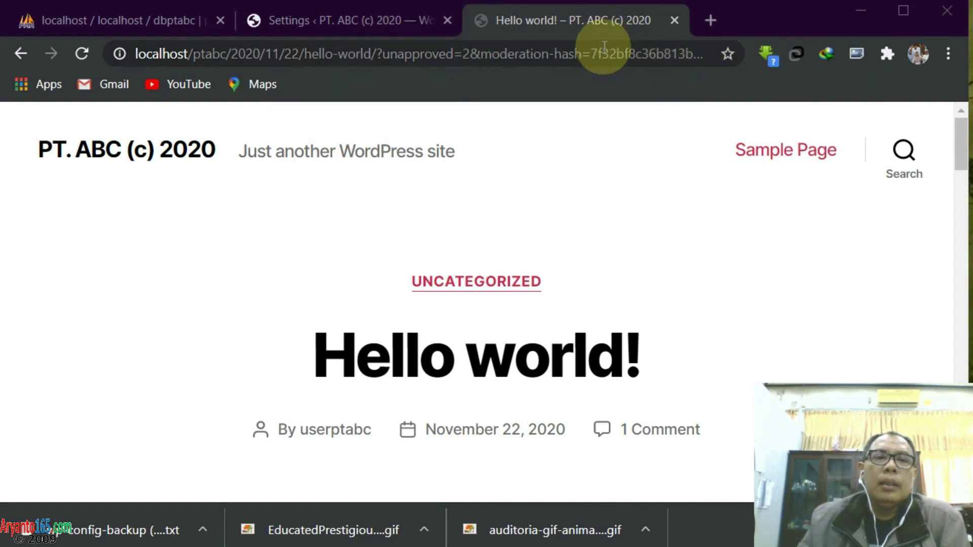
{"action": "left_click", "coordinate": [948, 20]}
Confirm leaving the site, shift the Explorer window aside, and close the USBWebserver control panel
{"action": "left_click", "coordinate": [573, 157]}
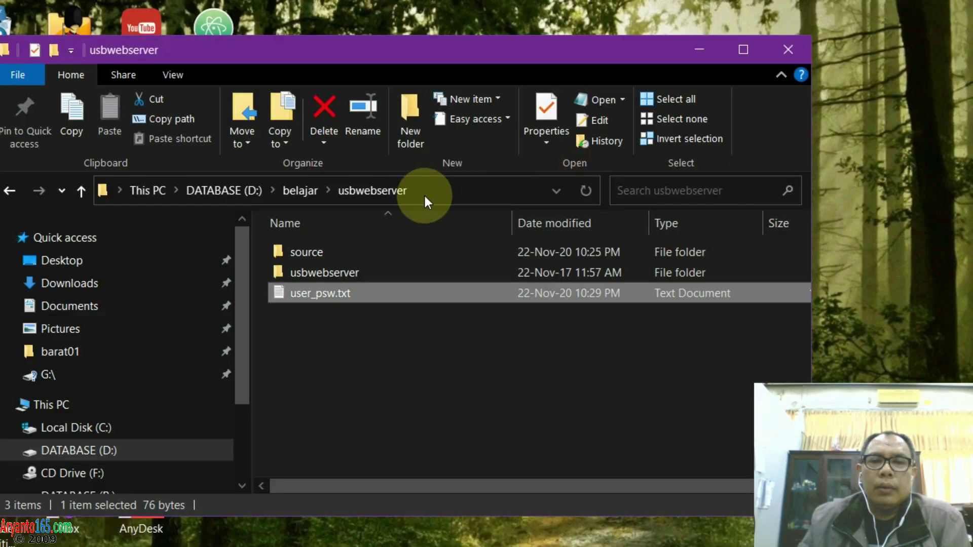
{"action": "left_click_drag", "start_coordinate": [469, 56], "coordinate": [547, 59]}
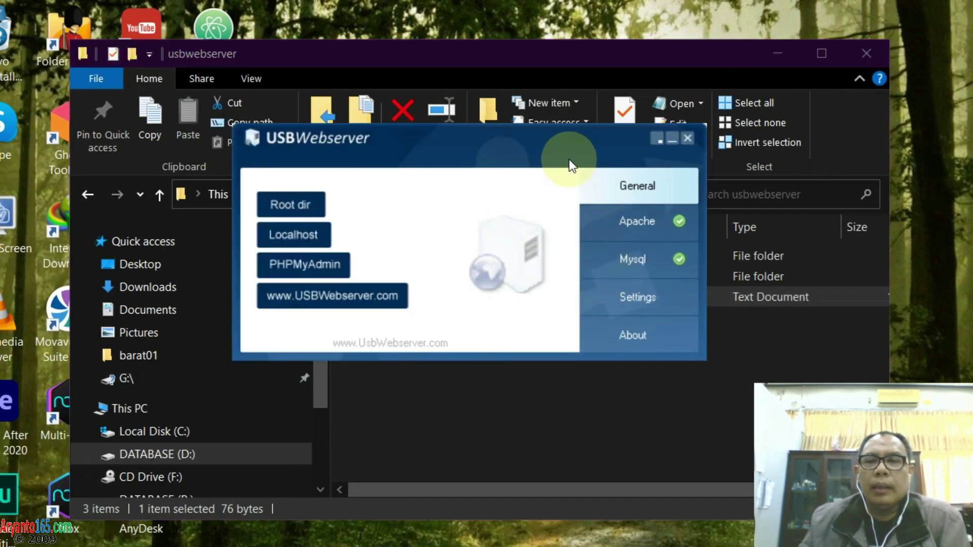
{"action": "left_click", "coordinate": [689, 139]}
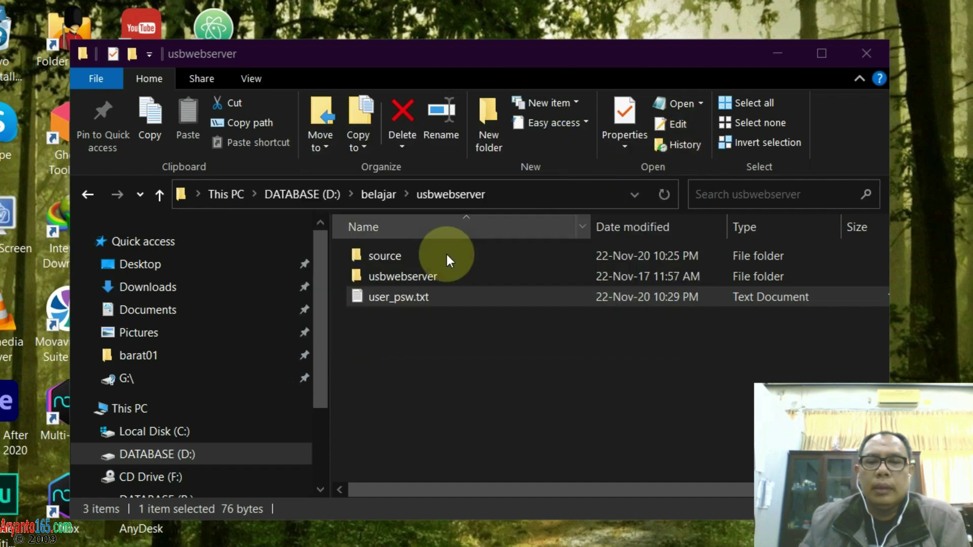